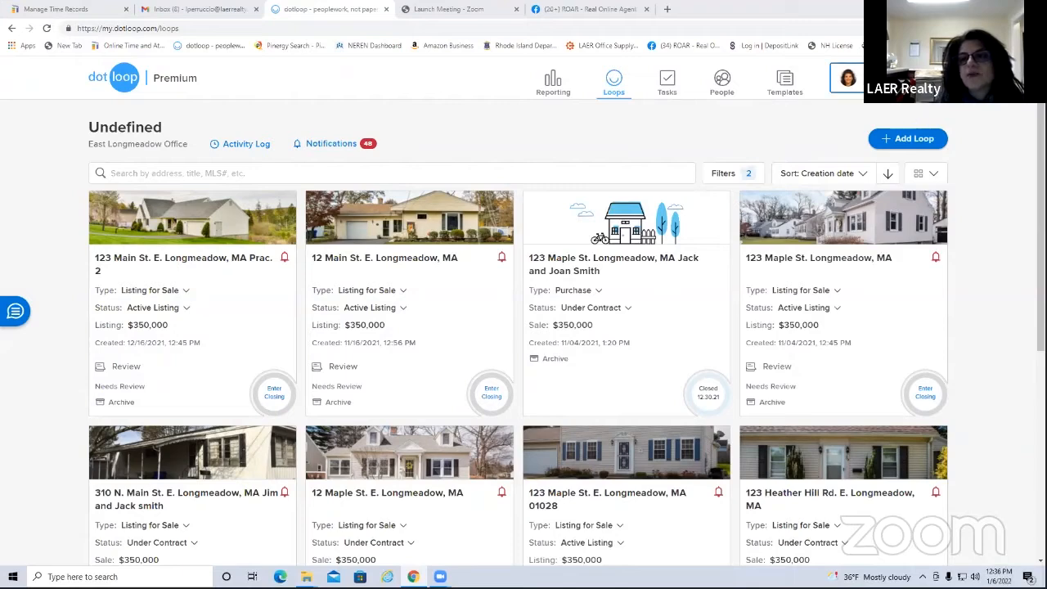
# Sign out of the current dotloop account from the profile avatar menu
pyautogui.click(847, 77)
pyautogui.click(781, 267)
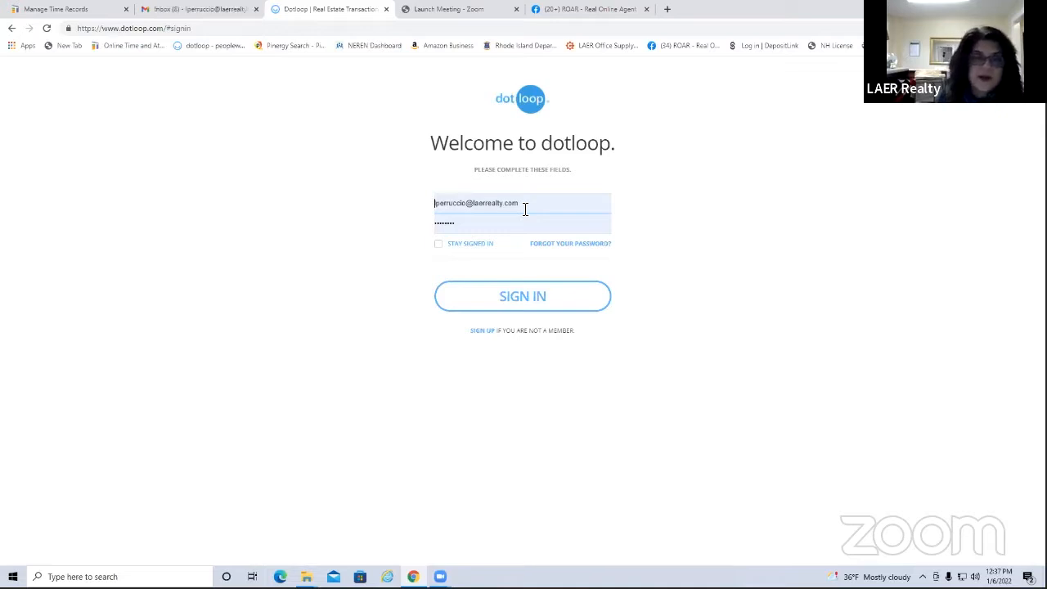
# Sign back in and switch to the favourite East Longmeadow Office account
pyautogui.click(534, 307)
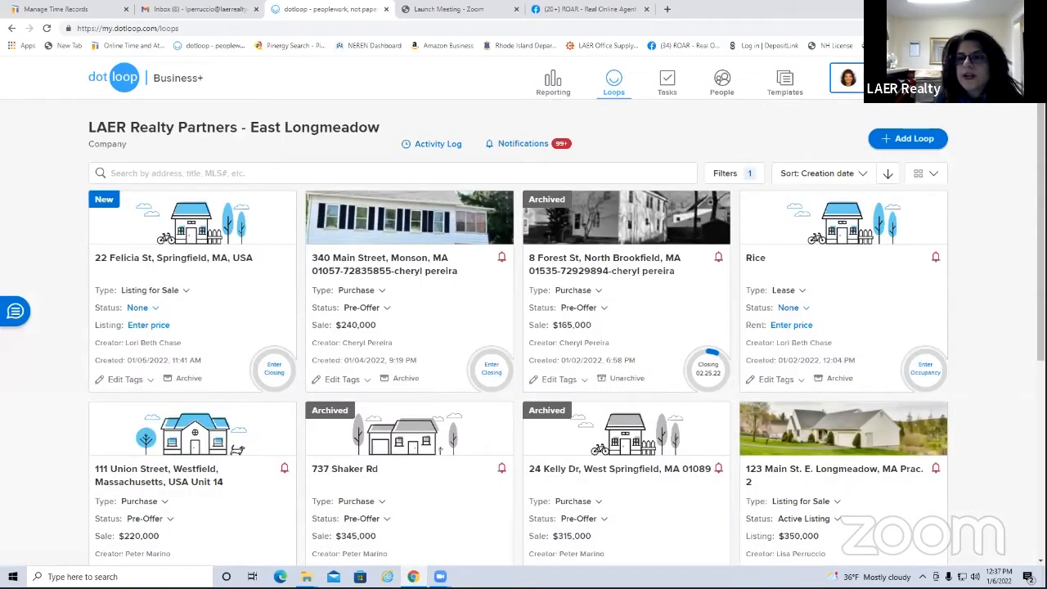
pyautogui.click(847, 78)
pyautogui.scroll(-5, 879, 235)
pyautogui.scroll(8, 879, 236)
pyautogui.click(828, 233)
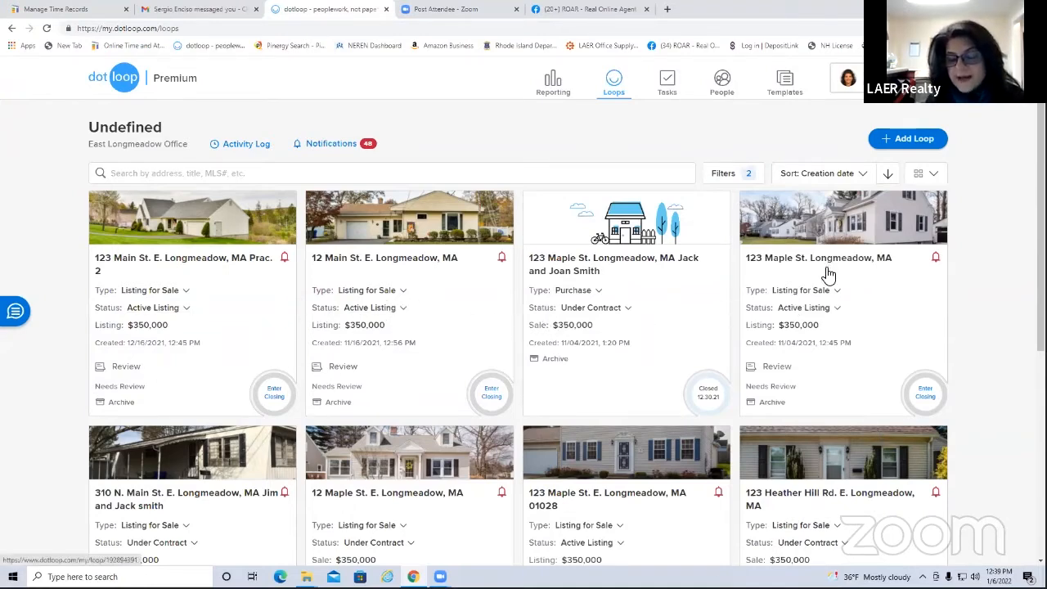
pyautogui.click(221, 249)
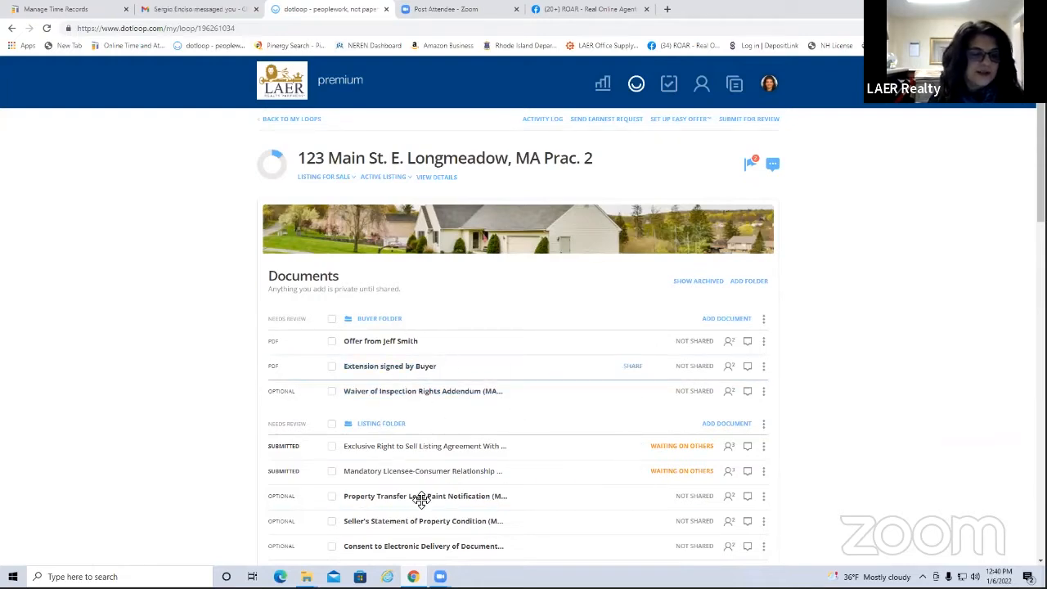
pyautogui.click(280, 120)
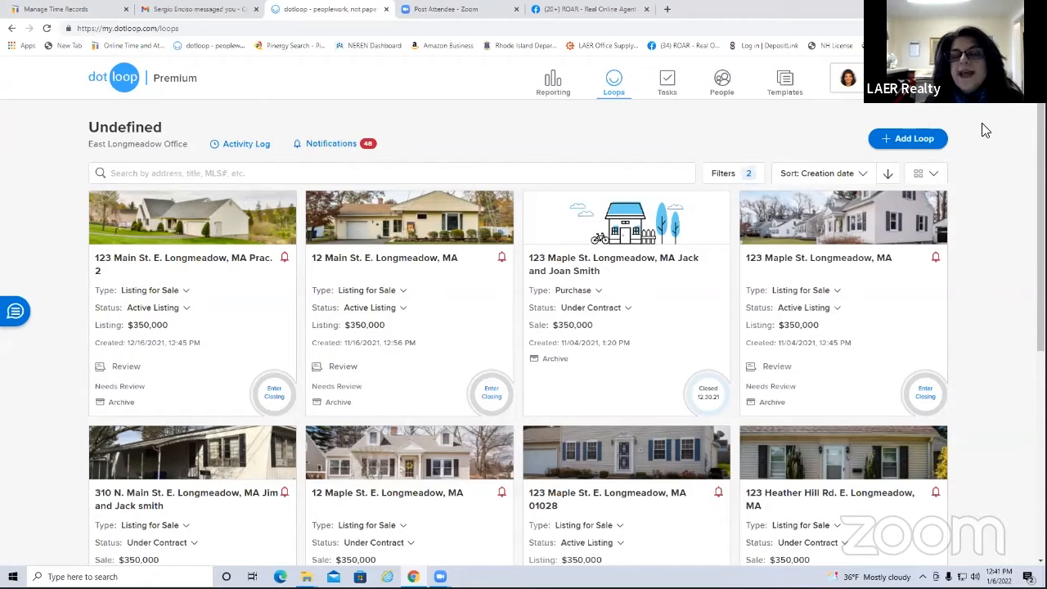
# Start a new loop named with the two buyer clients' names and continue
pyautogui.click(913, 141)
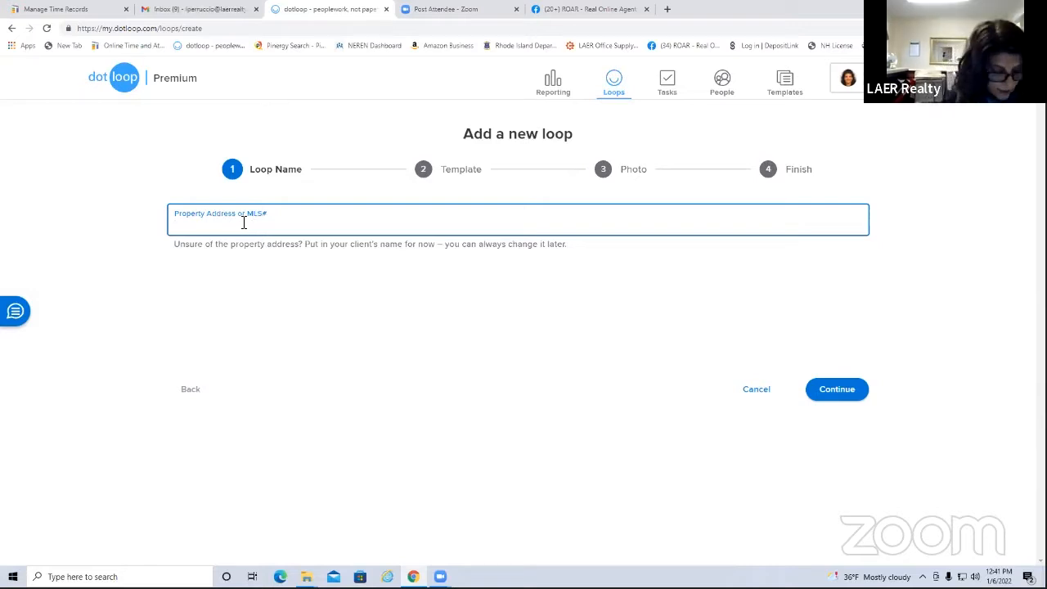
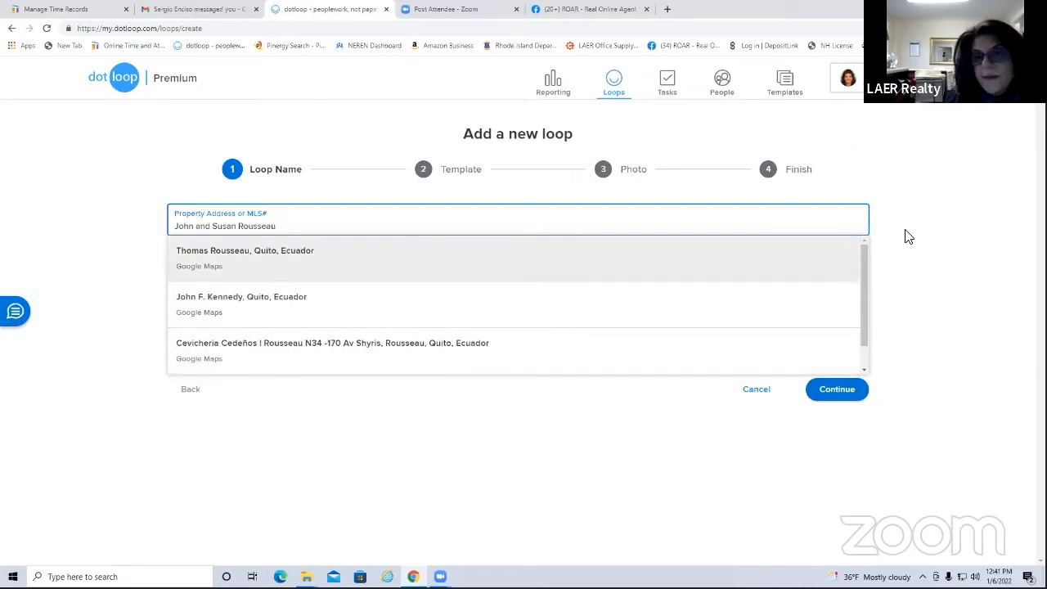
pyautogui.click(836, 397)
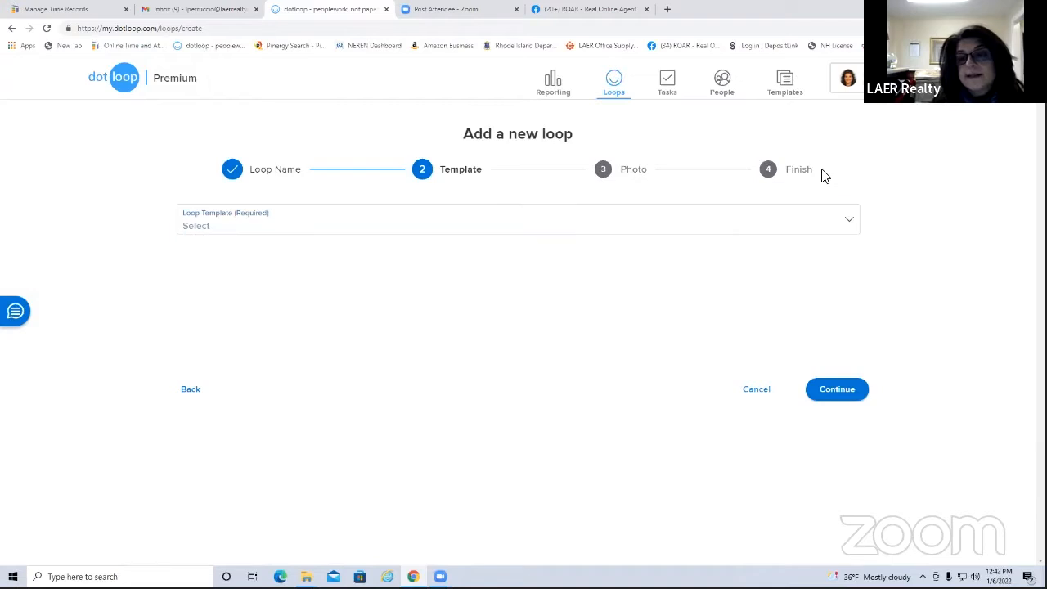
pyautogui.click(831, 391)
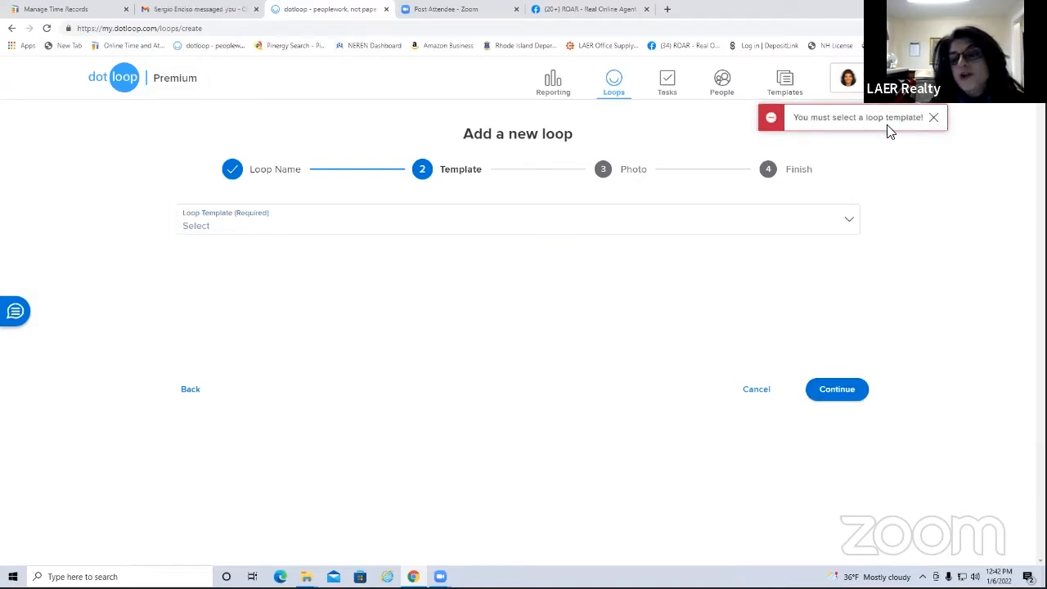
pyautogui.click(934, 119)
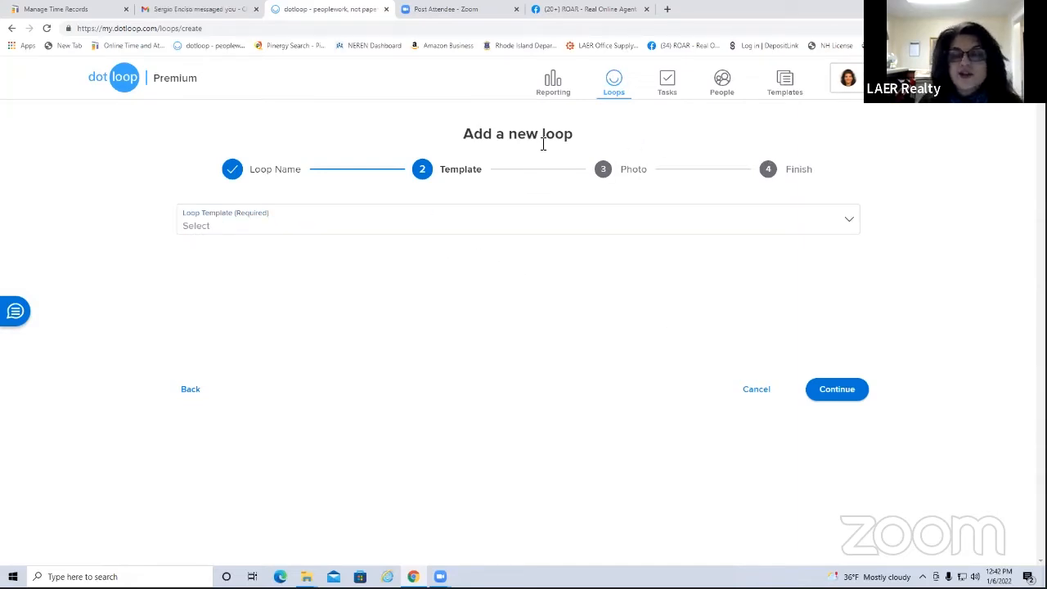
# Choose MA - BUYER TEMPLATES from the Loop Template list
pyautogui.click(850, 226)
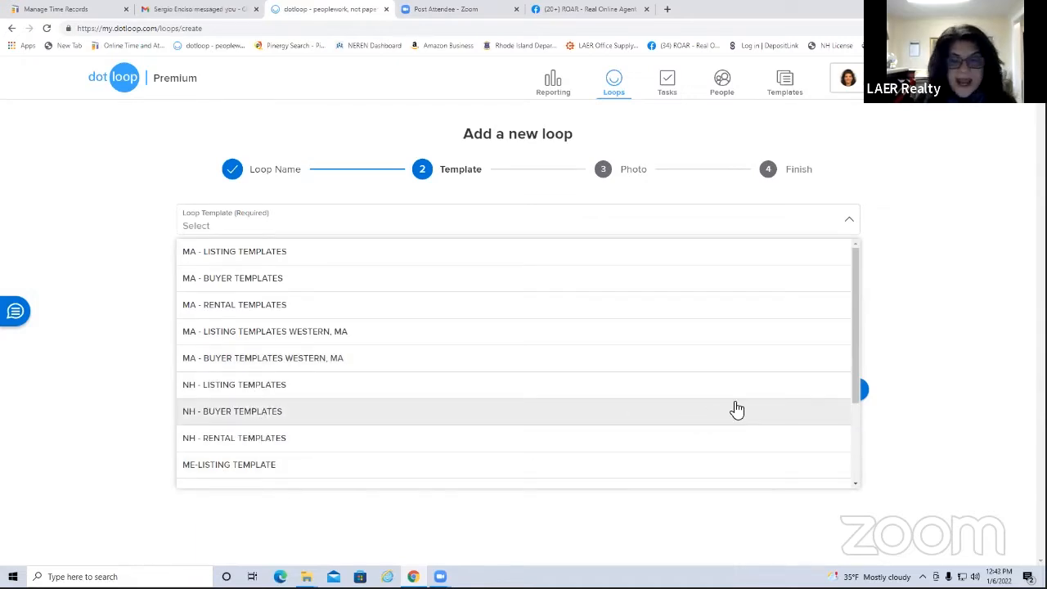
pyautogui.moveTo(855, 350); pyautogui.dragTo(870, 447)
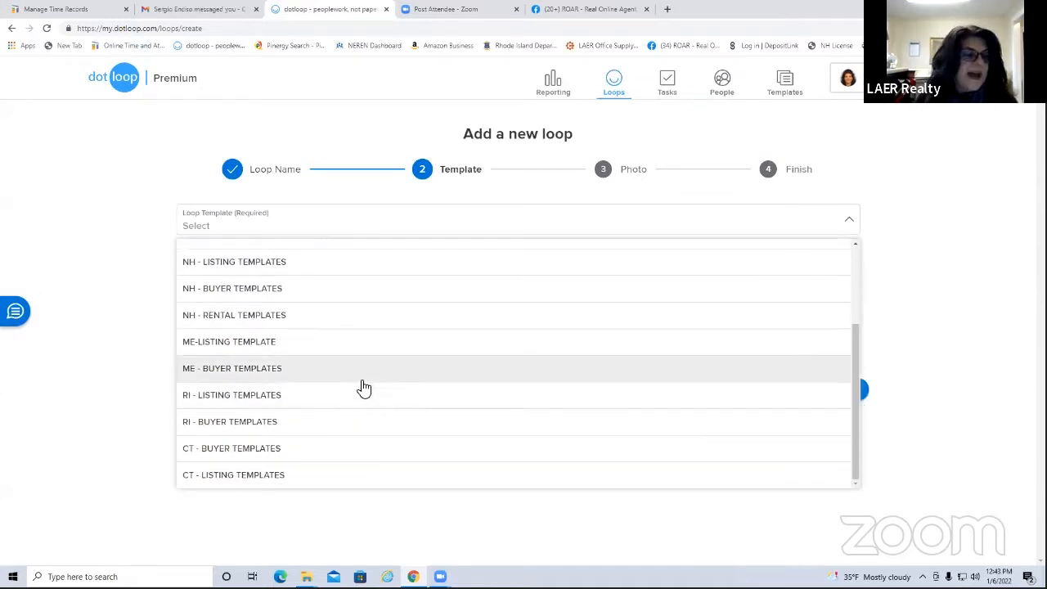
pyautogui.moveTo(852, 401); pyautogui.dragTo(862, 304)
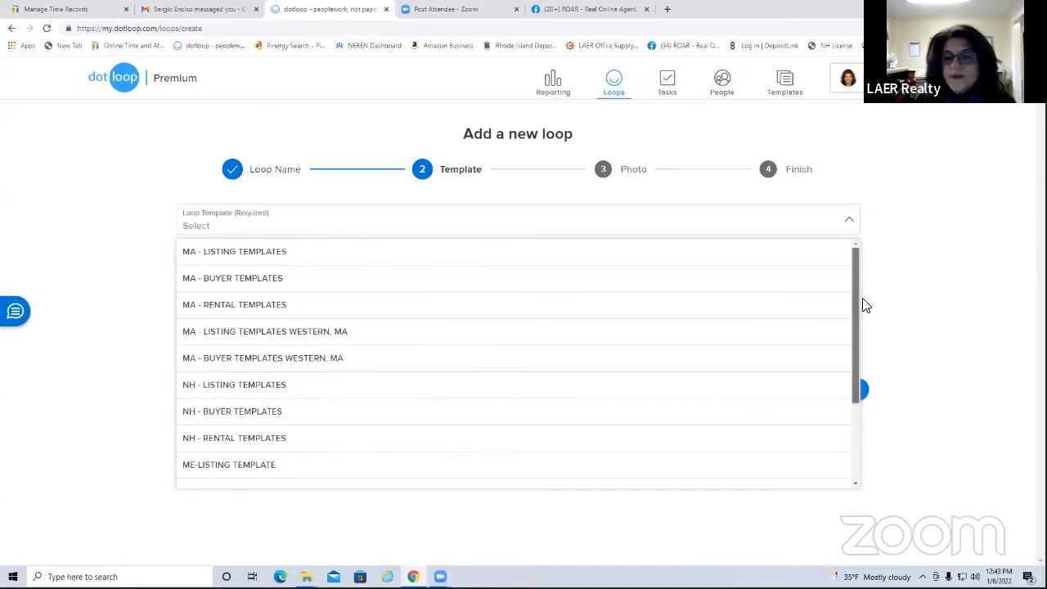
pyautogui.click(243, 286)
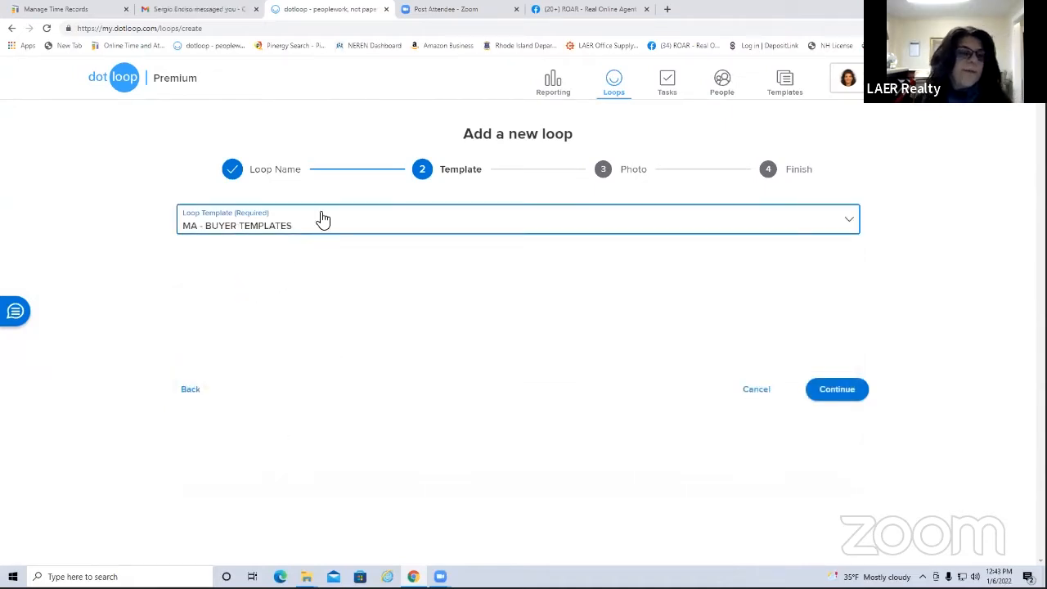
# Skip the photo upload and finish creating the Purchase loop
pyautogui.click(844, 396)
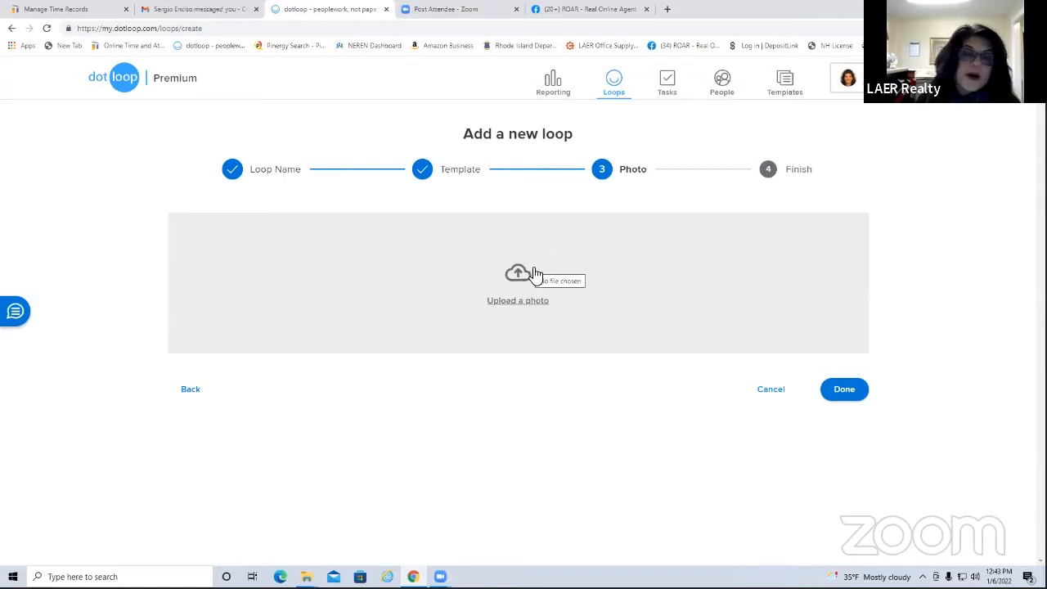
pyautogui.click(845, 396)
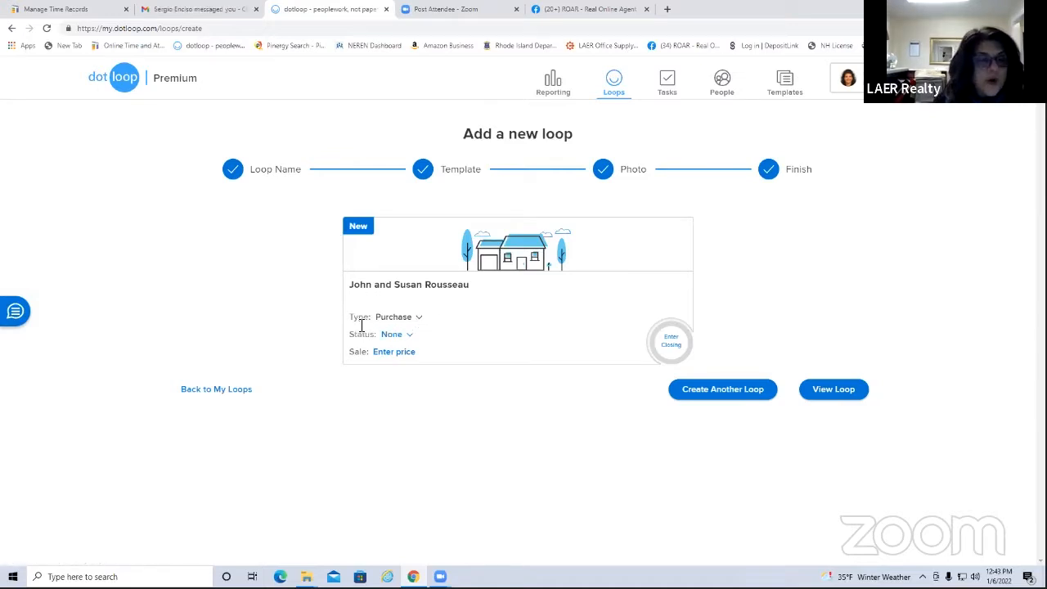
# Change the new loop card's status from None to Pre-Offer
pyautogui.click(408, 335)
pyautogui.click(415, 361)
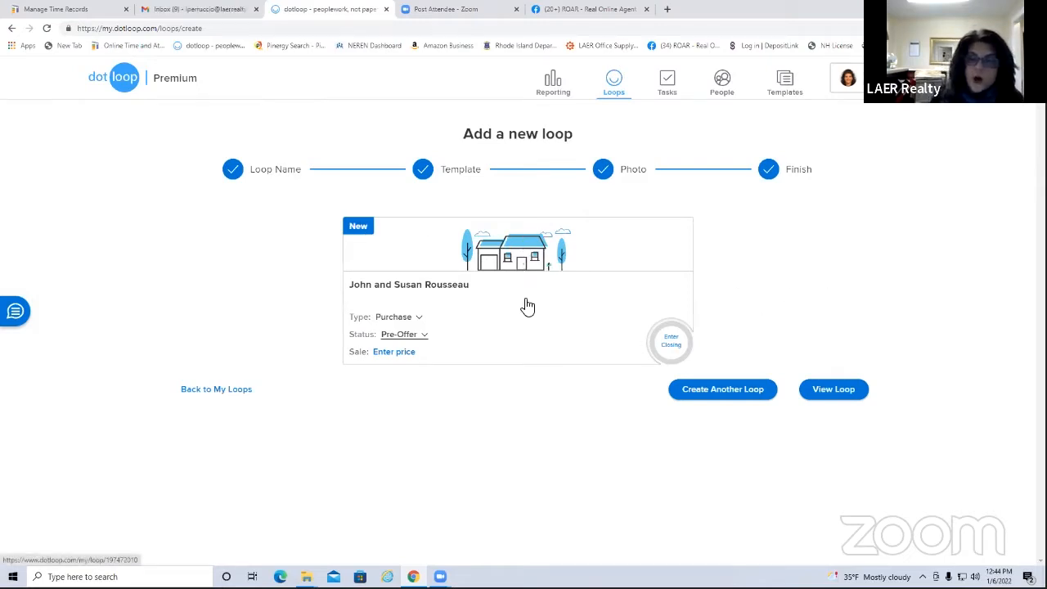
# Open the new loop with View Loop to show its Documents folders
pyautogui.click(817, 395)
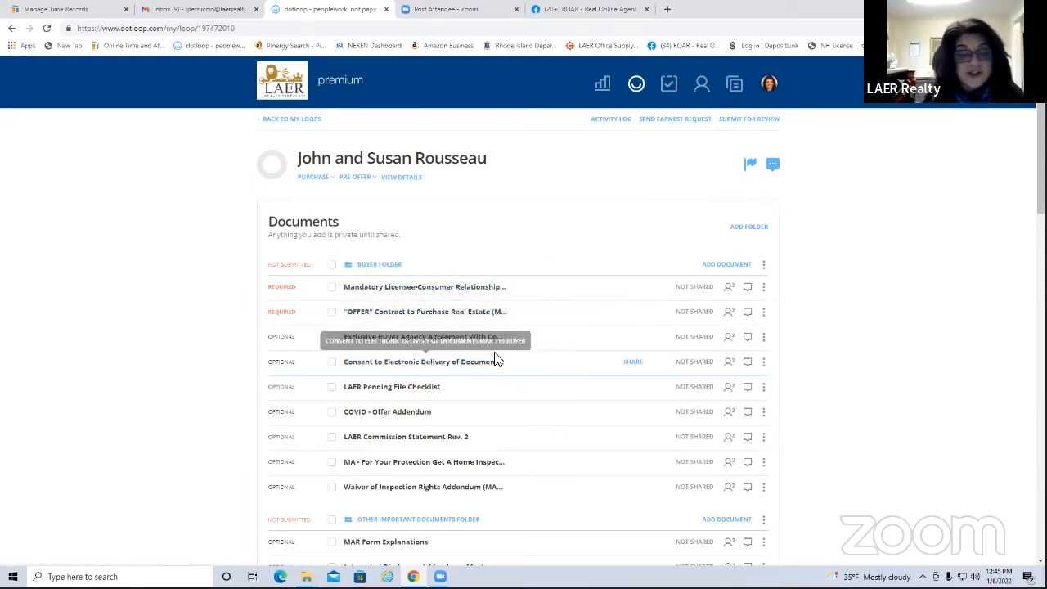
# Collapse the Other Important Documents Folder, leaving only the Buyer Folder documents listed
pyautogui.scroll(-3, 480, 282)
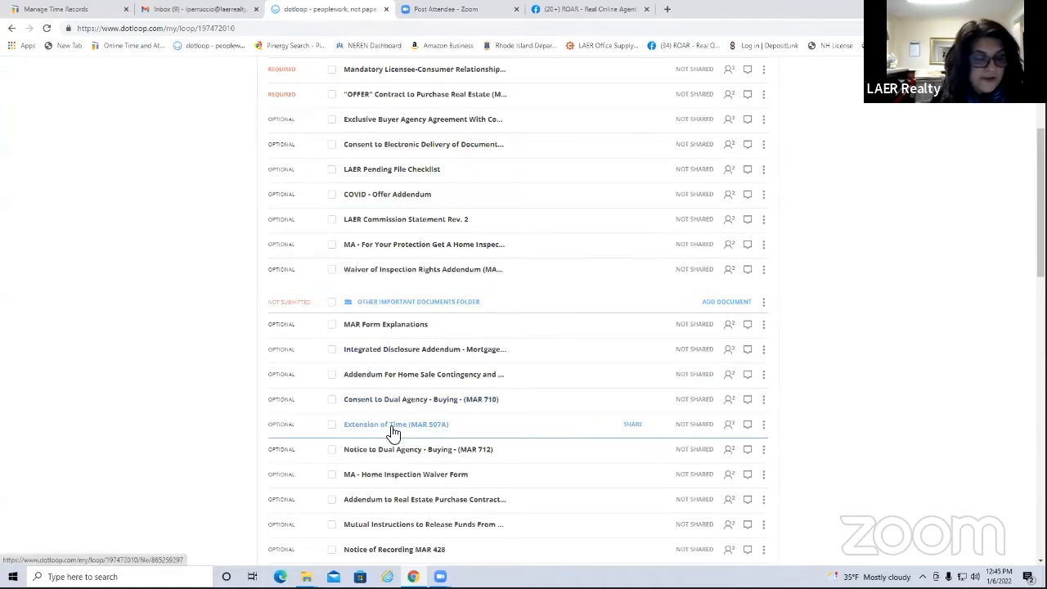
pyautogui.scroll(2, 449, 332)
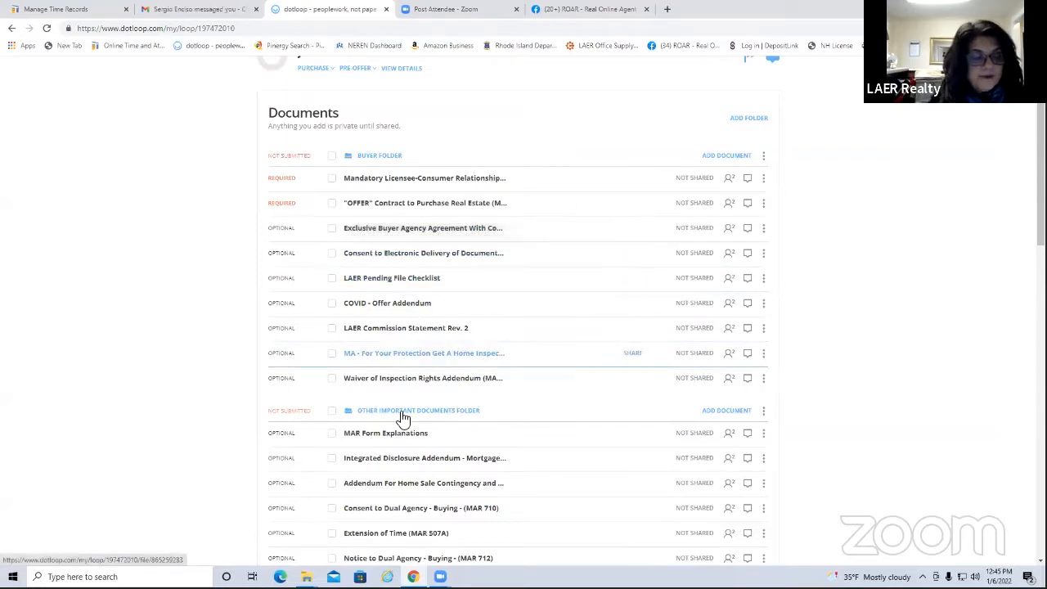
pyautogui.scroll(-4, 449, 443)
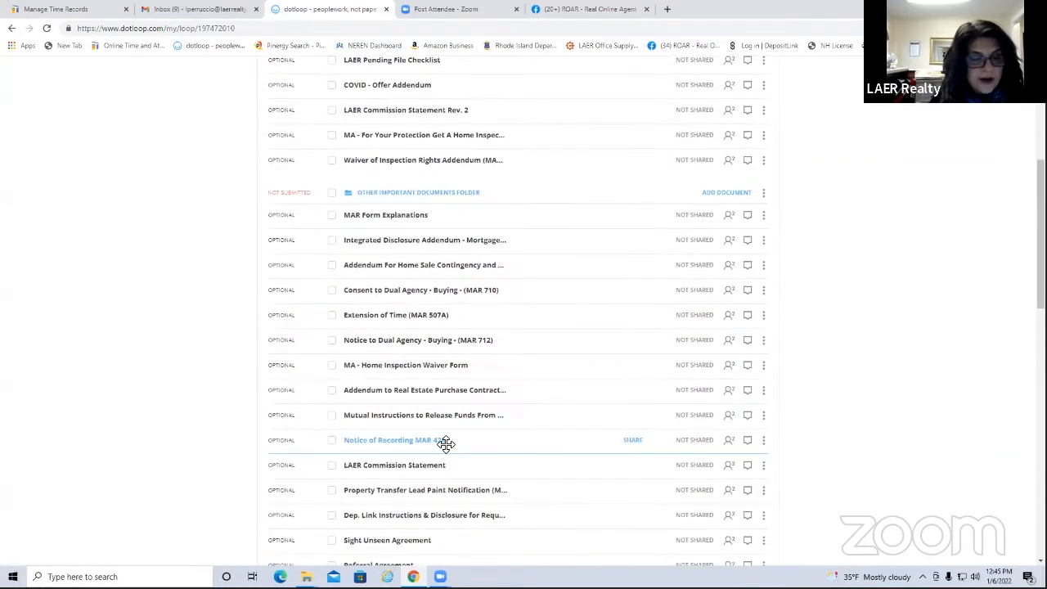
pyautogui.scroll(5, 438, 433)
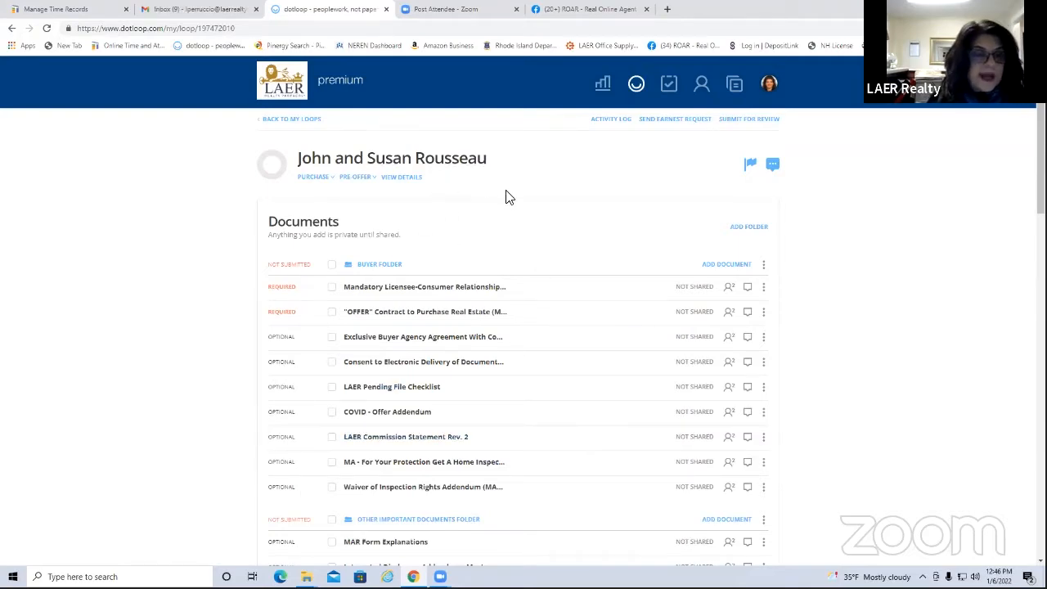
pyautogui.scroll(-2, 532, 311)
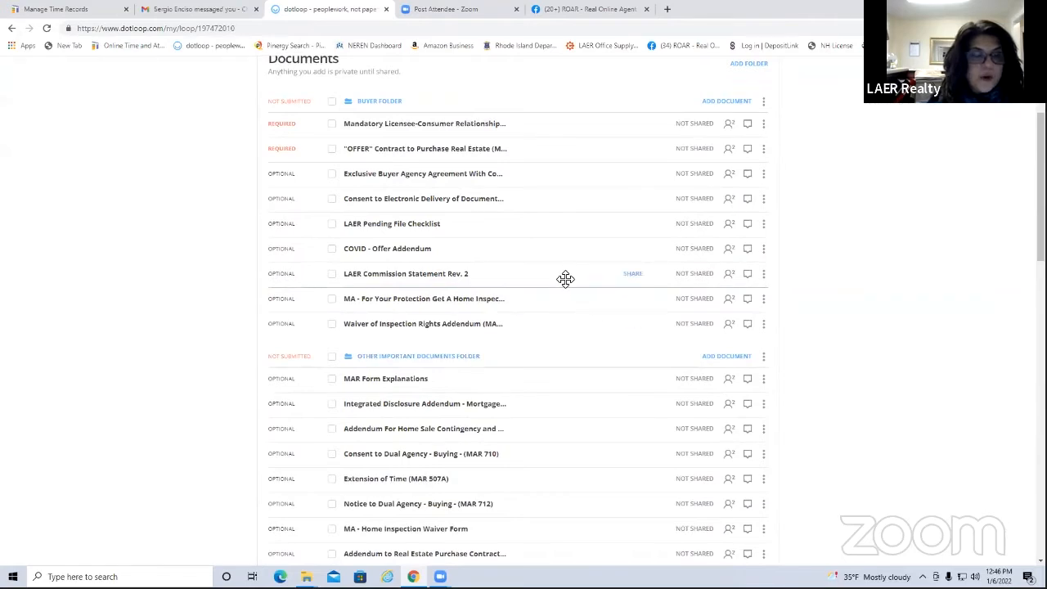
pyautogui.scroll(1, 565, 278)
pyautogui.scroll(-1, 500, 267)
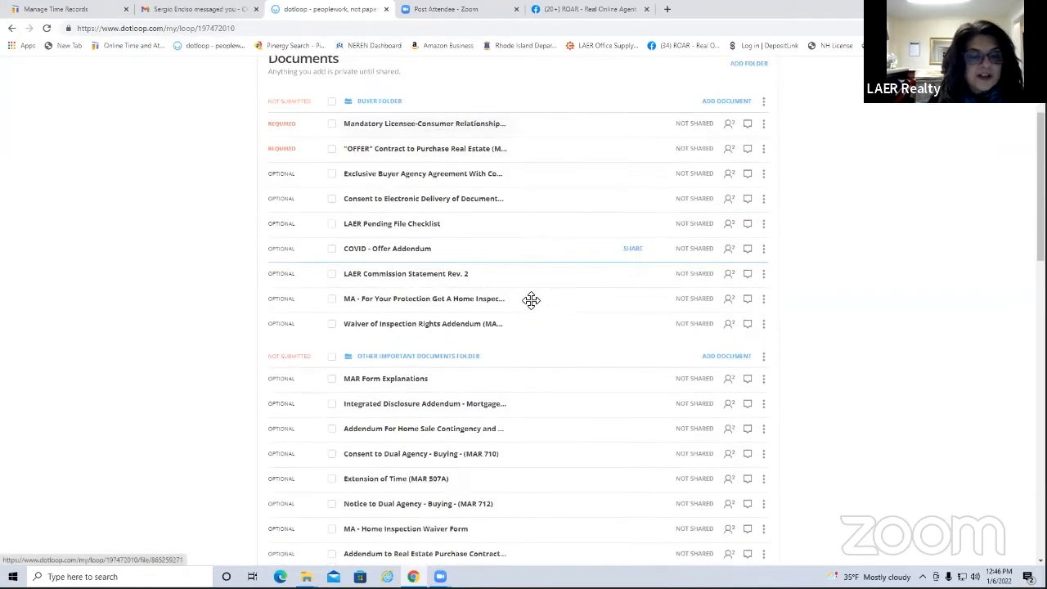
pyautogui.click(456, 358)
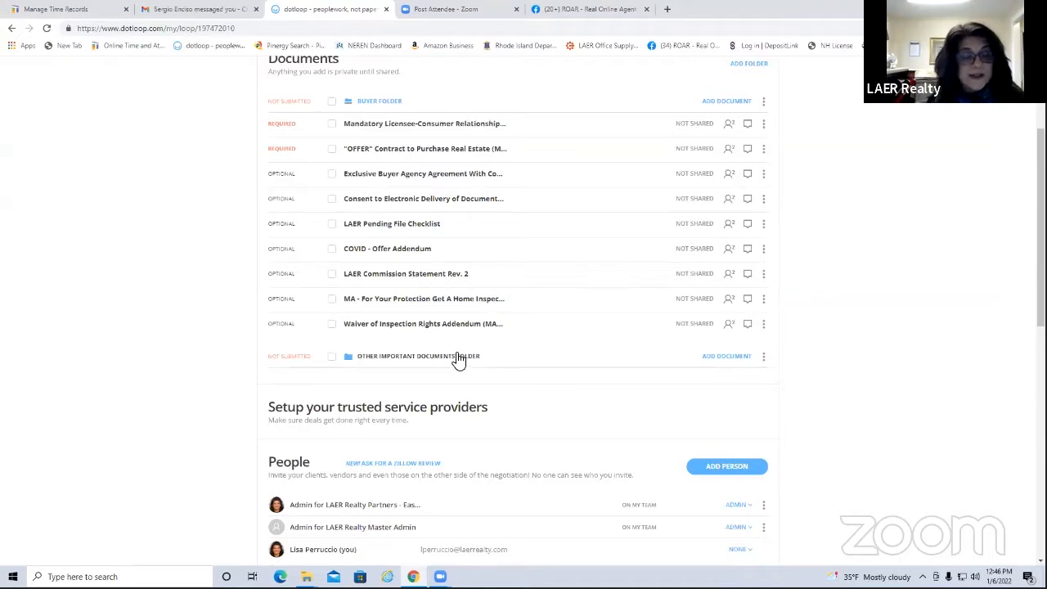
pyautogui.click(458, 358)
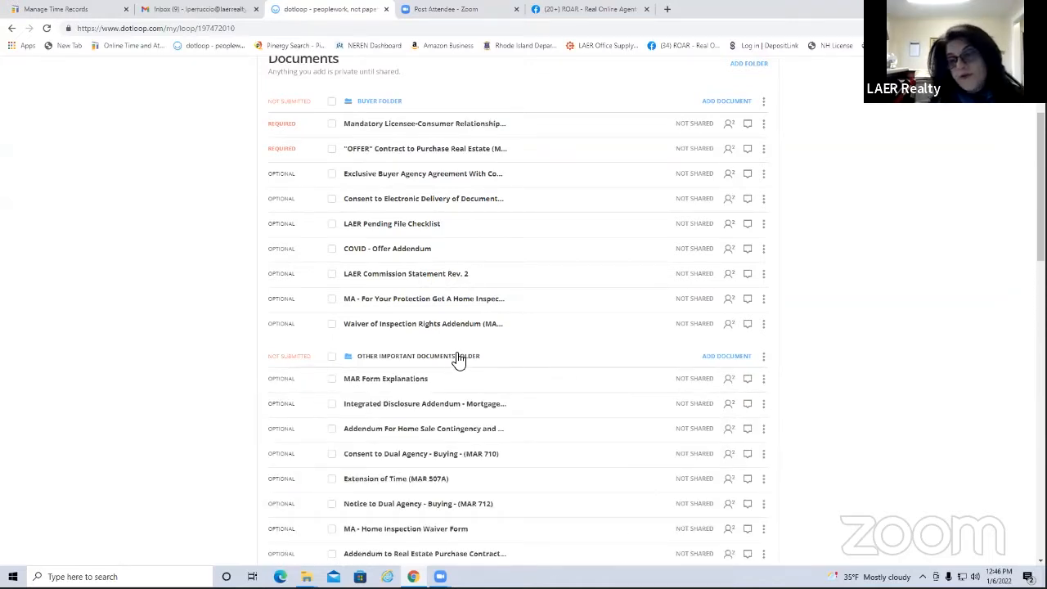
pyautogui.click(458, 358)
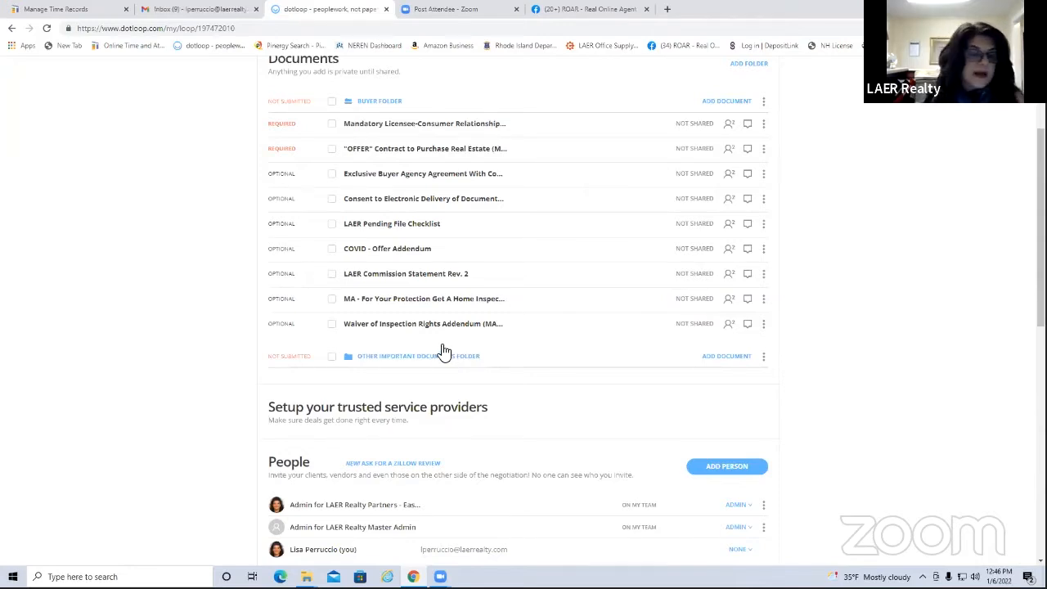
# Scroll through the loop to review its People and Tasks sections
pyautogui.scroll(2, 444, 339)
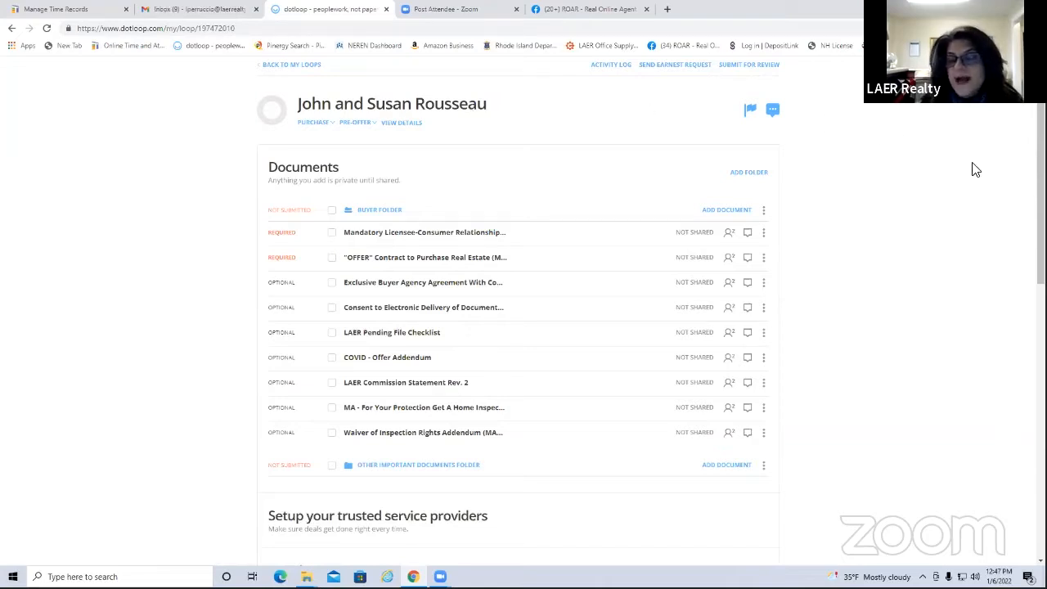
pyautogui.scroll(-3, 883, 182)
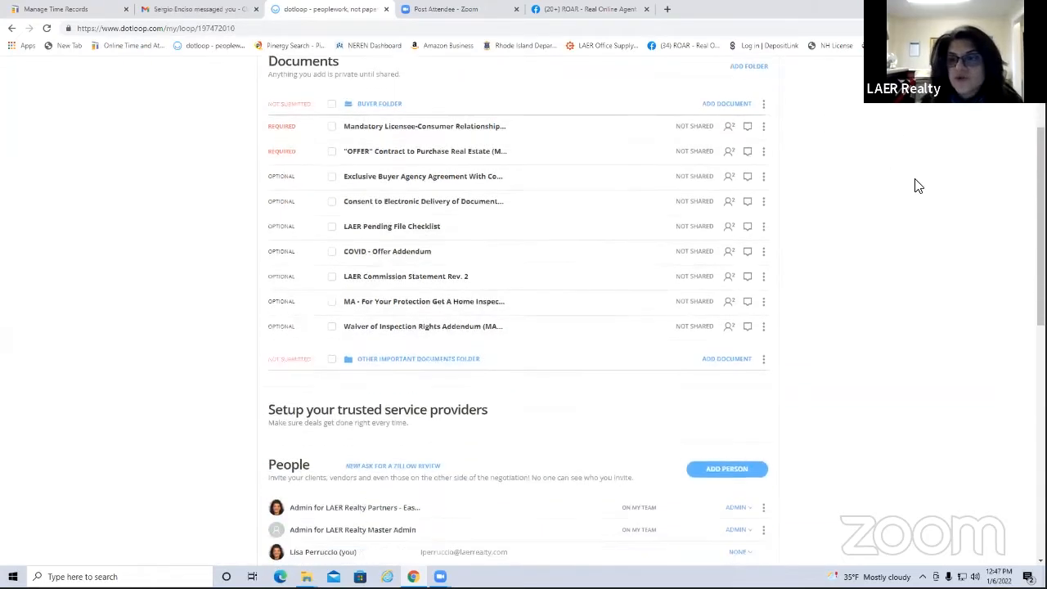
pyautogui.scroll(-2, 311, 292)
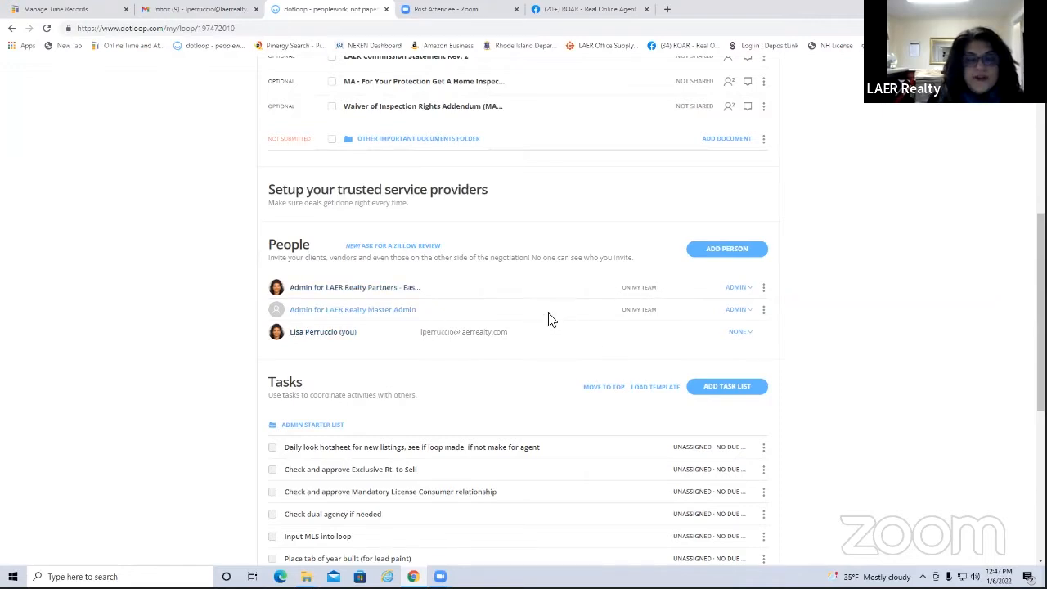
# Add the first client to People with full name, e-mail and the Buyer role
pyautogui.click(733, 250)
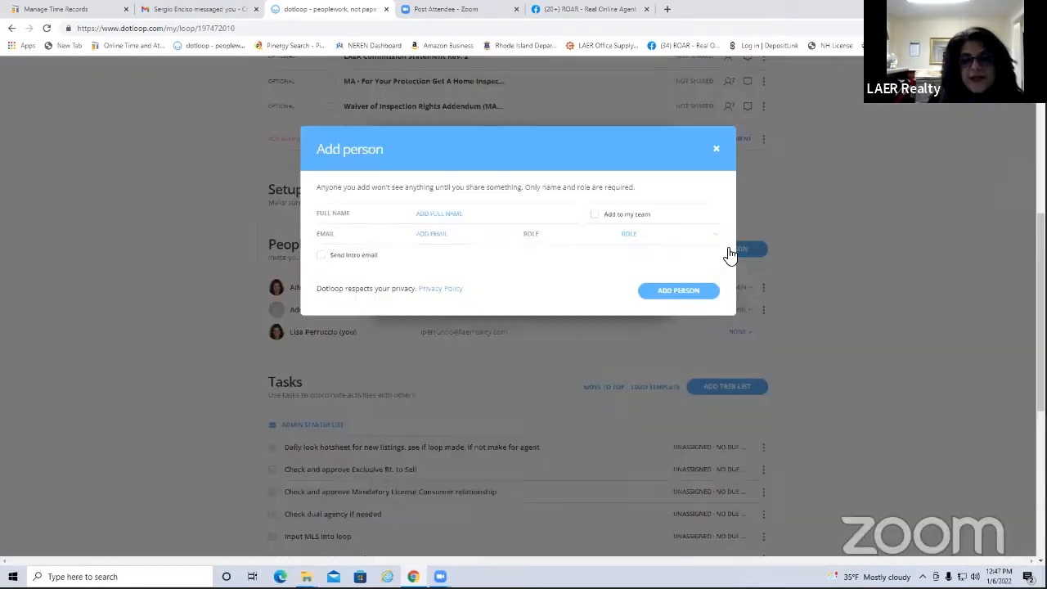
pyautogui.click(450, 324)
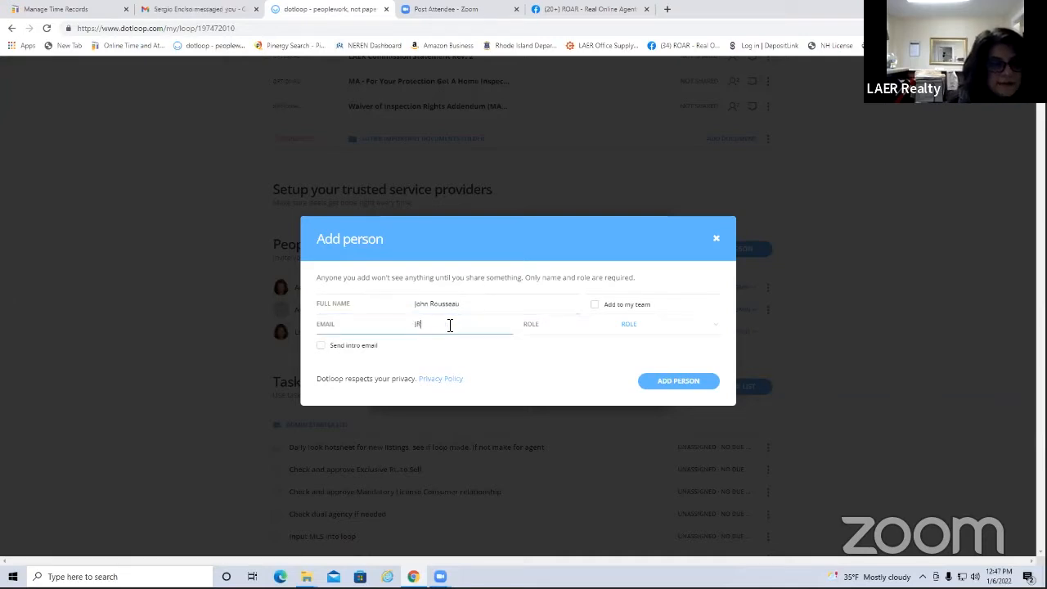
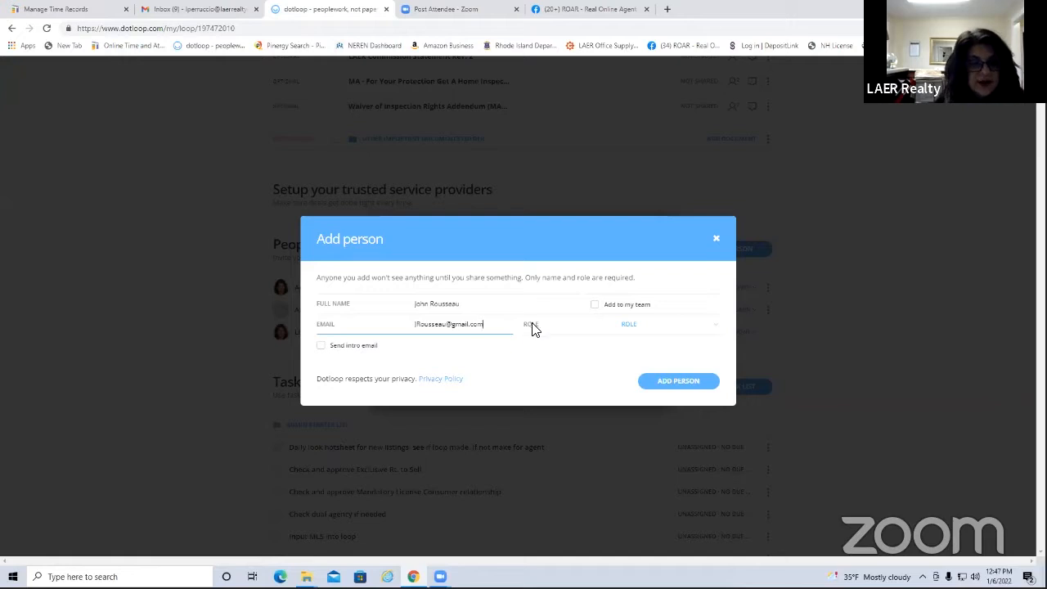
pyautogui.click(716, 331)
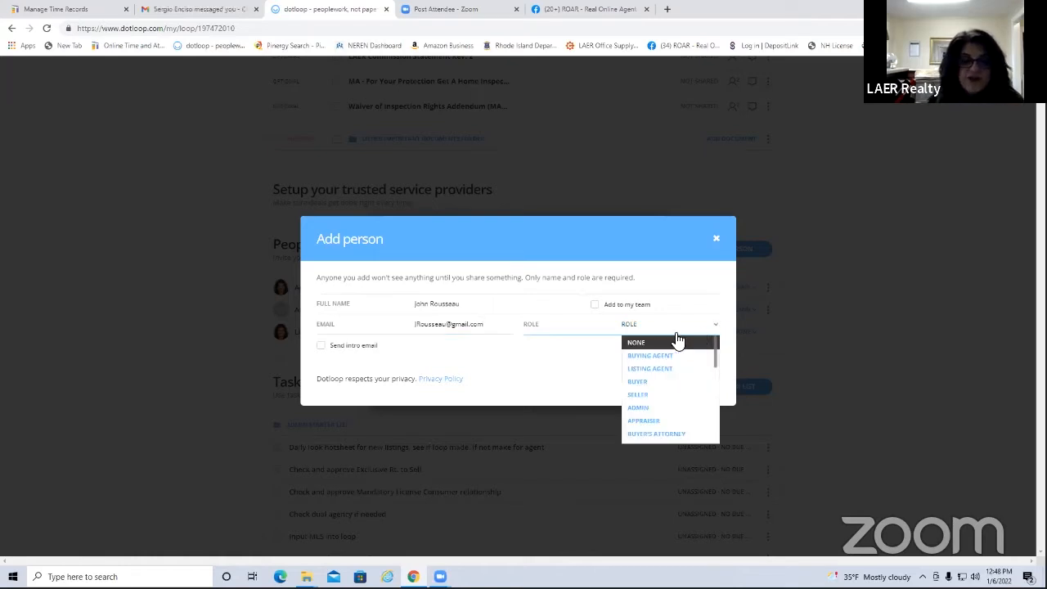
pyautogui.click(650, 383)
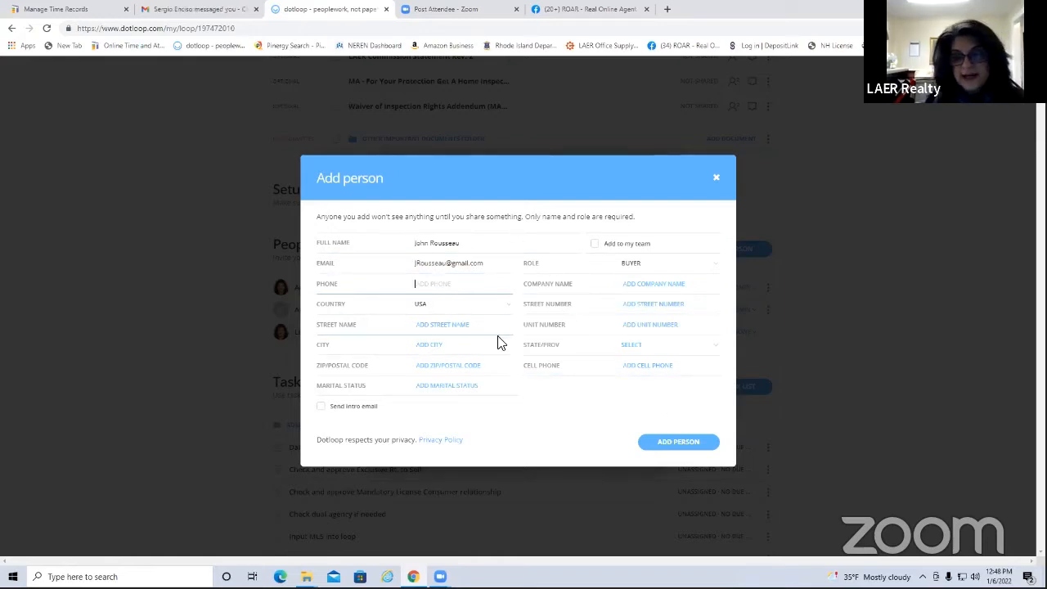
pyautogui.click(668, 444)
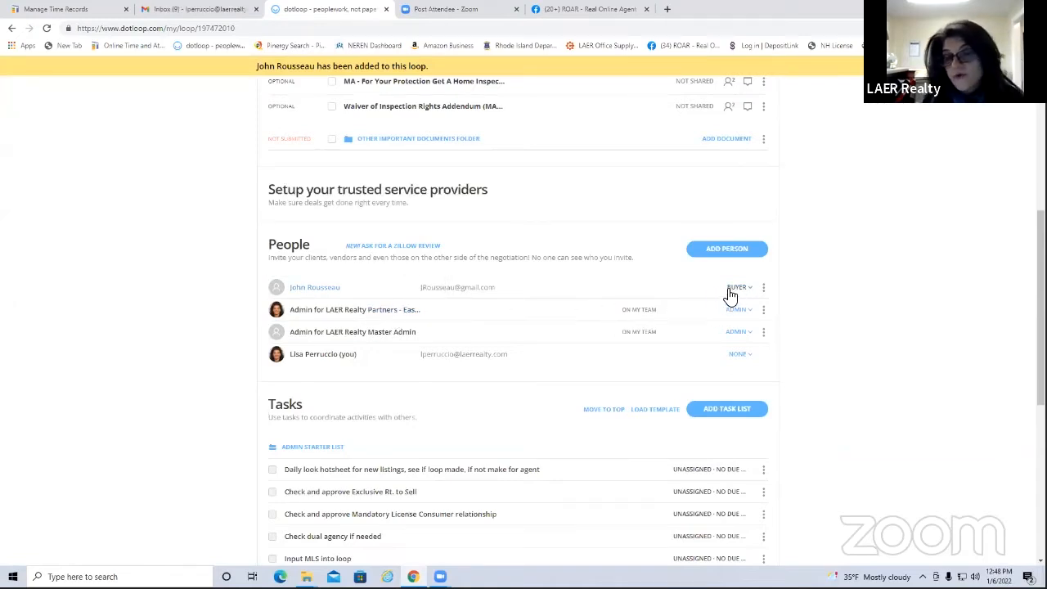
# Add the second client to People as another Buyer, entering her full name and e-mail
pyautogui.click(742, 256)
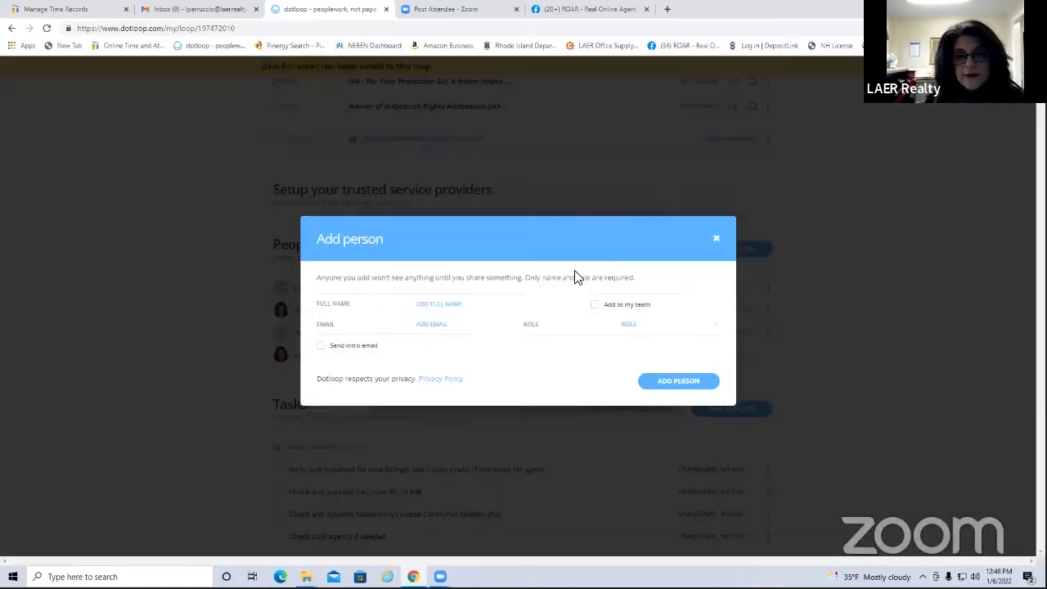
pyautogui.press('Tab')
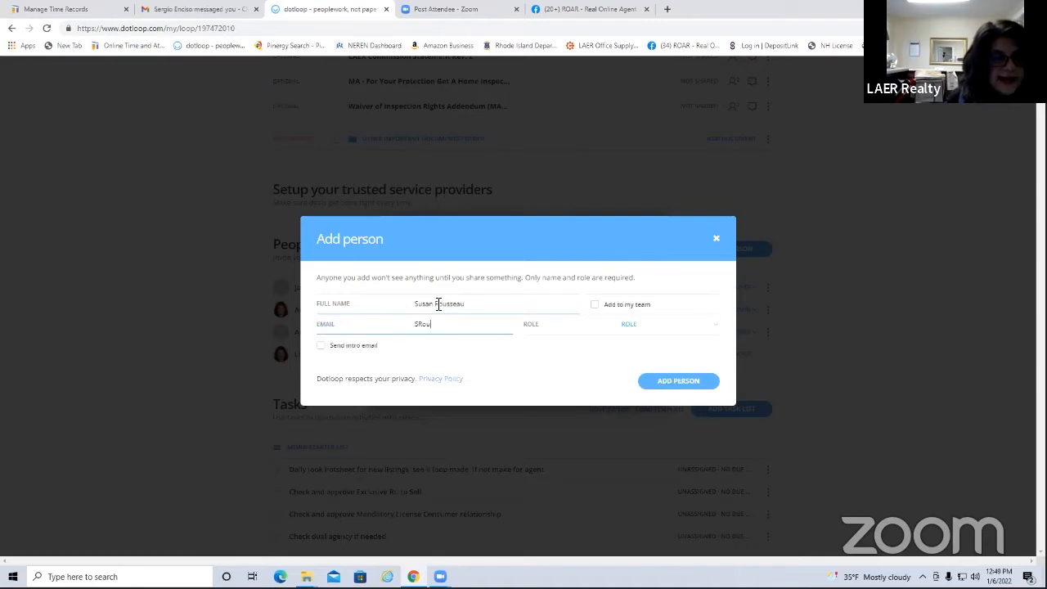
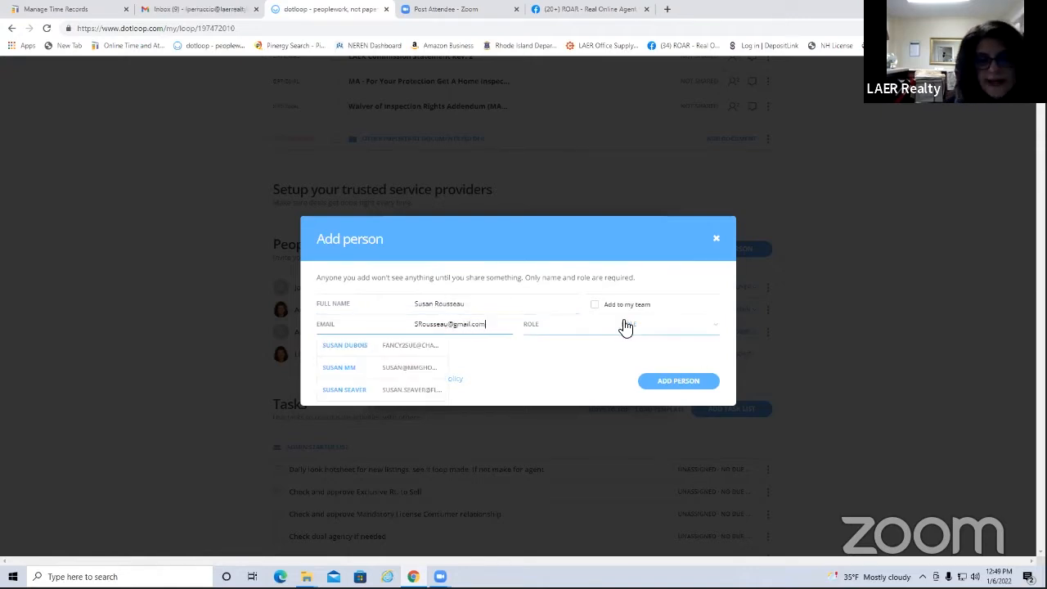
pyautogui.click(696, 331)
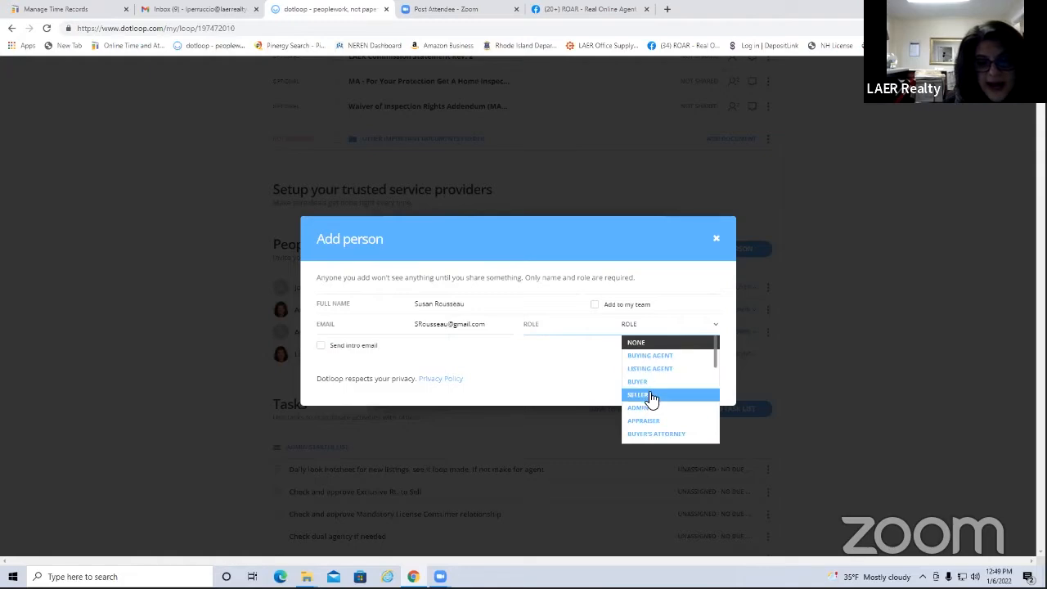
pyautogui.click(652, 392)
pyautogui.click(678, 441)
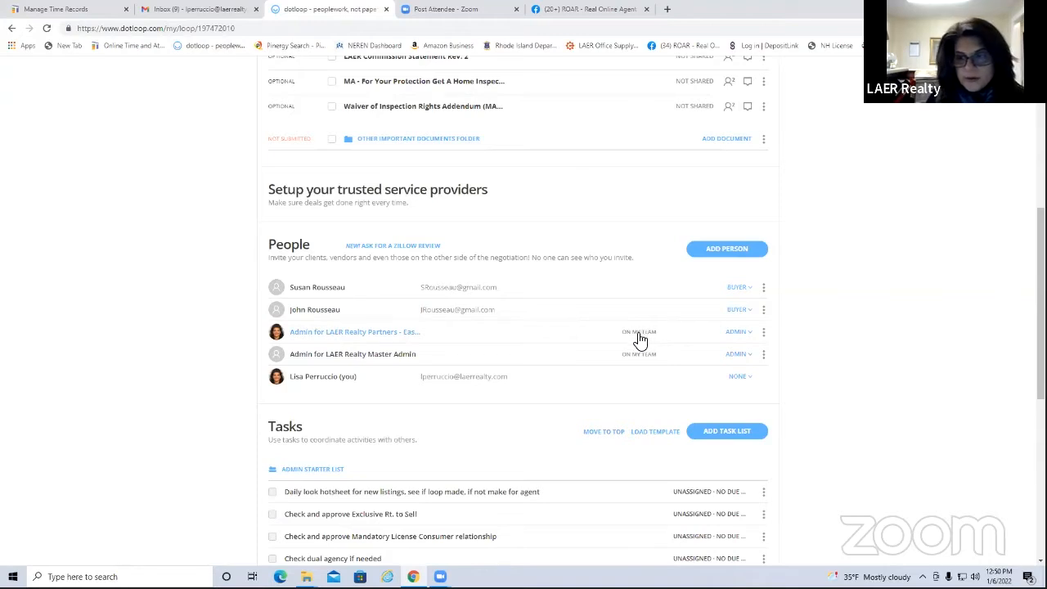
# Start adding a third person, entering the colleague's full name and picking their suggested e-mail
pyautogui.click(717, 256)
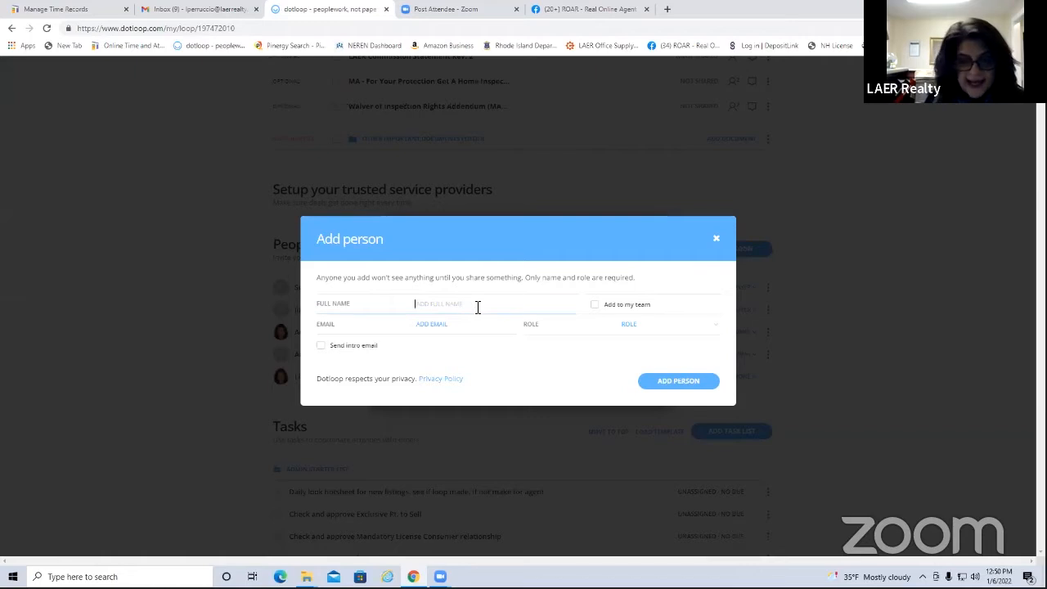
pyautogui.write('S')
pyautogui.press('BackSpace')
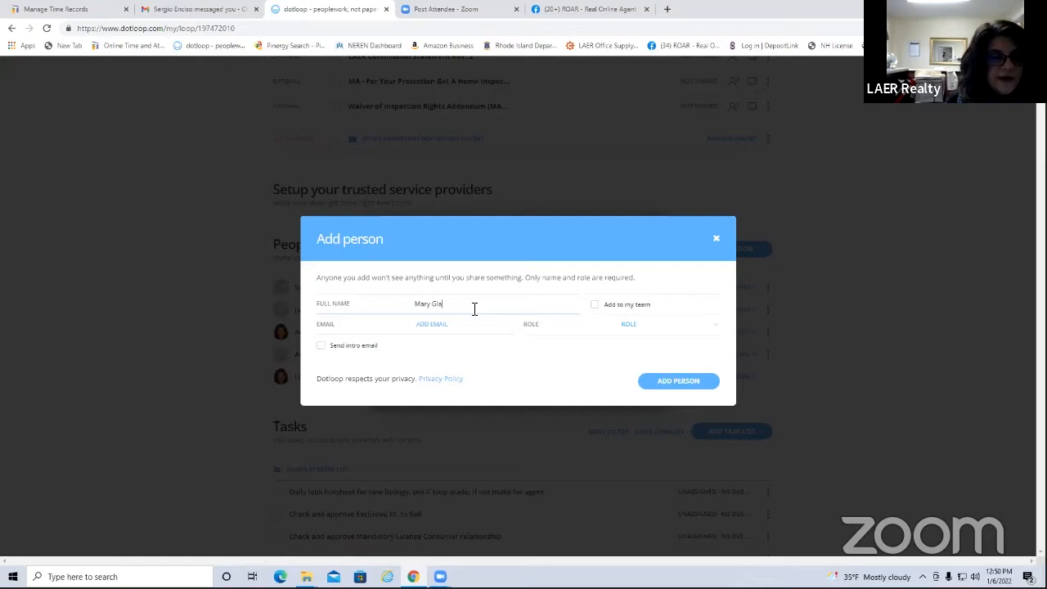
pyautogui.click(514, 319)
pyautogui.write('Mgl')
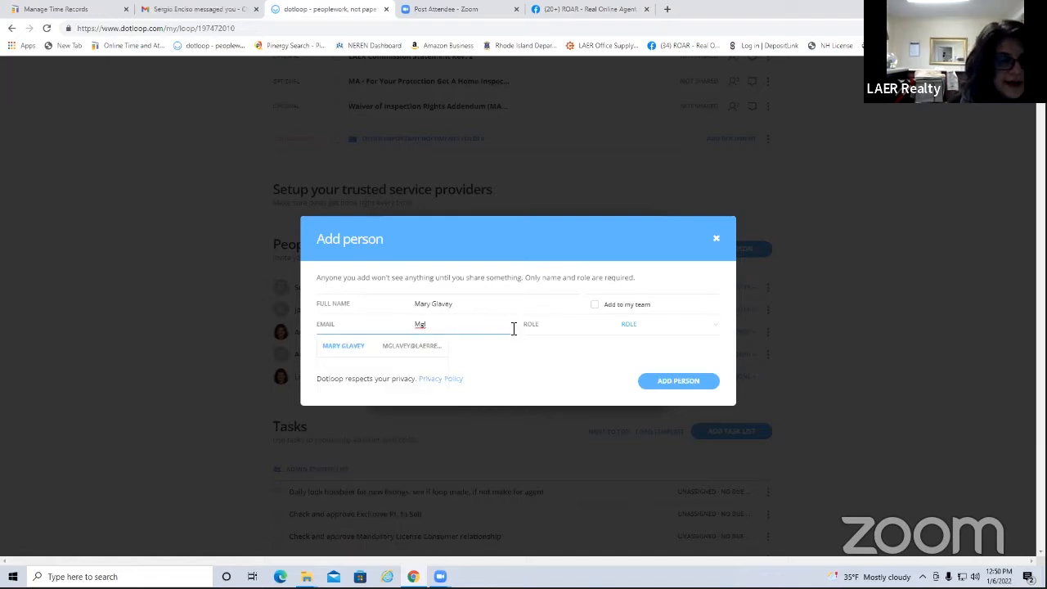
pyautogui.click(415, 348)
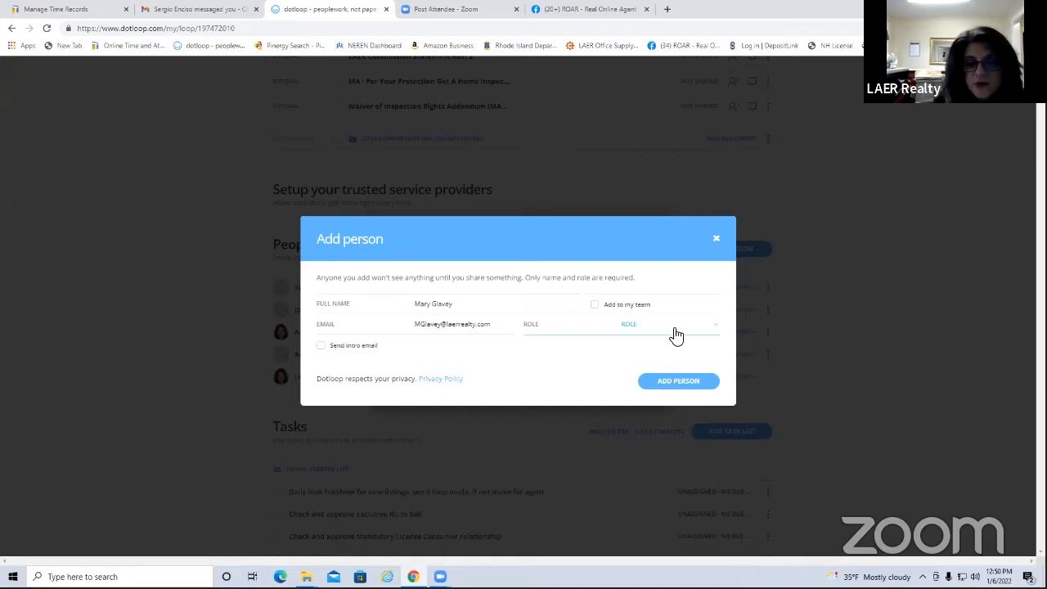
# Give the person the Transaction Coordinator role, add them to your loop team, and save
pyautogui.click(714, 331)
pyautogui.scroll(-5, 682, 409)
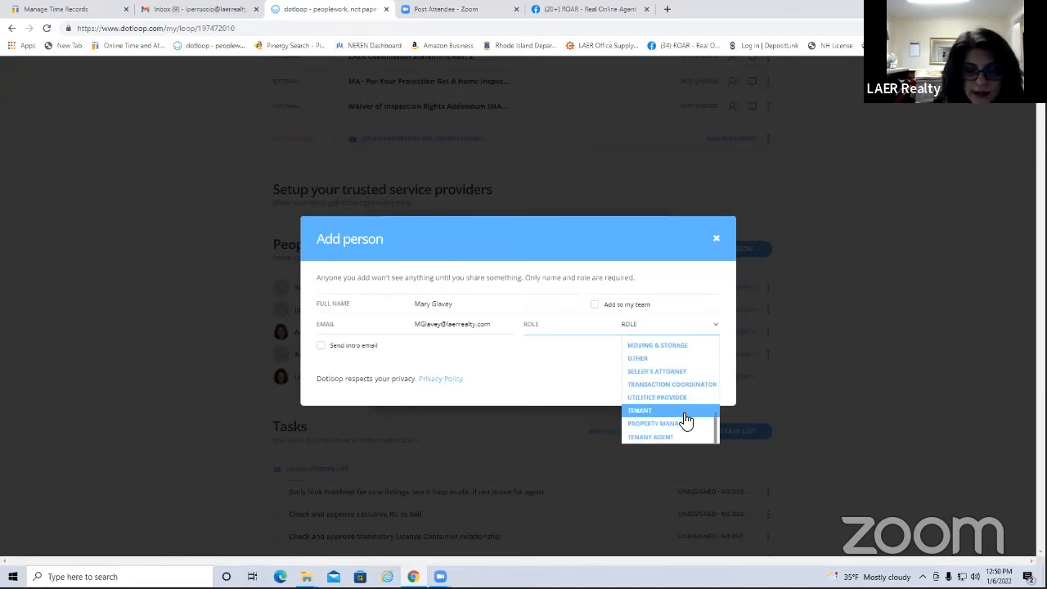
pyautogui.click(690, 385)
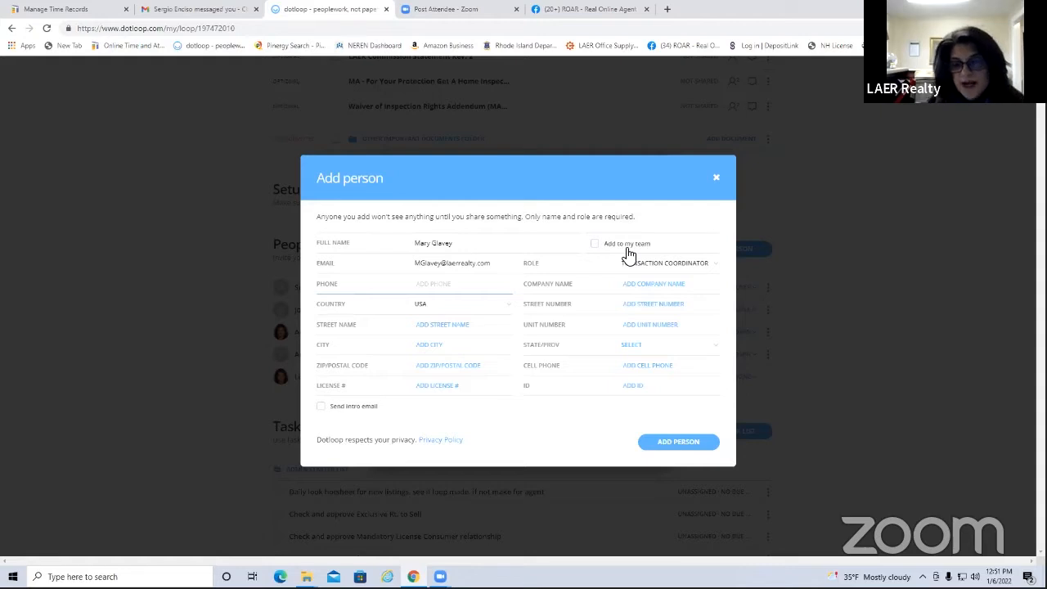
pyautogui.click(597, 245)
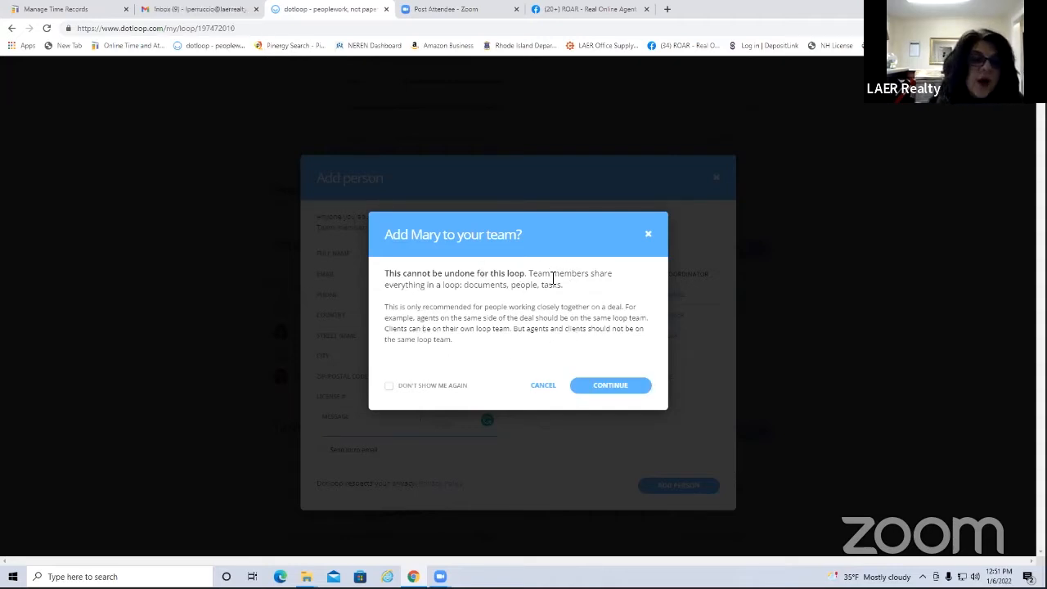
pyautogui.click(618, 386)
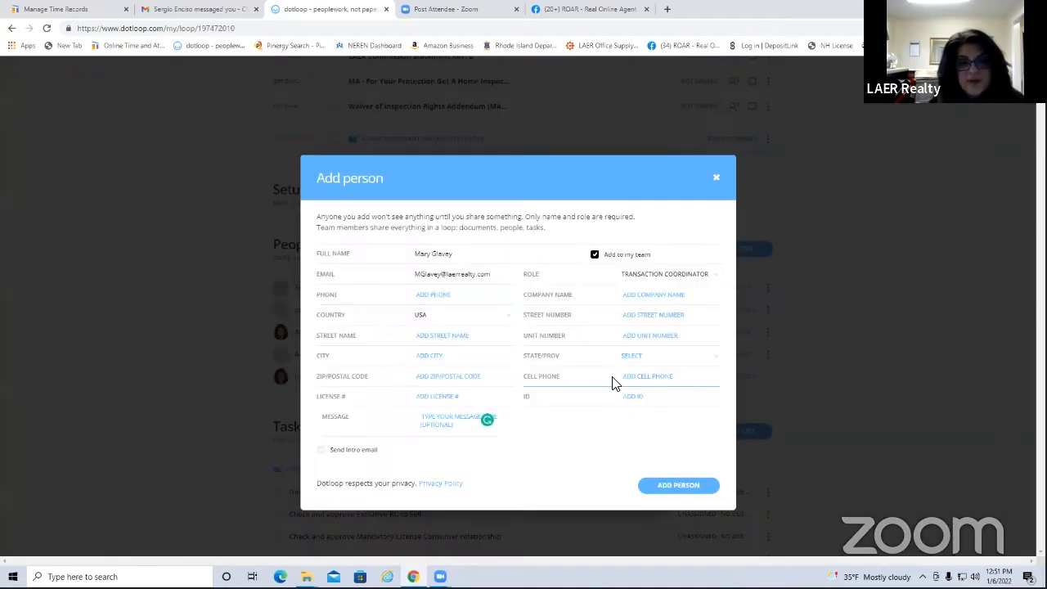
pyautogui.click(685, 487)
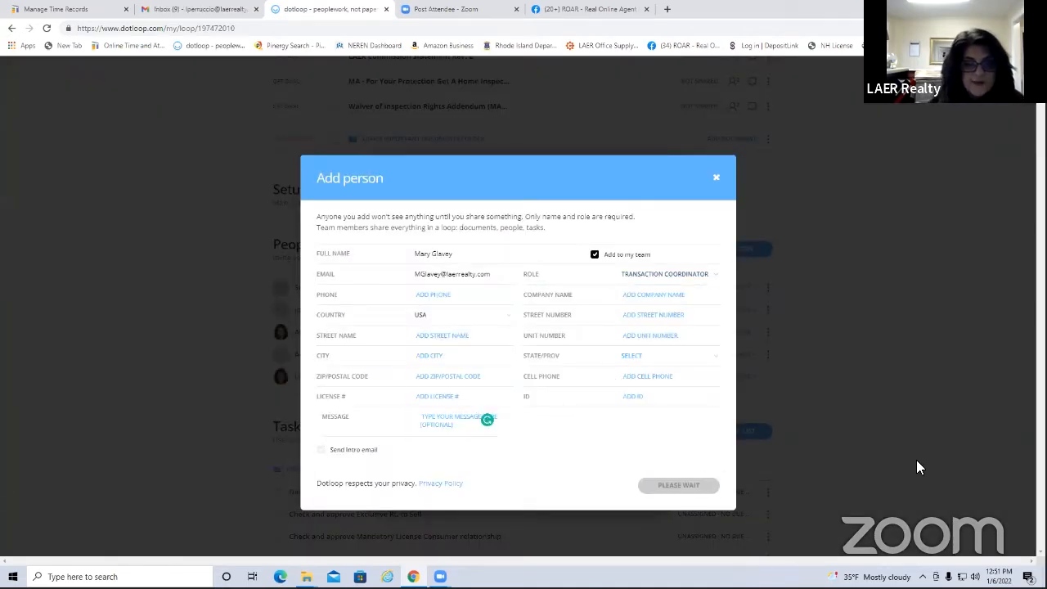
# Scroll to confirm the coordinator in the People list, then back up to Documents
pyautogui.scroll(-3, 728, 414)
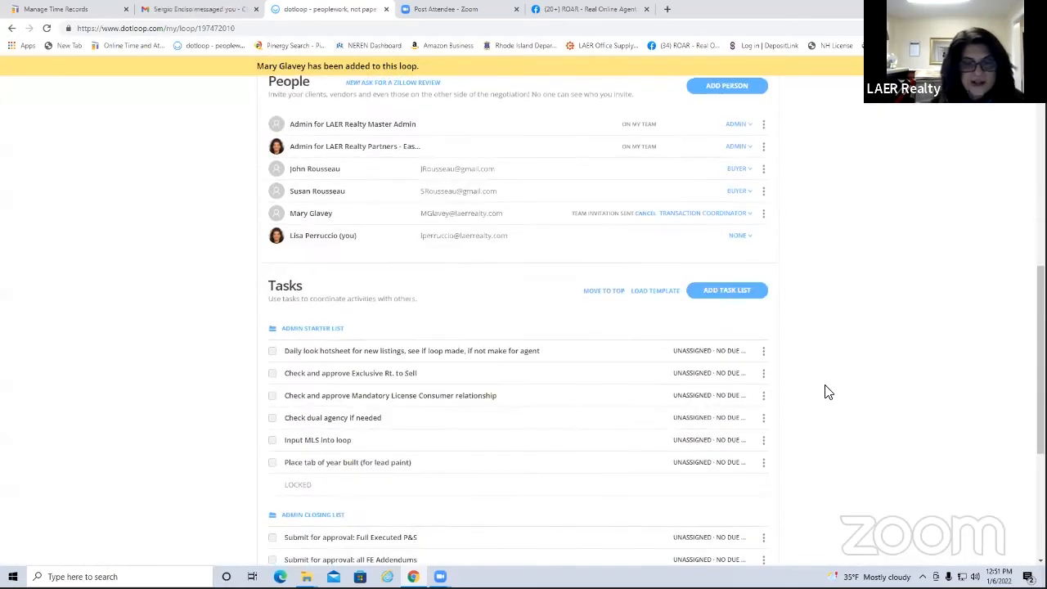
pyautogui.scroll(3, 561, 381)
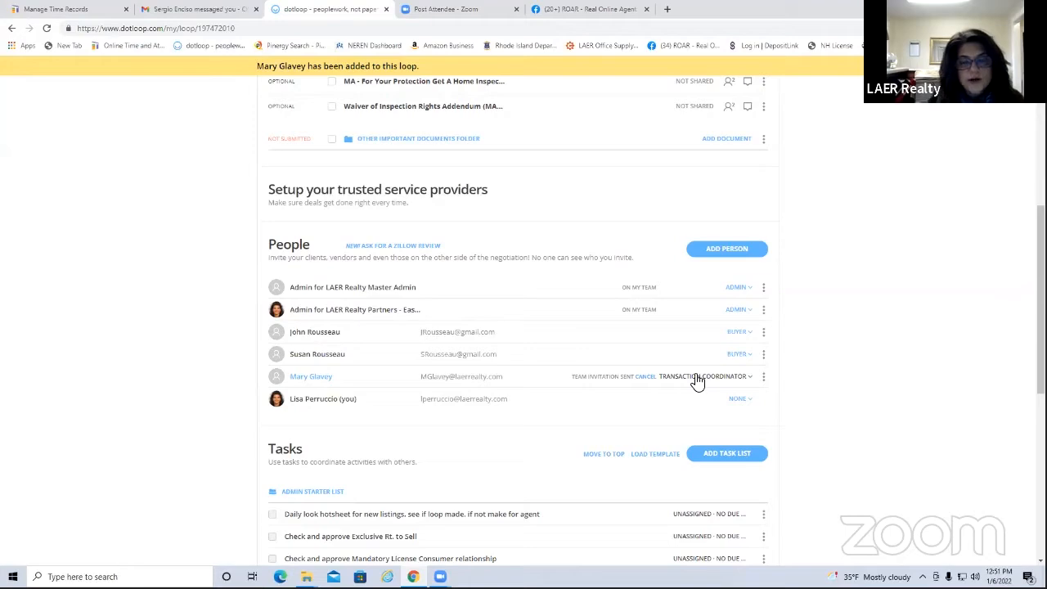
pyautogui.scroll(5, 597, 388)
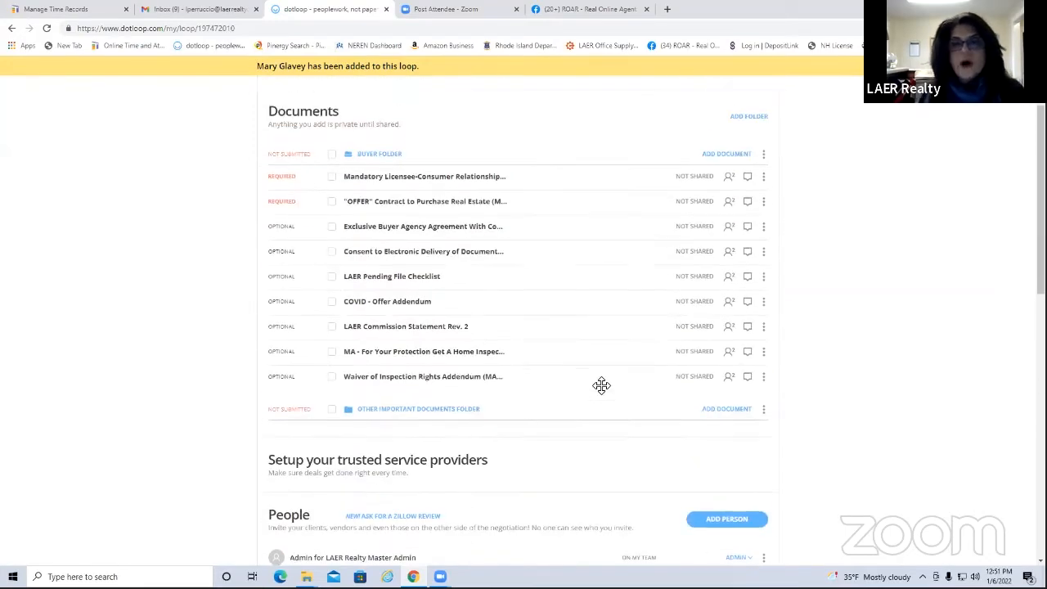
pyautogui.scroll(1, 604, 384)
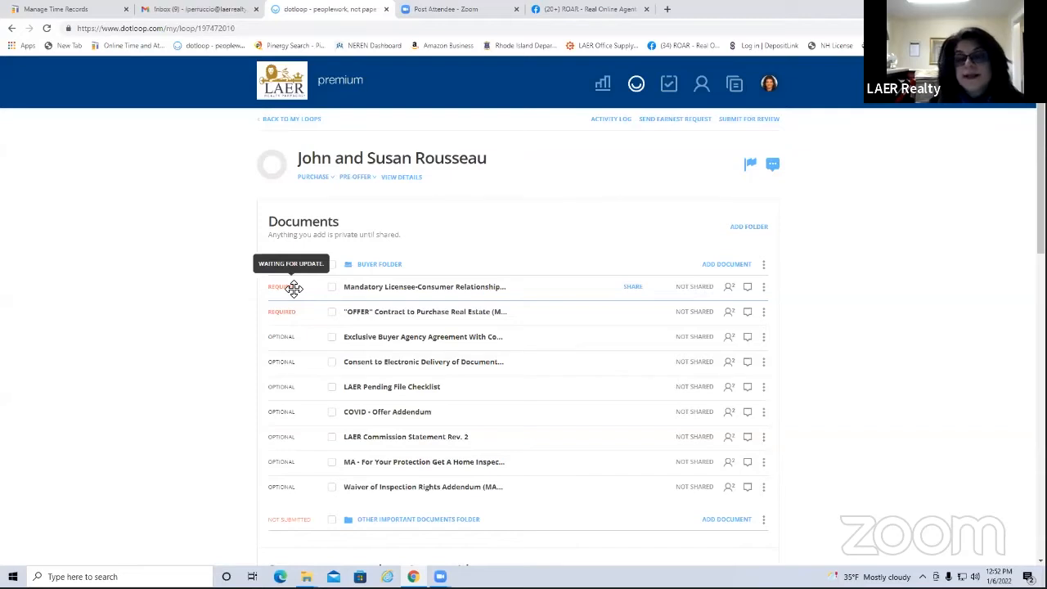
# Open the first Buyer Folder document and autofill both buyers' printed names, then review the form
pyautogui.click(401, 288)
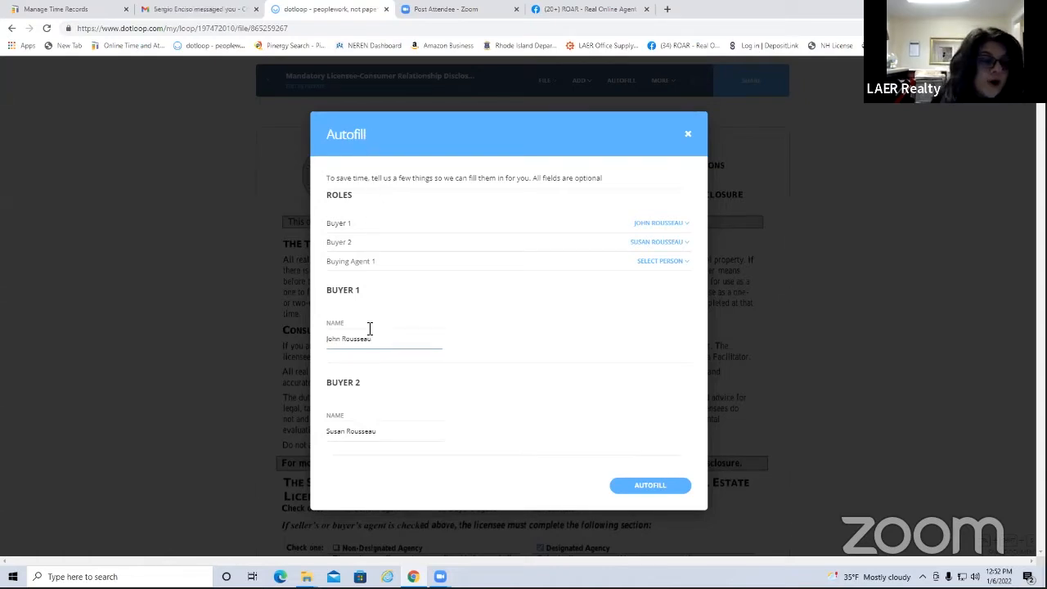
pyautogui.click(634, 486)
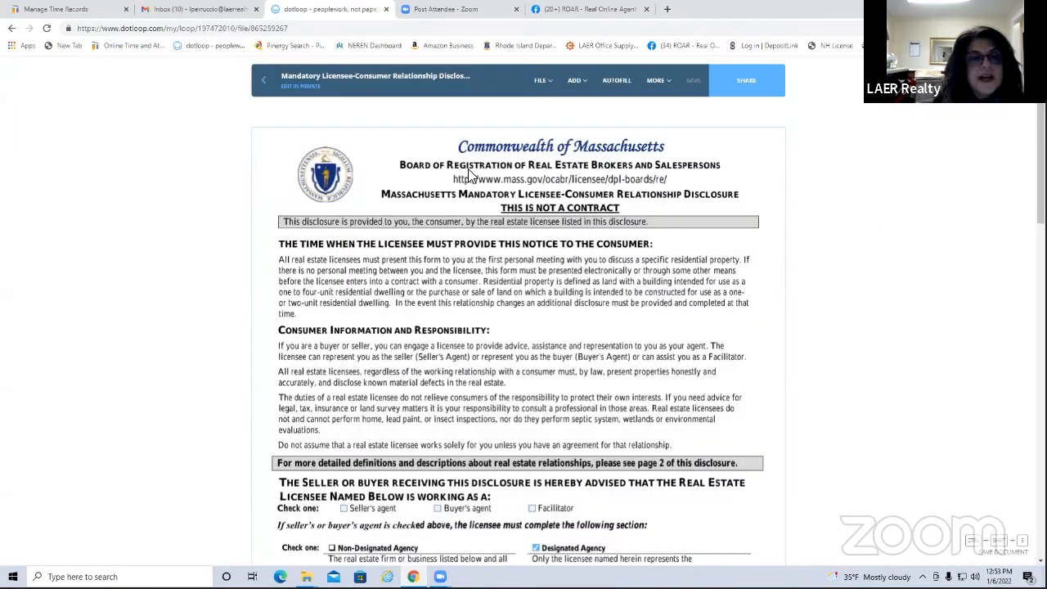
pyautogui.scroll(-5, 576, 393)
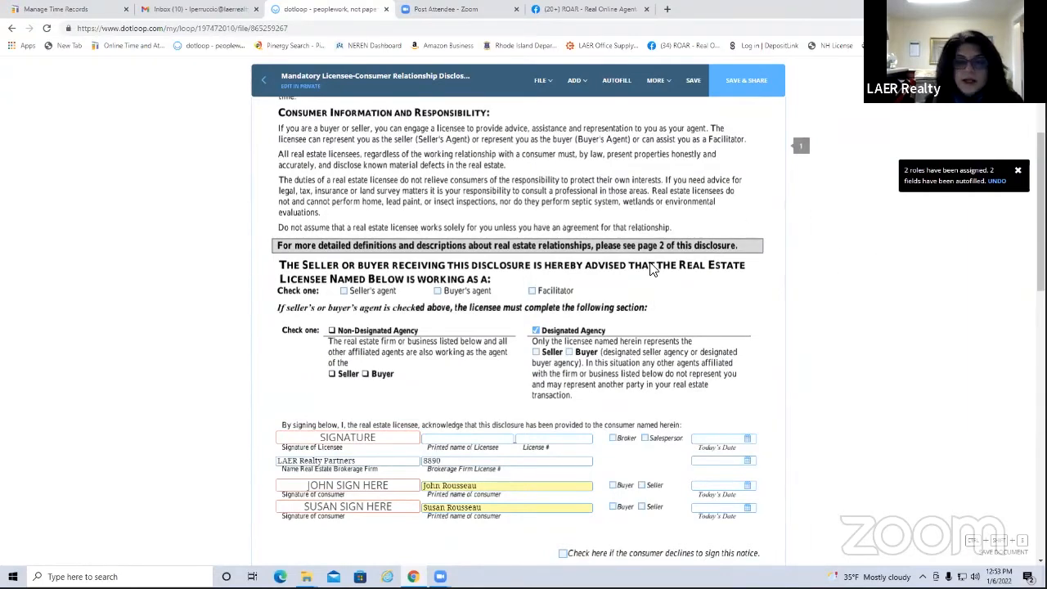
pyautogui.scroll(-3, 638, 311)
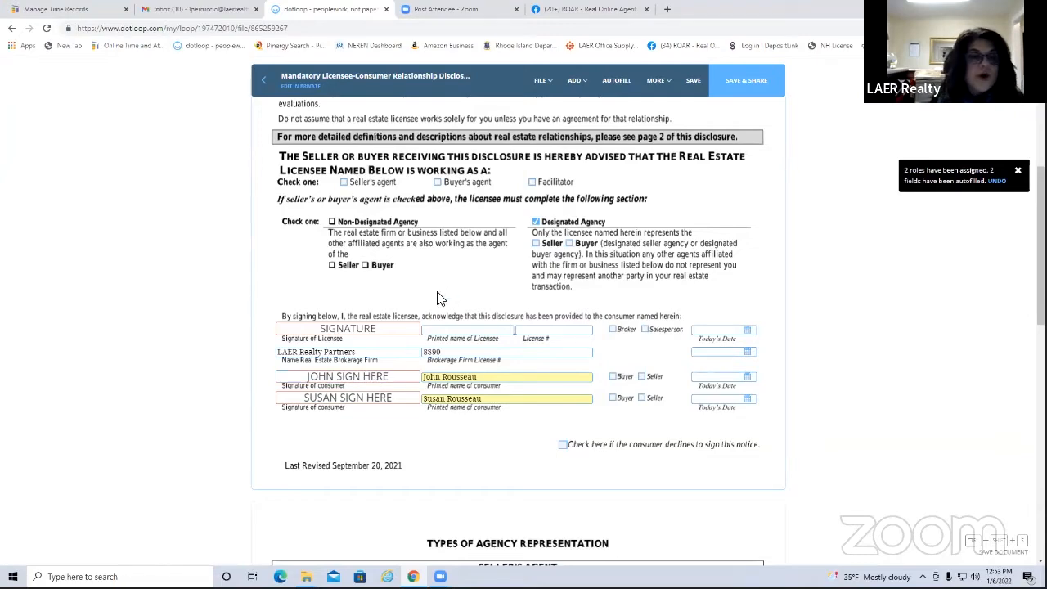
pyautogui.scroll(3, 462, 246)
pyautogui.scroll(3, 473, 196)
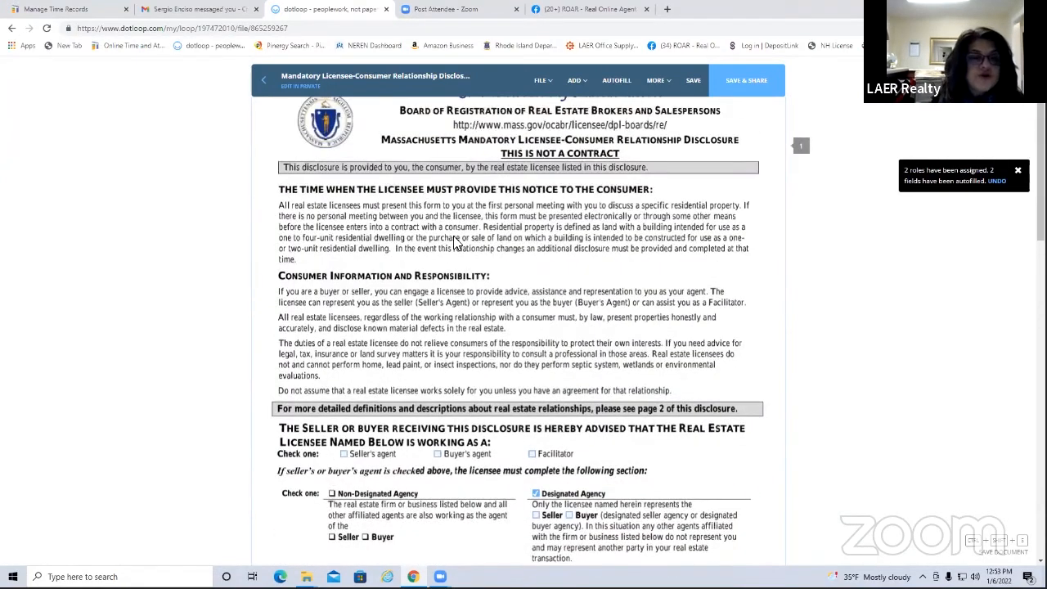
pyautogui.scroll(-3, 462, 250)
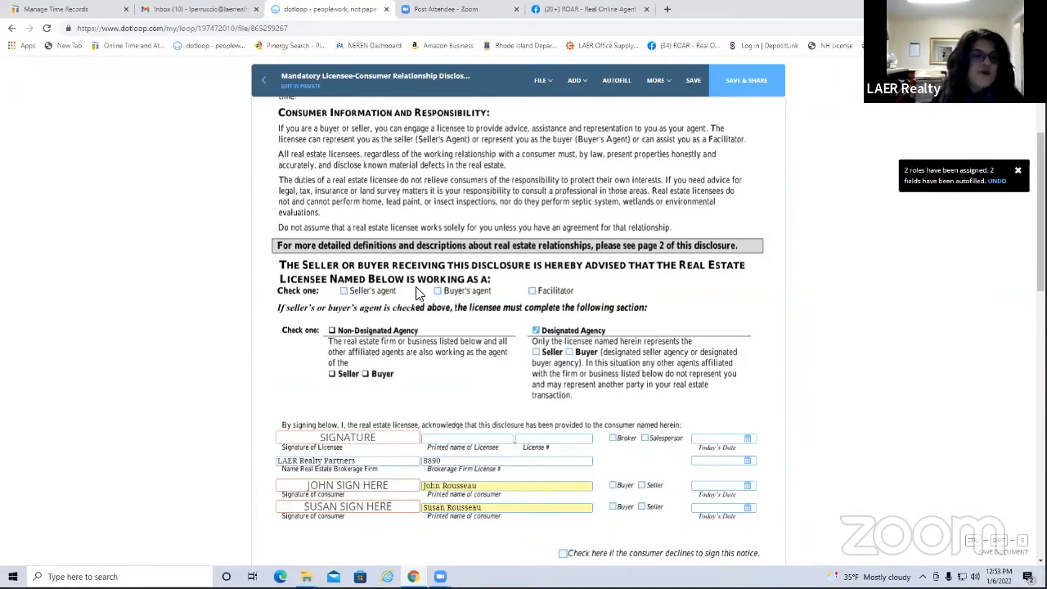
pyautogui.scroll(4, 515, 248)
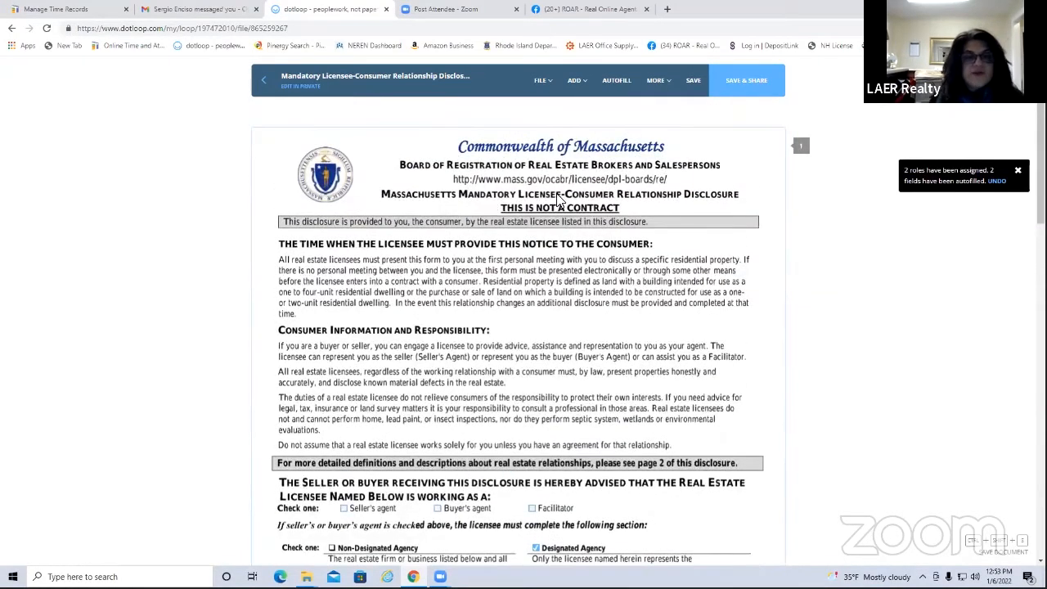
pyautogui.scroll(-3, 498, 249)
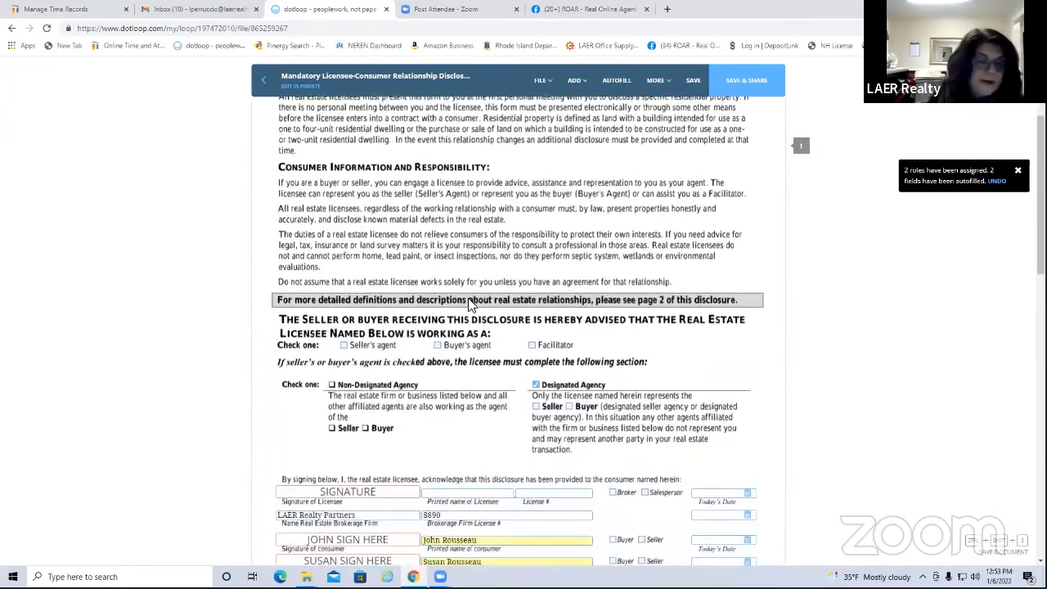
# Tick Buyer's agent and designated Buyer agency, save the disclosure, and leave without sharing
pyautogui.click(437, 345)
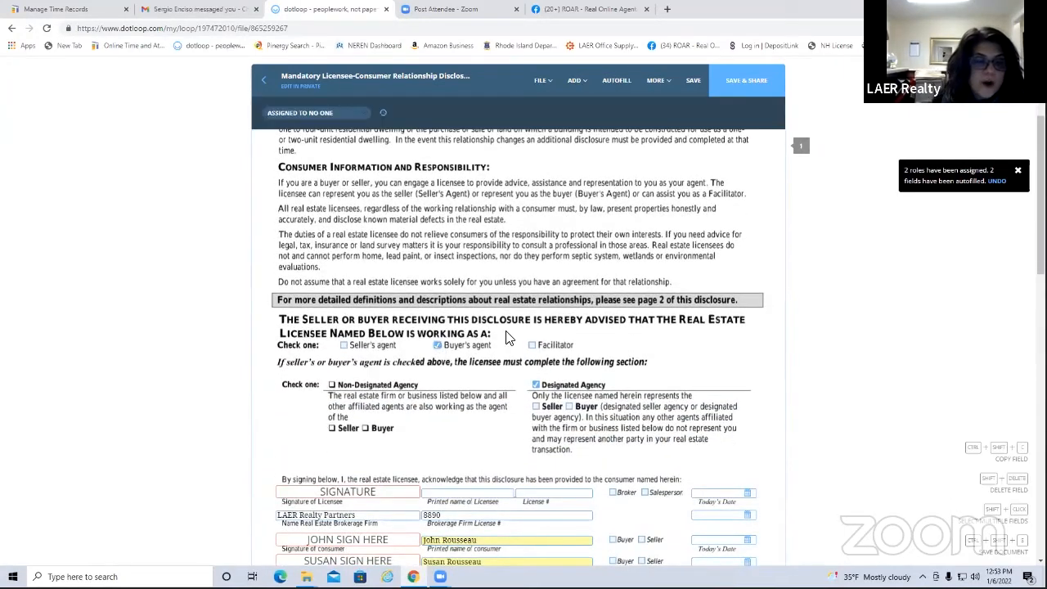
pyautogui.scroll(-2, 693, 311)
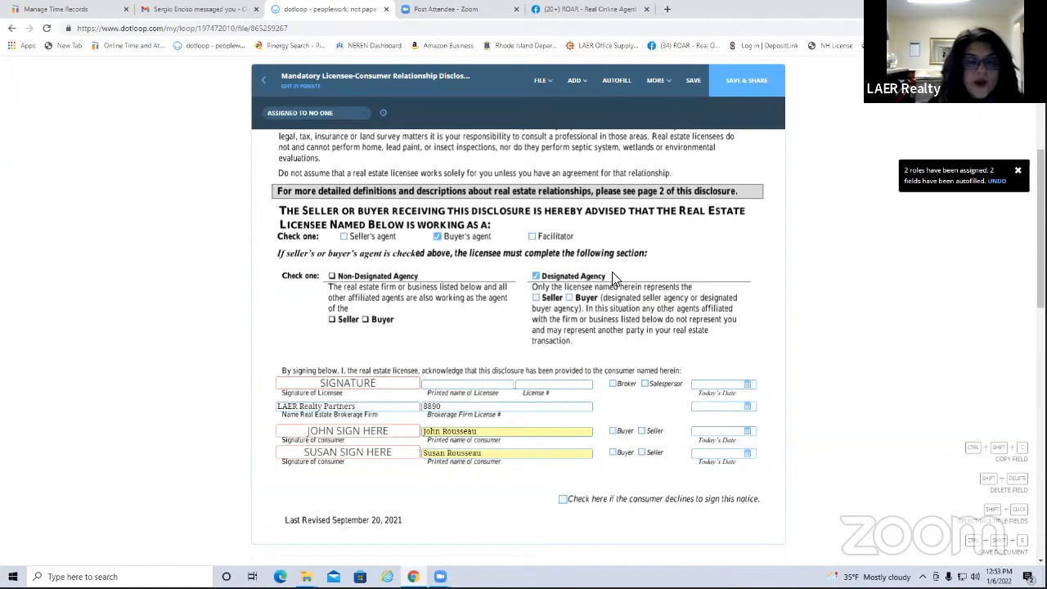
pyautogui.click(571, 298)
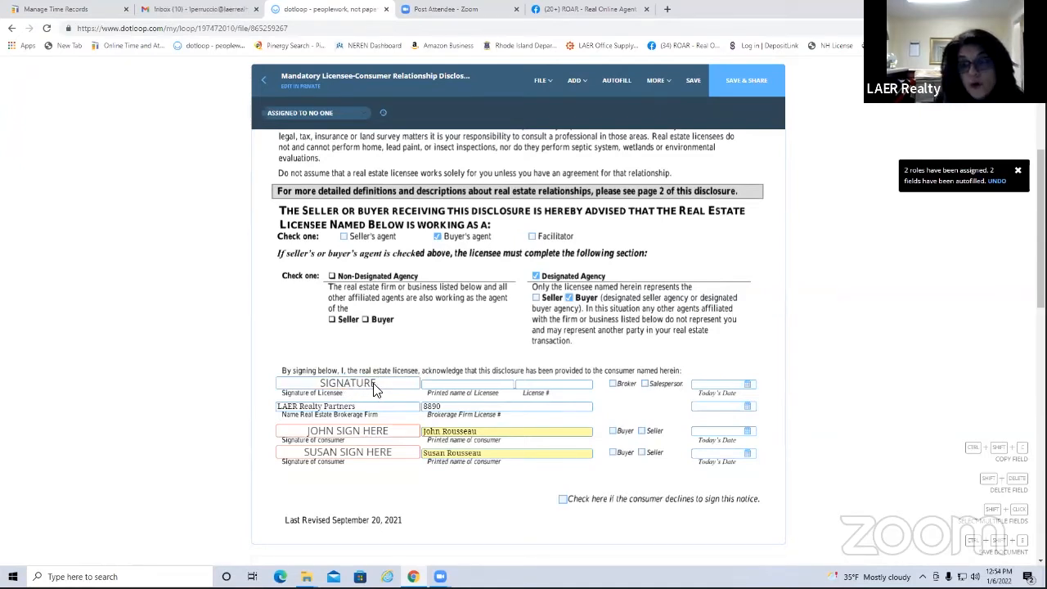
pyautogui.click(692, 82)
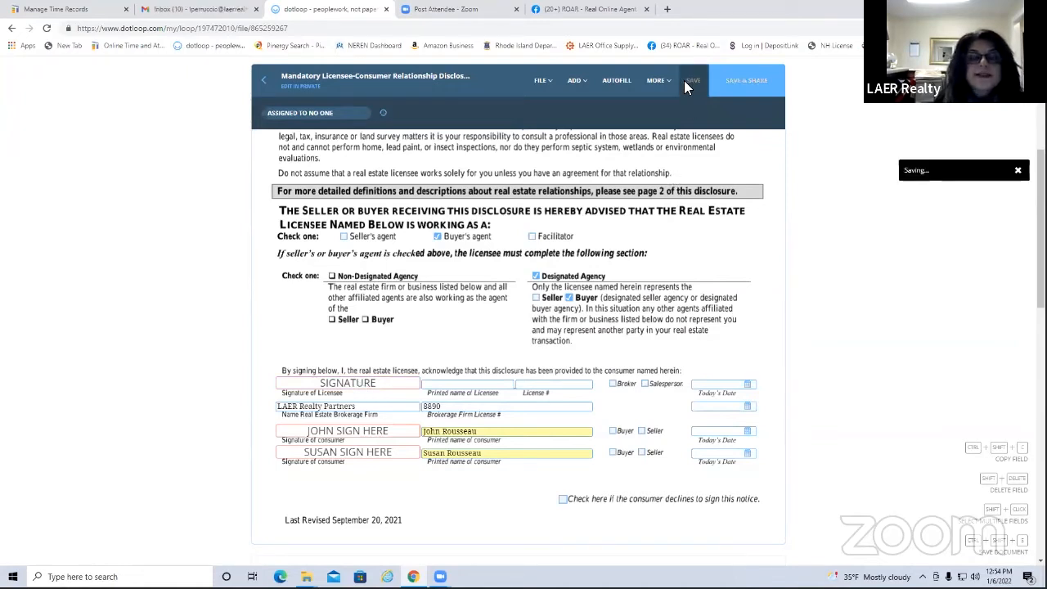
pyautogui.click(263, 82)
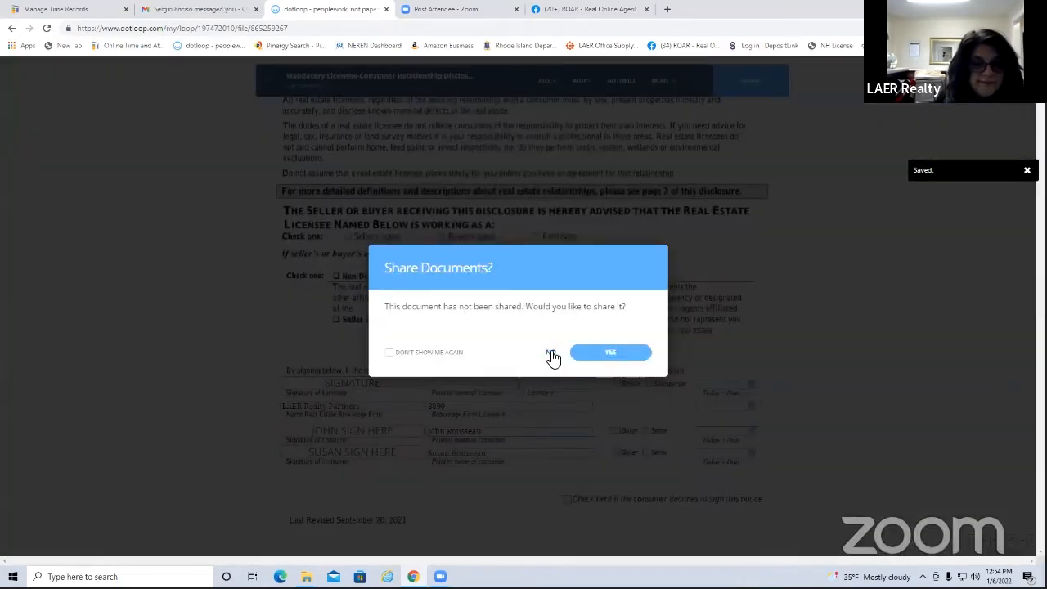
pyautogui.click(555, 354)
# Change your own role in the loop's People list from NONE to Buying Agent
pyautogui.scroll(-3, 521, 404)
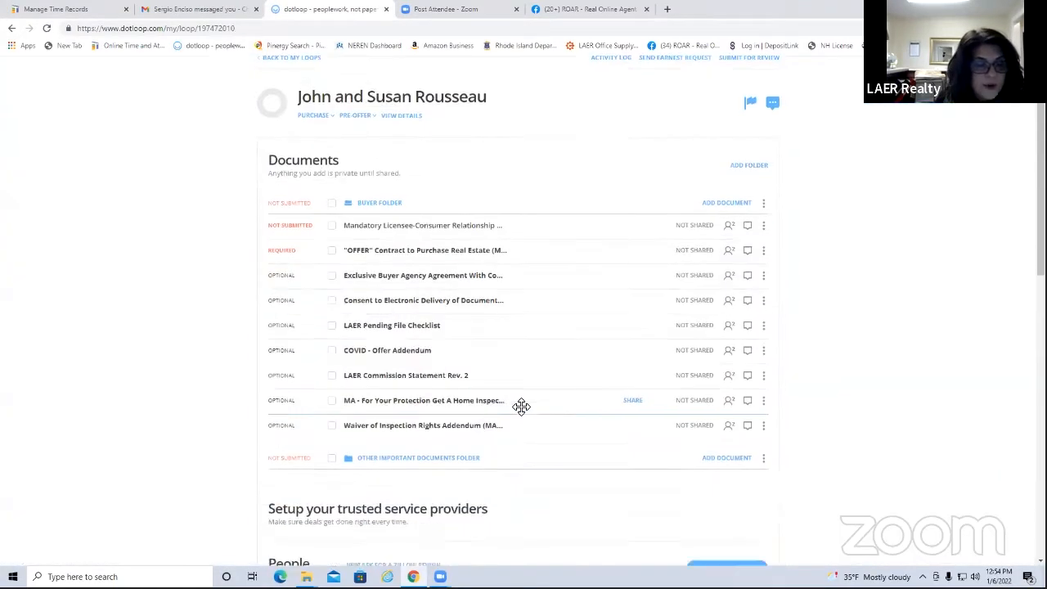
pyautogui.scroll(-1, 519, 404)
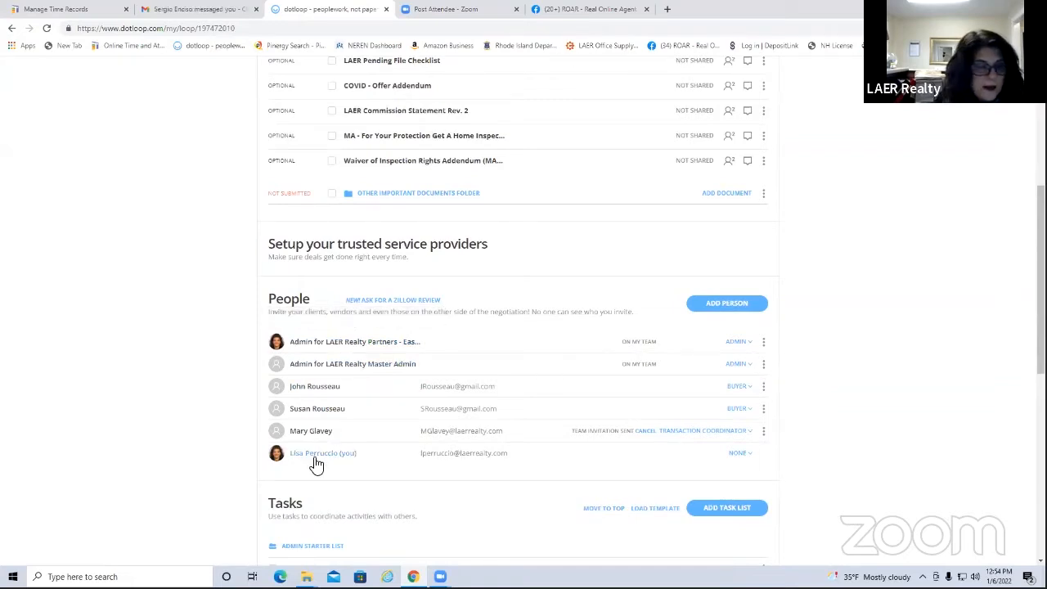
pyautogui.click(746, 457)
pyautogui.click(730, 483)
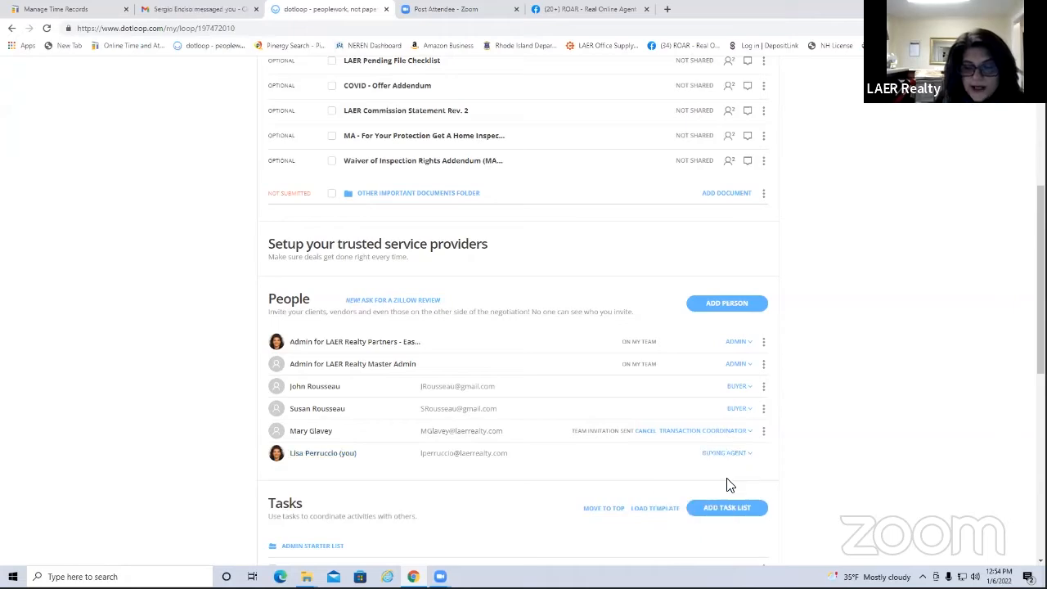
# Reopen the Mandatory Licensee-Consumer Relationship Disclosure and scroll to the licensee section
pyautogui.scroll(5, 610, 310)
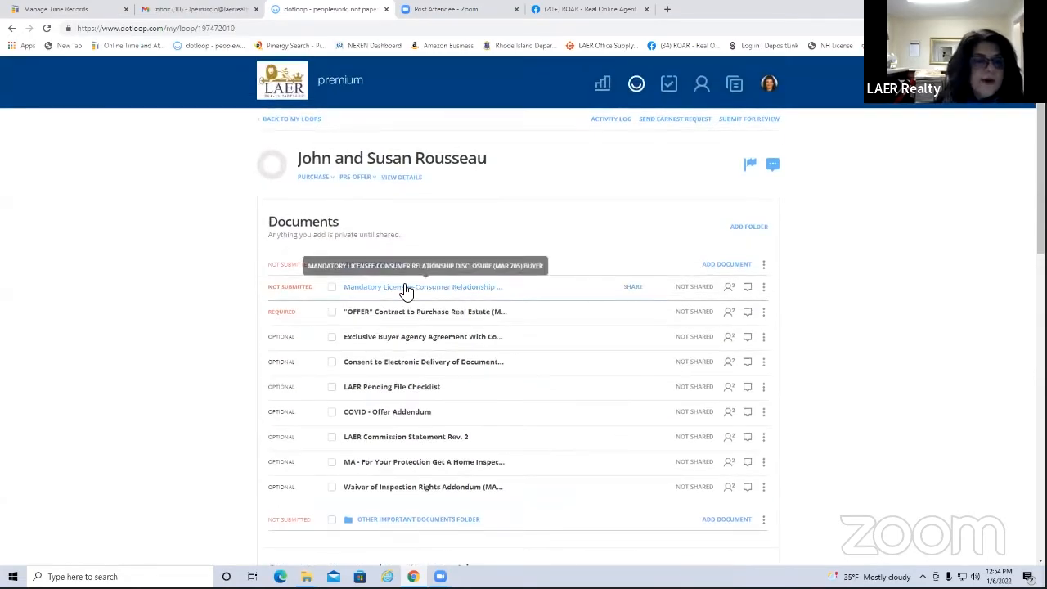
pyautogui.click(406, 291)
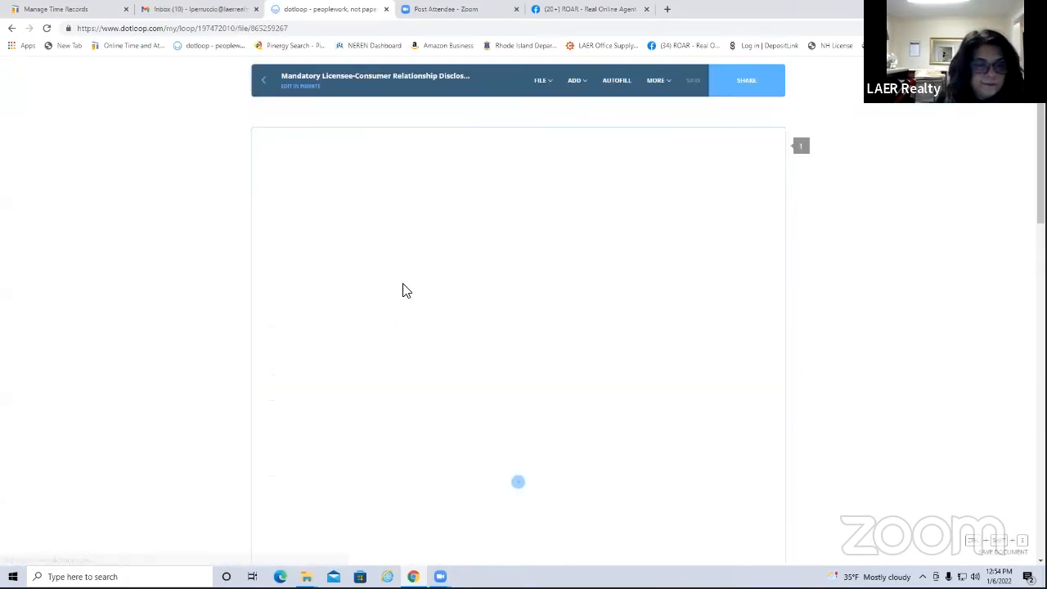
pyautogui.scroll(-2, 563, 363)
pyautogui.scroll(-2, 563, 362)
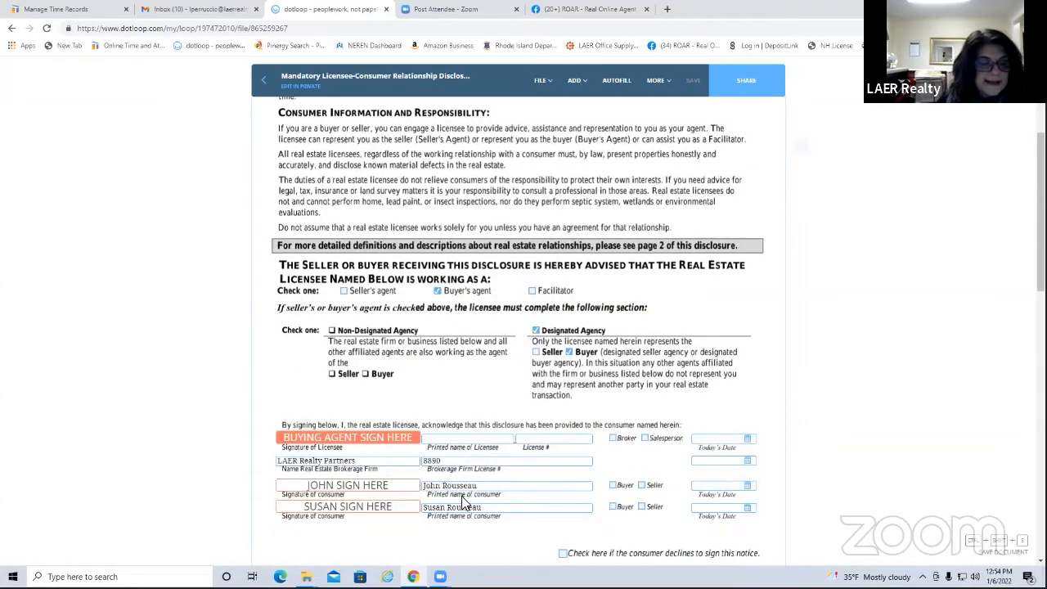
# Adopt and apply your signature on the buying-agent line, checking the printed name and licence fields
pyautogui.click(356, 463)
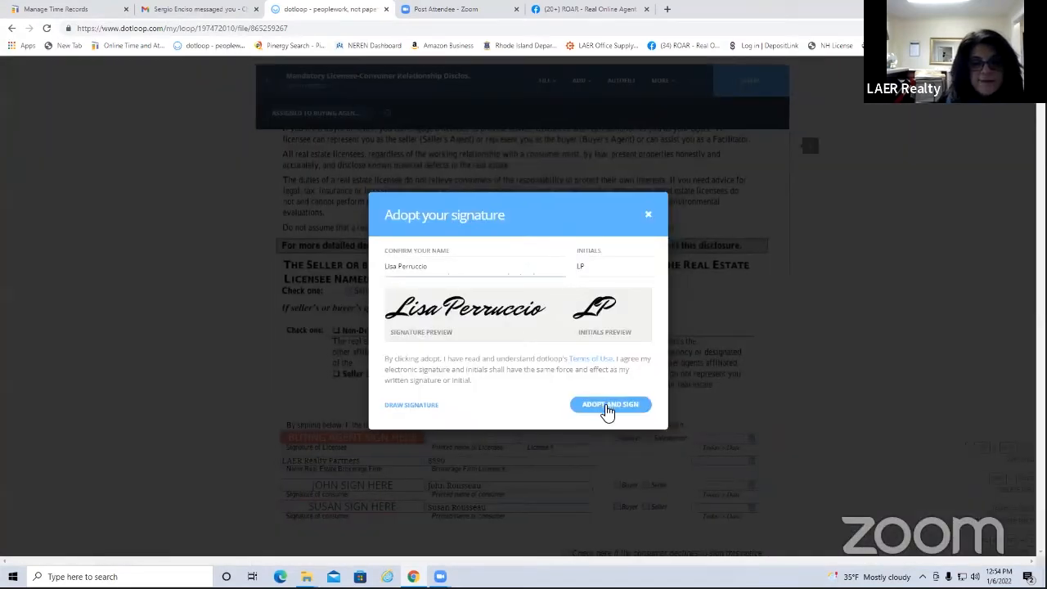
pyautogui.click(607, 412)
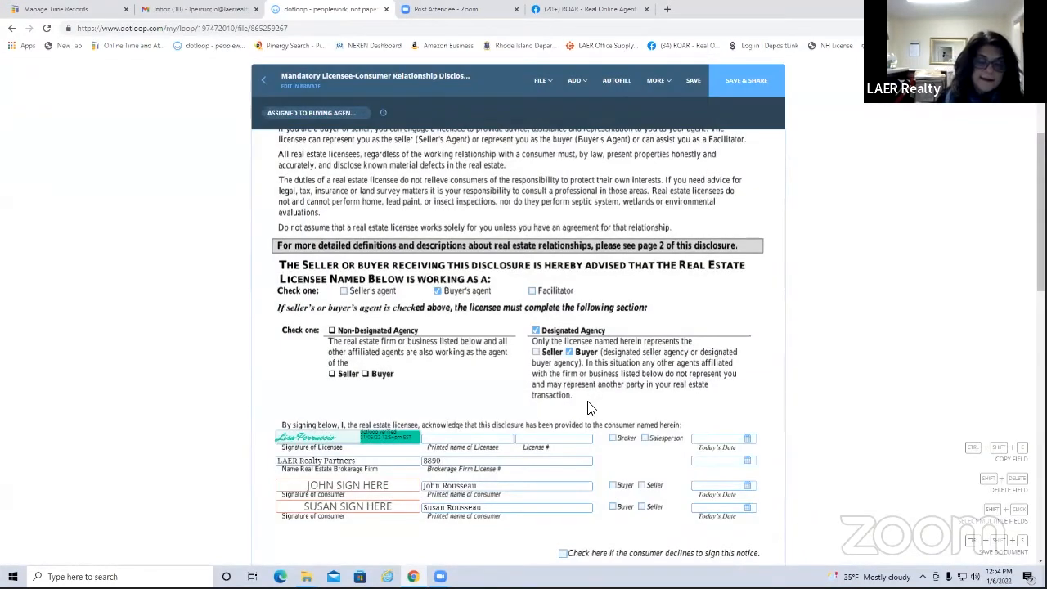
pyautogui.click(458, 440)
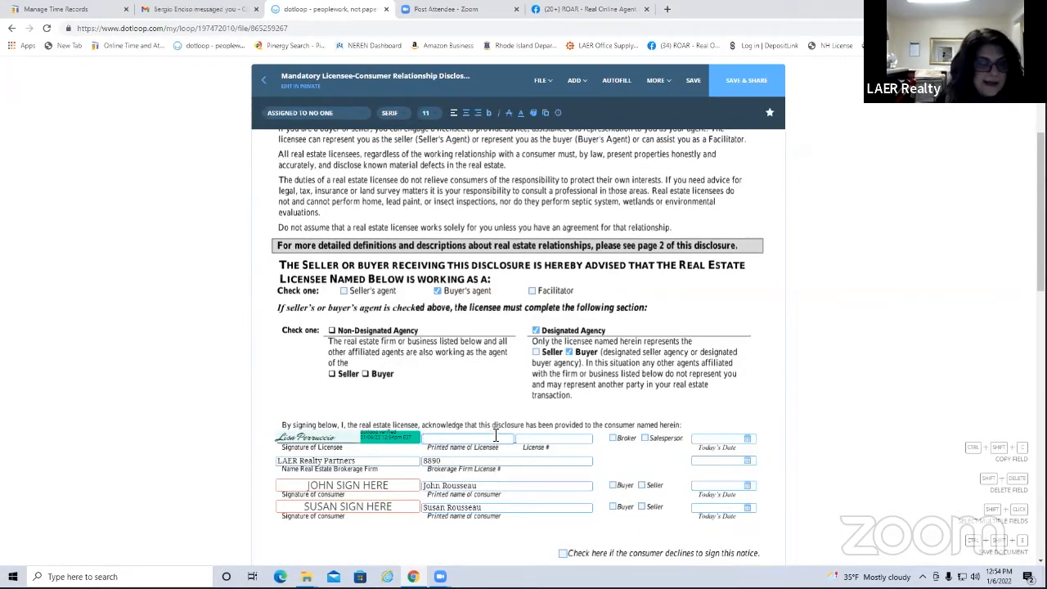
pyautogui.click(543, 439)
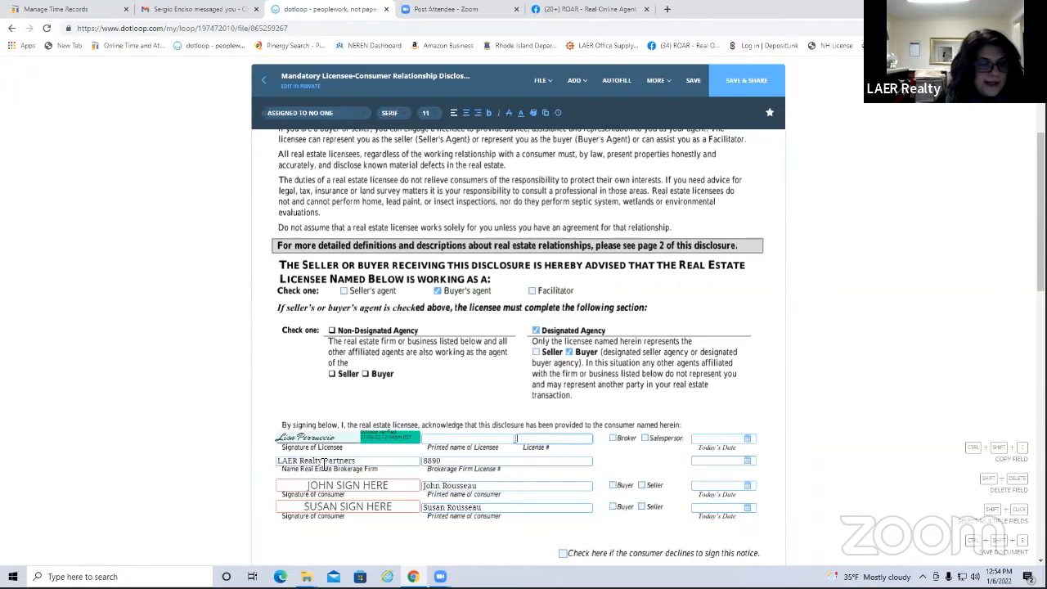
pyautogui.click(461, 439)
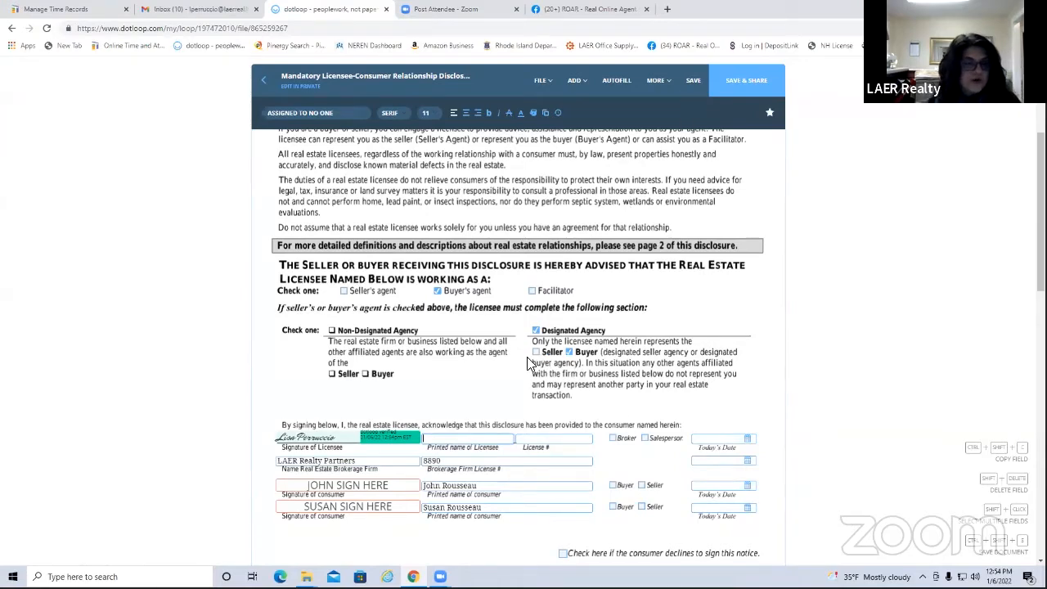
pyautogui.scroll(3, 527, 357)
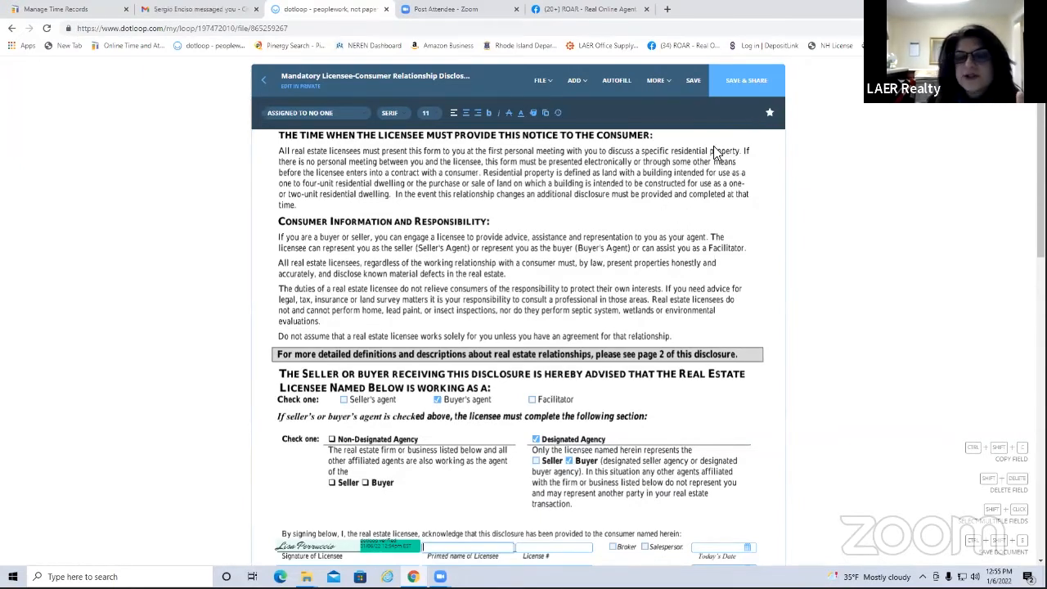
# Save the signed disclosure, return to the loop unshared, and select it in Documents
pyautogui.click(690, 81)
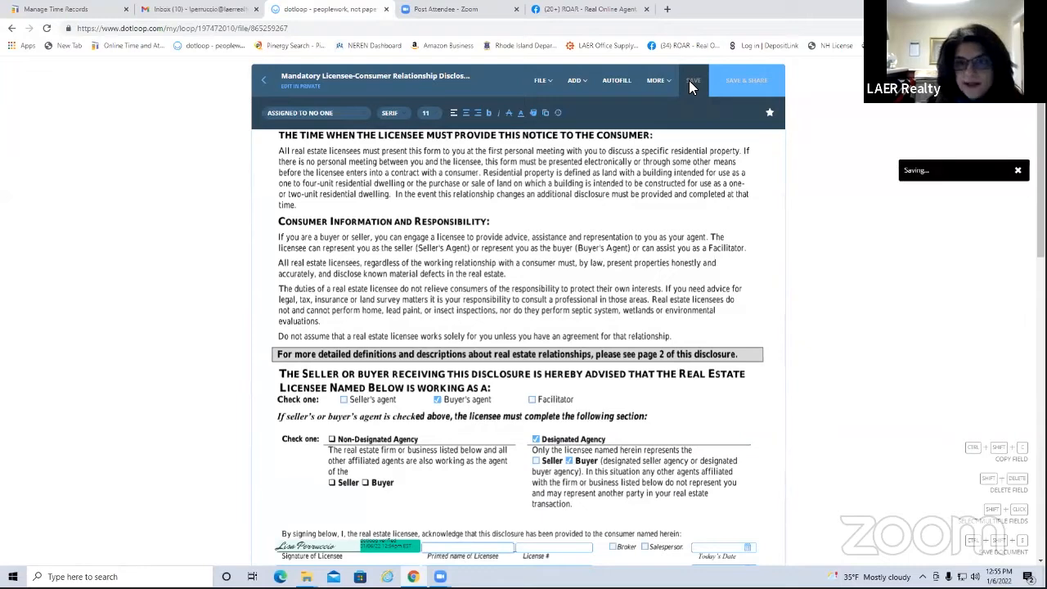
pyautogui.click(260, 80)
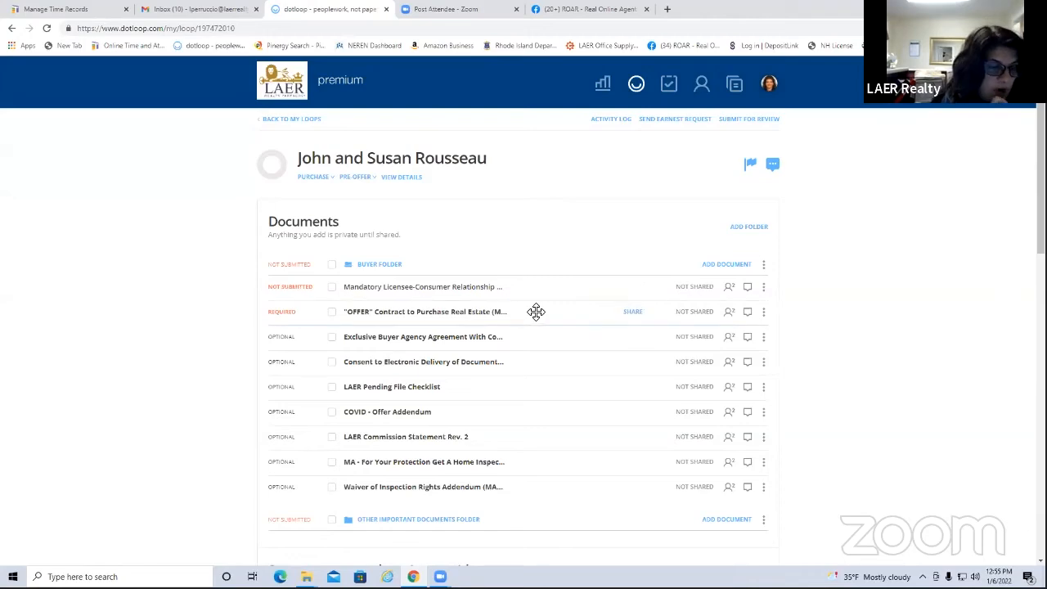
pyautogui.scroll(-2, 559, 302)
pyautogui.scroll(1, 559, 302)
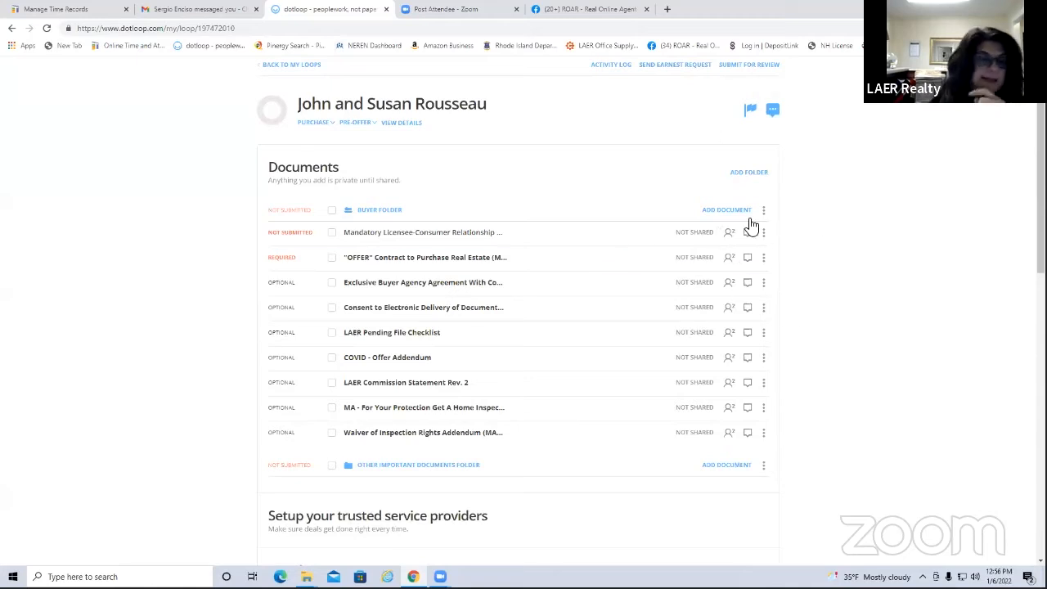
pyautogui.click(332, 234)
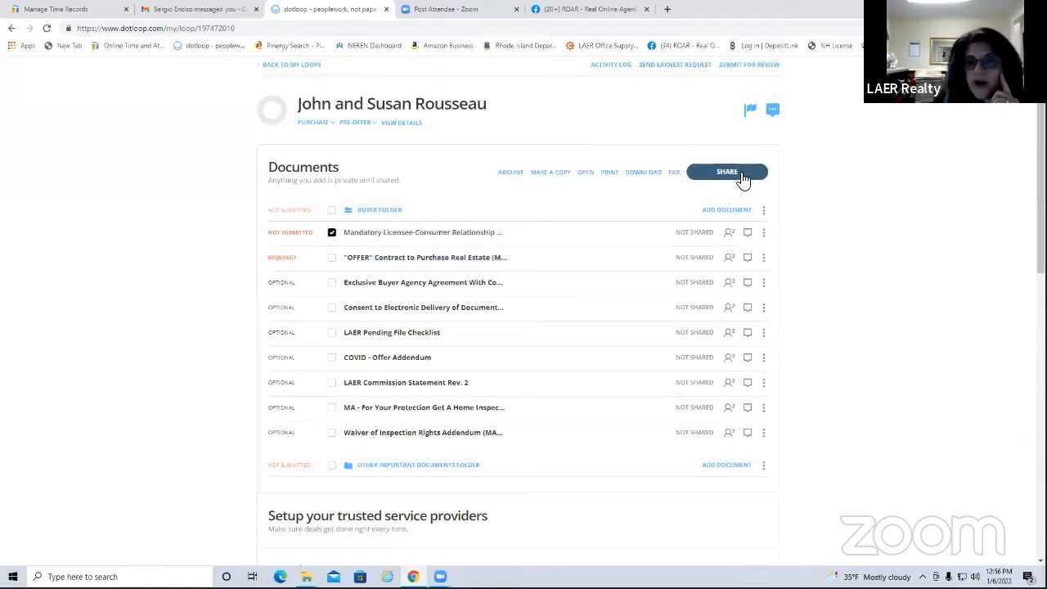
# Share the disclosure with both buyers as signers, noting 'Please sign and we will be good to start showing properties.'
pyautogui.click(741, 175)
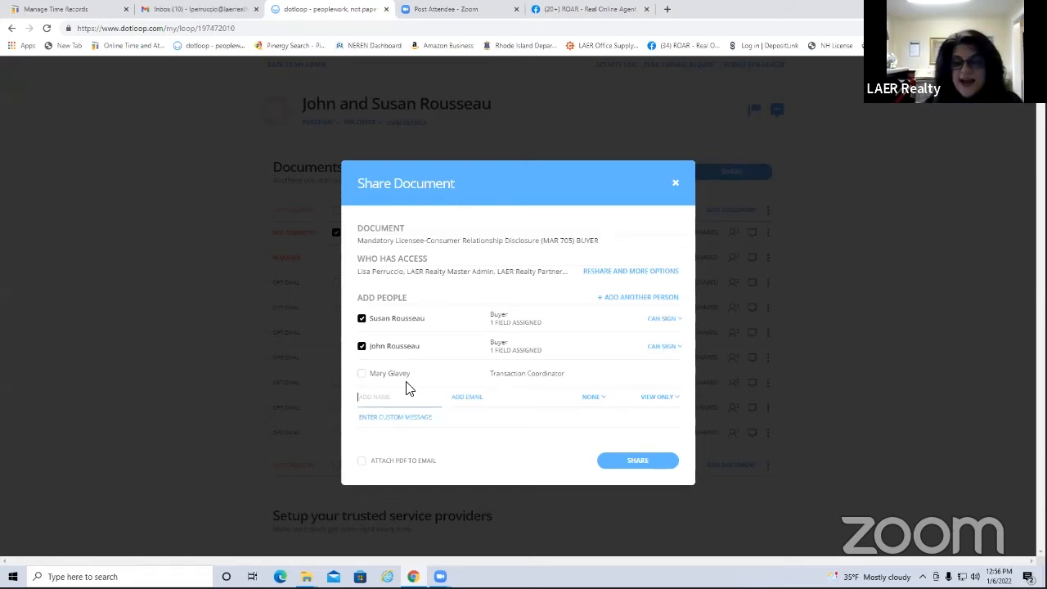
pyautogui.click(396, 421)
pyautogui.write('Ple')
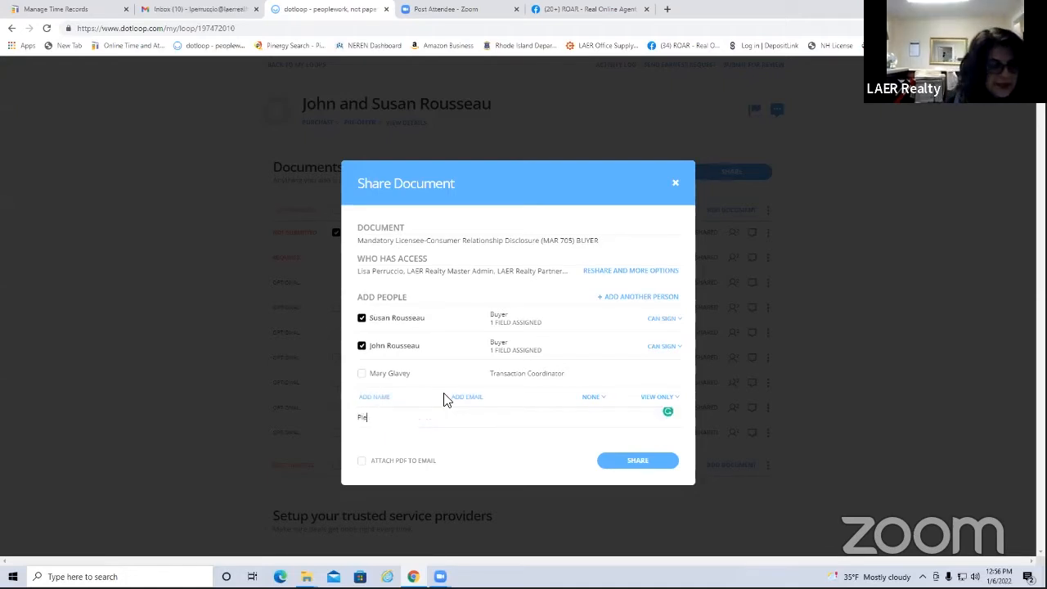
pyautogui.write('ase sign and we wi')
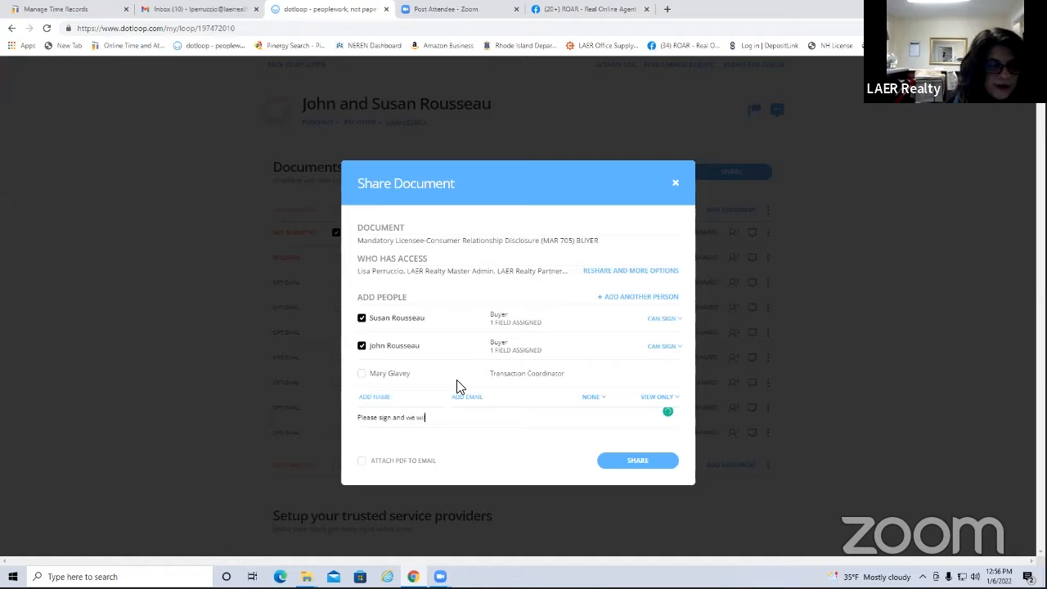
pyautogui.write('ll be good to start show')
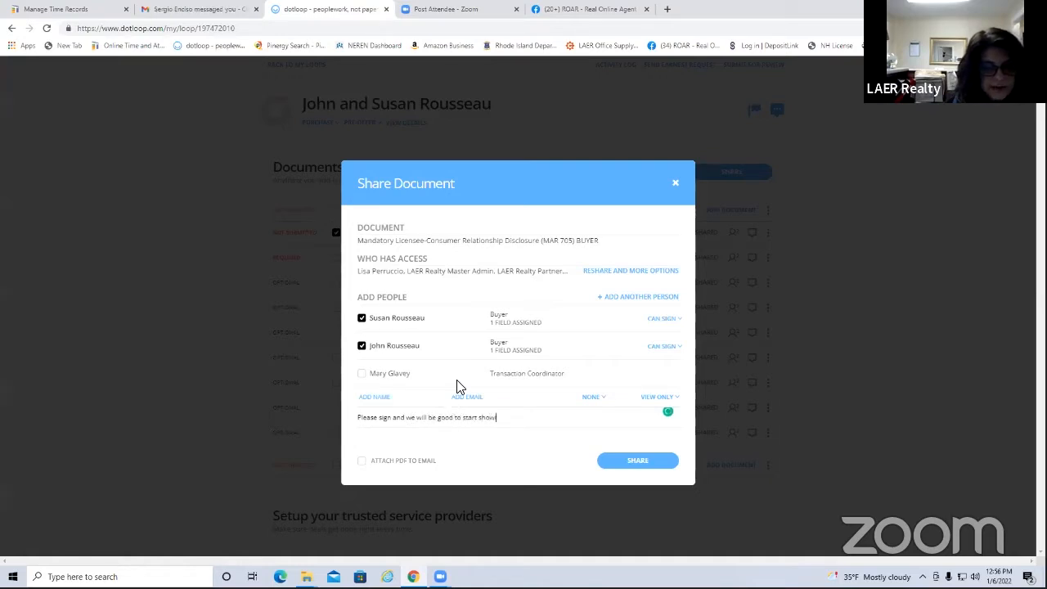
pyautogui.write('ing properties.')
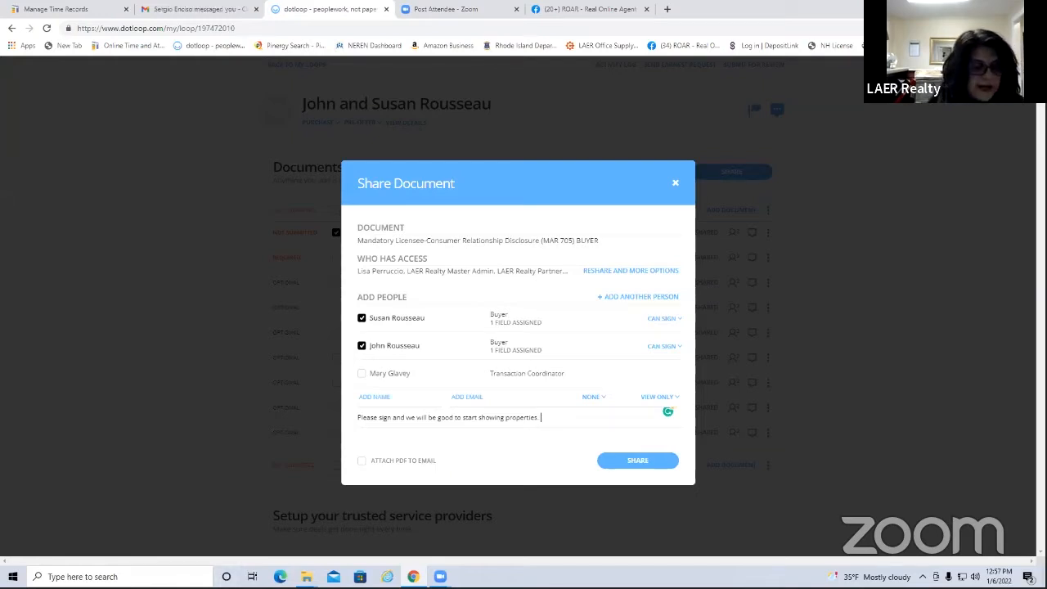
# Attach the PDF to the e-mail, send the disclosure to both buyers, and close the confirmation
pyautogui.click(366, 463)
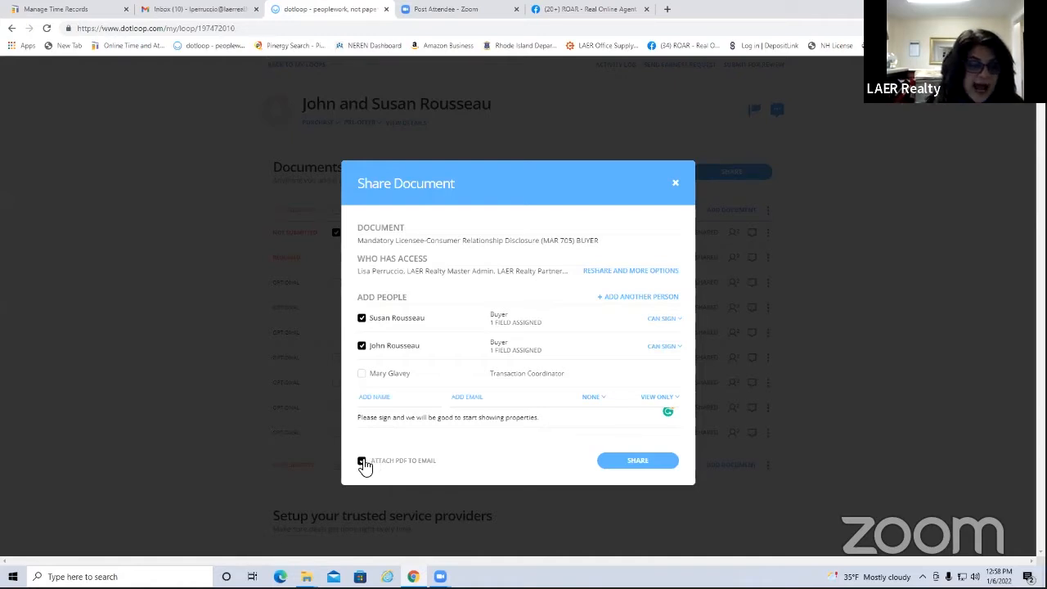
pyautogui.click(642, 463)
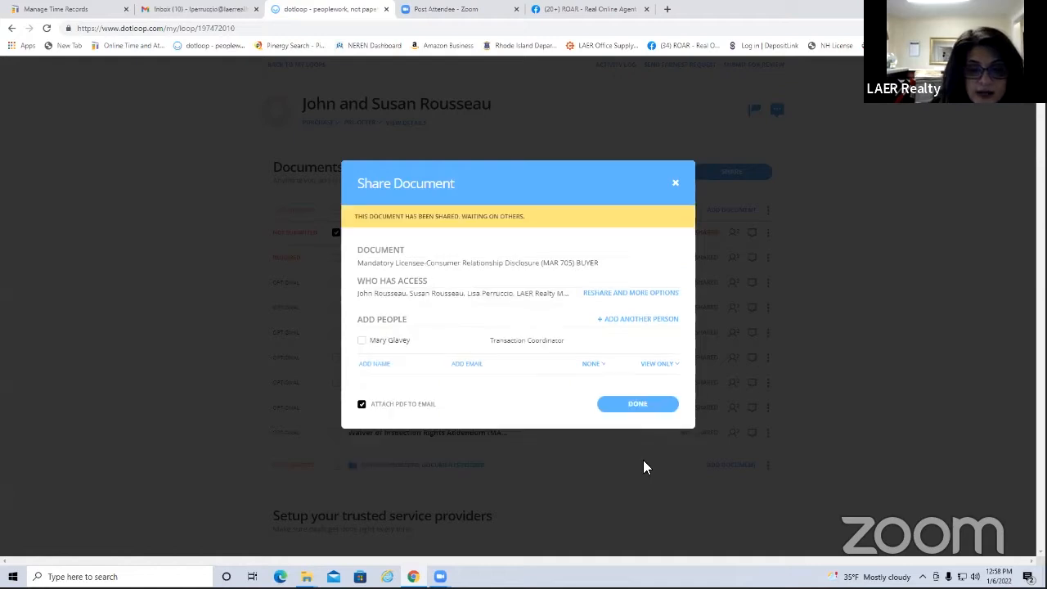
pyautogui.click(675, 183)
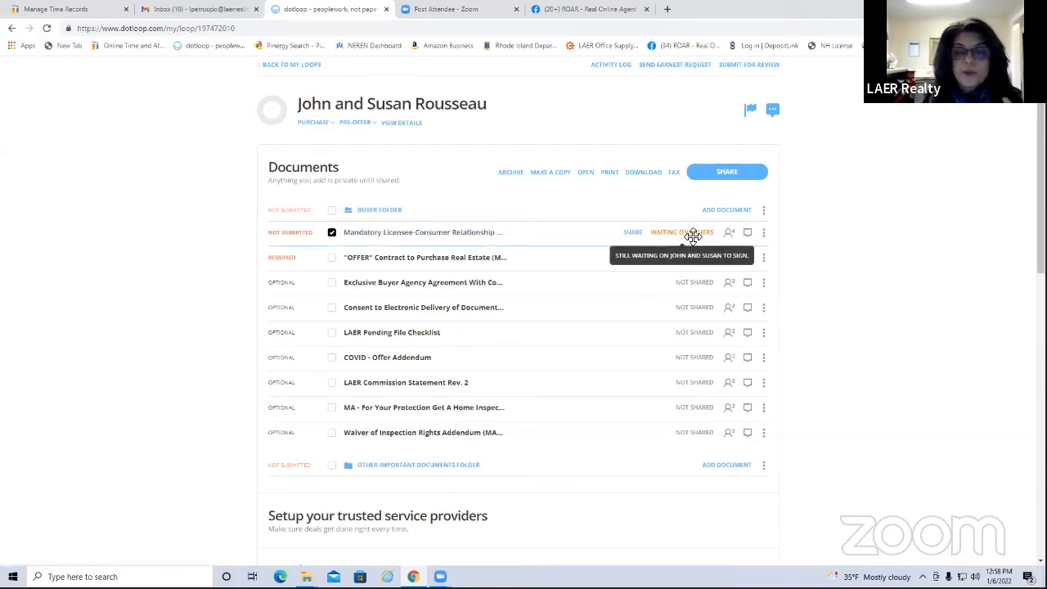
pyautogui.click(287, 65)
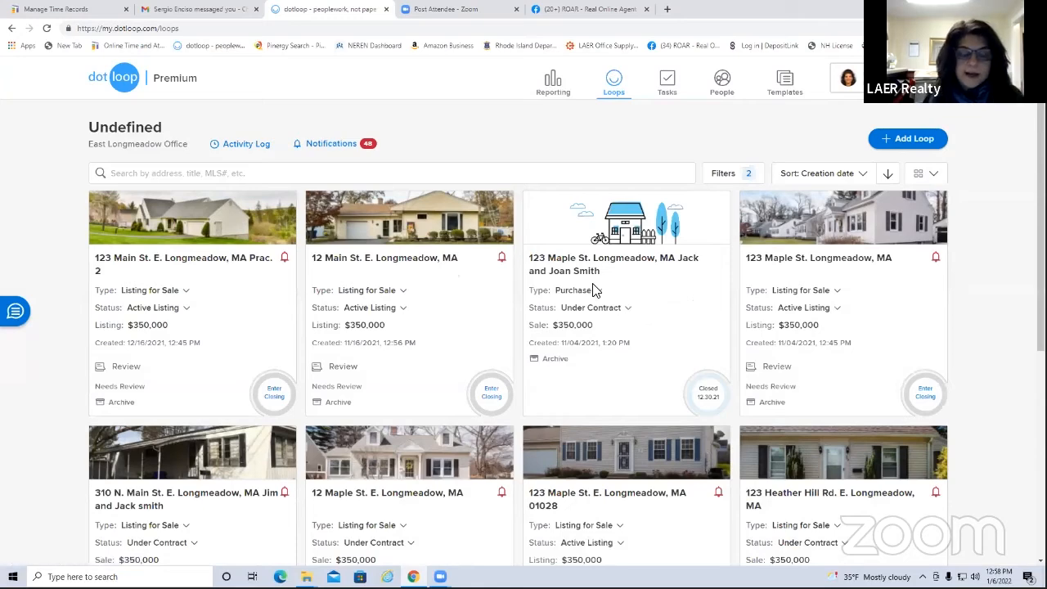
pyautogui.scroll(-1, 820, 446)
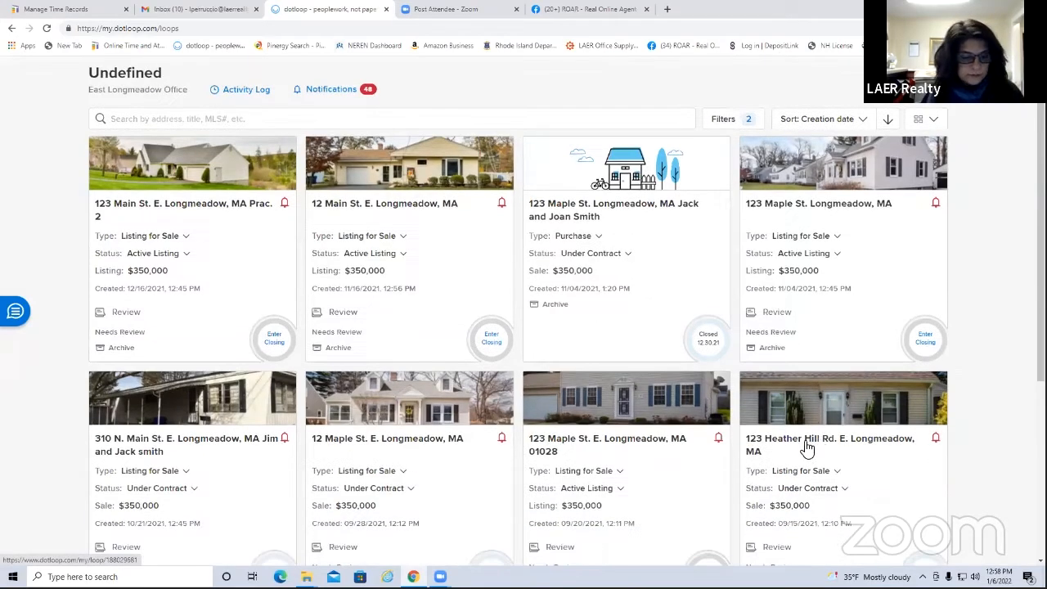
pyautogui.click(201, 445)
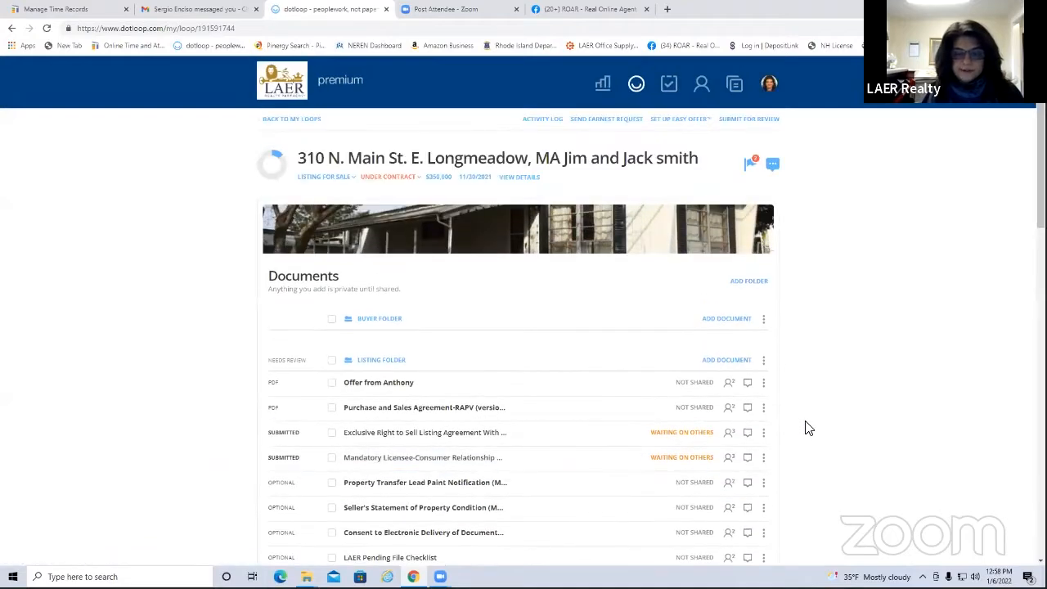
pyautogui.click(268, 119)
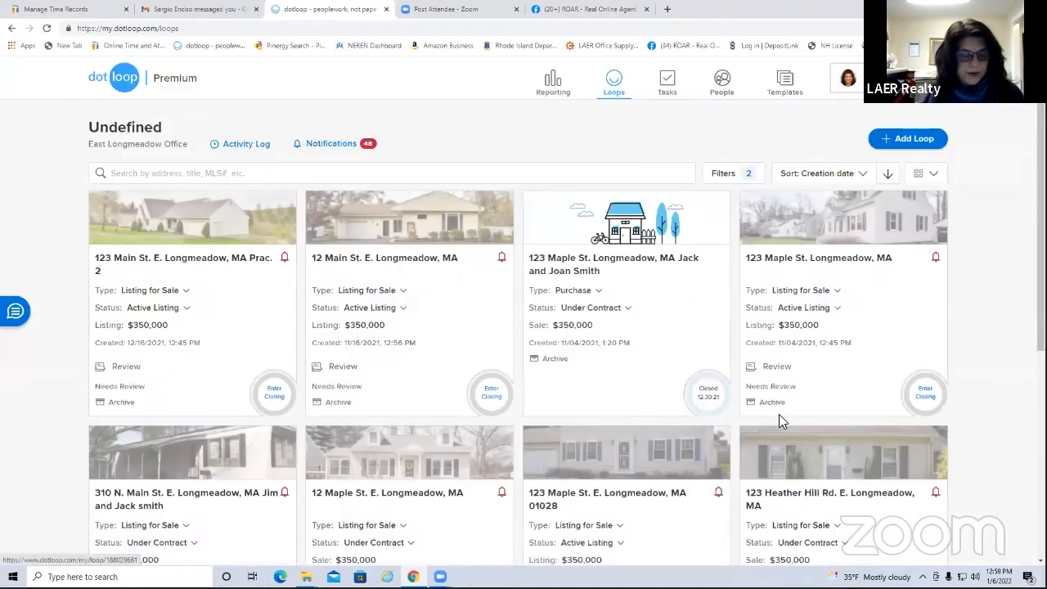
pyautogui.scroll(-4, 777, 417)
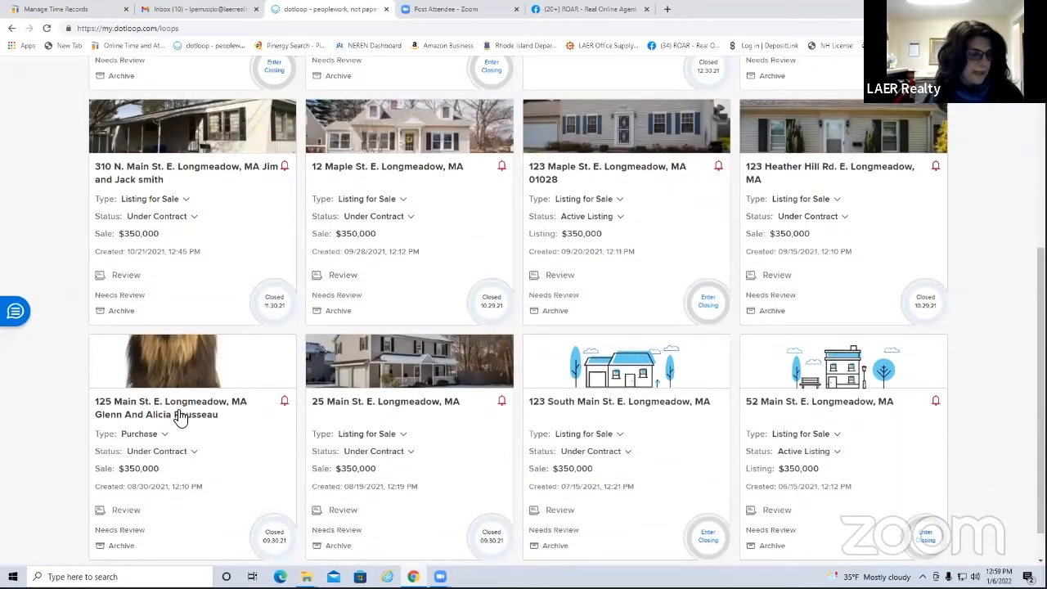
pyautogui.click(179, 415)
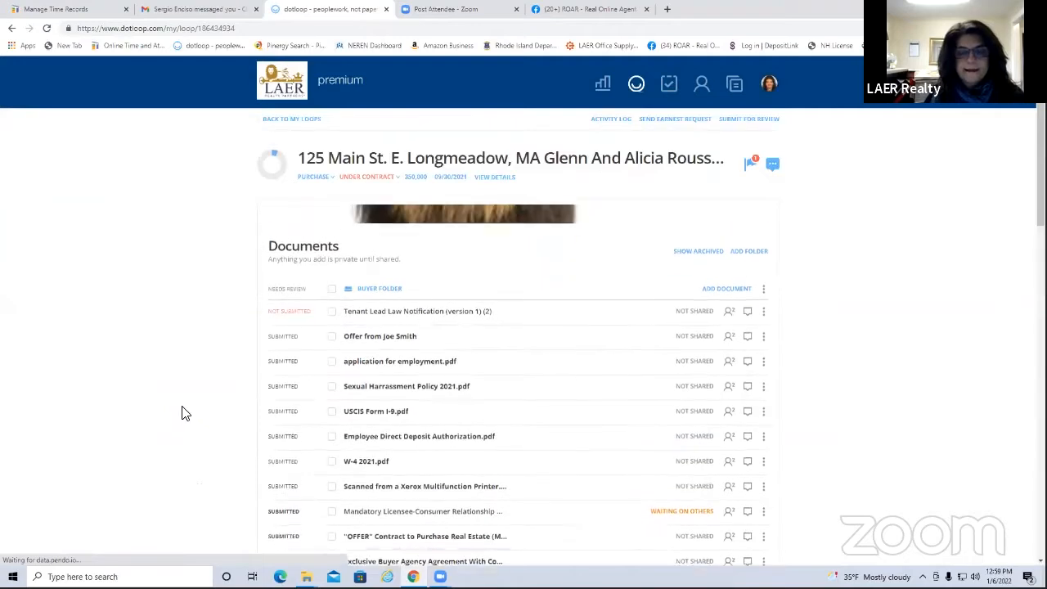
pyautogui.scroll(-2, 769, 446)
pyautogui.scroll(2, 458, 385)
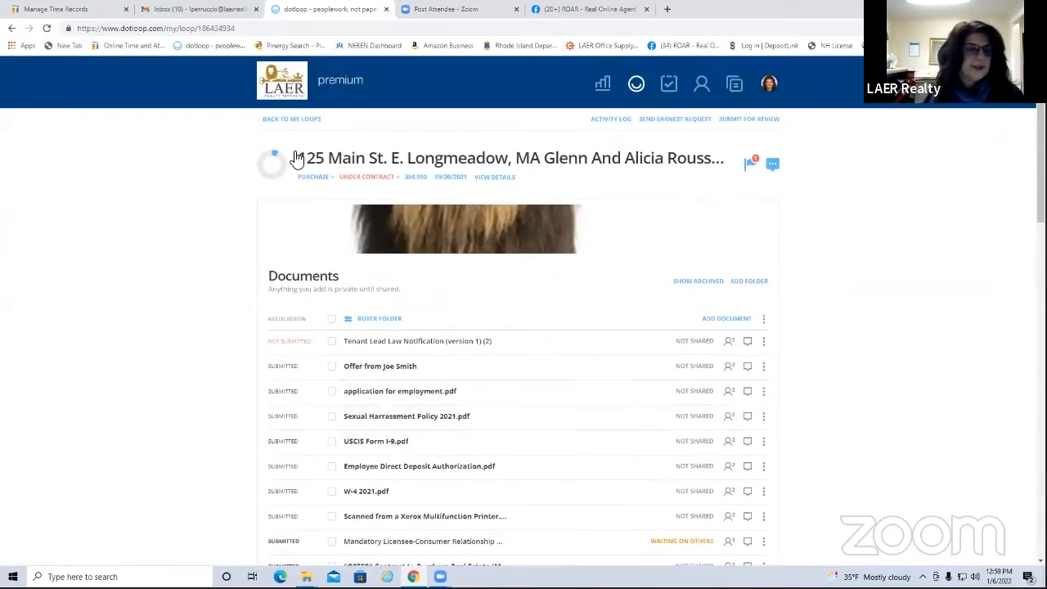
pyautogui.click(274, 123)
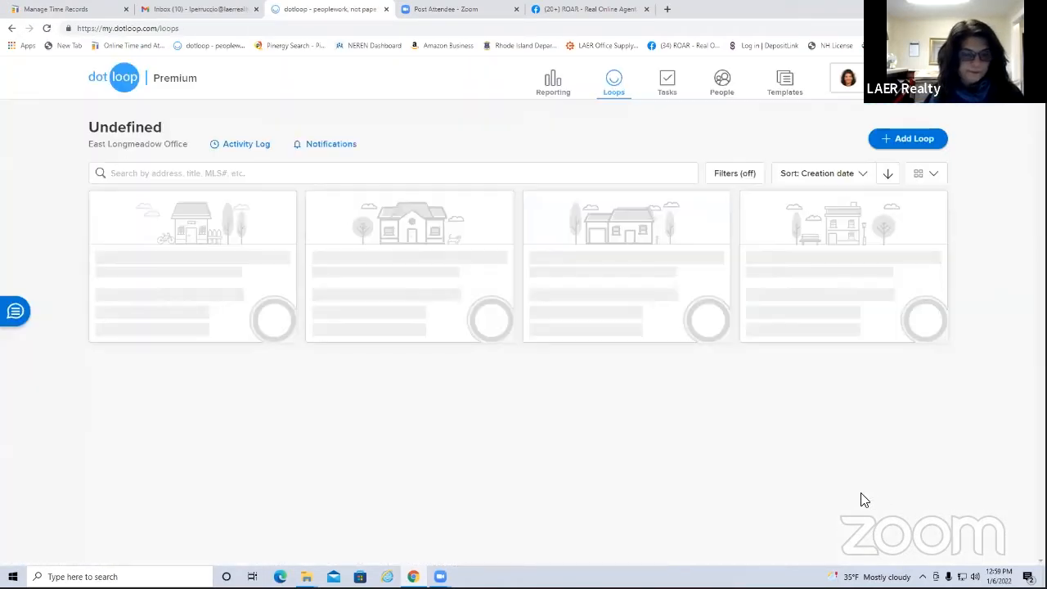
pyautogui.scroll(-4, 850, 491)
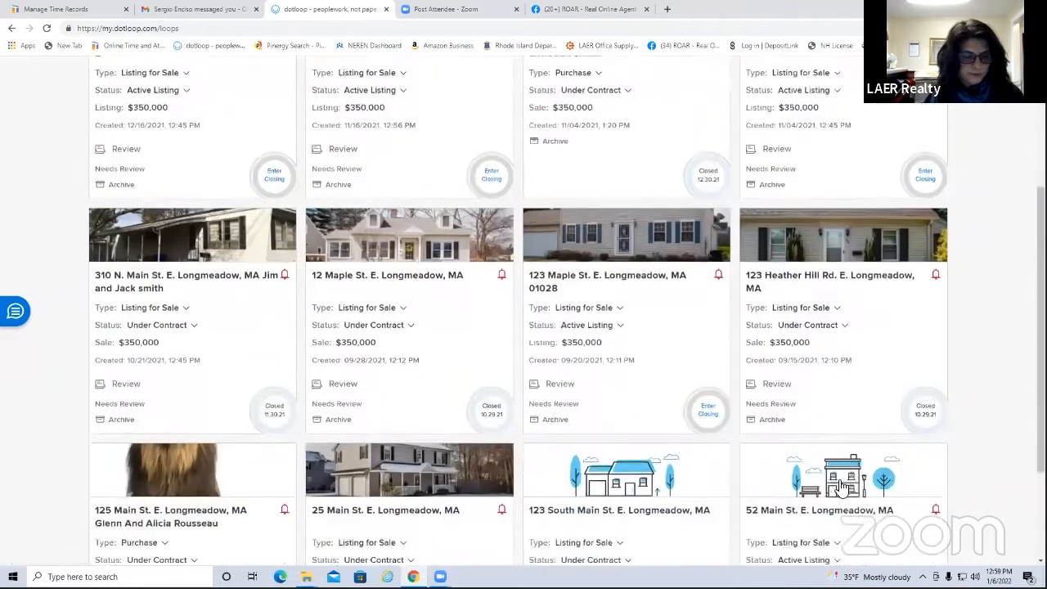
pyautogui.scroll(-3, 840, 483)
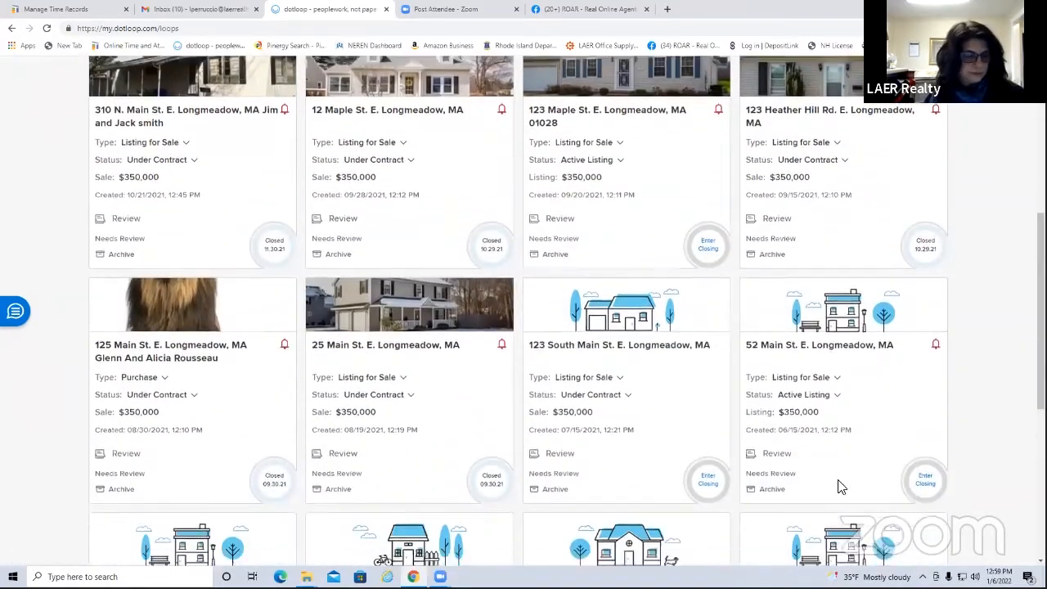
pyautogui.scroll(-2, 840, 486)
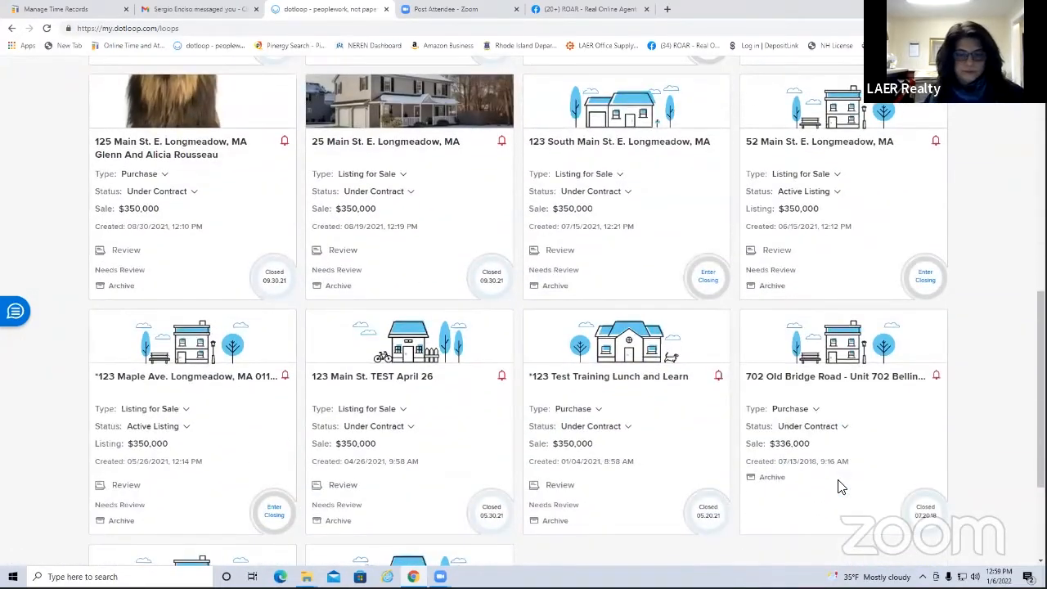
pyautogui.scroll(-2, 839, 484)
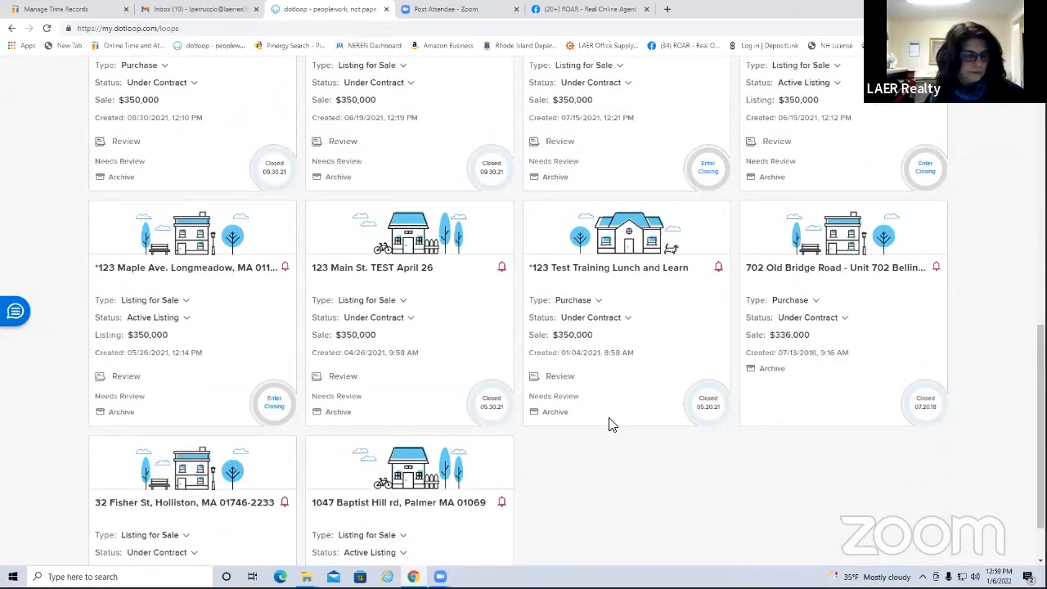
pyautogui.scroll(1, 627, 419)
pyautogui.click(620, 379)
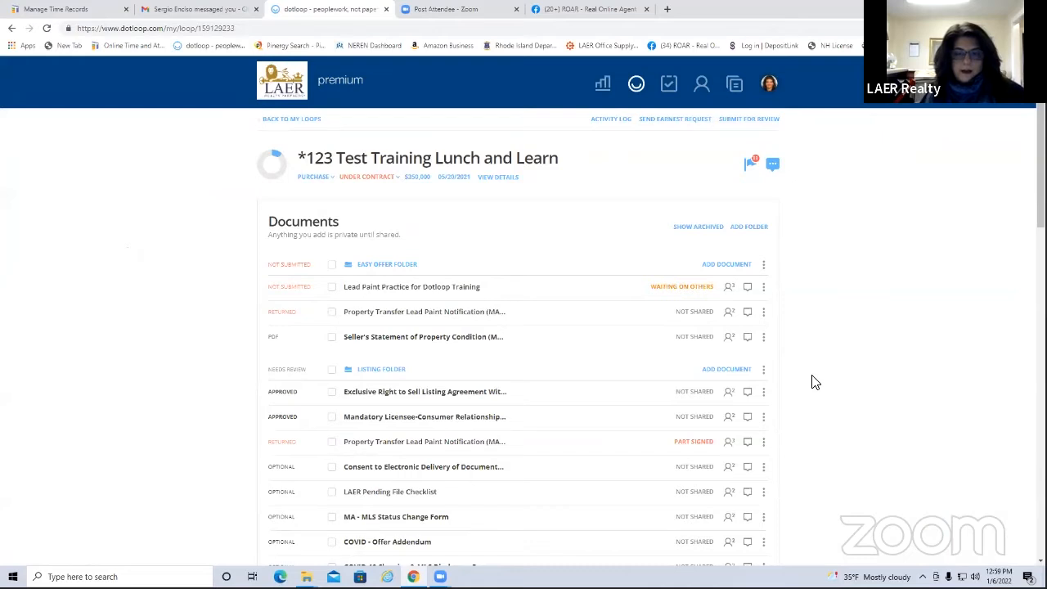
pyautogui.scroll(-1, 814, 382)
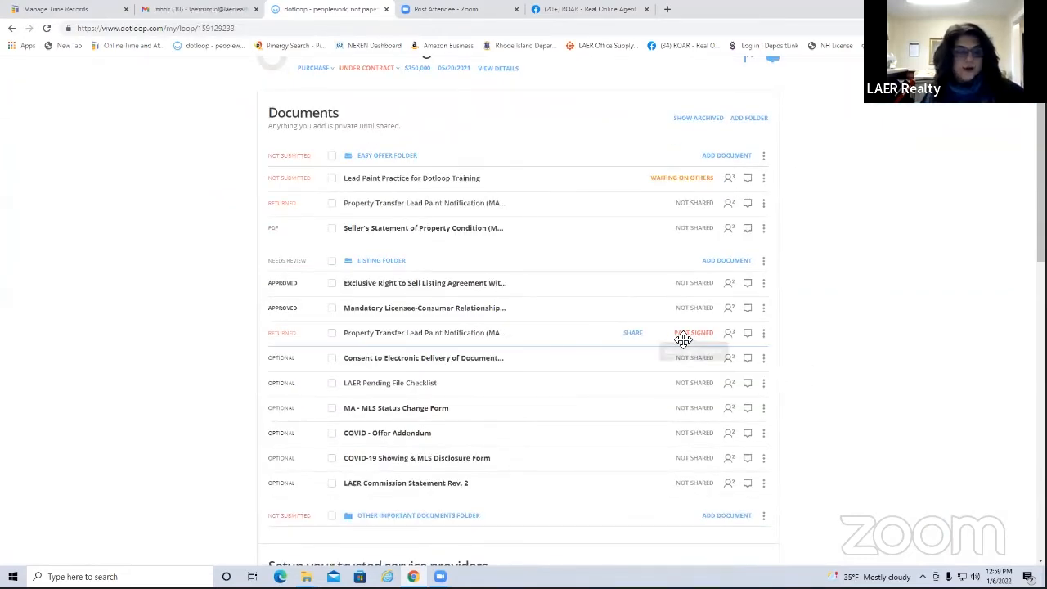
pyautogui.moveTo(692, 333)
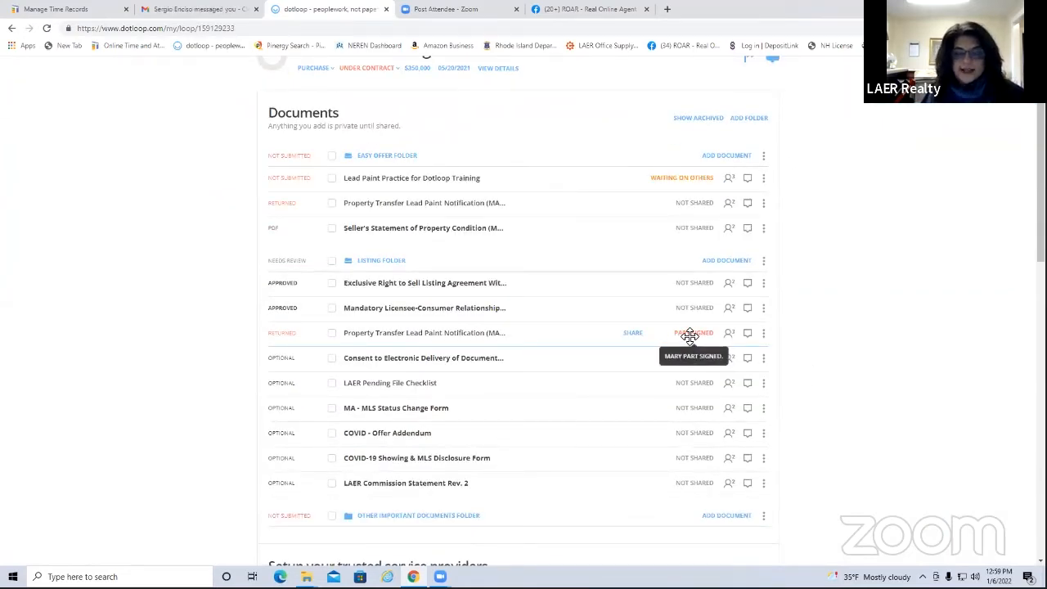
pyautogui.scroll(1, 692, 352)
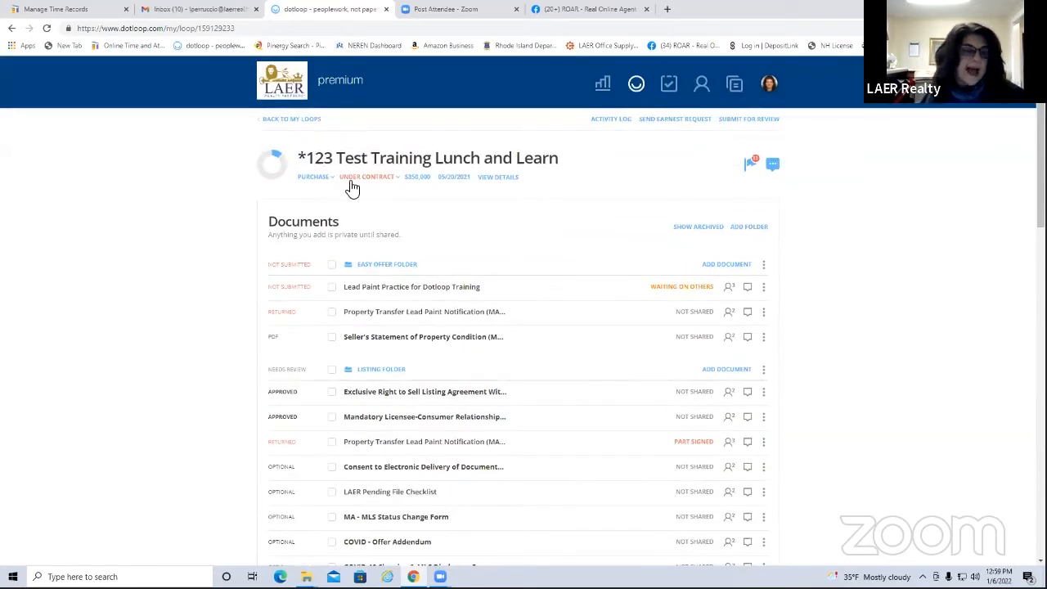
pyautogui.click(293, 124)
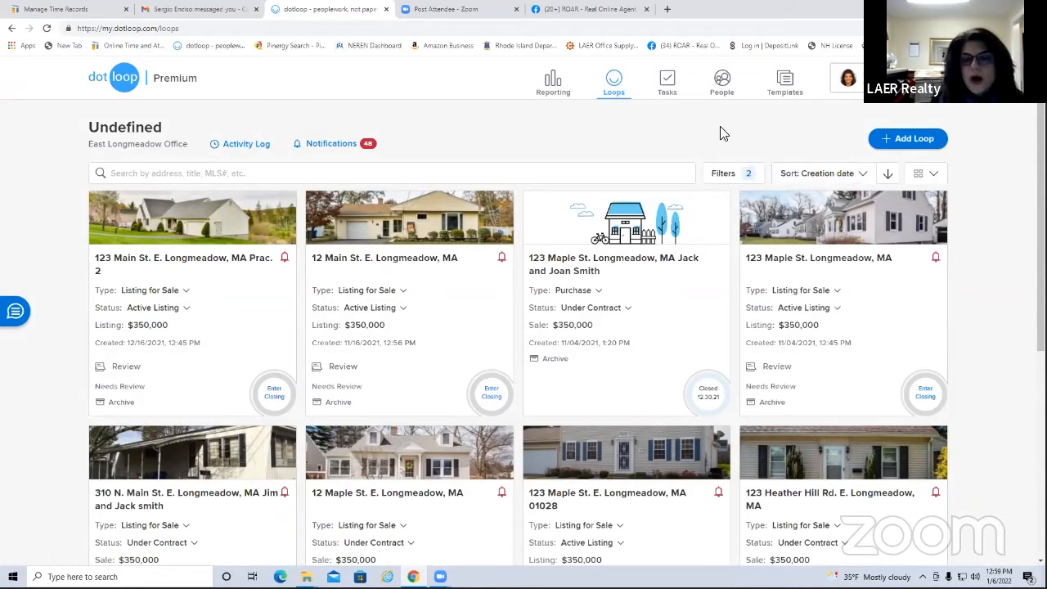
# Search the loops by a buyer's first name, then clear the search when nothing is found
pyautogui.click(160, 175)
pyautogui.write('John')
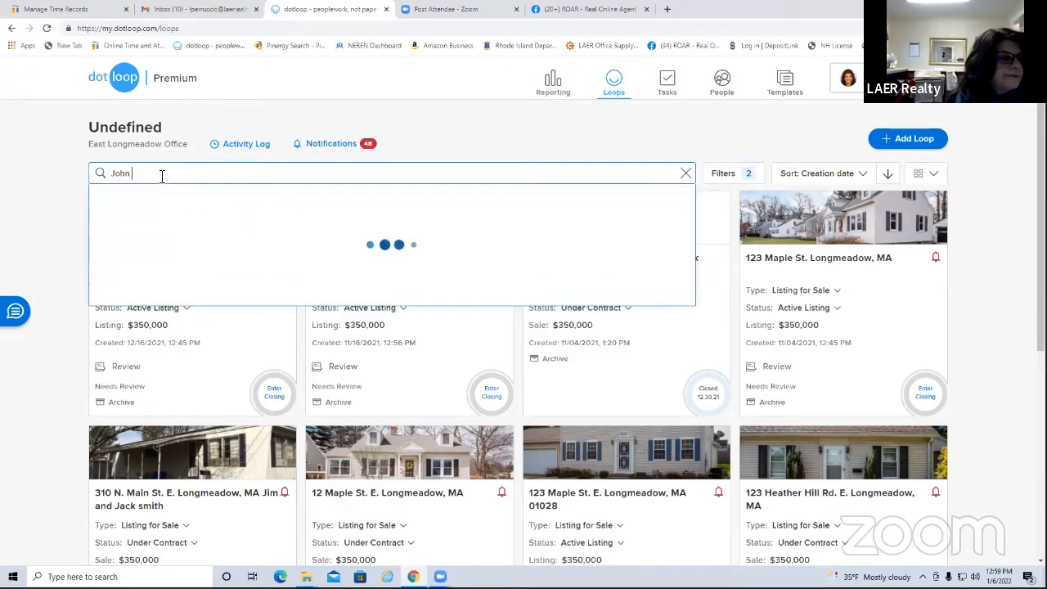
pyautogui.click(415, 124)
pyautogui.click(172, 172)
# Uncheck the Under Contract status filter, save the filters, and open the new purchase loop
pyautogui.click(718, 174)
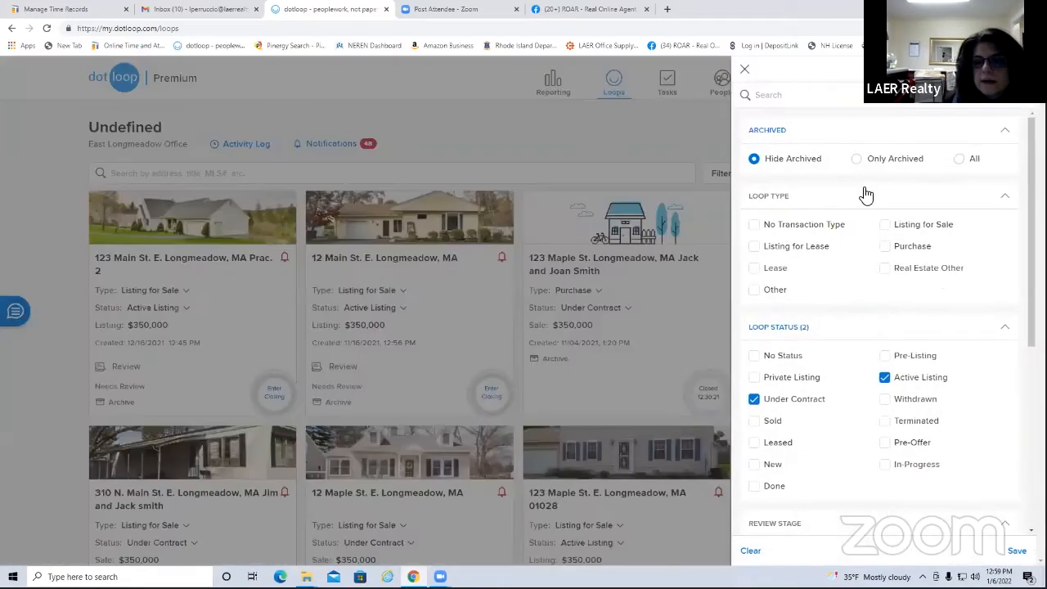
pyautogui.click(753, 399)
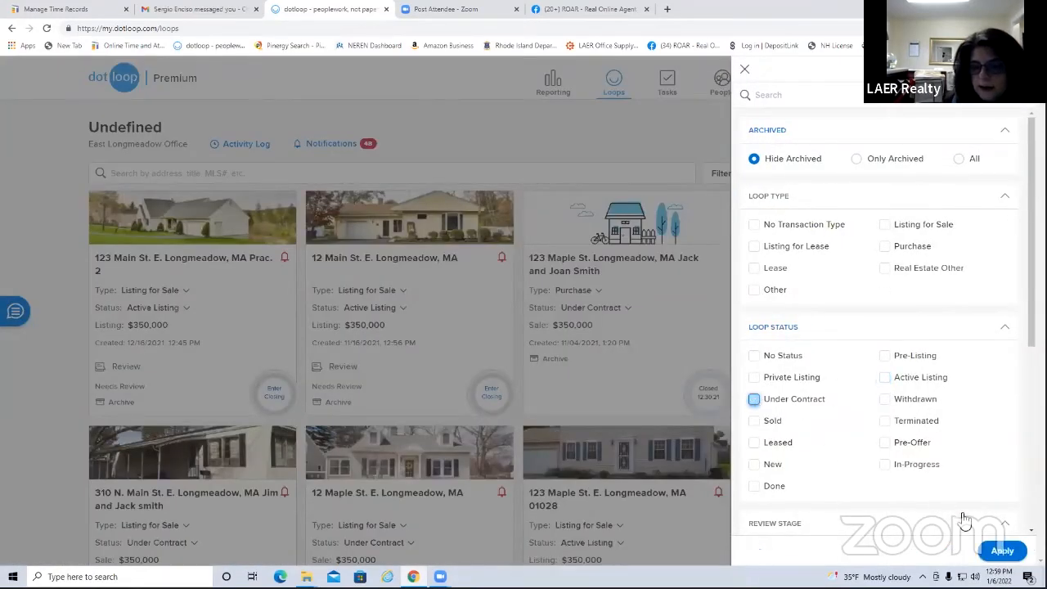
pyautogui.click(1014, 550)
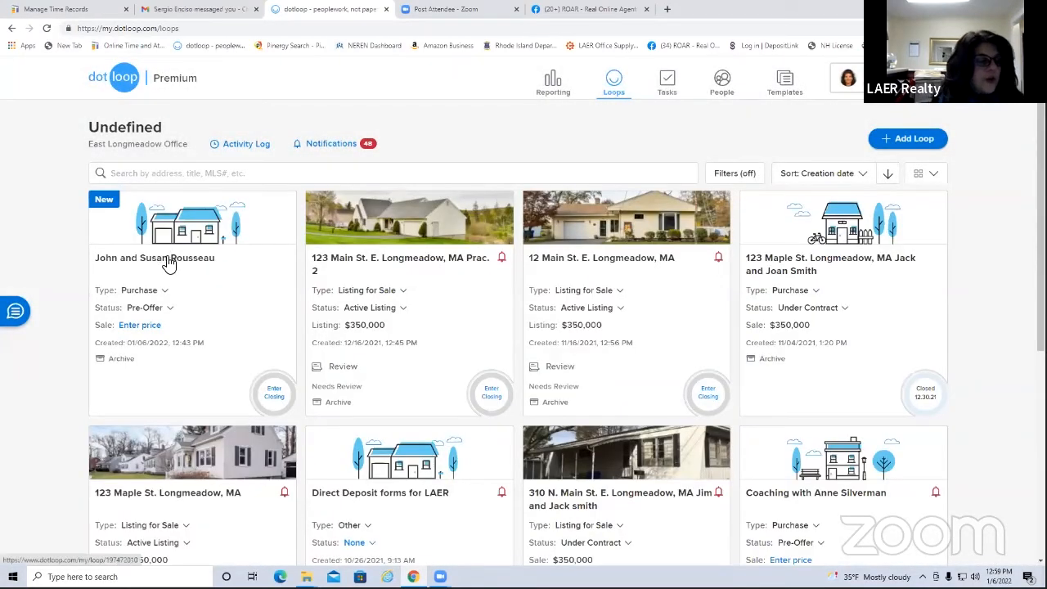
pyautogui.click(168, 264)
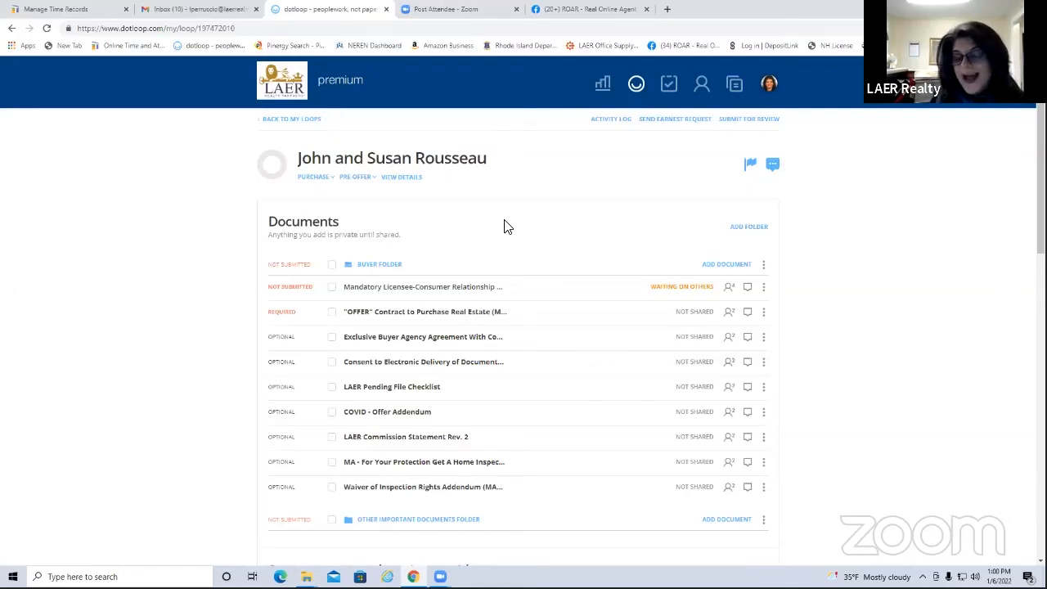
# Upload the E LONG (1) PDF from the computer into the Buyer Folder
pyautogui.click(728, 266)
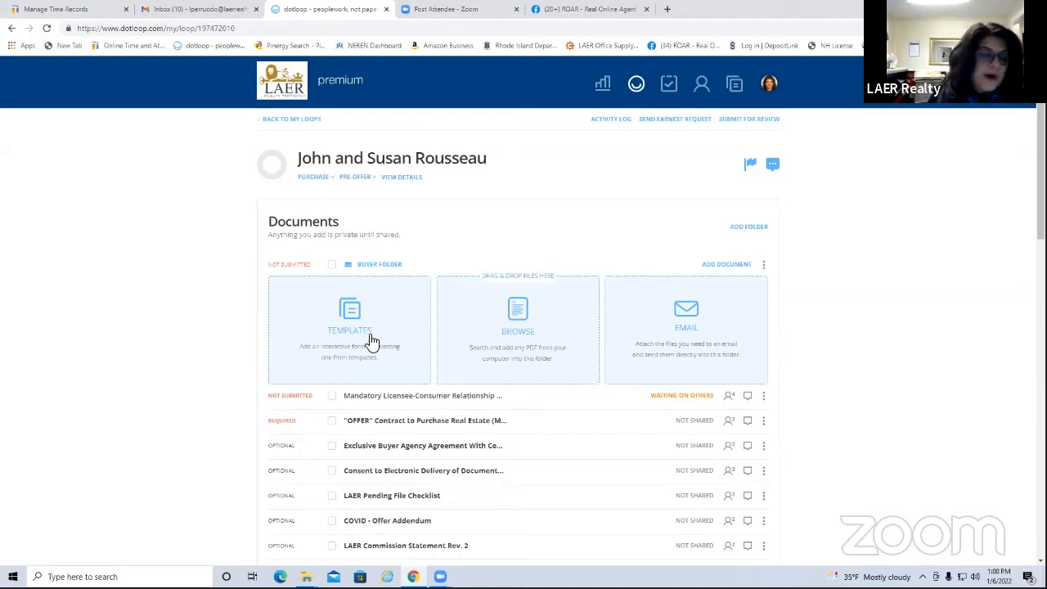
pyautogui.click(517, 315)
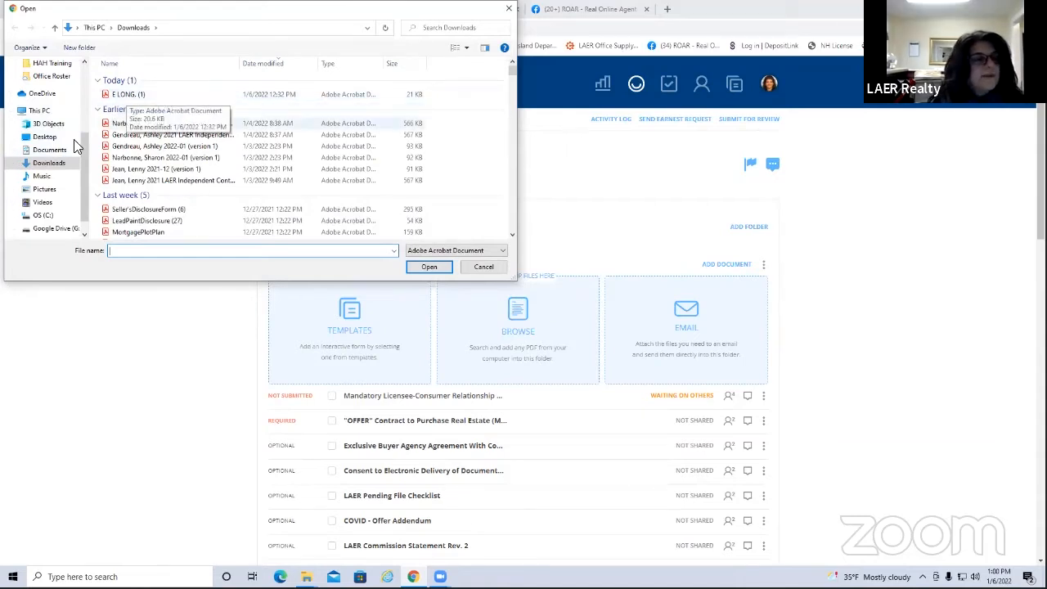
pyautogui.doubleClick(133, 97)
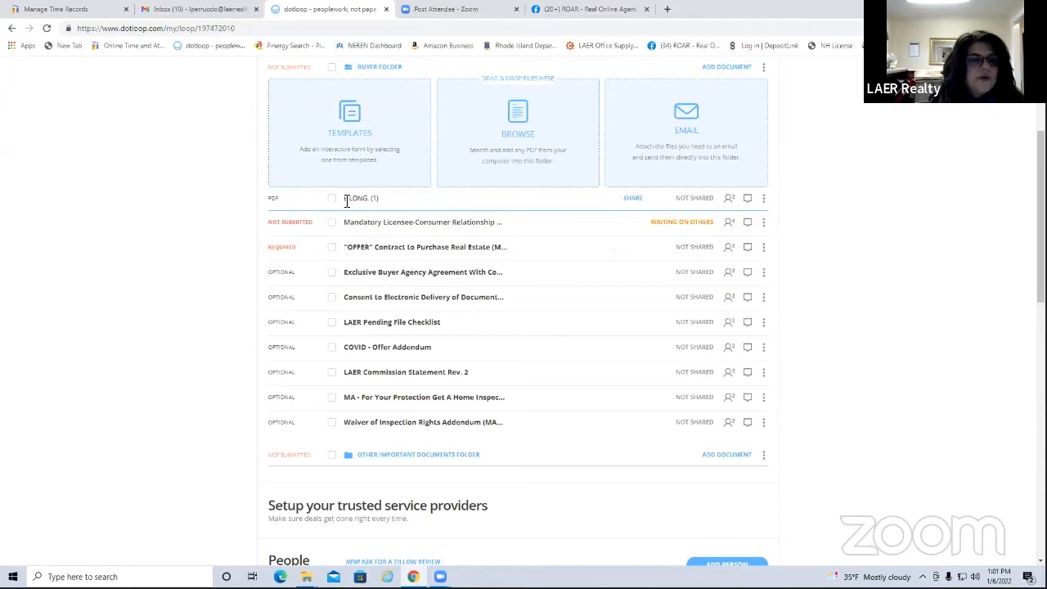
# Rename the uploaded document to 'Pre approval letter'
pyautogui.moveTo(349, 200); pyautogui.dragTo(397, 206)
pyautogui.write('Pr')
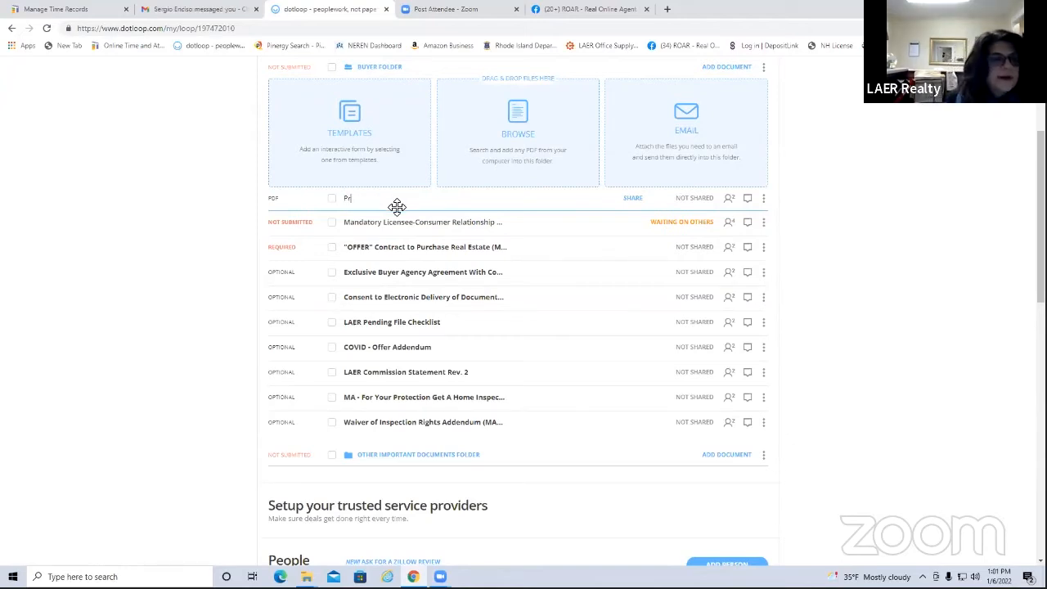
pyautogui.write('e approval ')
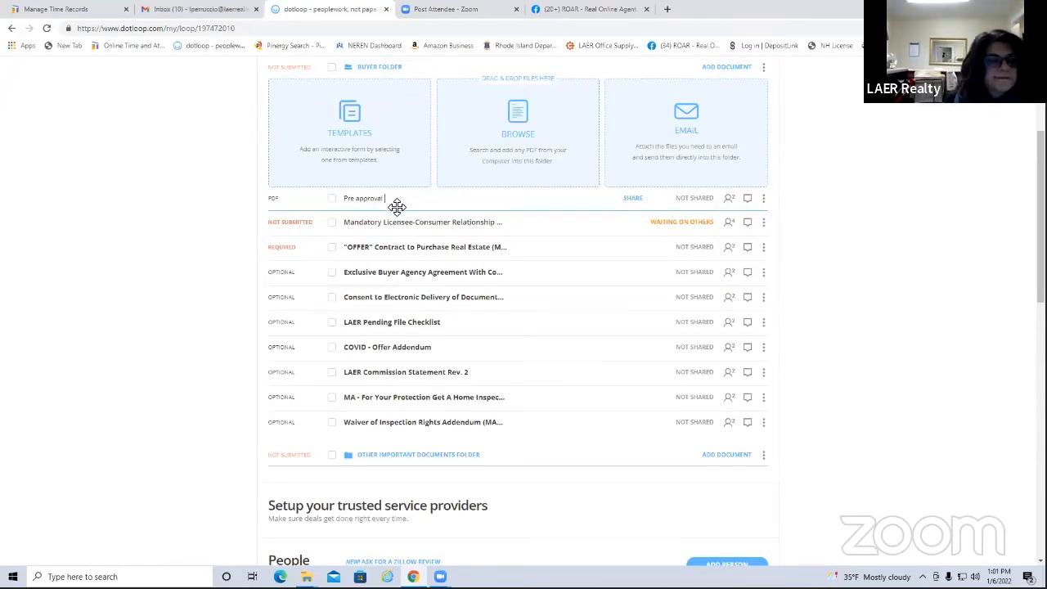
pyautogui.write('letter')
pyautogui.press('Return')
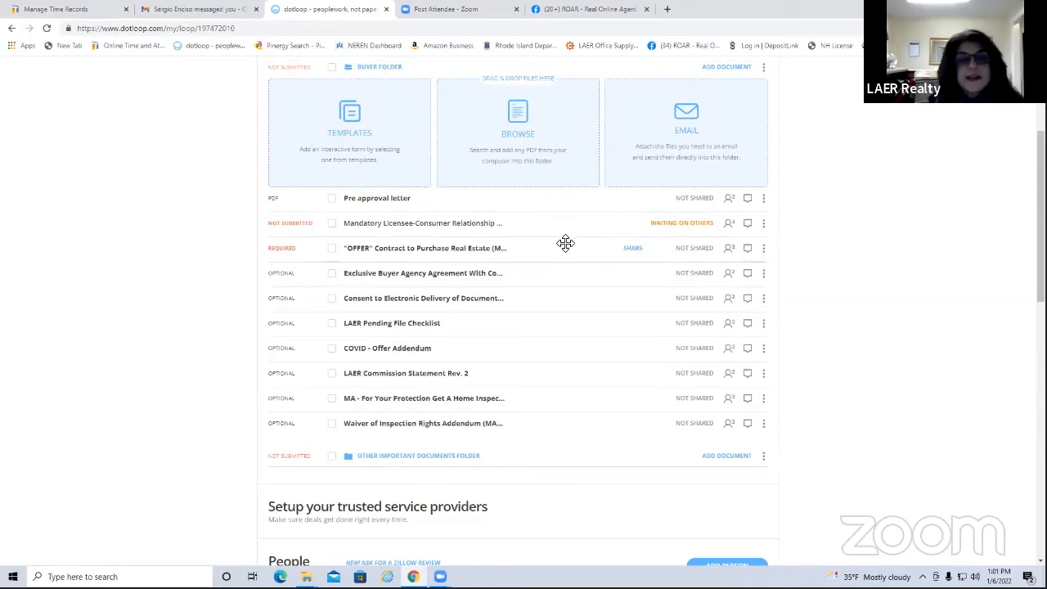
pyautogui.scroll(3, 565, 240)
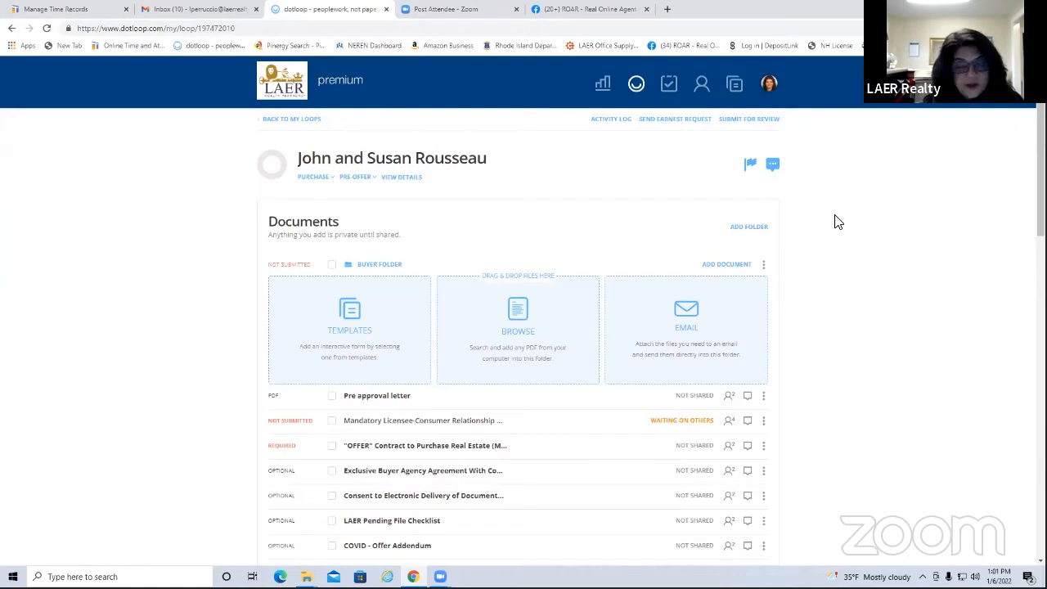
# Copy the Extension of Exclusive Buyer Agency Agreement from the MA - LAER Master File templates, found by searching 'exte', into the Buyer Folder
pyautogui.click(352, 312)
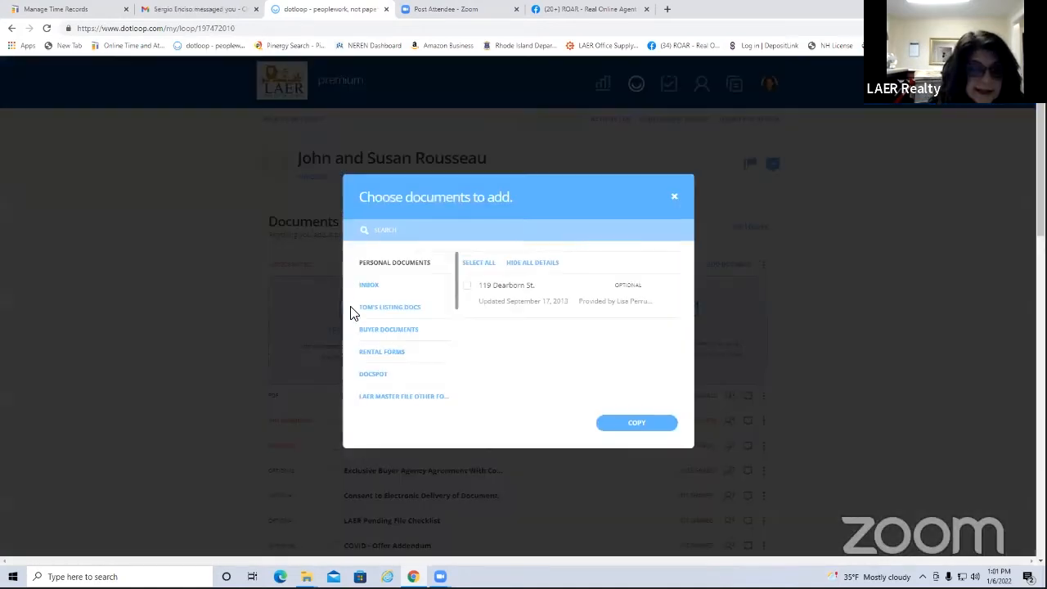
pyautogui.moveTo(459, 298); pyautogui.dragTo(458, 329)
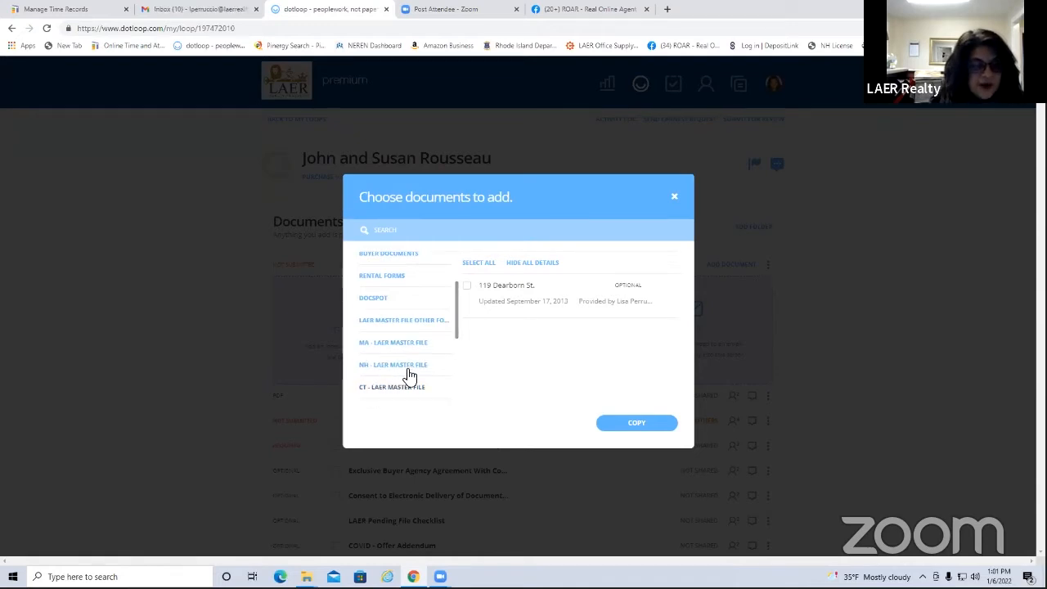
pyautogui.moveTo(455, 329); pyautogui.dragTo(458, 341)
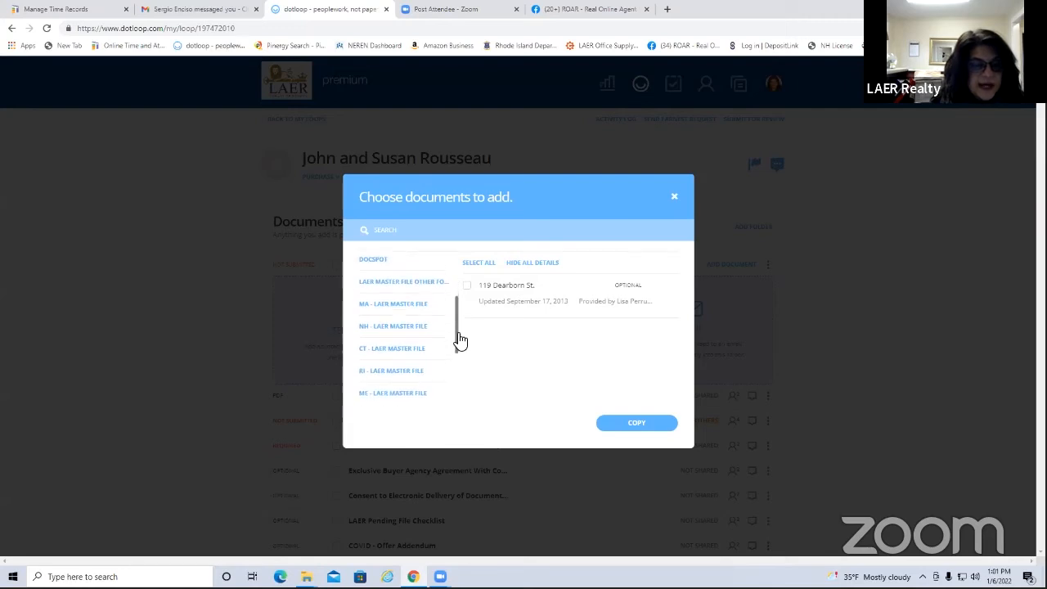
pyautogui.click(396, 305)
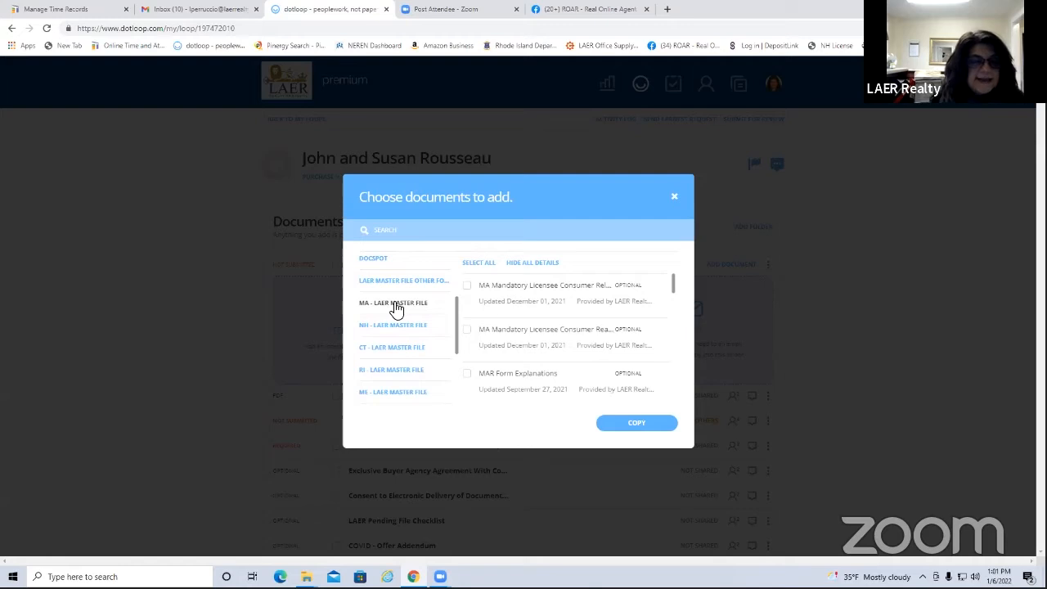
pyautogui.click(407, 229)
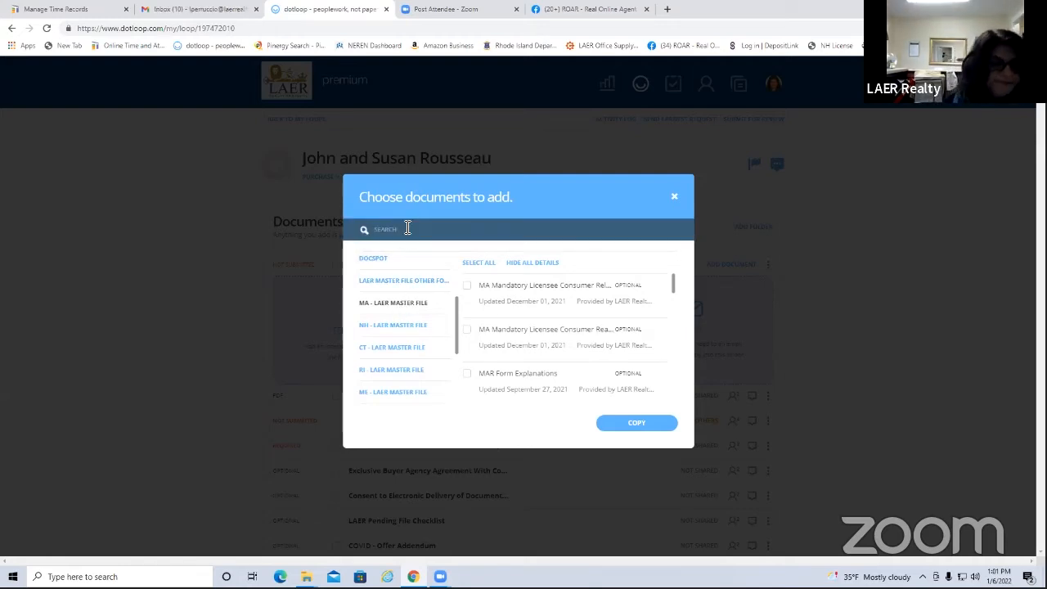
pyautogui.write('exten')
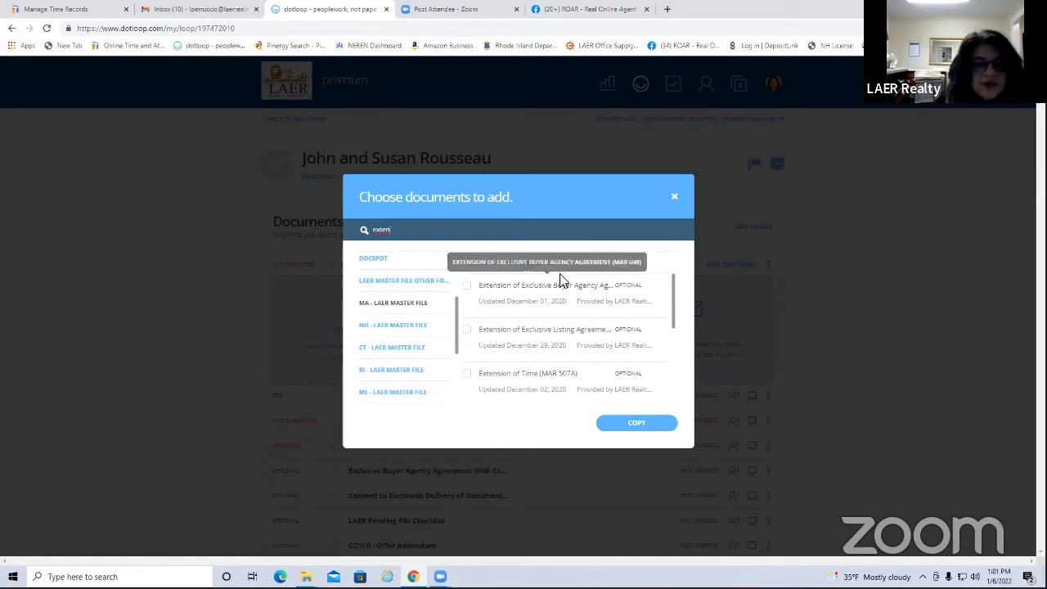
pyautogui.click(466, 286)
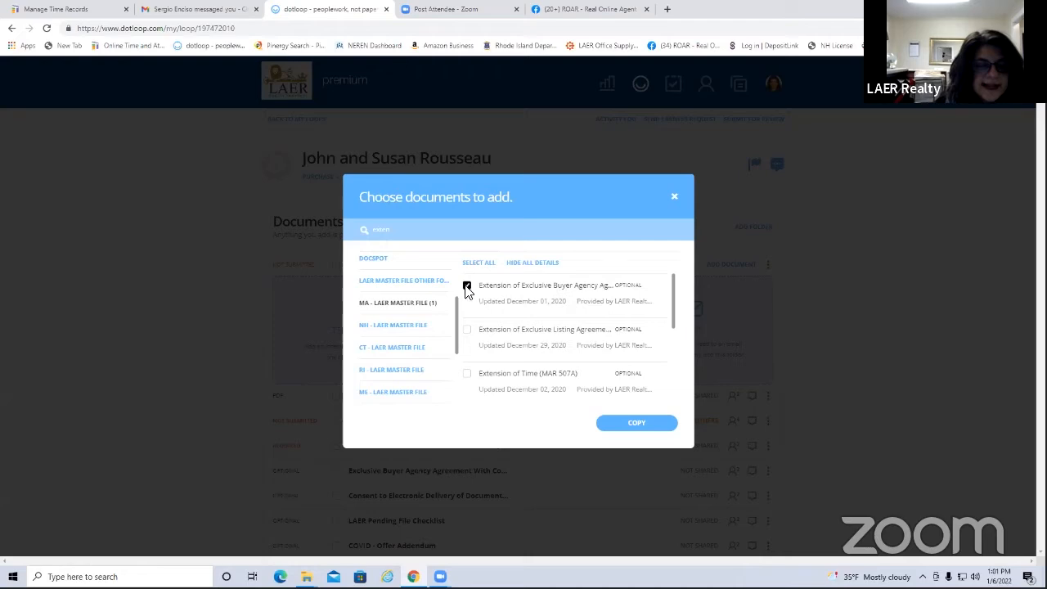
pyautogui.click(639, 423)
pyautogui.click(635, 468)
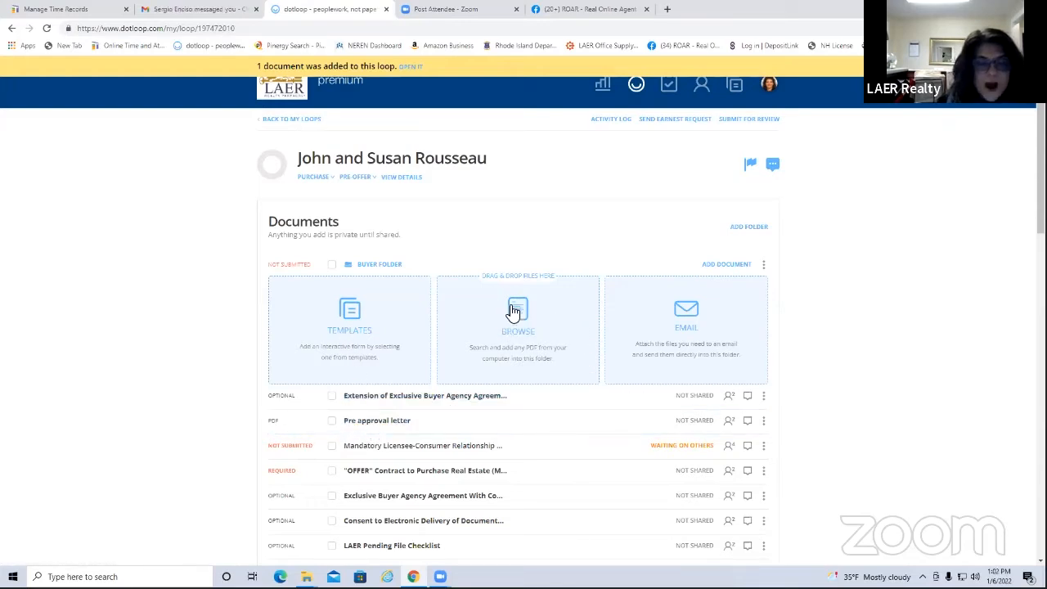
# Open the extension agreement and autofill its buyer and broker names
pyautogui.click(417, 398)
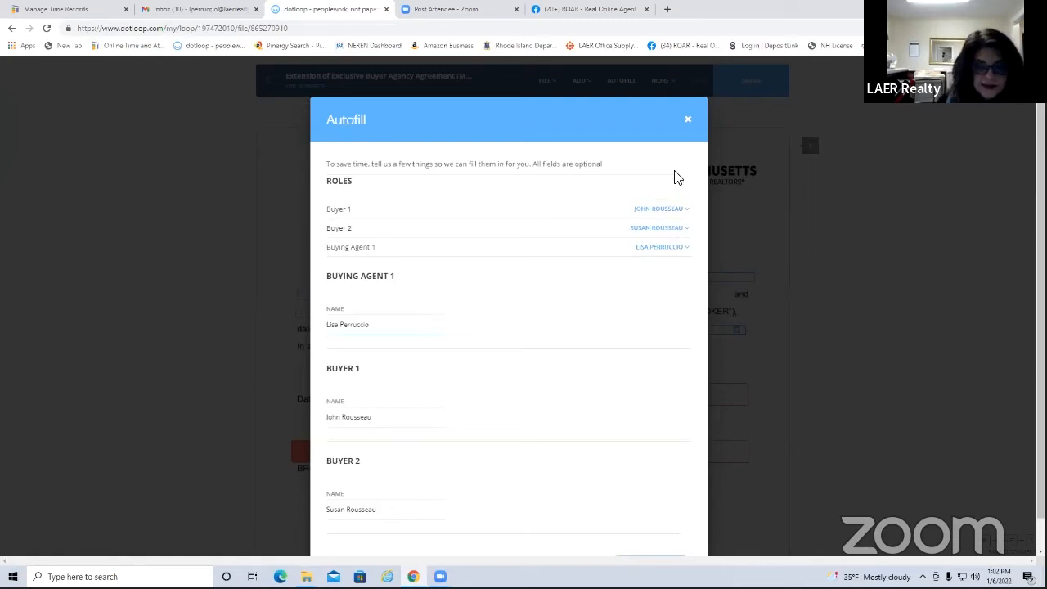
pyautogui.scroll(-1, 645, 420)
pyautogui.click(668, 533)
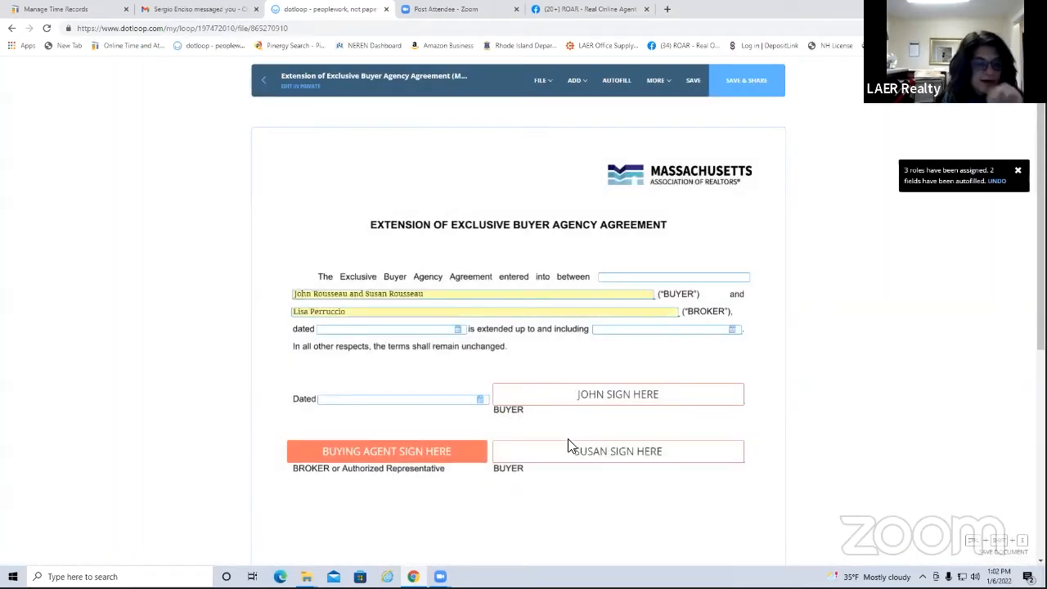
# Sign the Buying Agent field with the adopted signature, save, and return to the loop
pyautogui.moveTo(404, 460)
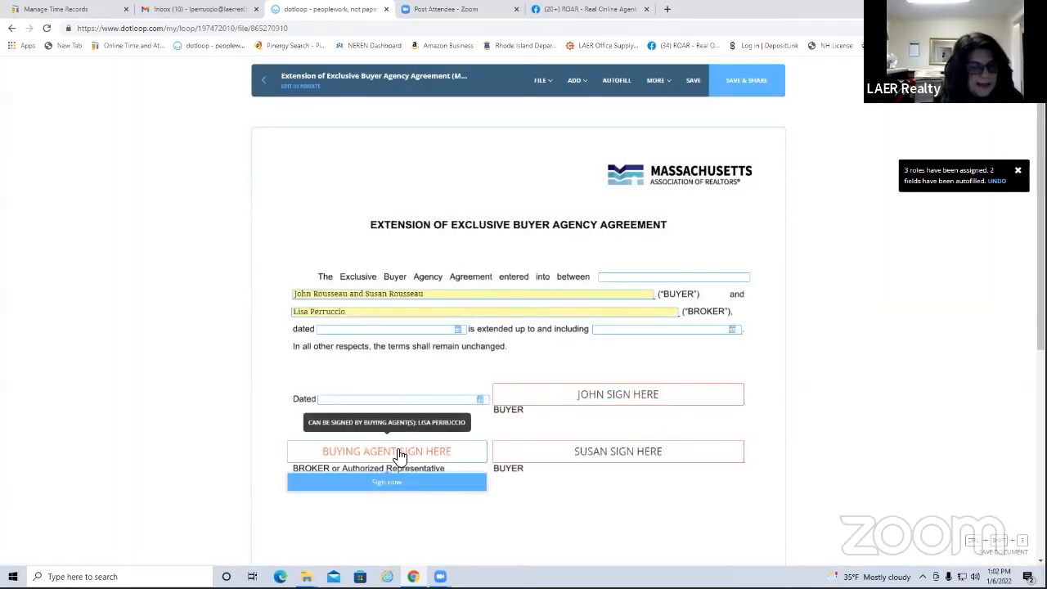
pyautogui.click(400, 457)
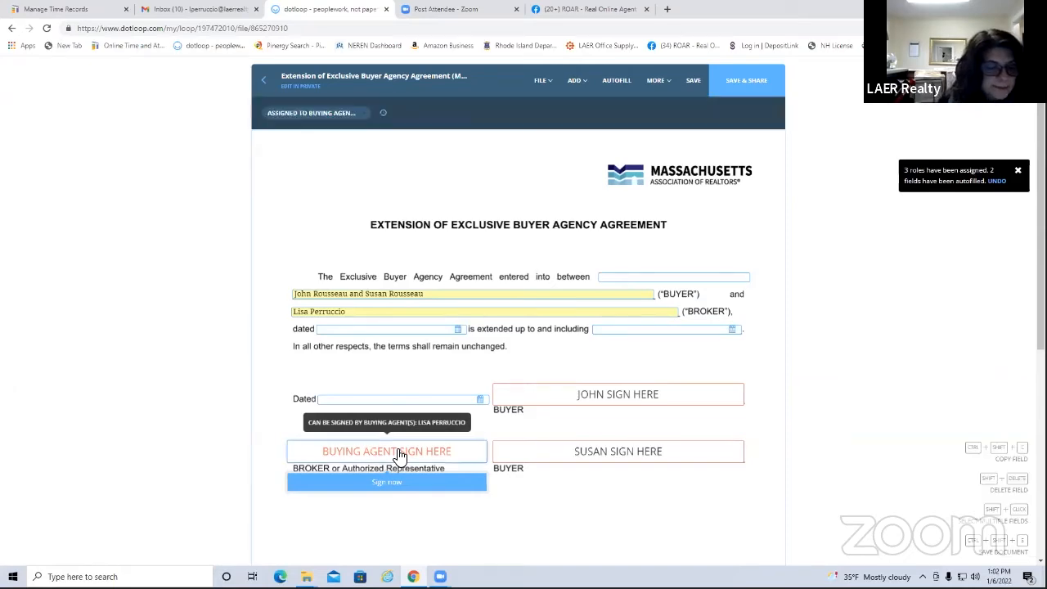
pyautogui.click(390, 483)
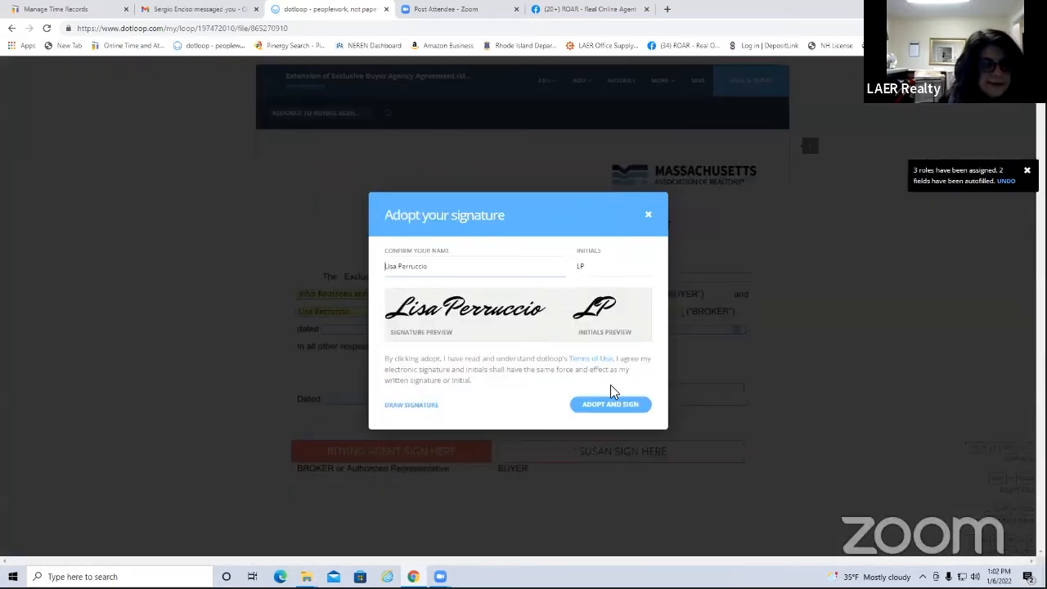
pyautogui.click(613, 402)
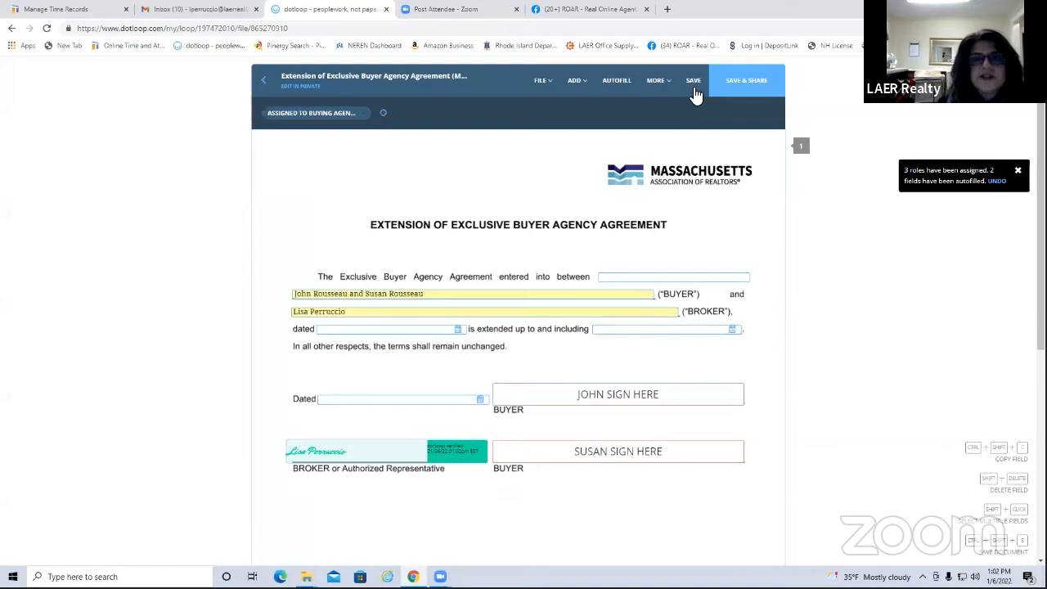
pyautogui.click(693, 83)
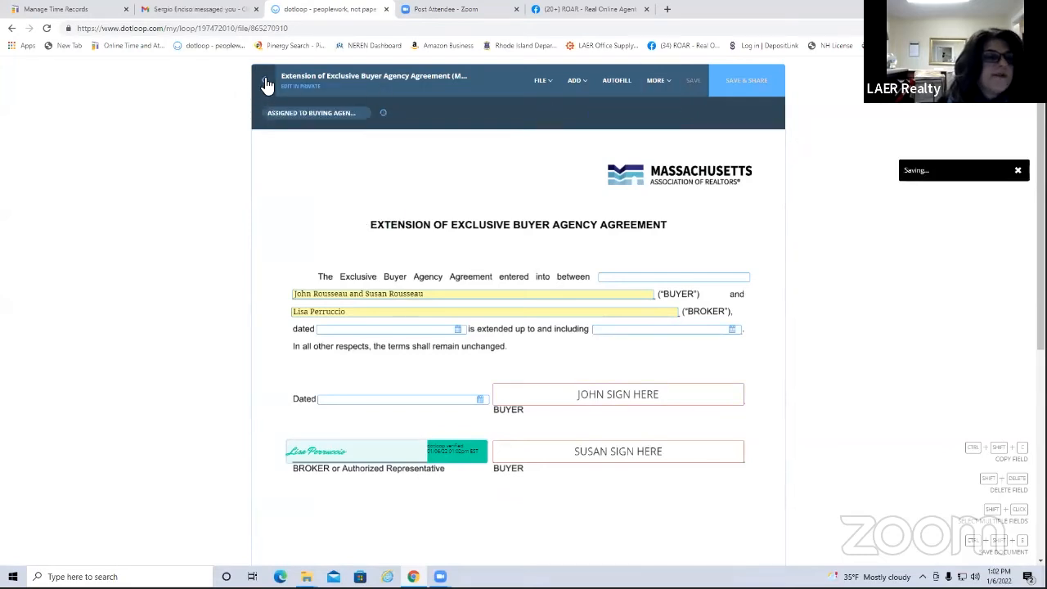
pyautogui.click(267, 85)
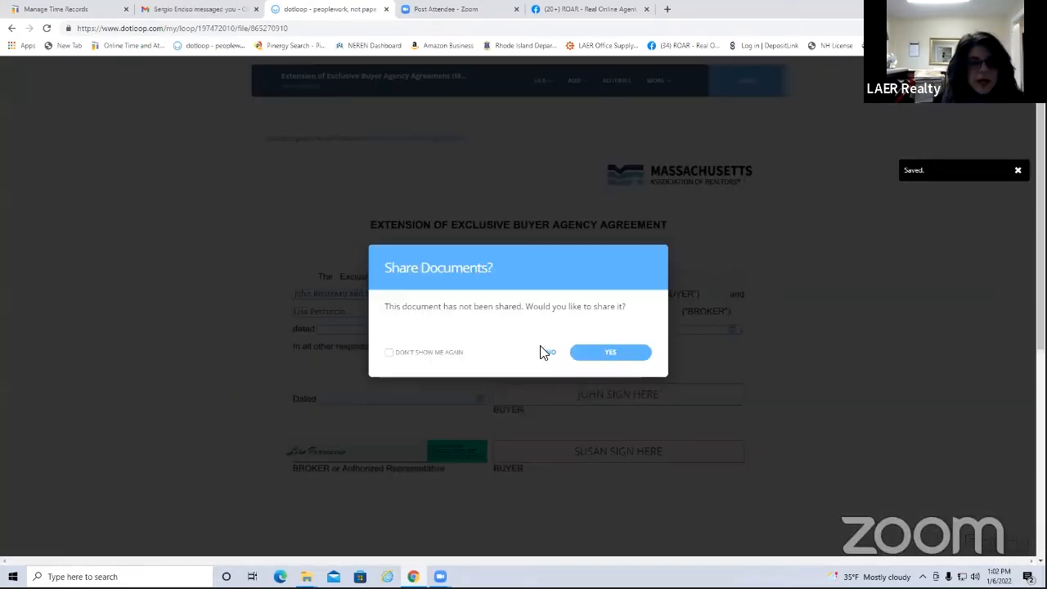
# Decline sharing the signed extension, then start adding another Buyer Folder document
pyautogui.click(549, 351)
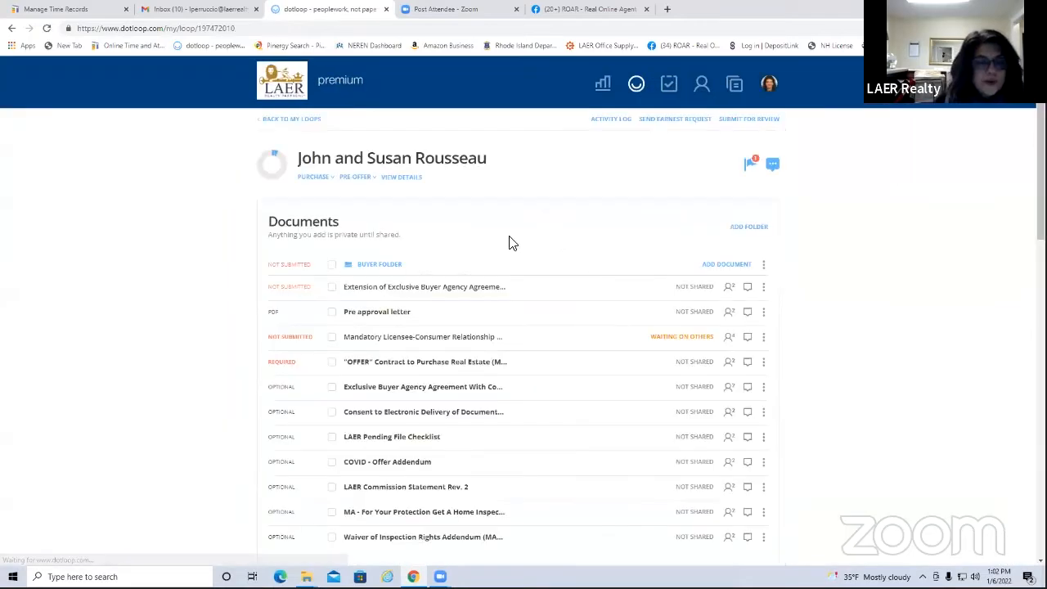
pyautogui.click(726, 265)
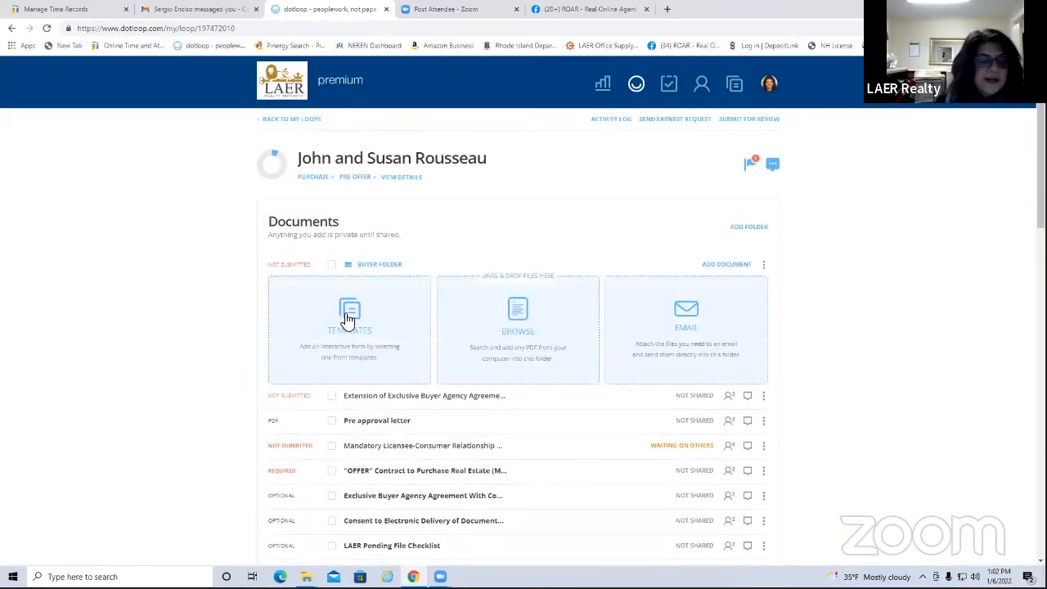
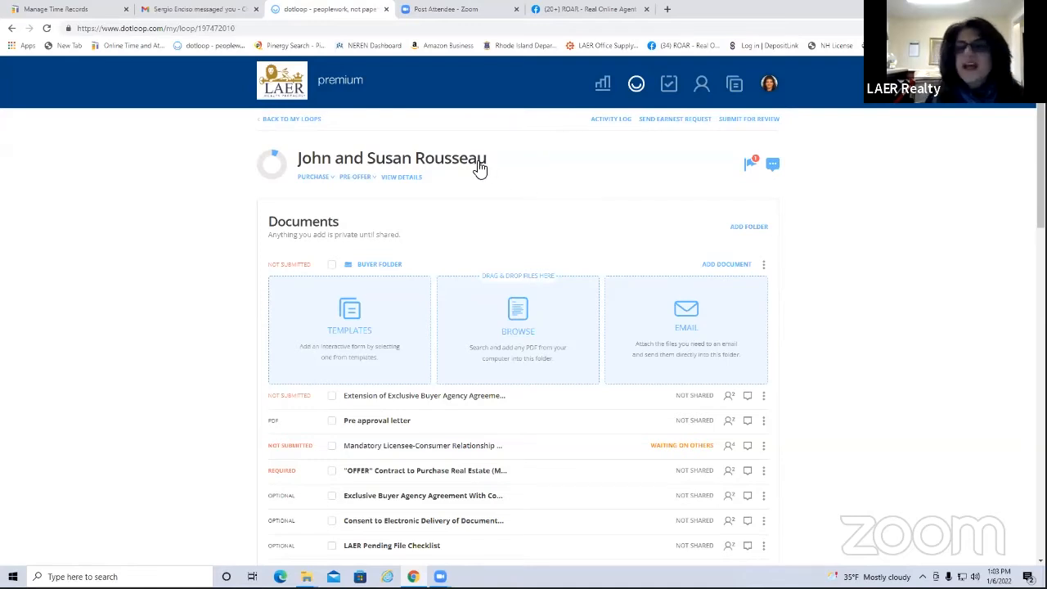
# Reveal the Buyer Folder's upload email address and copy it to the clipboard
pyautogui.click(687, 311)
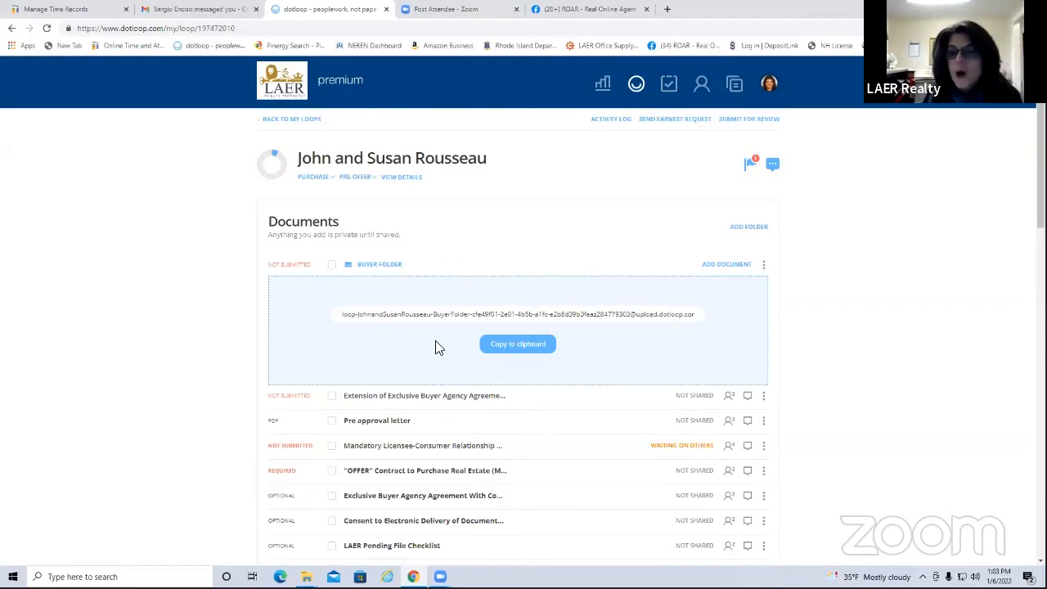
pyautogui.click(515, 343)
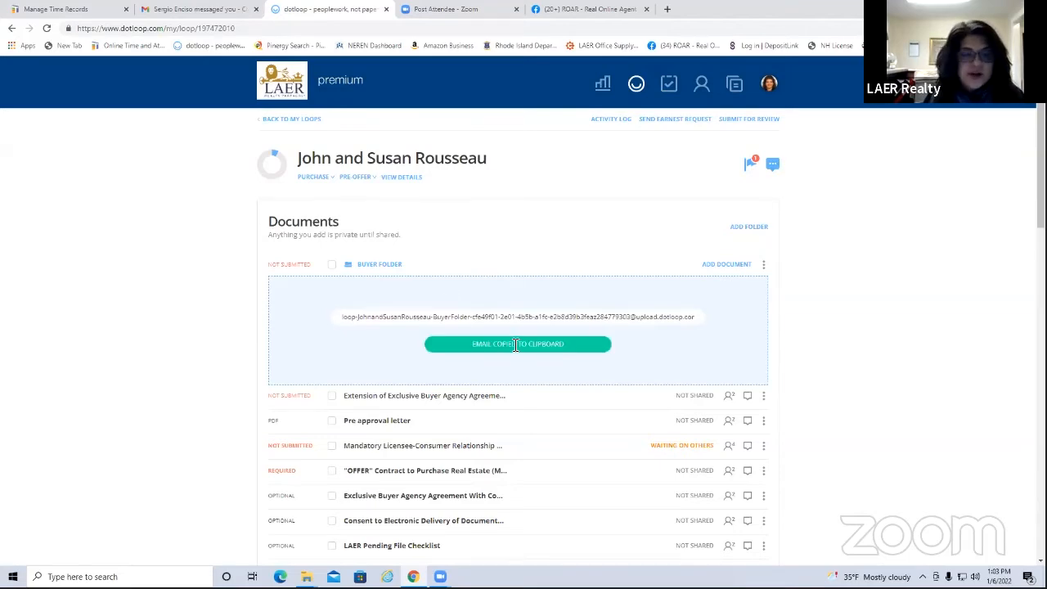
pyautogui.click(210, 14)
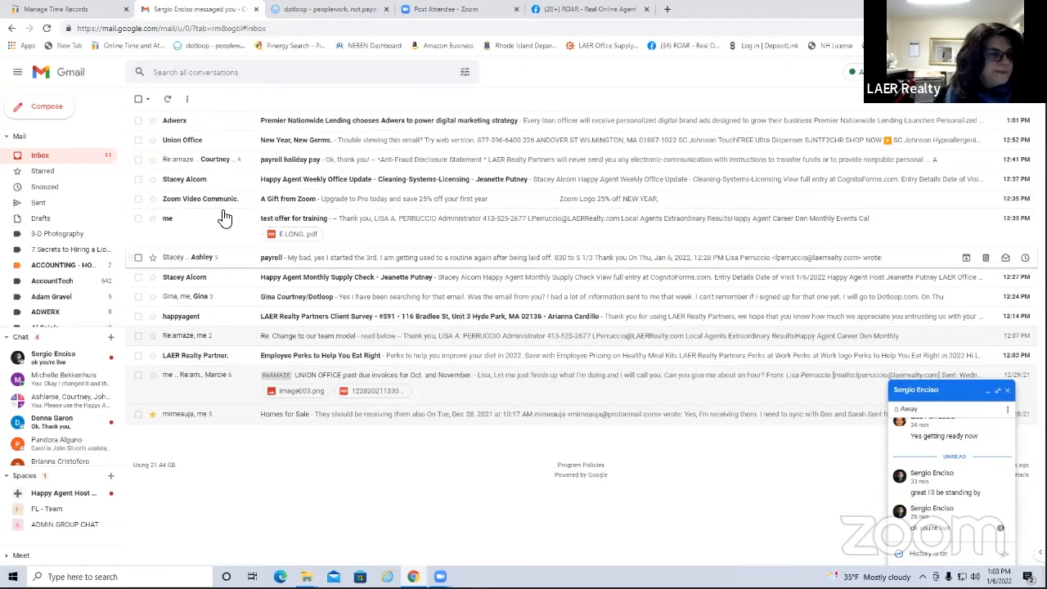
# Forward the 'text offer for training' email and its PDF to the pasted Buyer Folder upload address
pyautogui.click(321, 221)
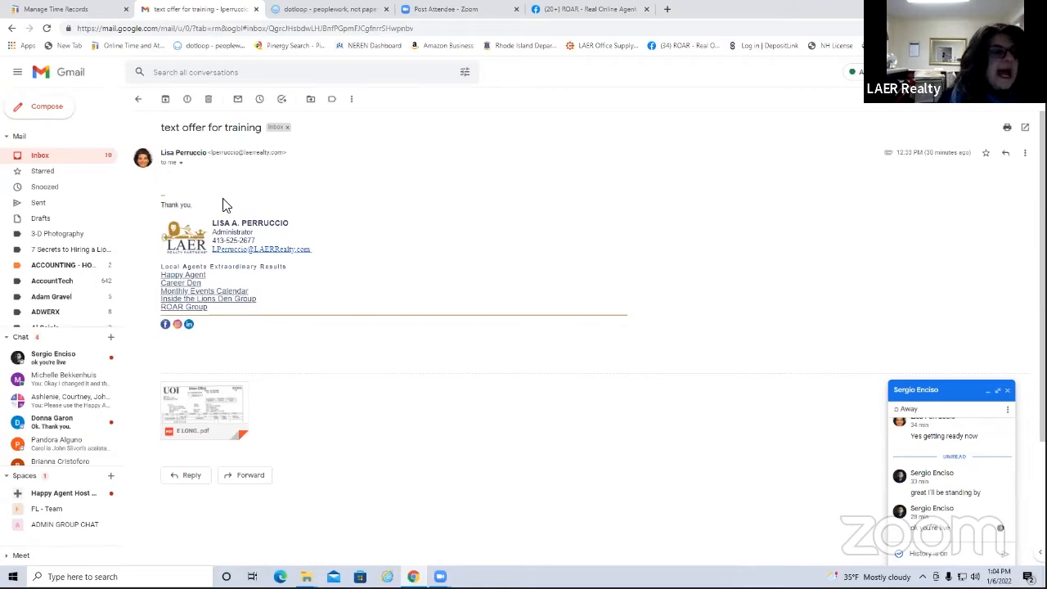
pyautogui.moveTo(236, 403)
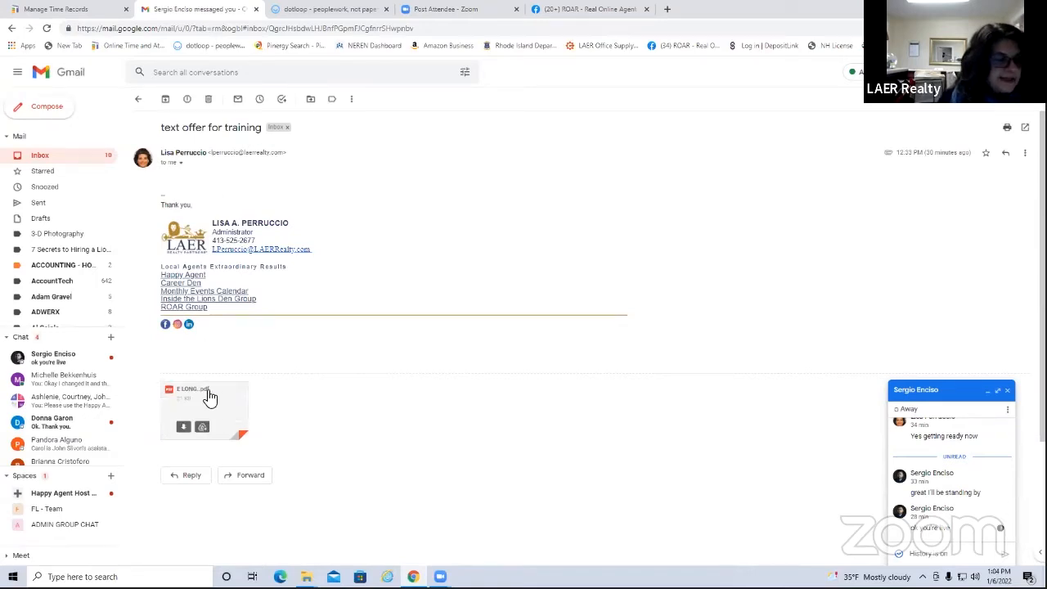
pyautogui.click(1023, 155)
pyautogui.click(942, 183)
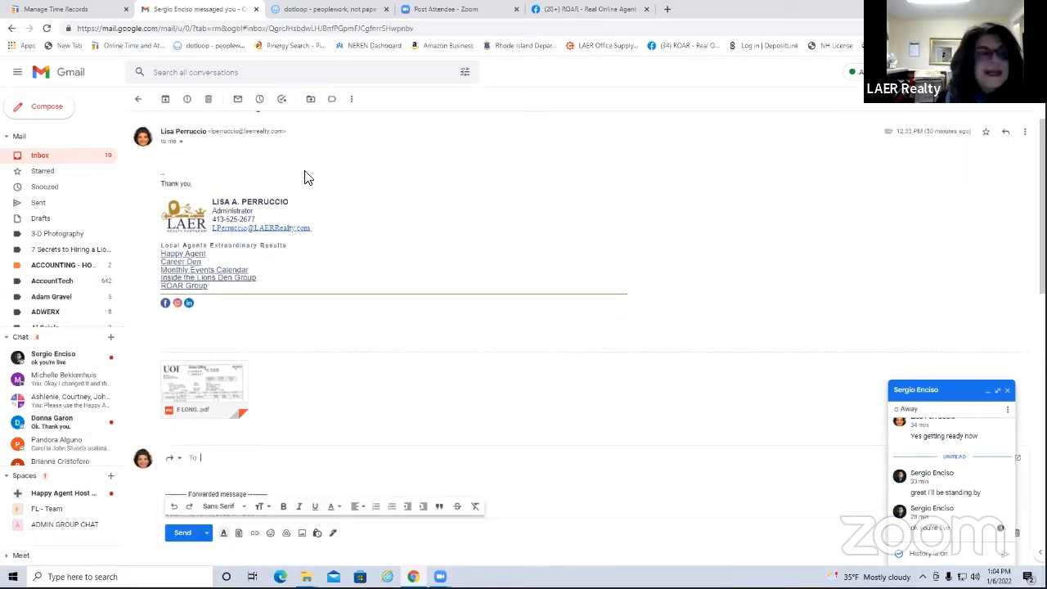
pyautogui.rightClick(208, 464)
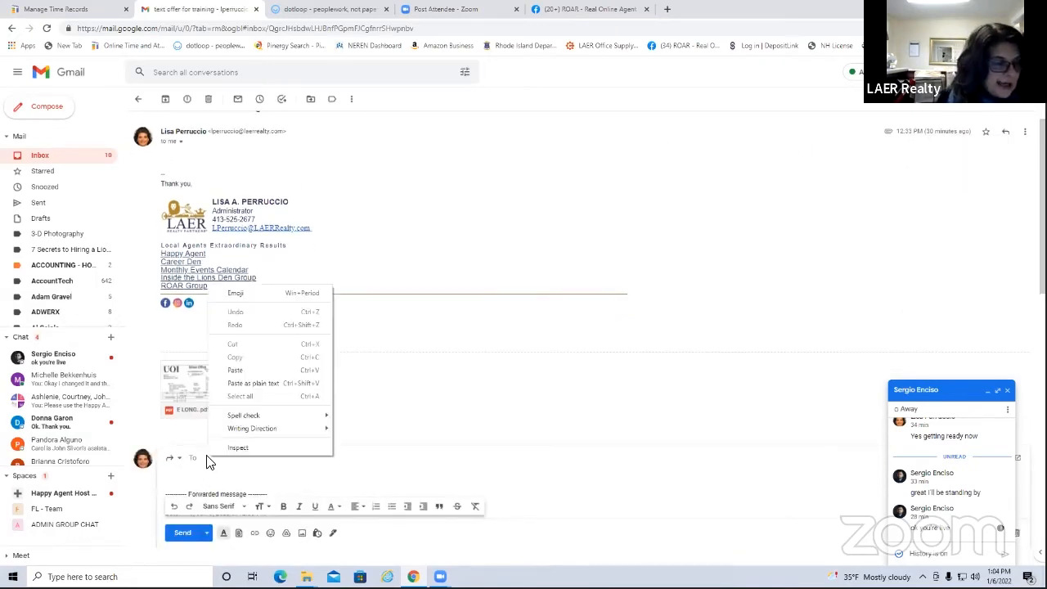
pyautogui.click(231, 372)
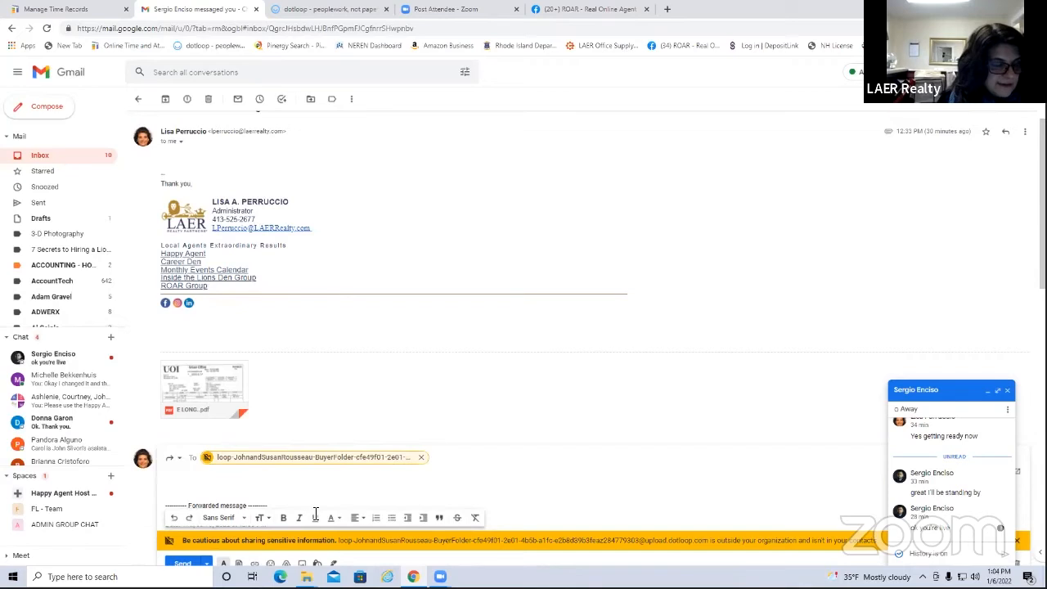
pyautogui.scroll(-5, 603, 346)
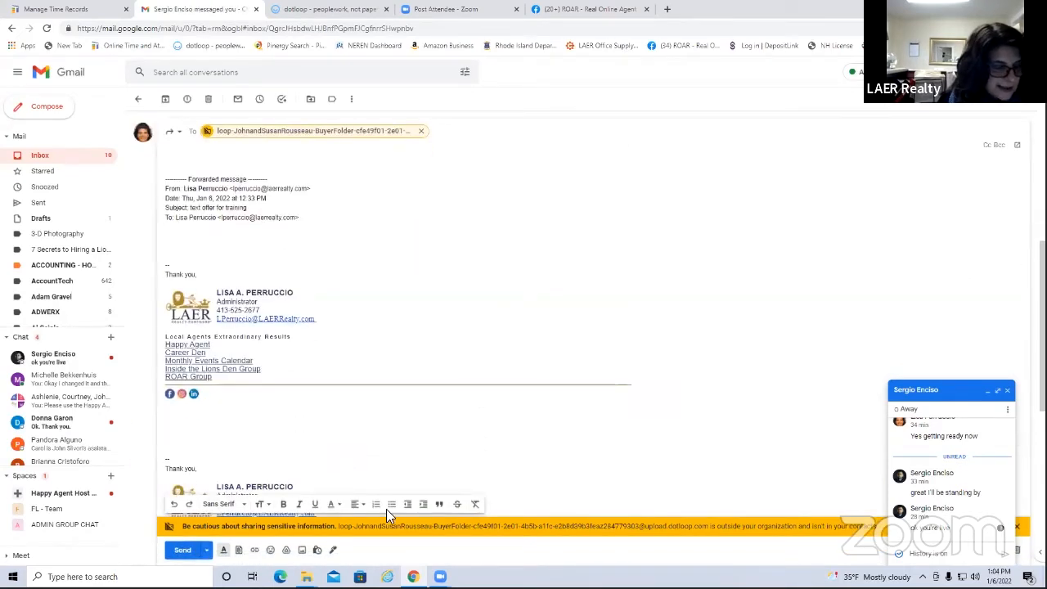
pyautogui.hotkey('ctrl', 'Return')
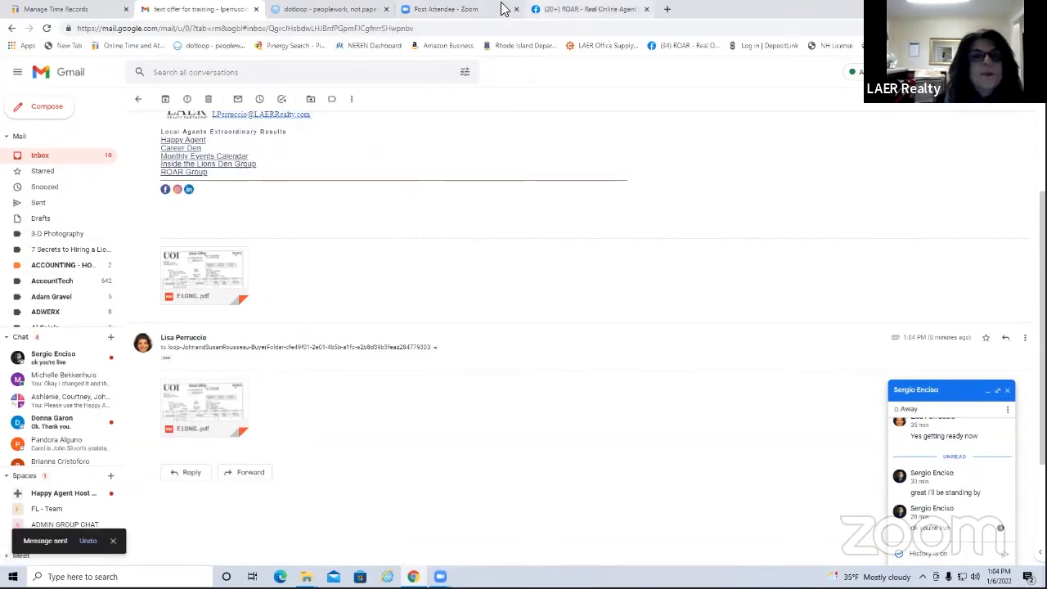
pyautogui.click(432, 9)
pyautogui.click(317, 10)
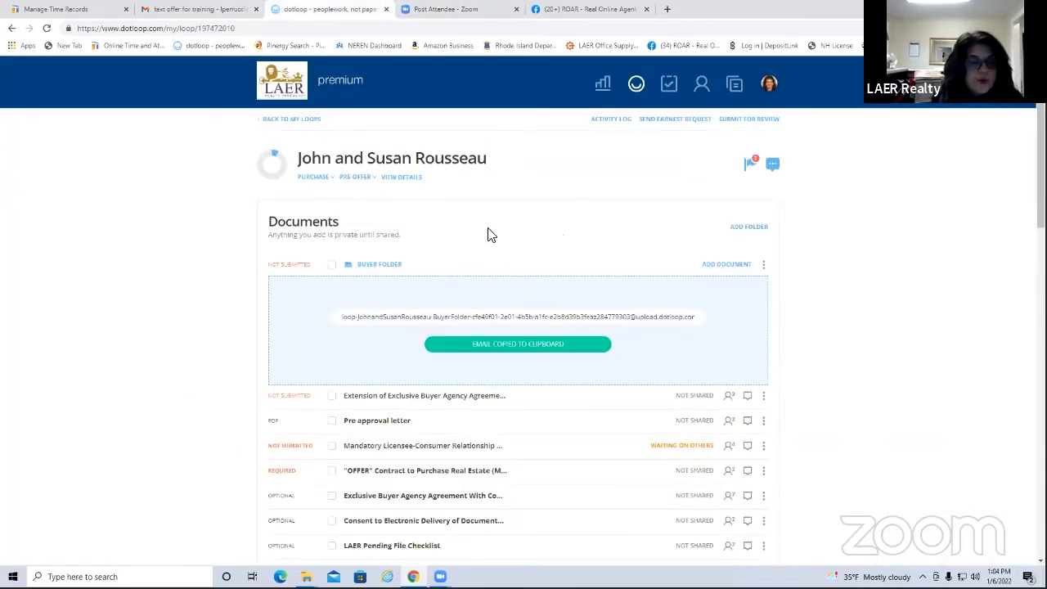
# Reload the Rousseau loop page twice until the emailed PDF shows in the Buyer Folder
pyautogui.rightClick(812, 266)
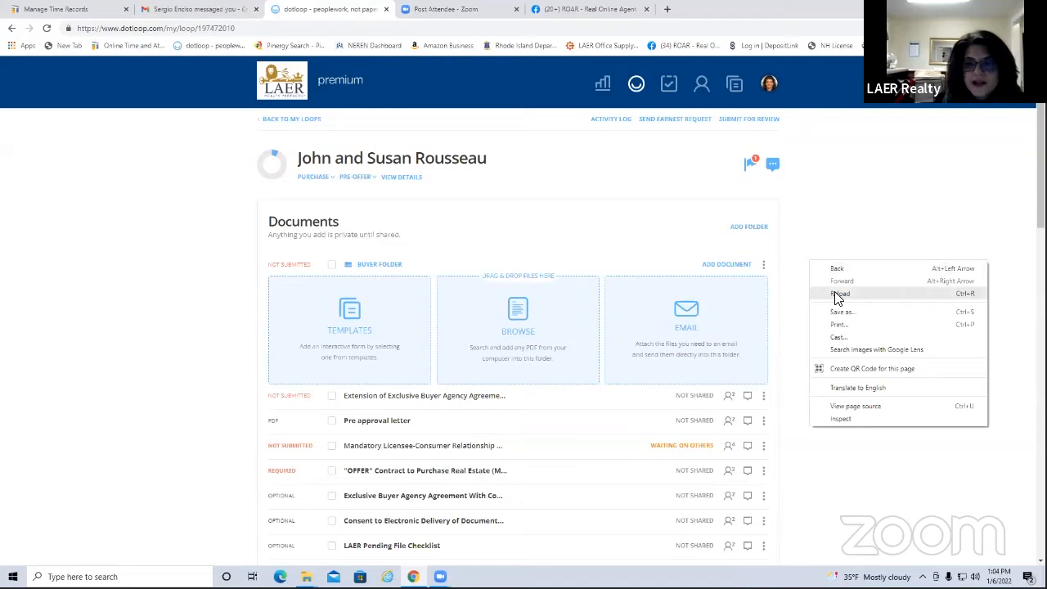
pyautogui.click(838, 295)
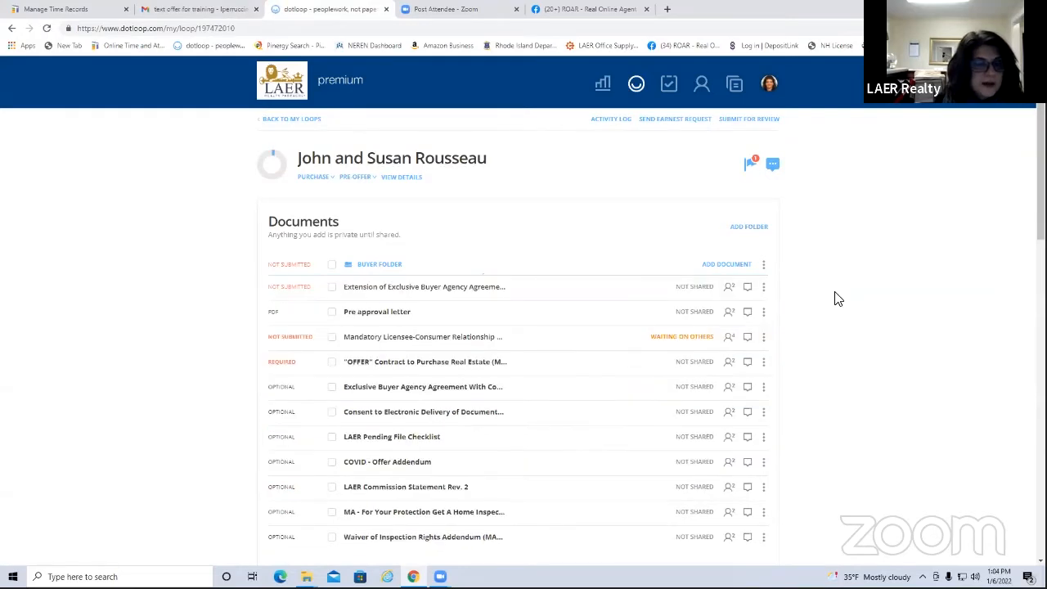
pyautogui.rightClick(859, 230)
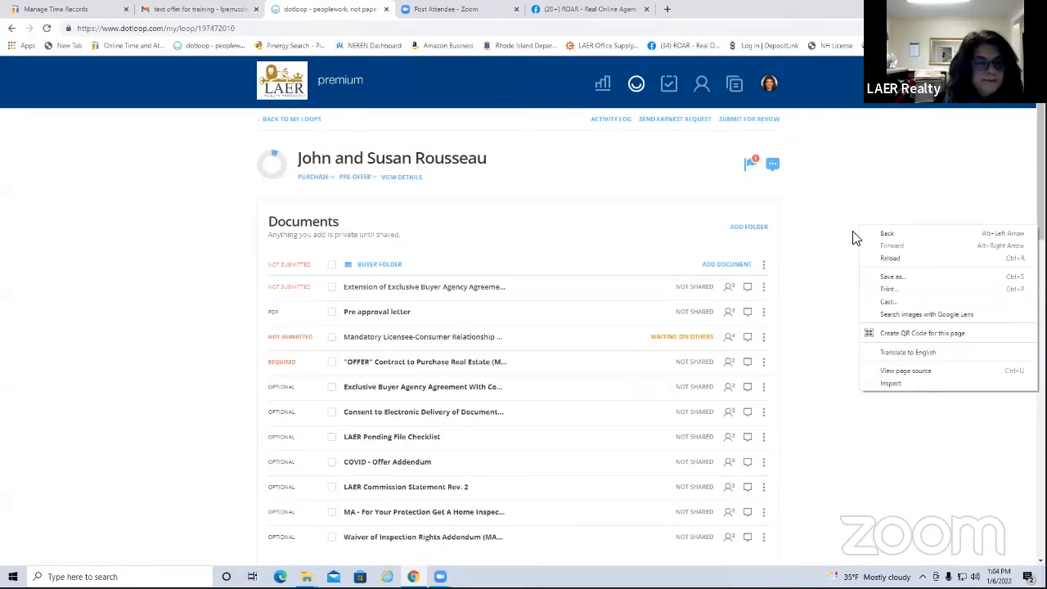
pyautogui.click(890, 260)
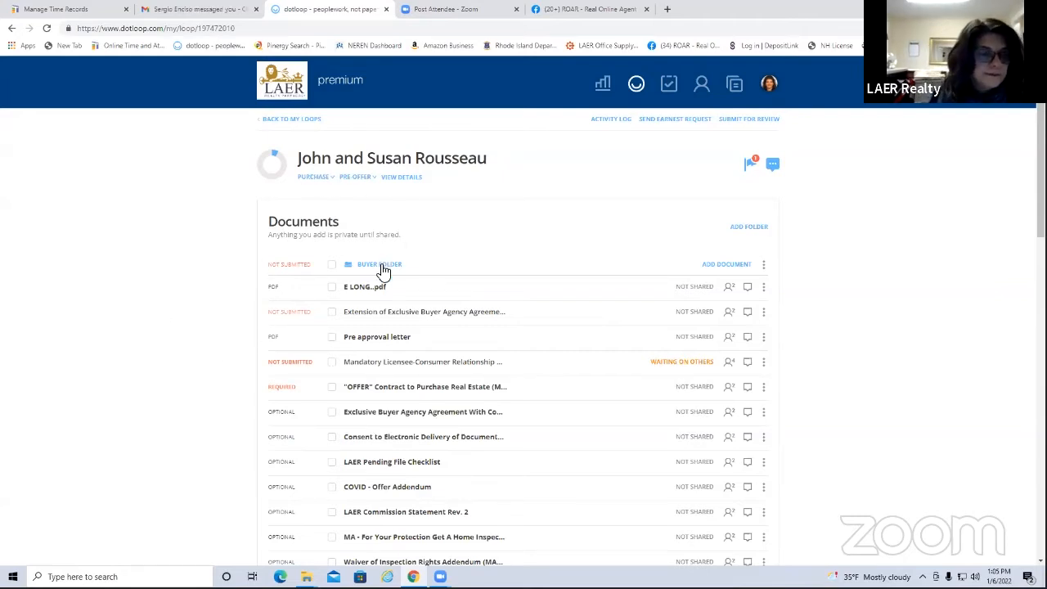
# Rename the forwarded PDF in the Buyer Folder to 'Offer from John Smith KW'
pyautogui.click(767, 291)
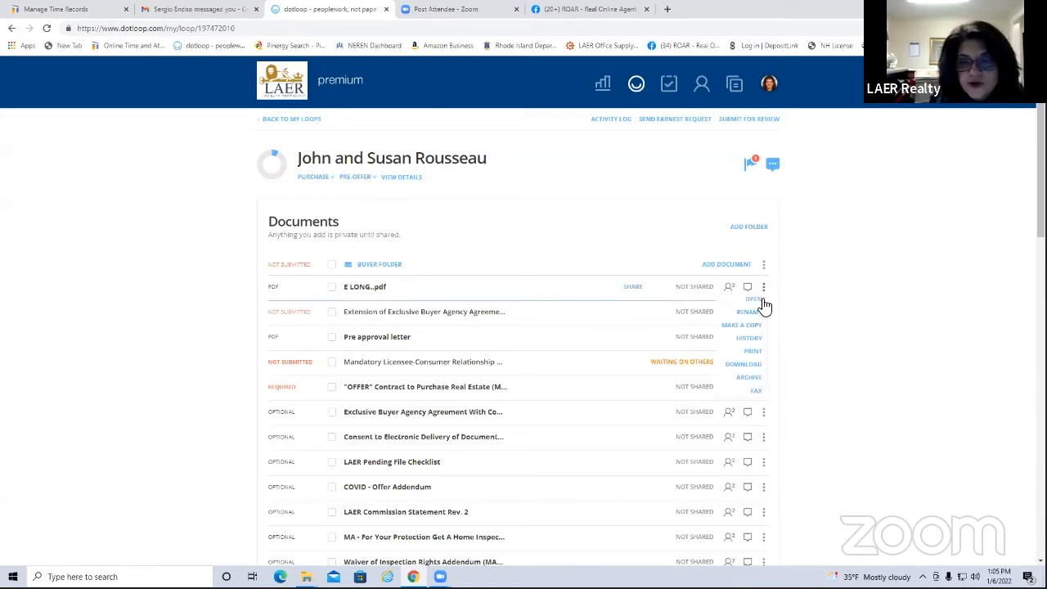
pyautogui.click(749, 308)
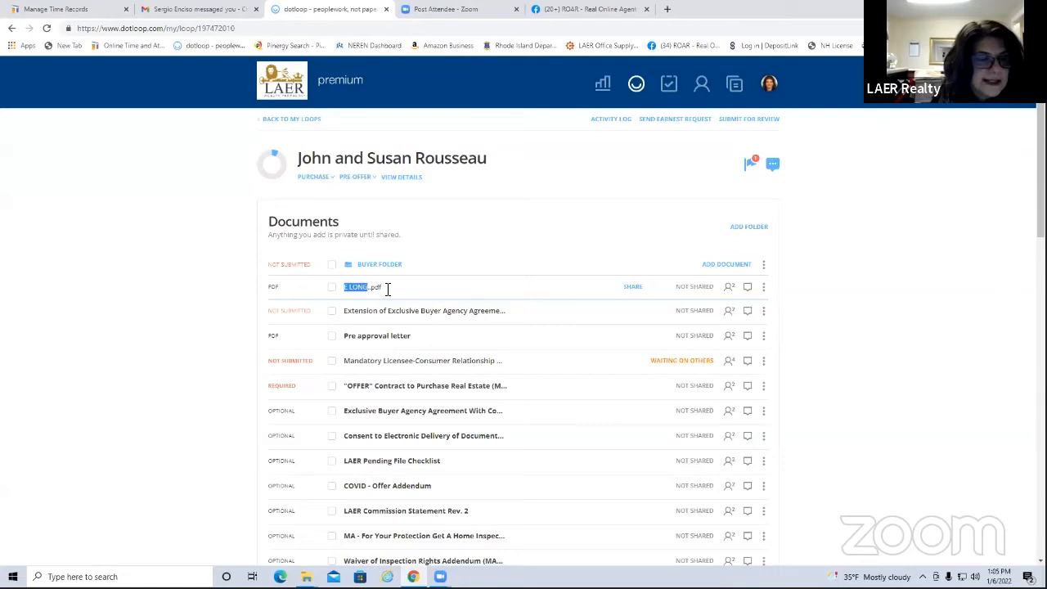
pyautogui.write('Offer from John Smith KW')
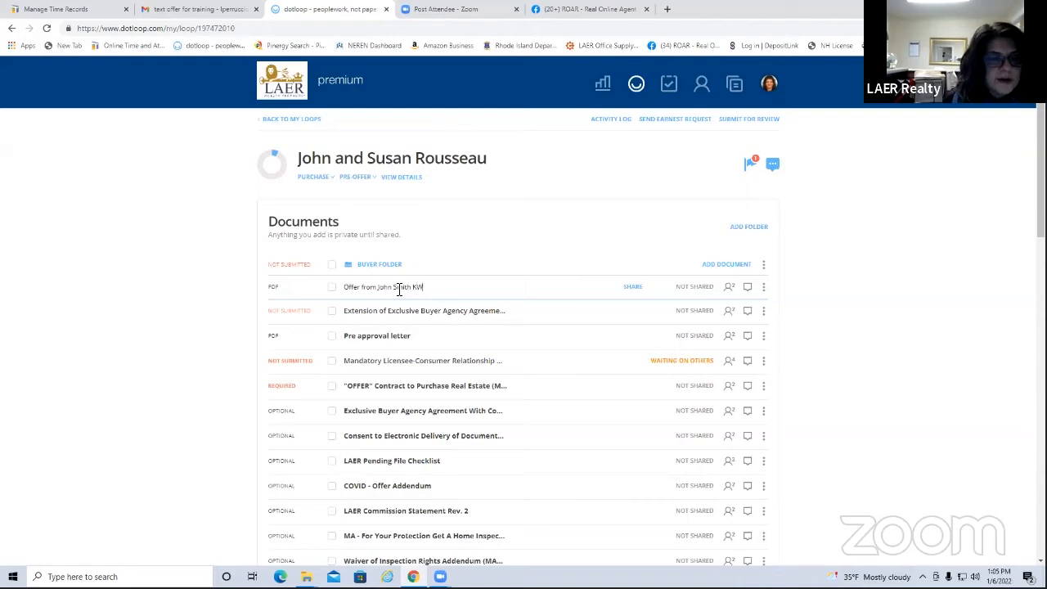
pyautogui.press('Return')
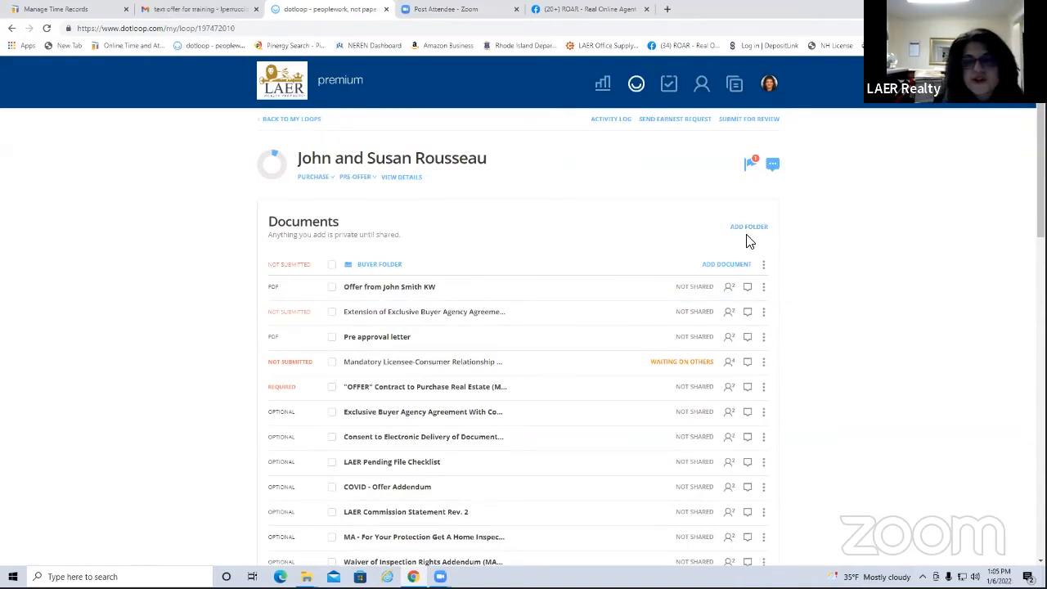
pyautogui.click(726, 265)
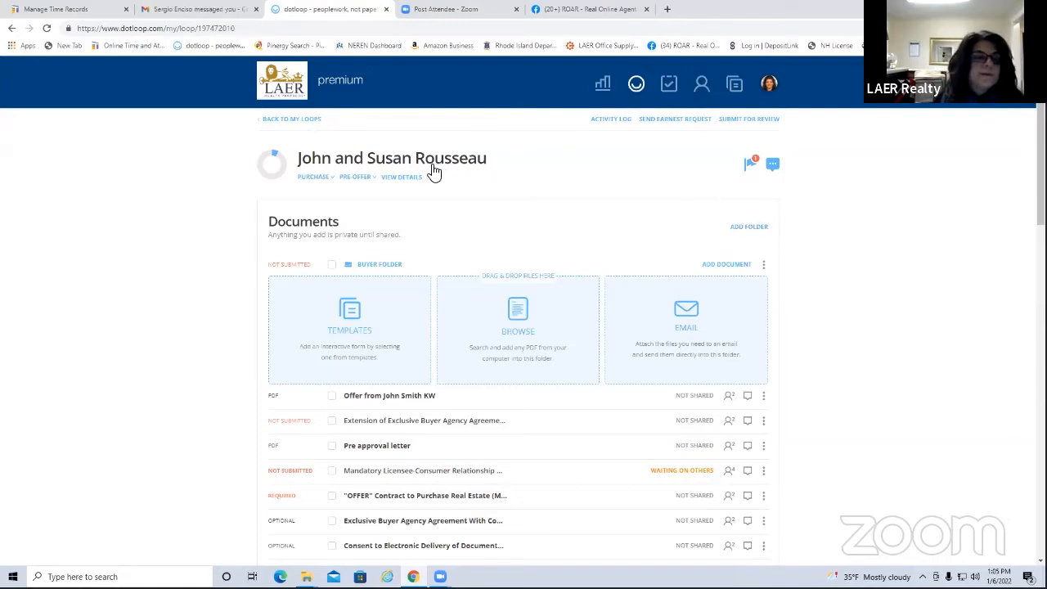
# From the loops overview, glance at the 12 Main St. loop, then open 123 Maple St. Longmeadow
pyautogui.click(287, 121)
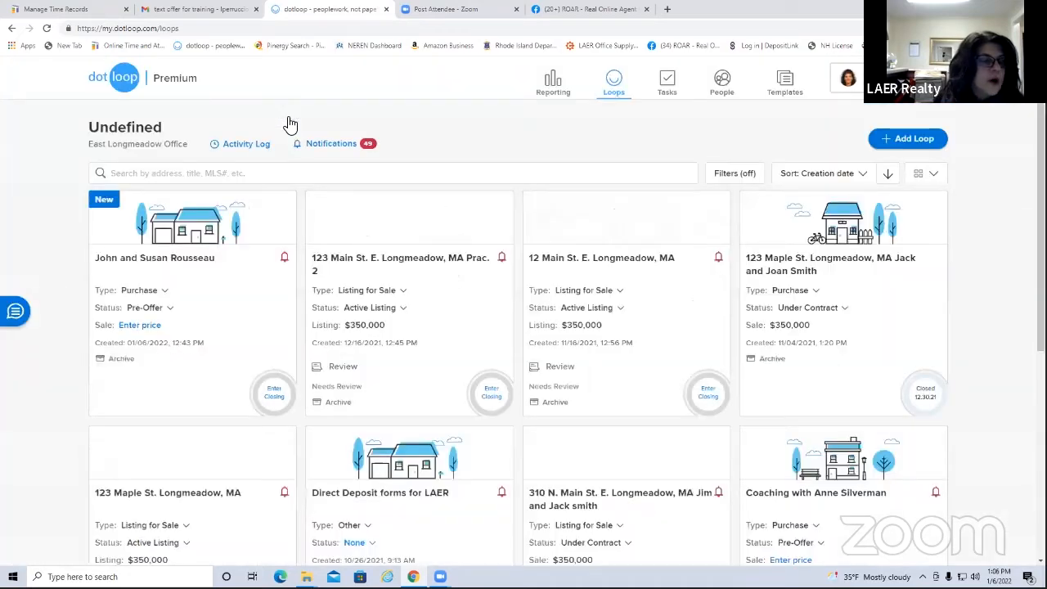
pyautogui.click(416, 263)
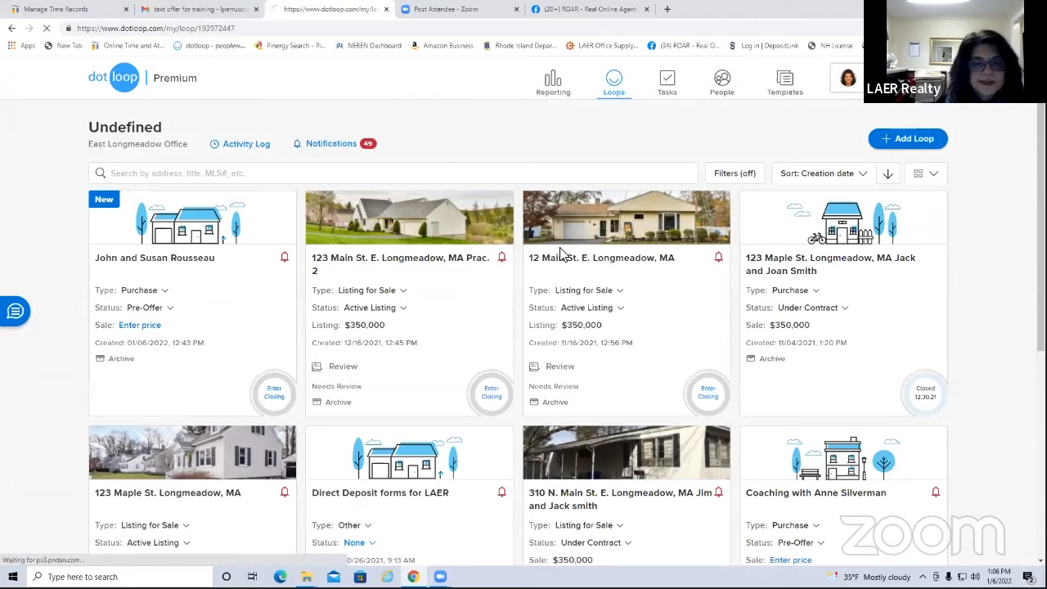
pyautogui.click(556, 252)
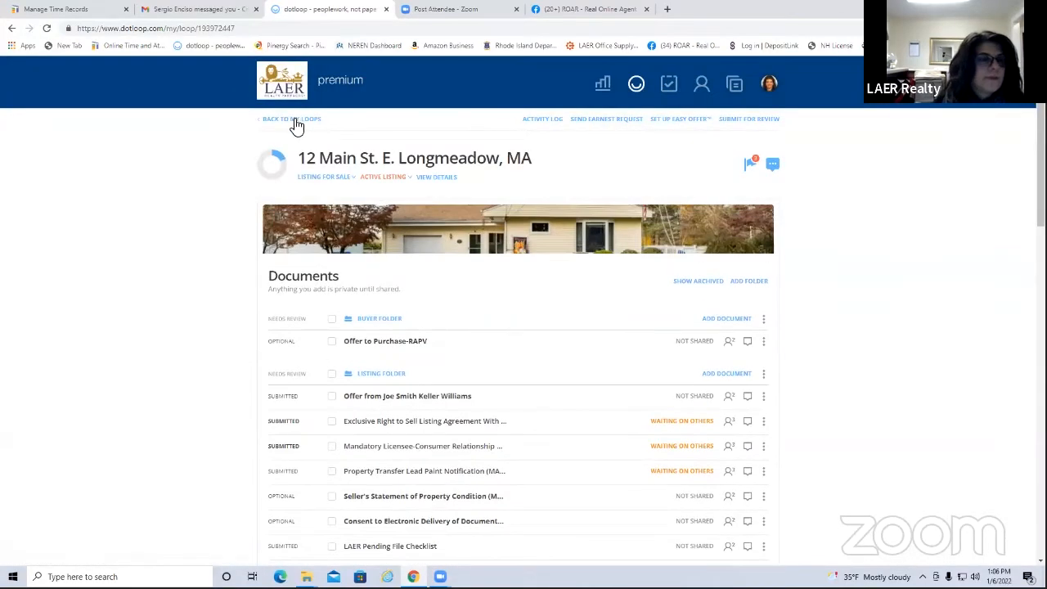
pyautogui.click(292, 120)
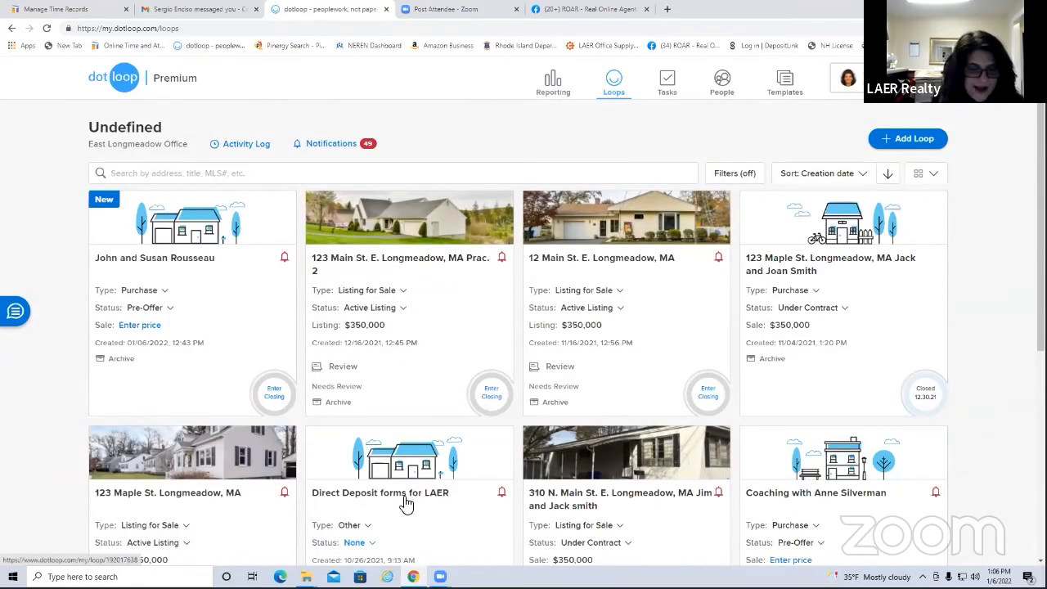
pyautogui.click(164, 497)
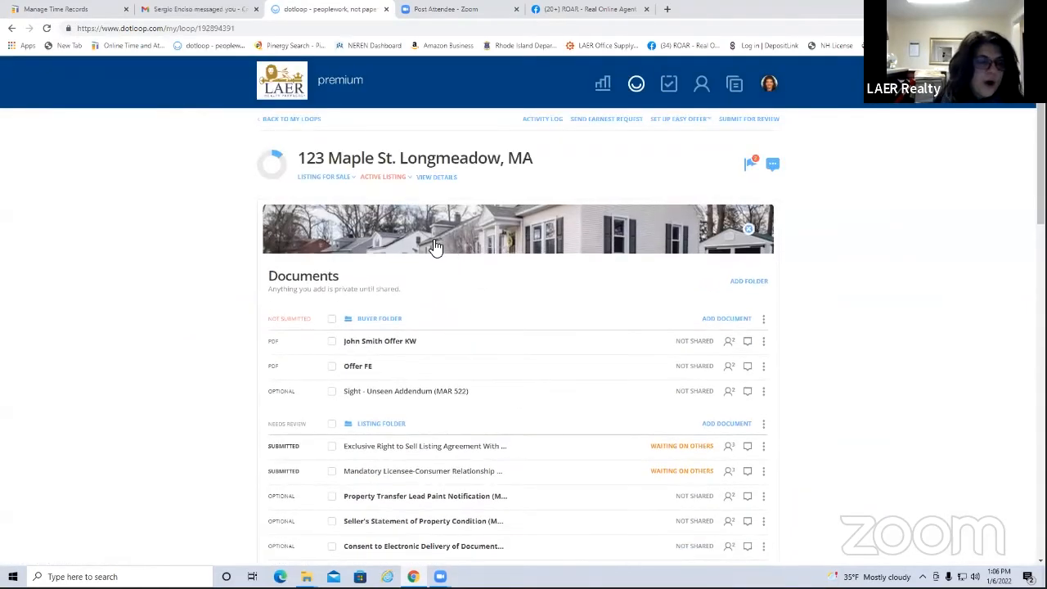
# Archive the 123 Maple St. loop's Buyer Folder through its options menu
pyautogui.click(763, 320)
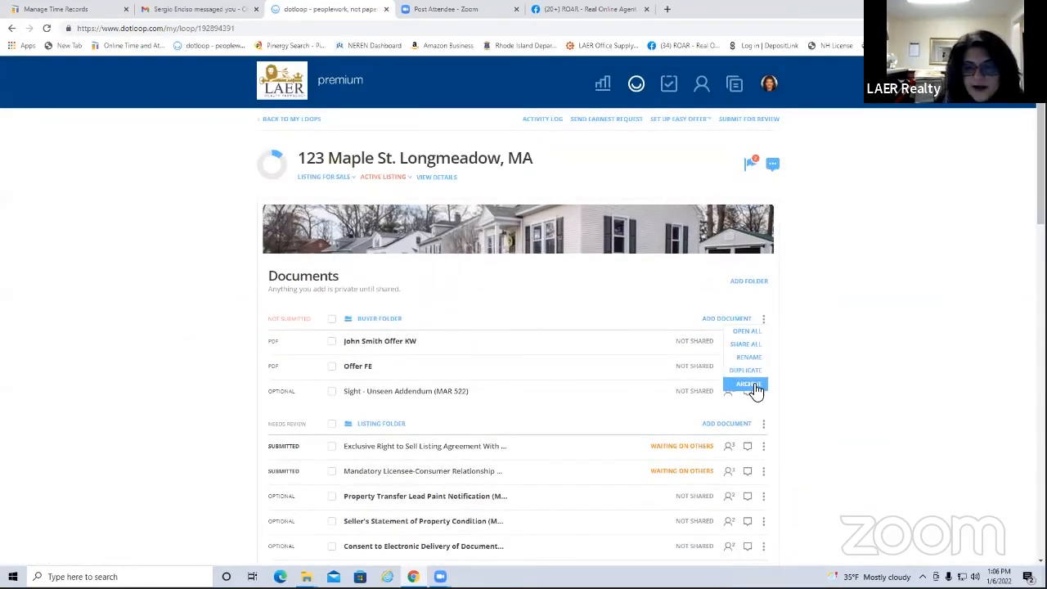
pyautogui.click(753, 388)
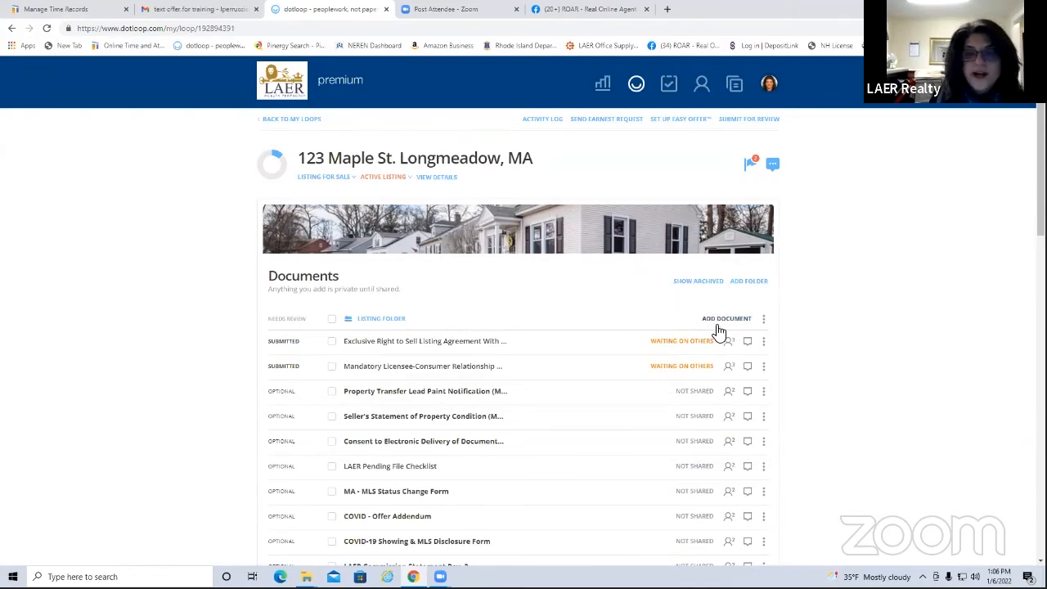
# Add a new folder to the loop and name it Buyer Folder
pyautogui.click(751, 282)
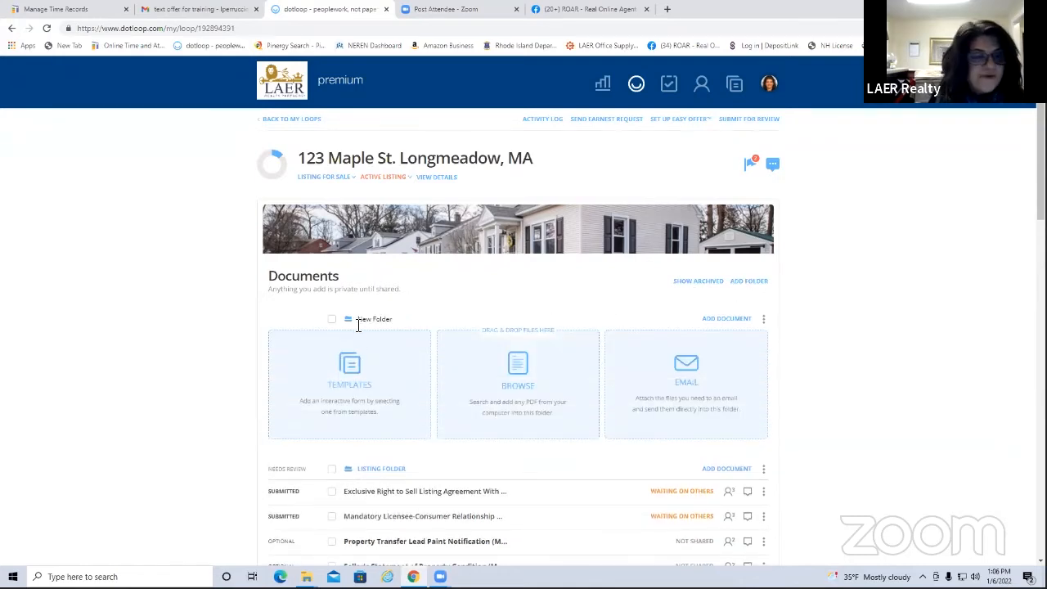
pyautogui.moveTo(383, 322); pyautogui.dragTo(397, 322)
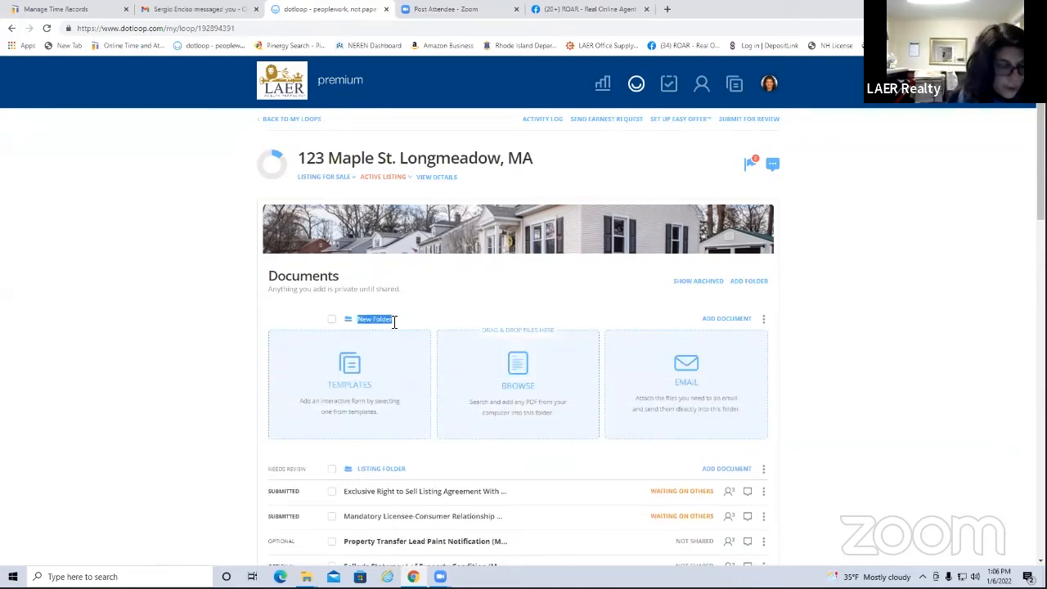
pyautogui.write('E')
pyautogui.write('uyer Fol')
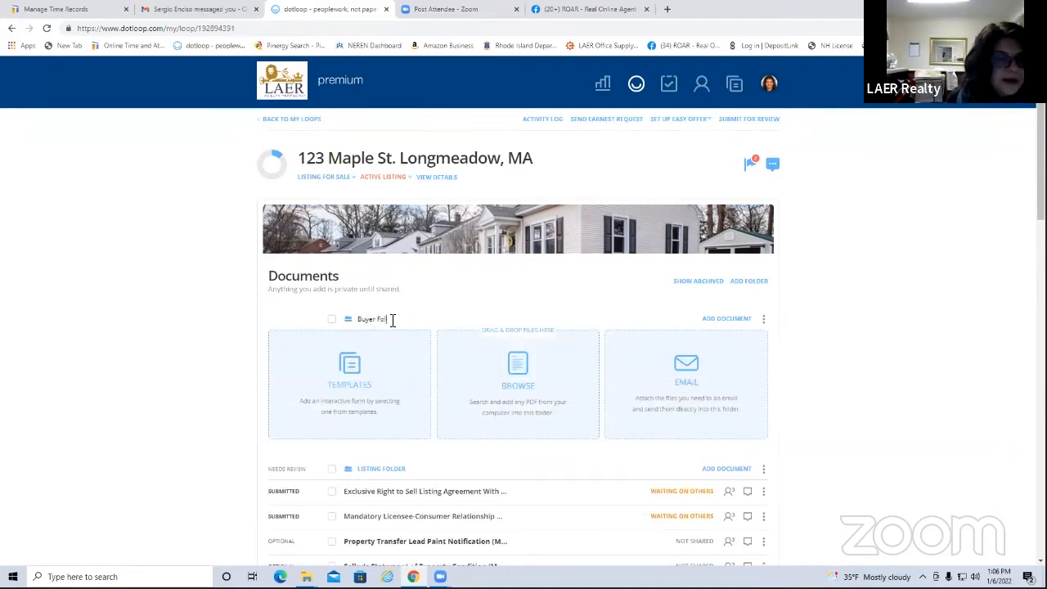
pyautogui.click(792, 312)
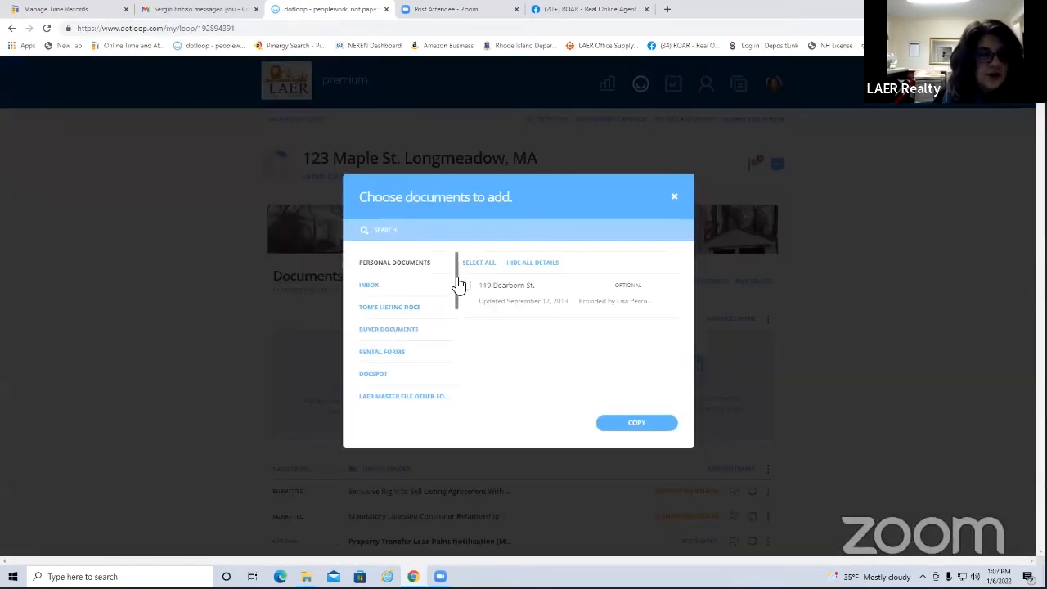
# Copy the 'OFFER' Contract to Purchase Real Estate from MA - LAER MASTER FILE into the loop
pyautogui.moveTo(457, 280); pyautogui.dragTo(459, 306)
pyautogui.click(397, 346)
pyautogui.click(412, 229)
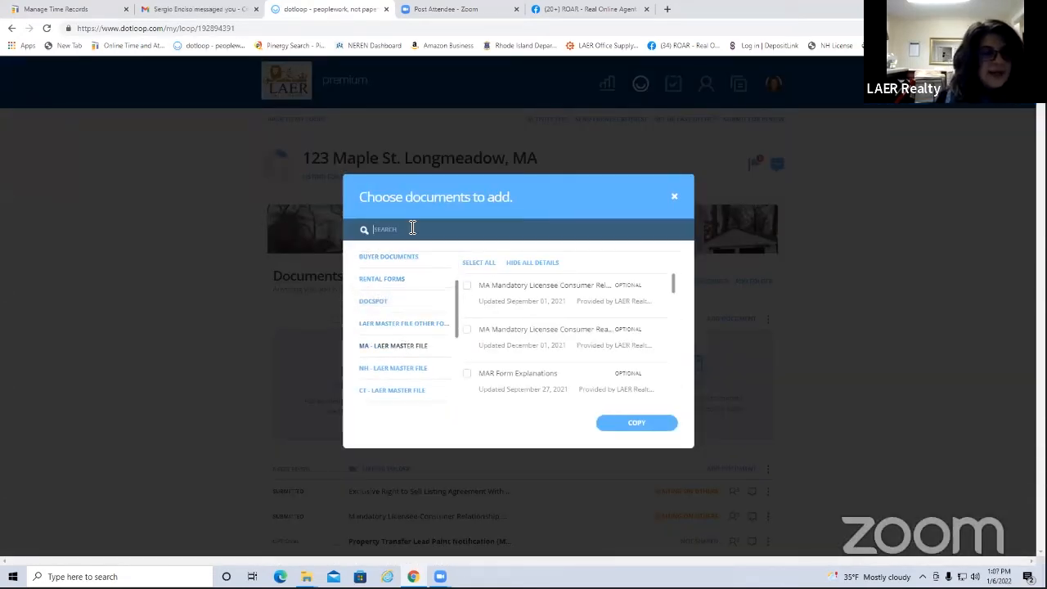
pyautogui.write('offer')
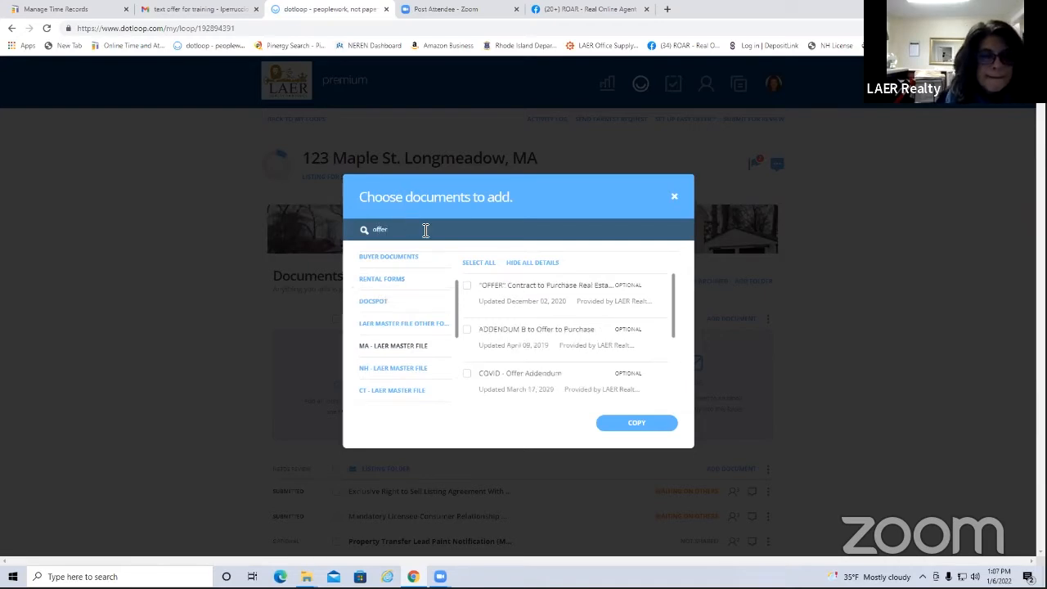
pyautogui.click(466, 286)
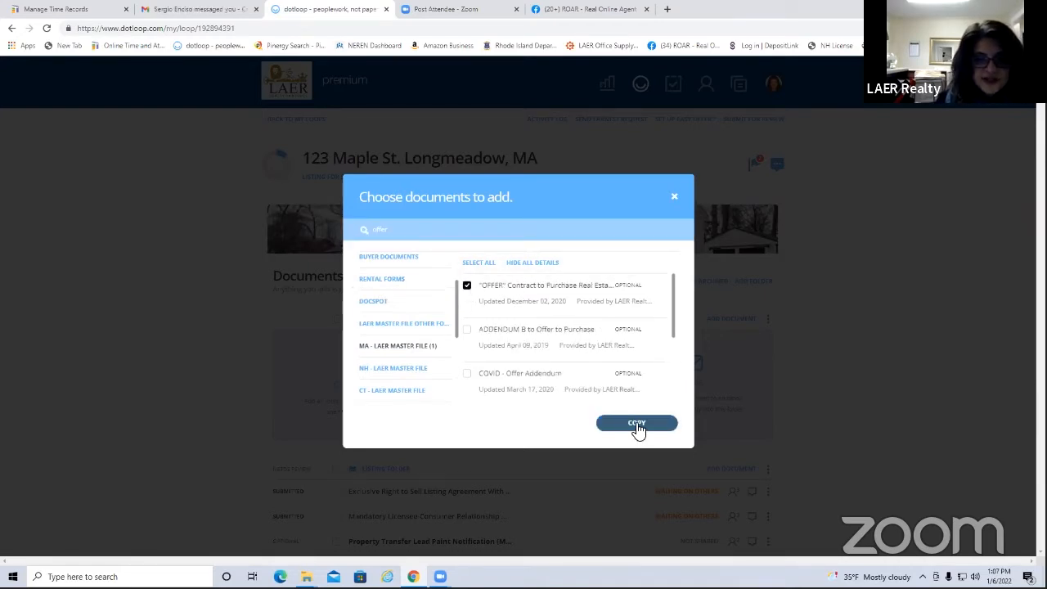
pyautogui.click(637, 424)
pyautogui.click(662, 467)
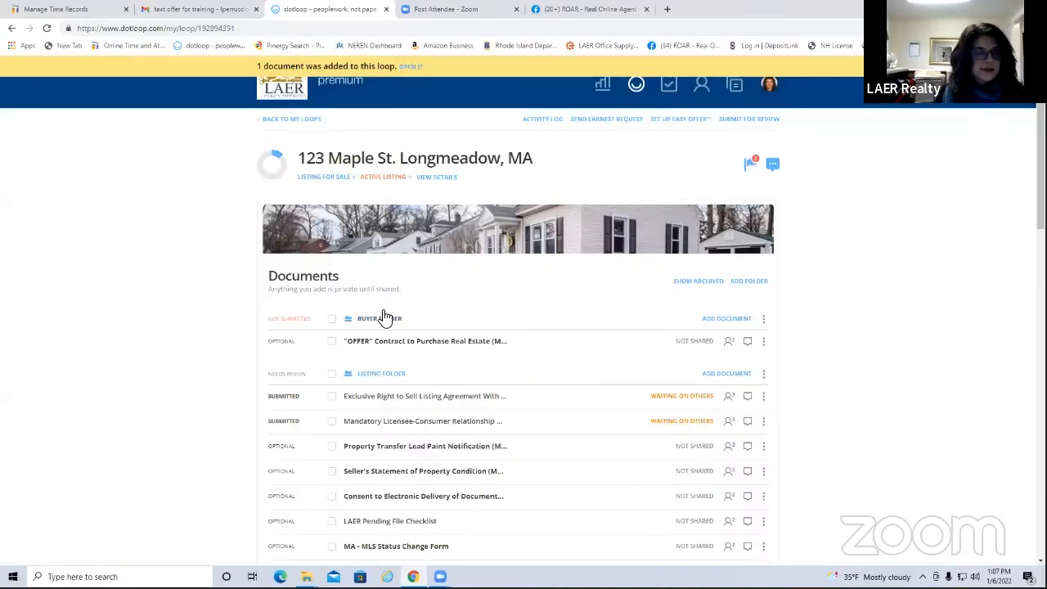
# Scroll the Documents list and open the LAER Pending File Checklist
pyautogui.moveTo(390, 341); pyautogui.dragTo(391, 384)
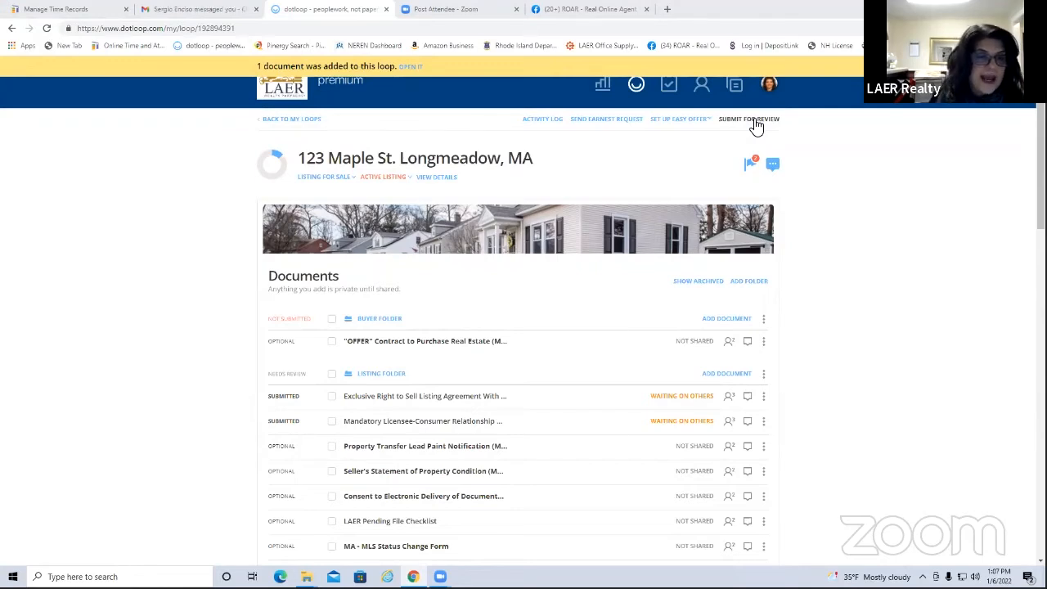
pyautogui.scroll(-2, 385, 425)
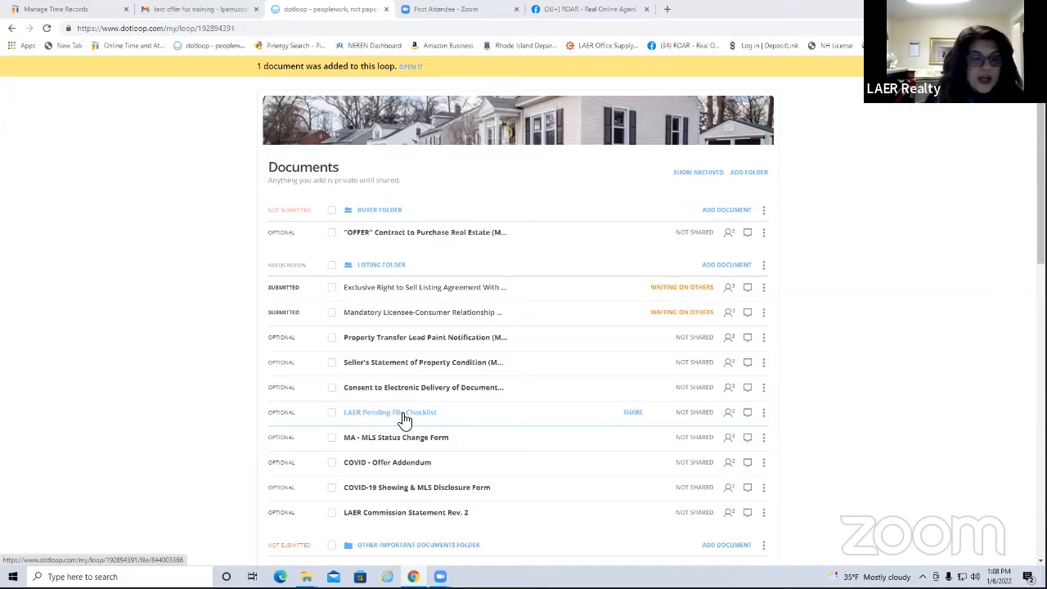
pyautogui.click(402, 415)
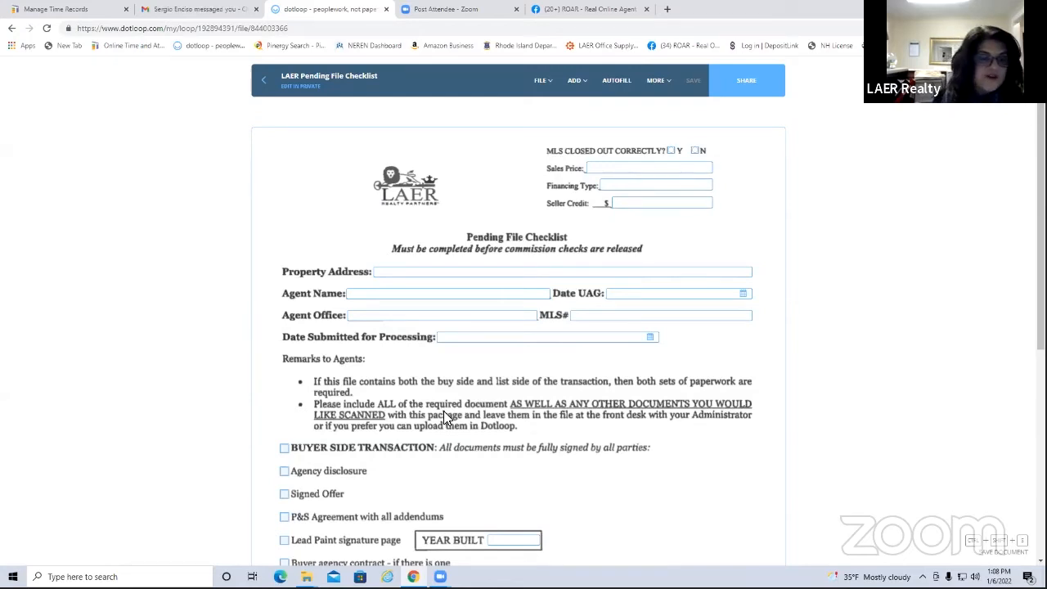
pyautogui.scroll(-3, 374, 367)
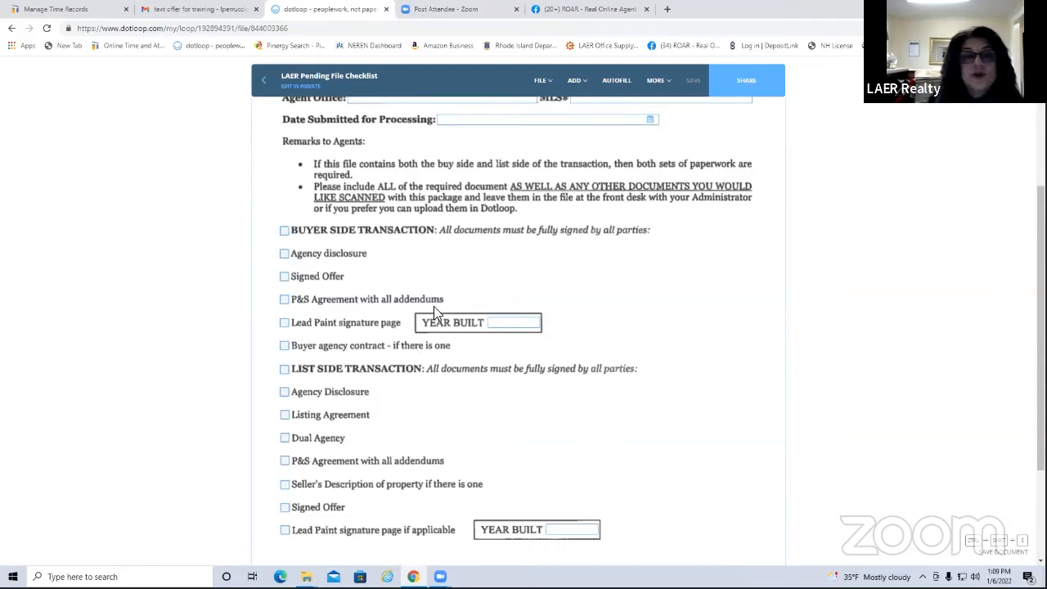
pyautogui.scroll(-2, 455, 339)
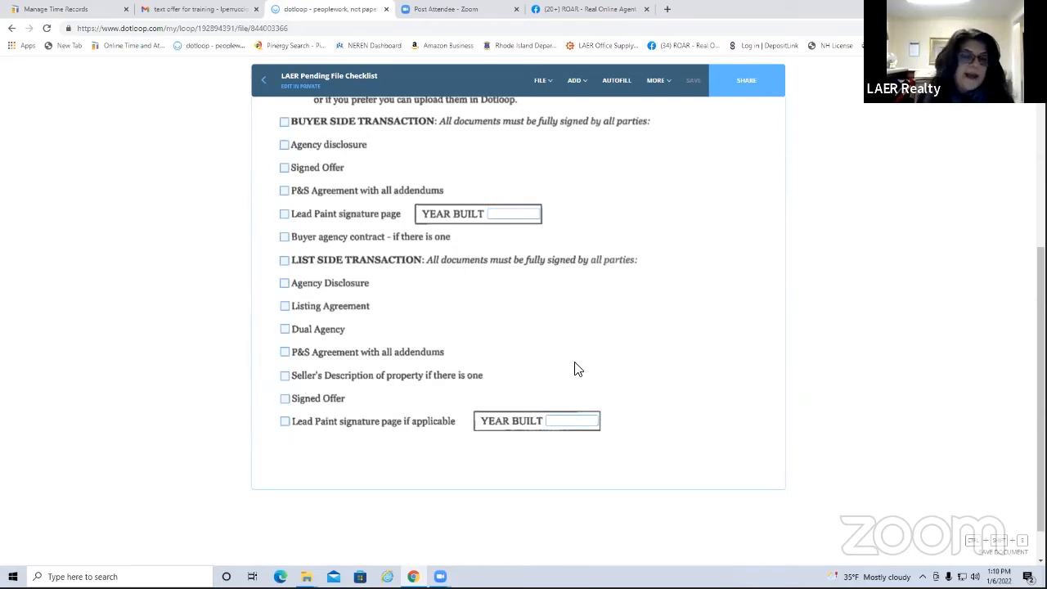
pyautogui.scroll(4, 575, 364)
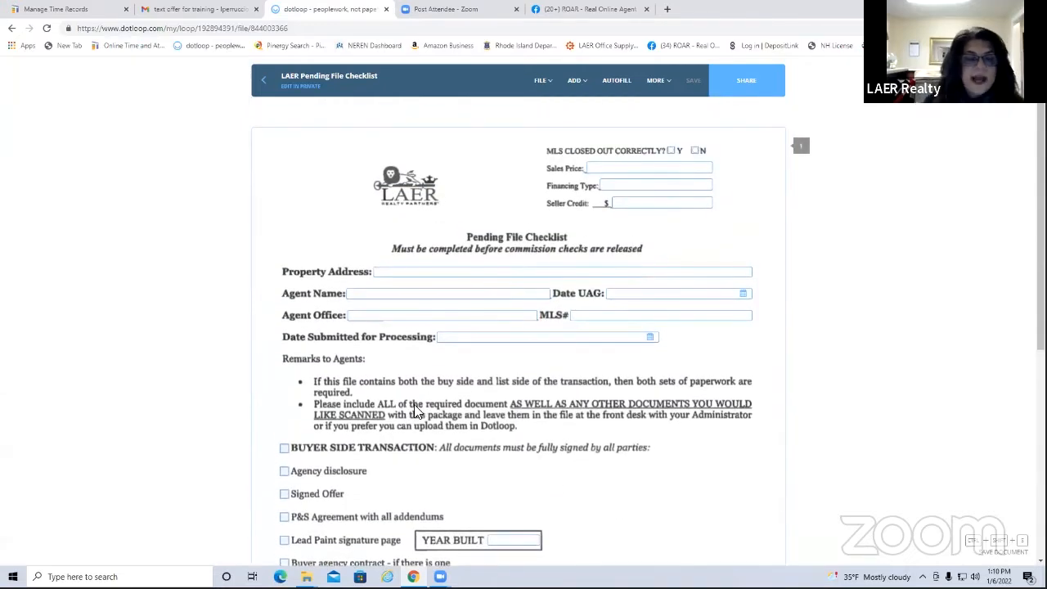
pyautogui.scroll(-2, 400, 413)
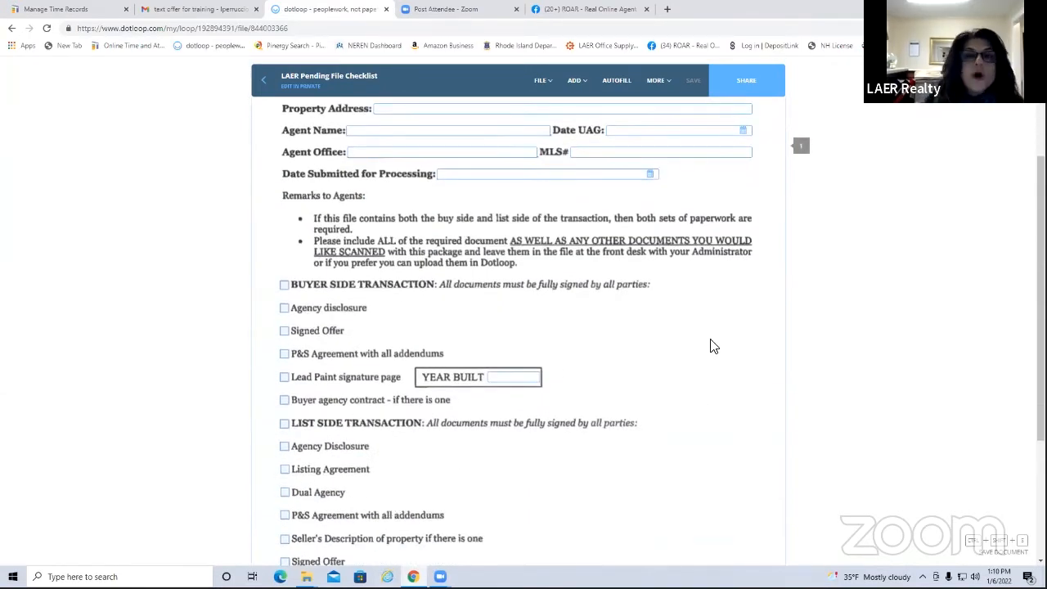
pyautogui.scroll(2, 662, 292)
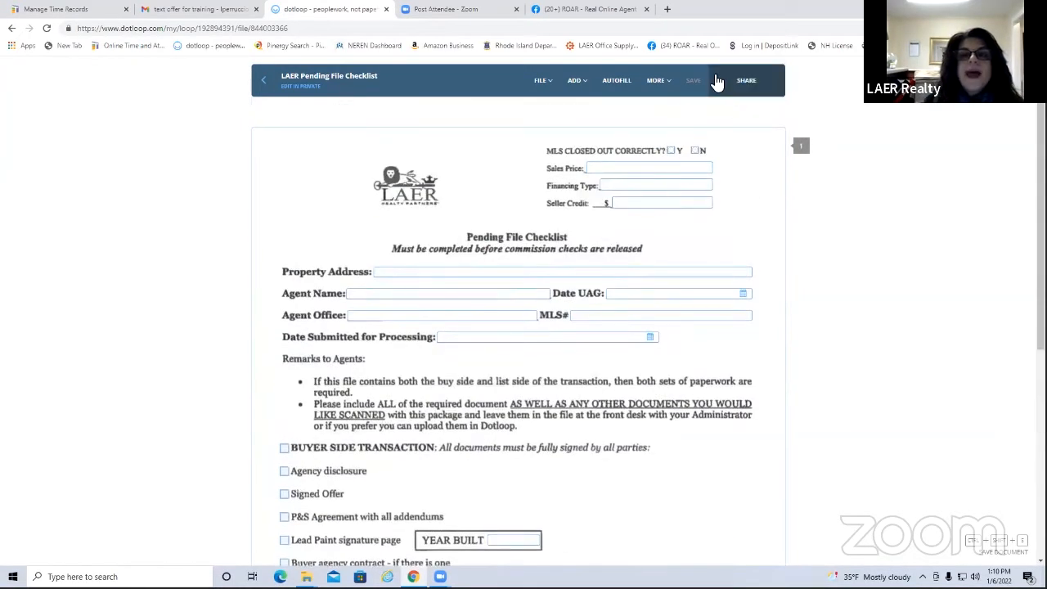
# Leave the checklist, skip Submit for Review, and open the New purchase loop from all loops
pyautogui.click(264, 82)
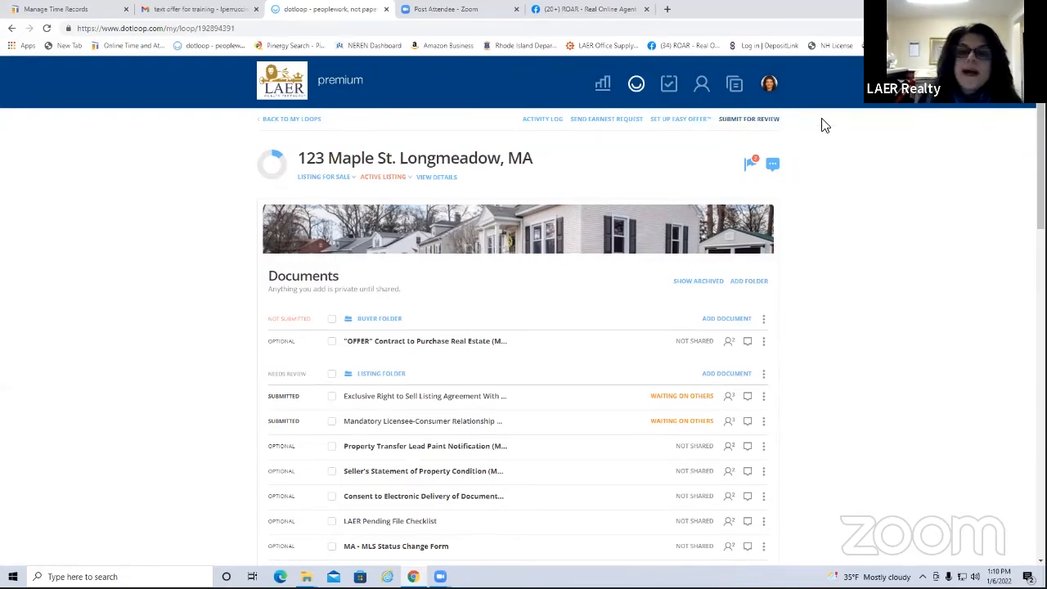
pyautogui.click(745, 123)
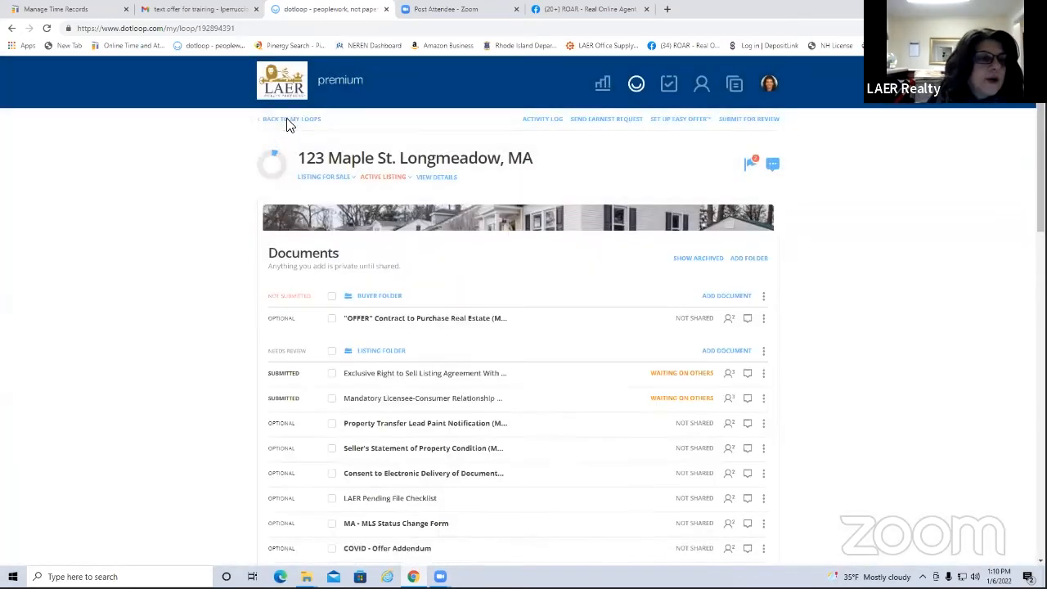
pyautogui.click(290, 121)
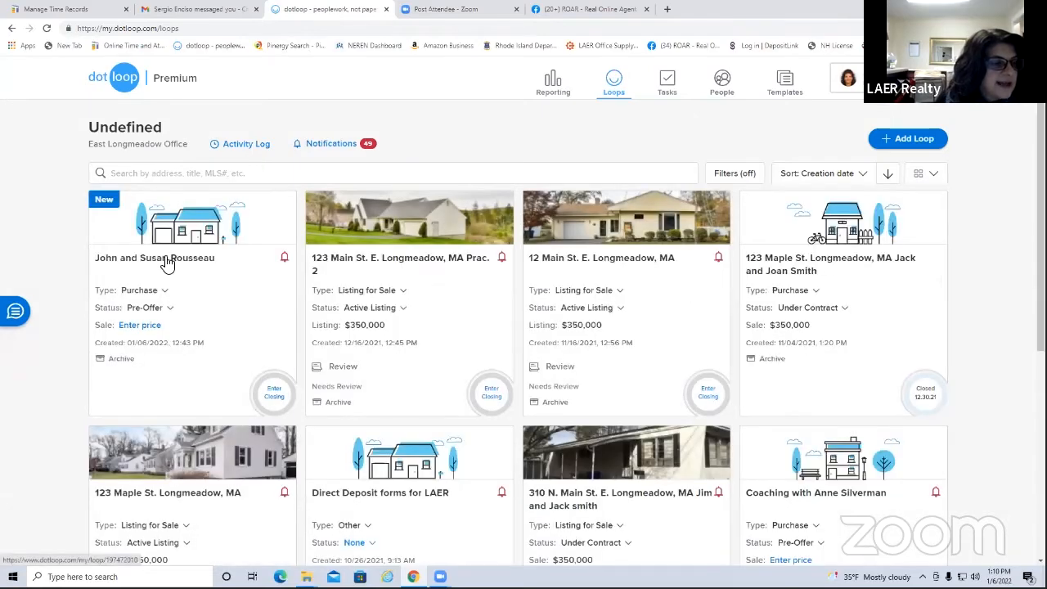
pyautogui.click(167, 262)
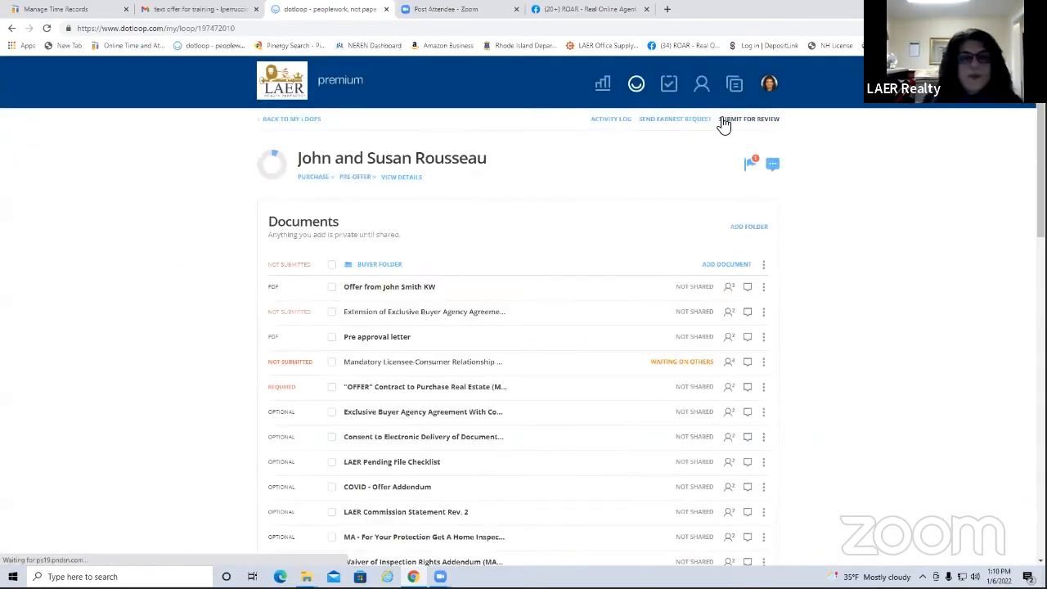
# Start Submit for Review on the Rousseau loop, test street number 123, and scroll the required details
pyautogui.click(764, 120)
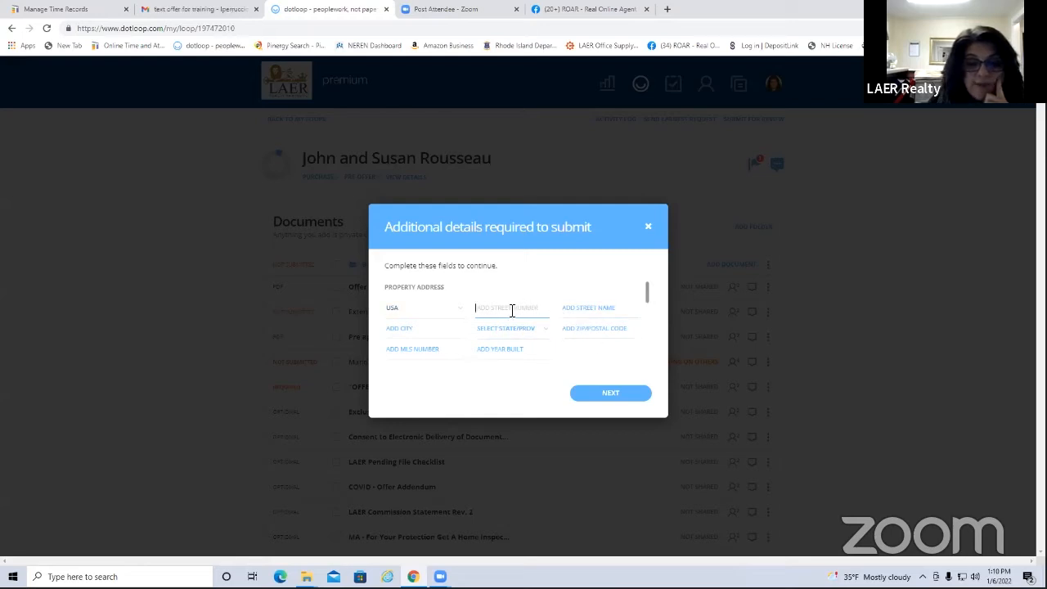
pyautogui.write('123')
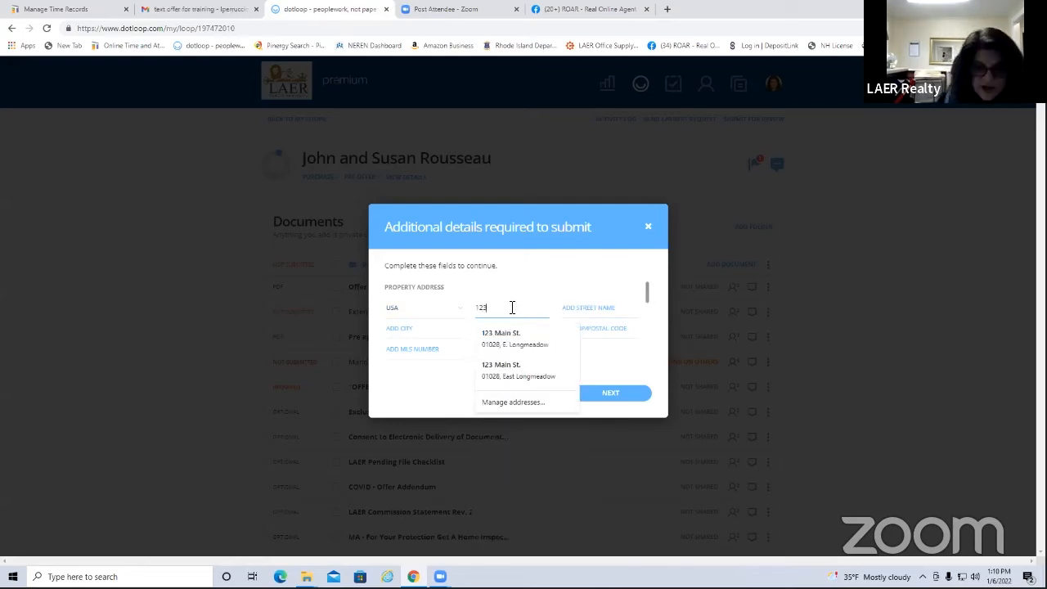
pyautogui.moveTo(493, 308); pyautogui.dragTo(467, 310)
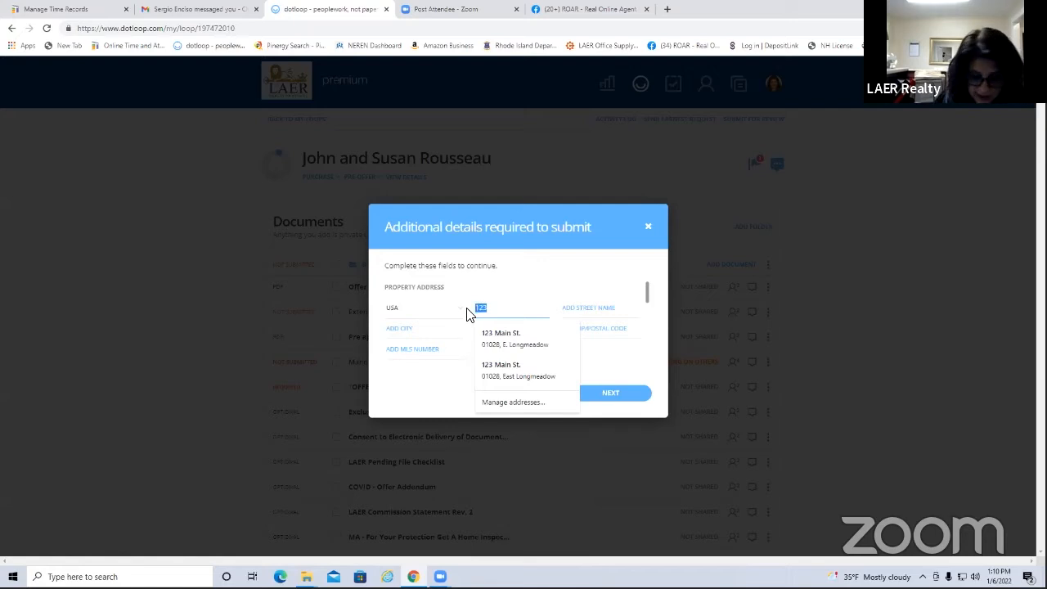
pyautogui.press('BackSpace')
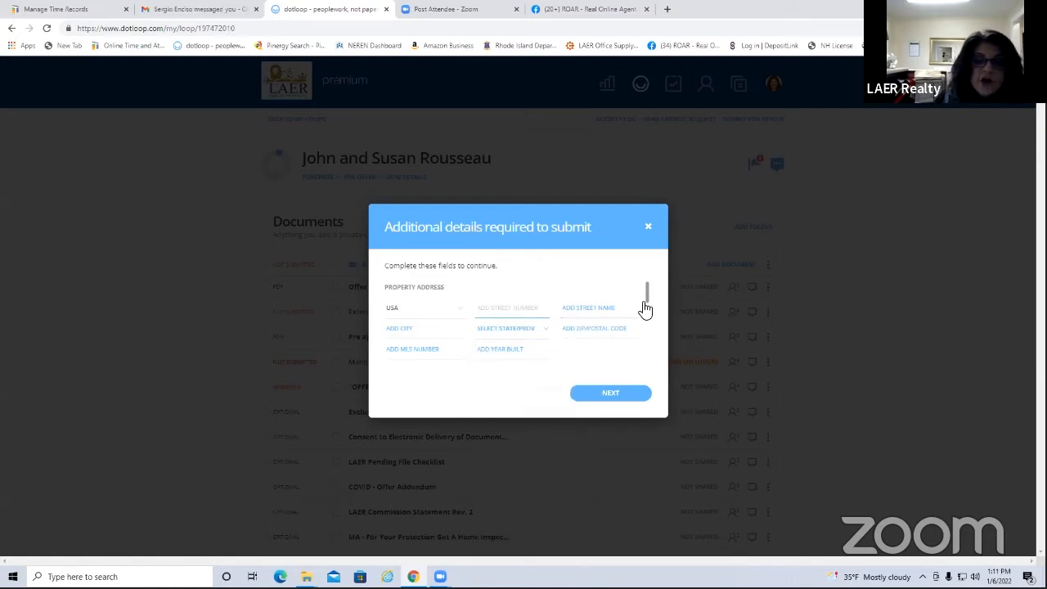
pyautogui.moveTo(647, 299); pyautogui.dragTo(640, 328)
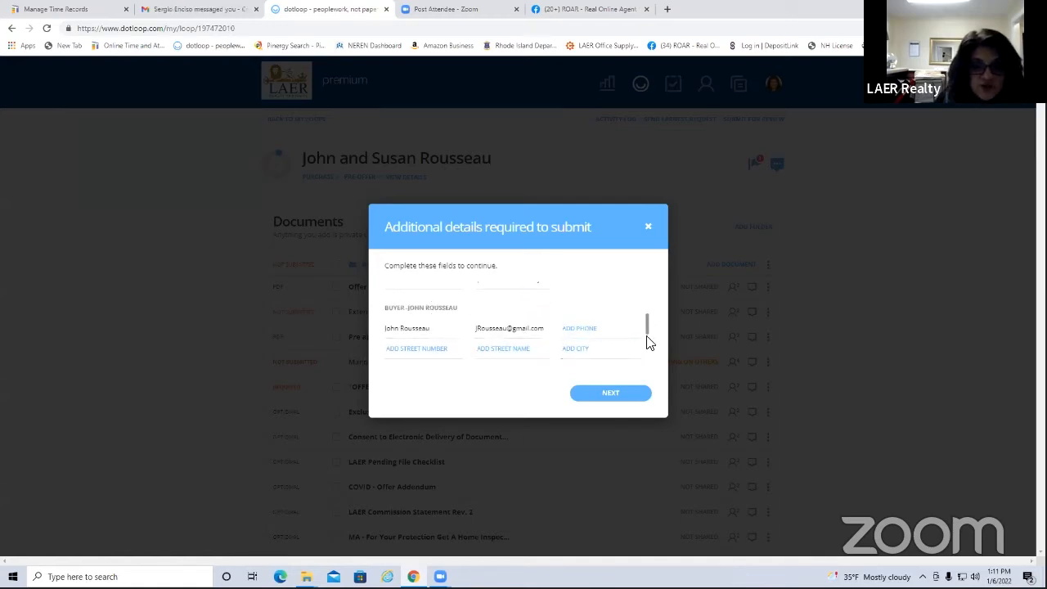
pyautogui.moveTo(647, 334); pyautogui.dragTo(652, 362)
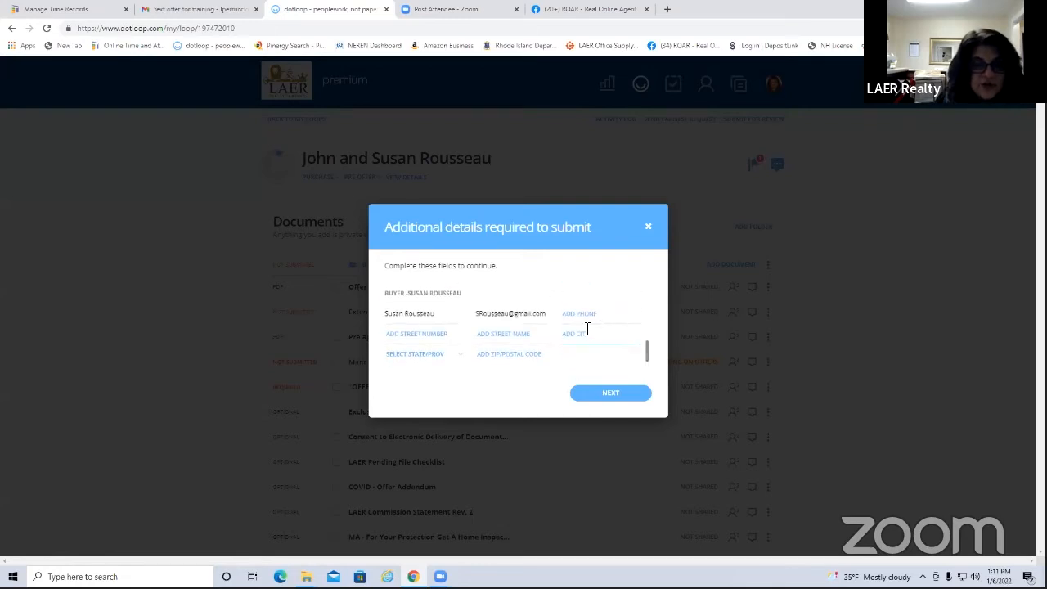
pyautogui.moveTo(648, 364); pyautogui.dragTo(650, 374)
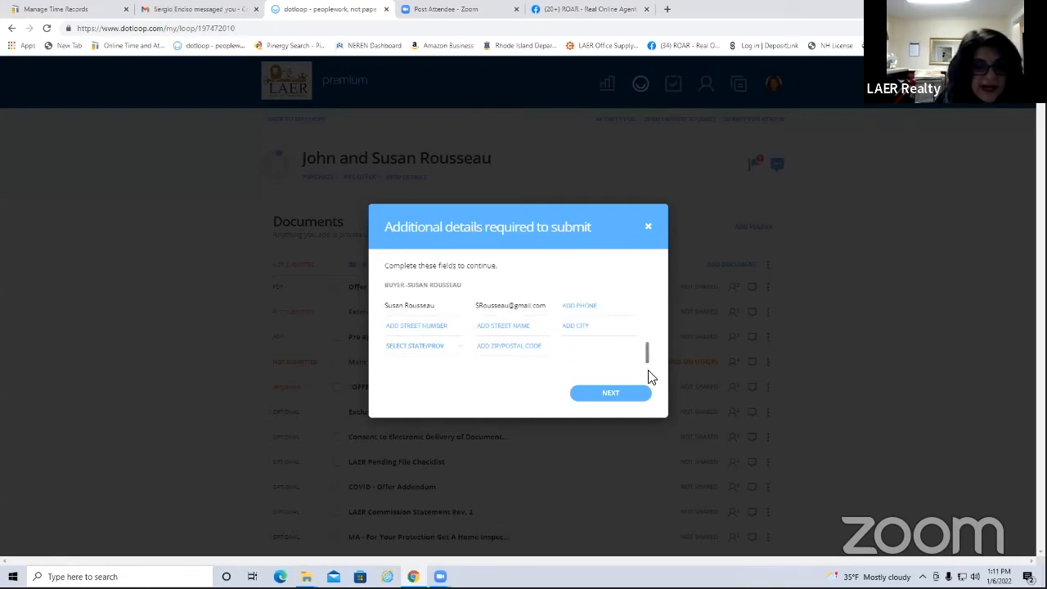
# Fill in the property's street number, street name, city, state and ZIP code in the loop details
pyautogui.click(647, 226)
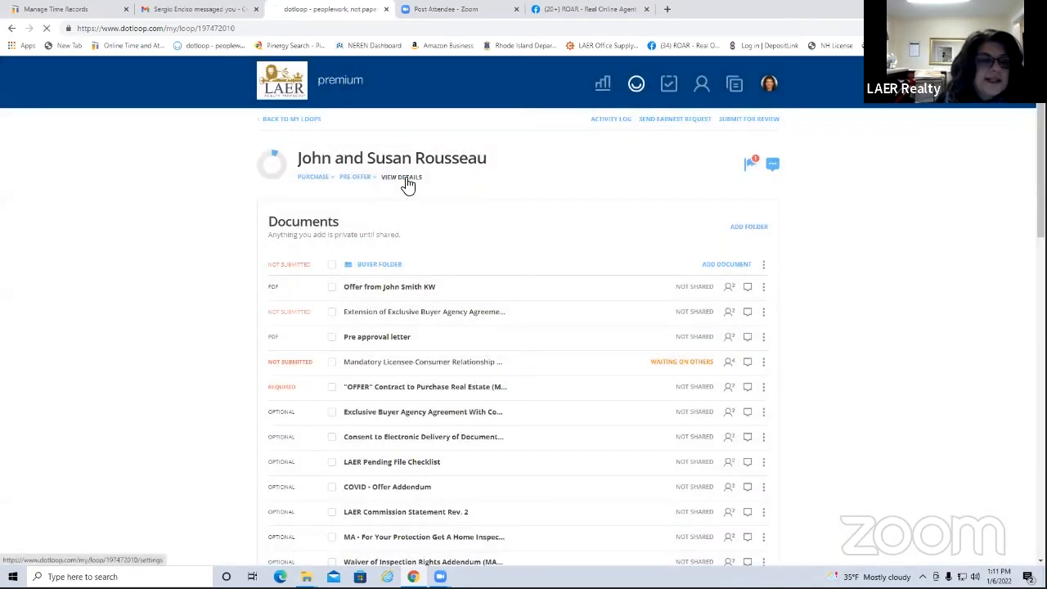
pyautogui.click(407, 180)
pyautogui.scroll(-2, 458, 355)
pyautogui.scroll(-2, 489, 368)
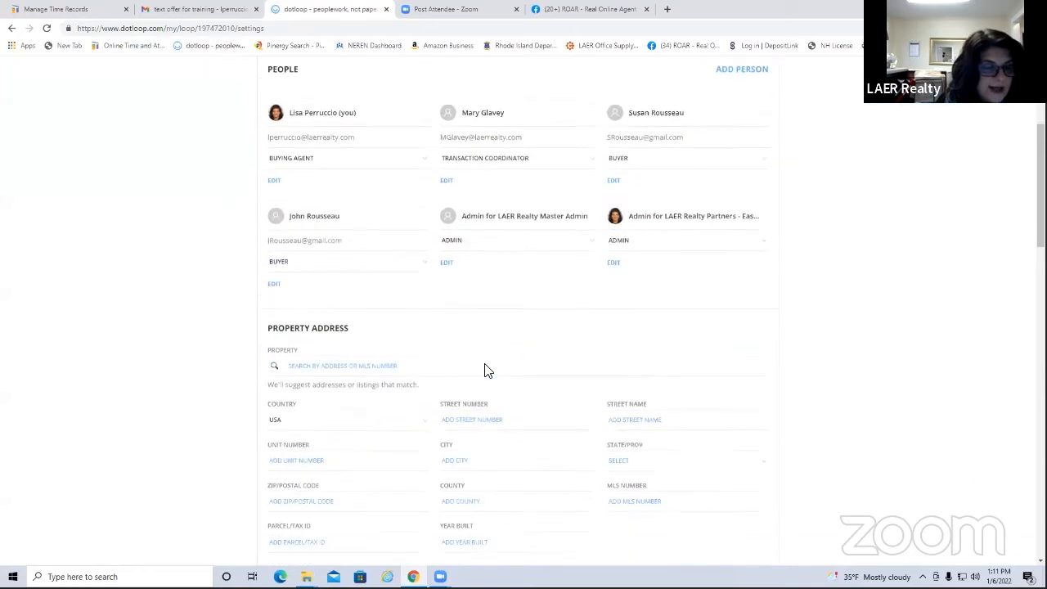
pyautogui.click(465, 394)
pyautogui.scroll(2, 607, 303)
pyautogui.scroll(-2, 646, 315)
pyautogui.write('123')
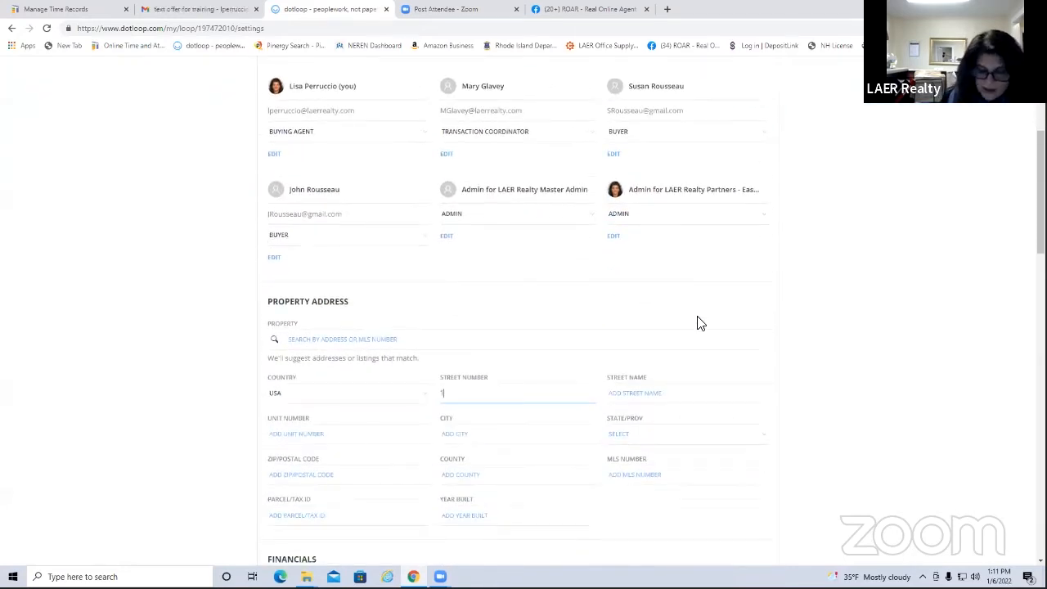
pyautogui.press('Tab')
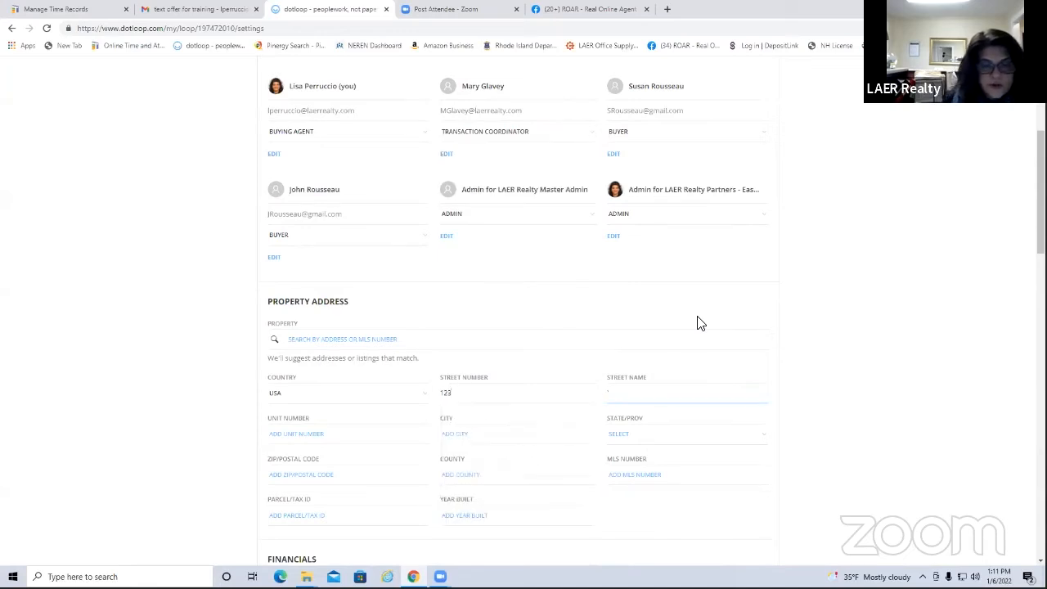
pyautogui.write('Main St.')
pyautogui.press('Tab')
pyautogui.write('E')
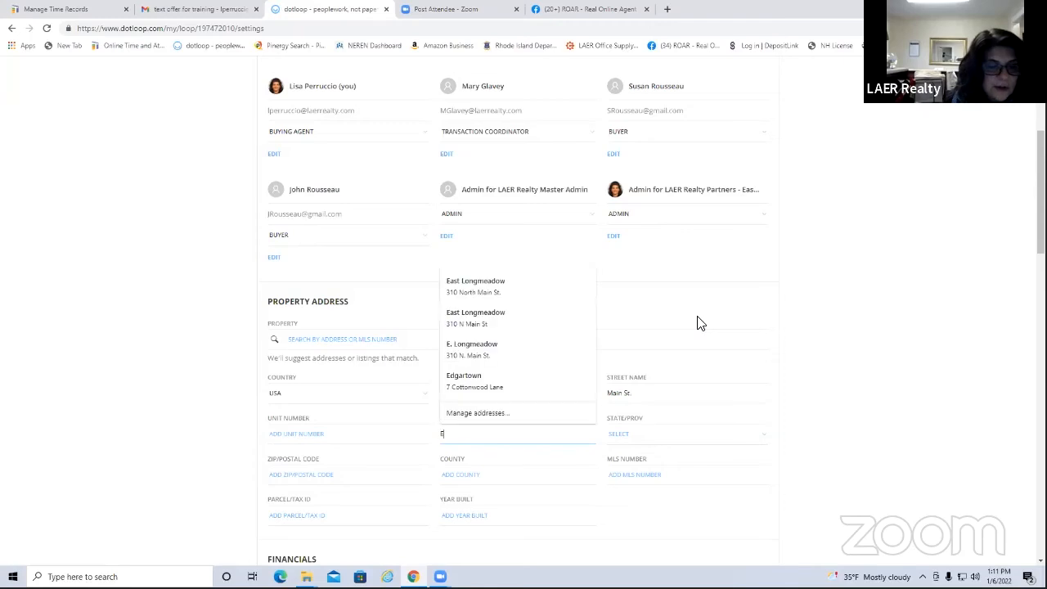
pyautogui.write('. Longmeadow')
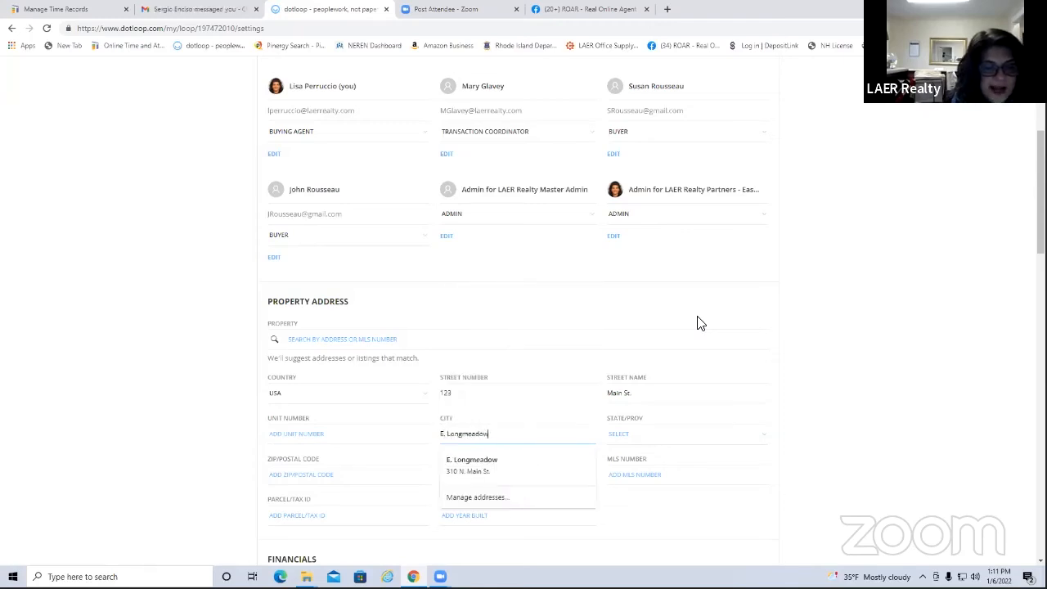
pyautogui.press('Tab')
pyautogui.write('ma')
pyautogui.press('Tab')
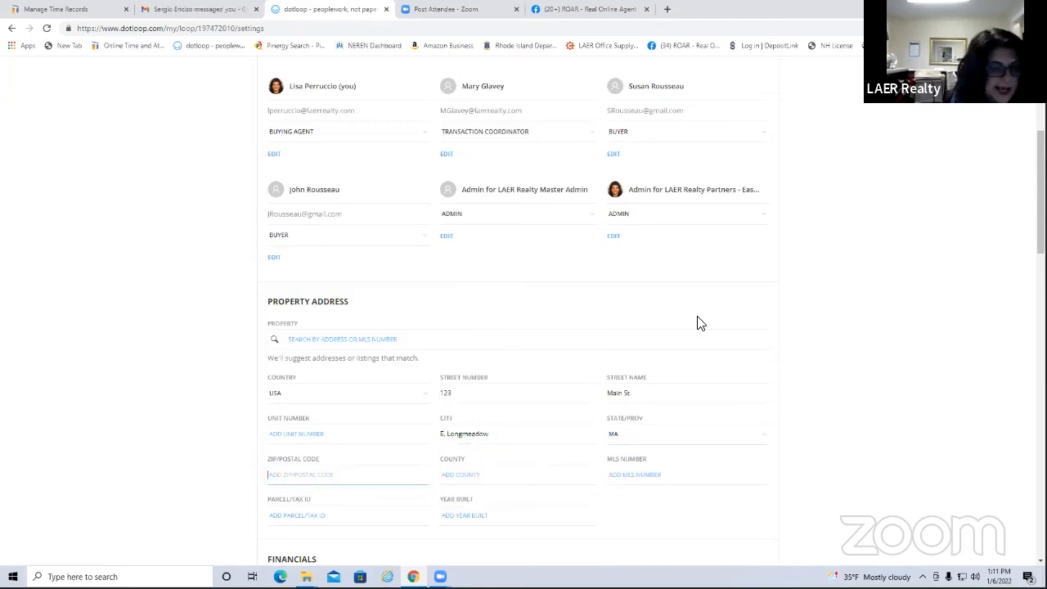
pyautogui.write('01028')
pyautogui.press('Tab')
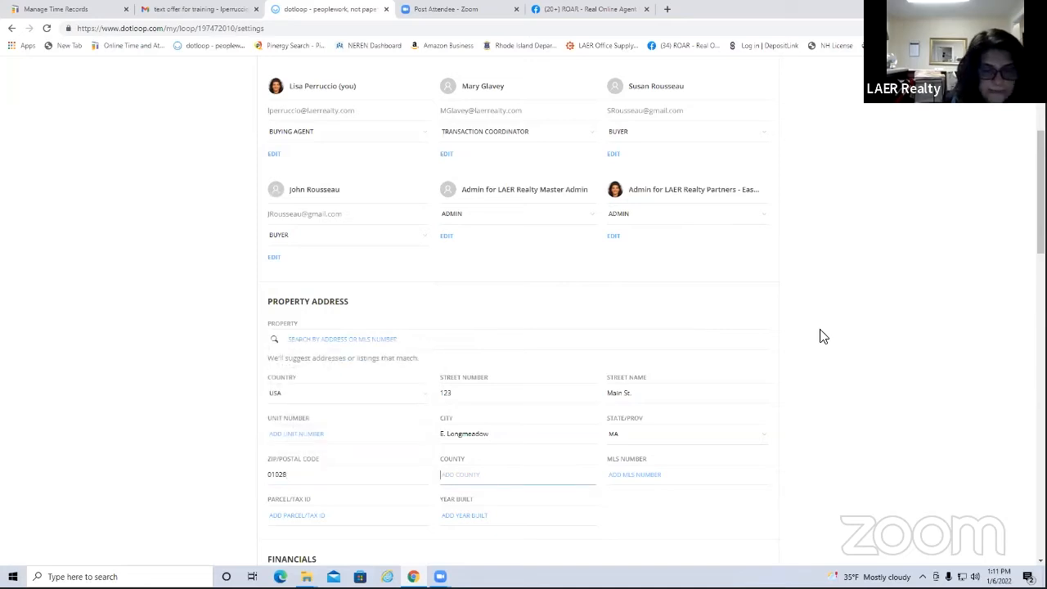
# Set the property's MLS number to 72781005 and save the loop settings
pyautogui.click(655, 481)
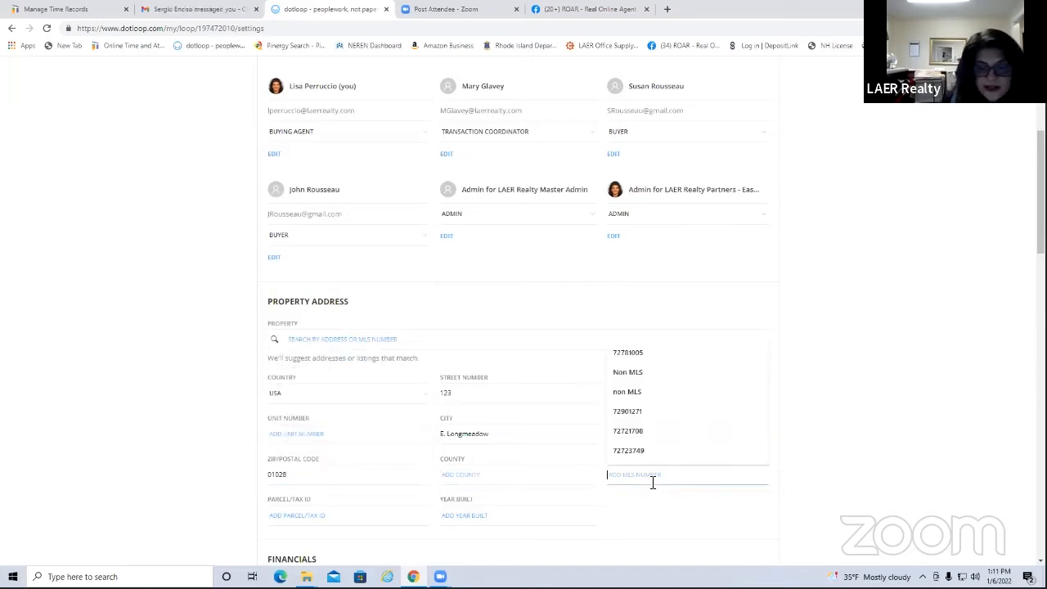
pyautogui.click(619, 357)
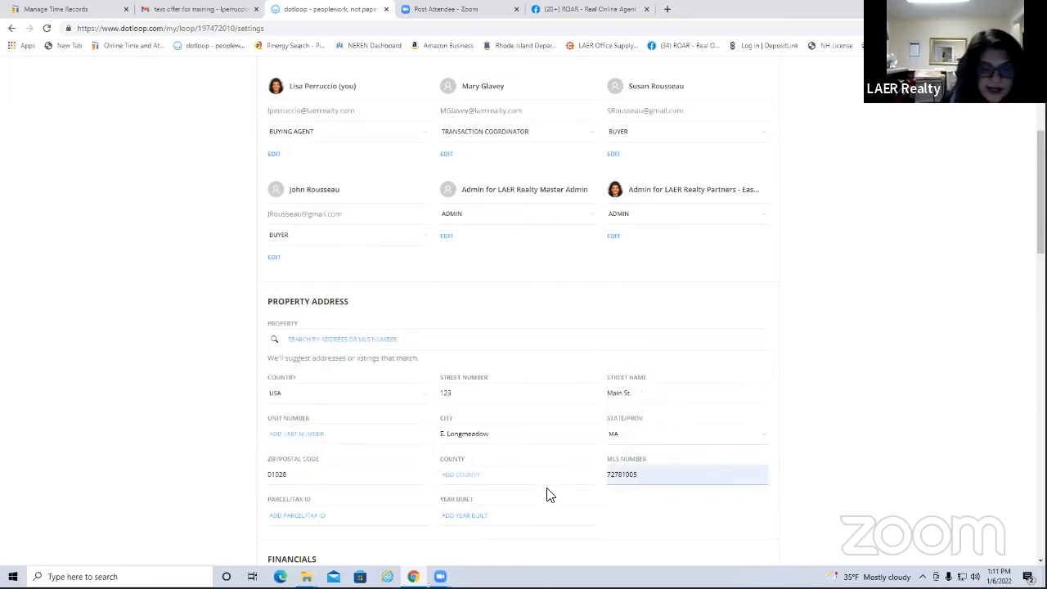
pyautogui.scroll(-1, 550, 491)
pyautogui.scroll(2, 739, 319)
pyautogui.scroll(2, 739, 319)
pyautogui.click(765, 217)
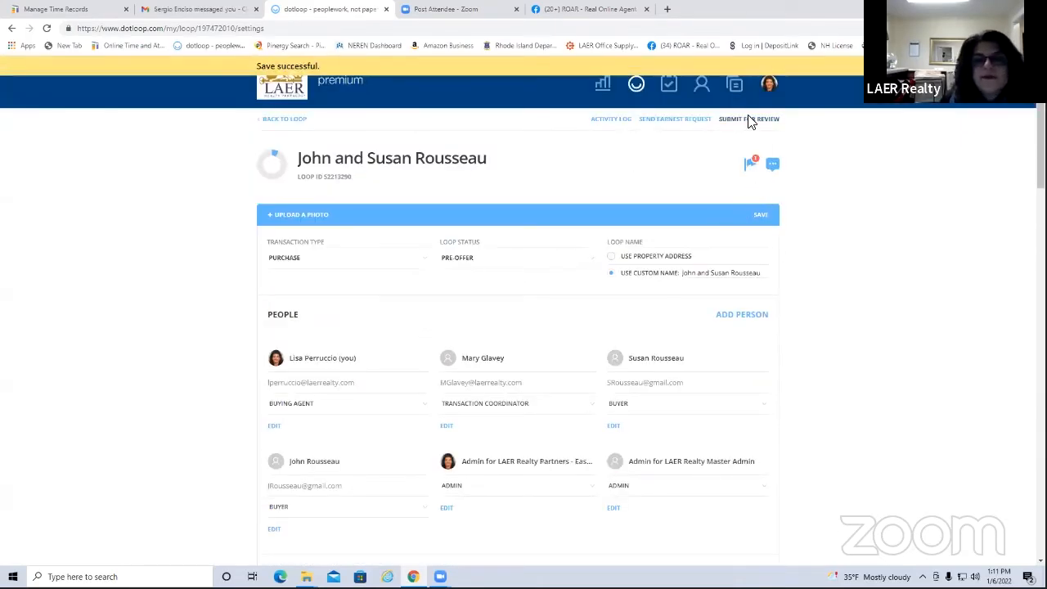
# Enter 1998 as the year built and save the loop settings again
pyautogui.click(748, 120)
pyautogui.click(498, 356)
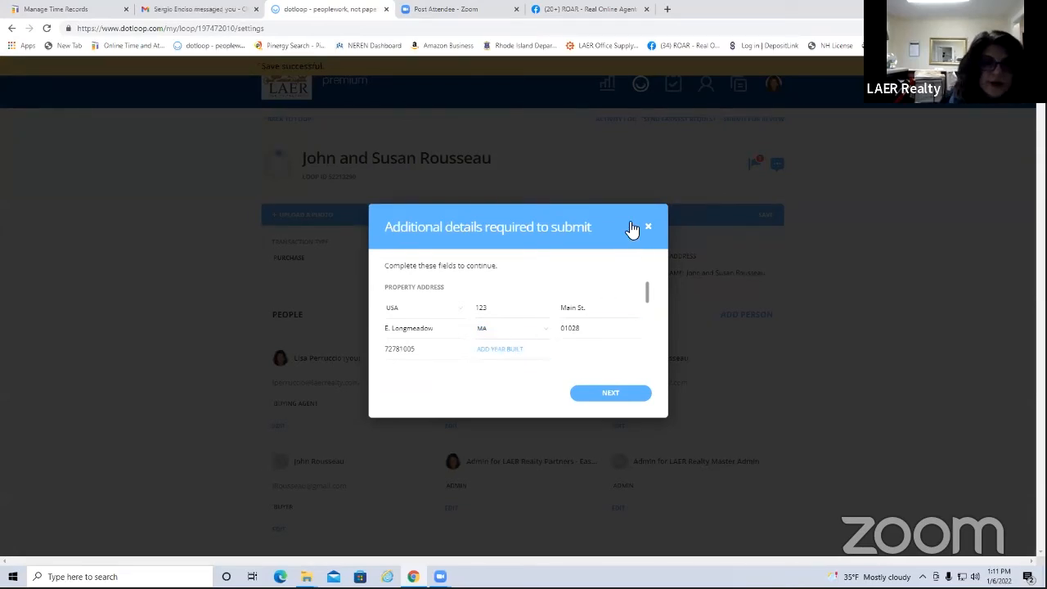
pyautogui.click(648, 226)
pyautogui.scroll(-3, 523, 355)
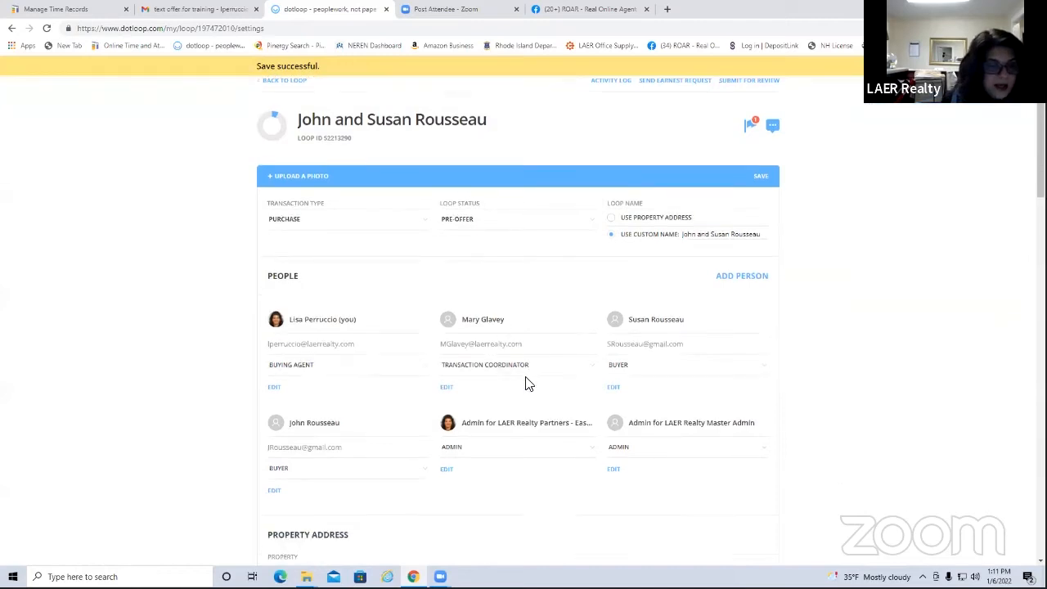
pyautogui.scroll(-2, 530, 396)
pyautogui.click(480, 407)
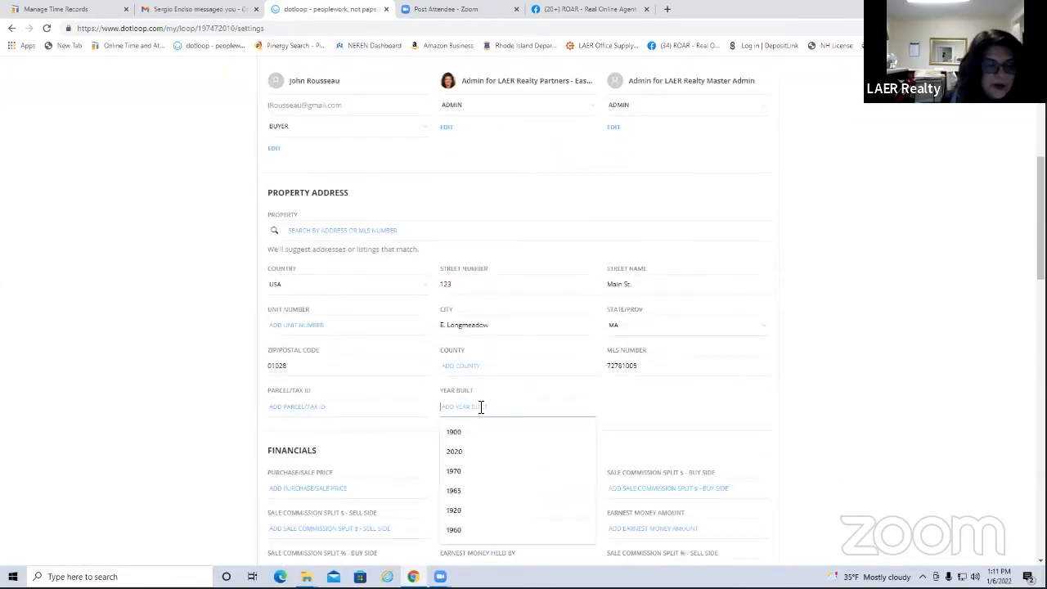
pyautogui.write('1998')
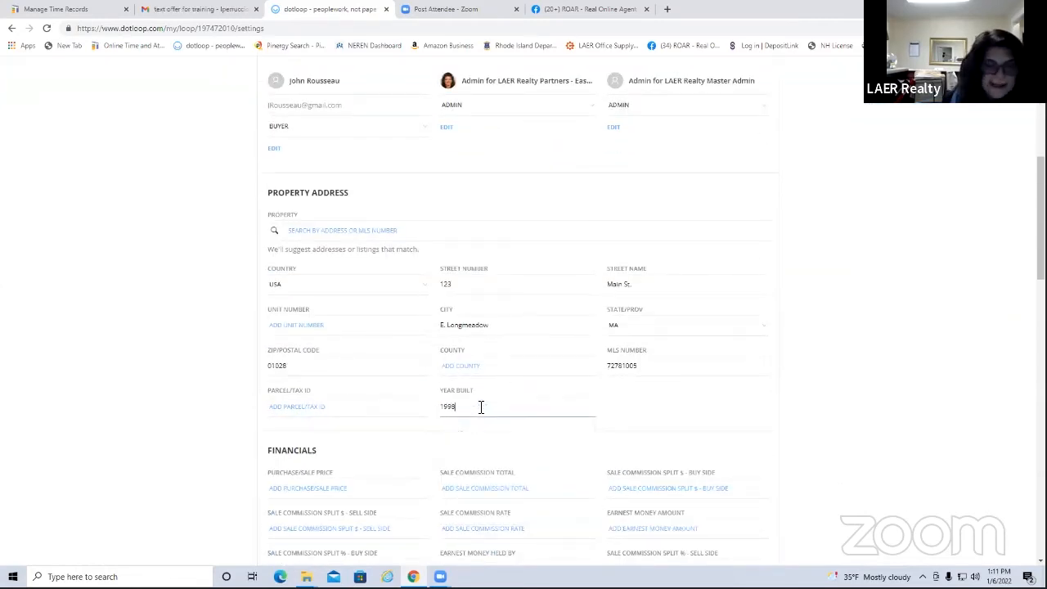
pyautogui.scroll(3, 793, 168)
pyautogui.click(749, 105)
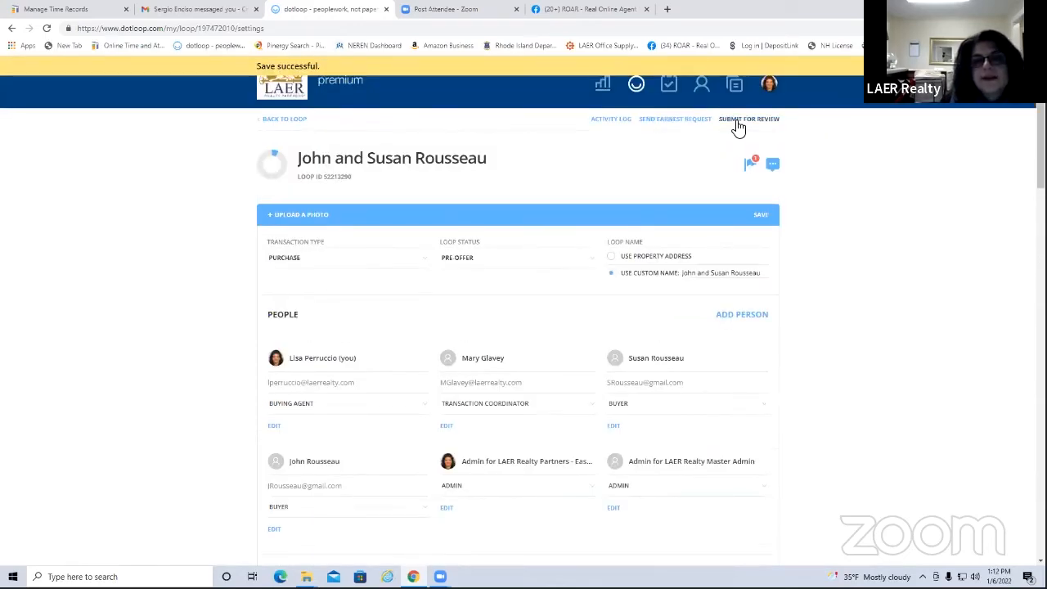
pyautogui.click(734, 118)
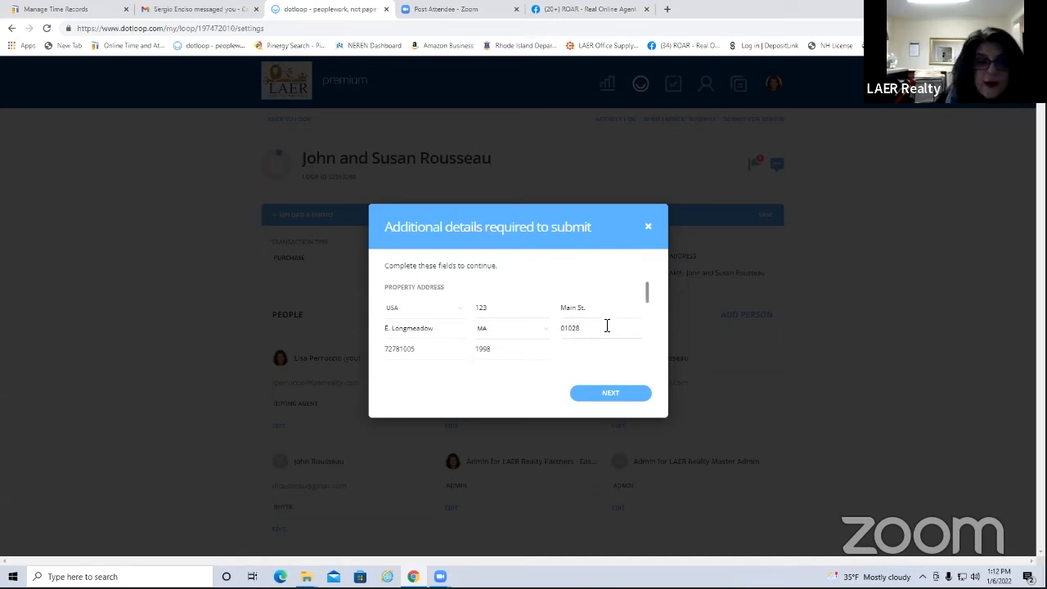
pyautogui.scroll(-2, 589, 328)
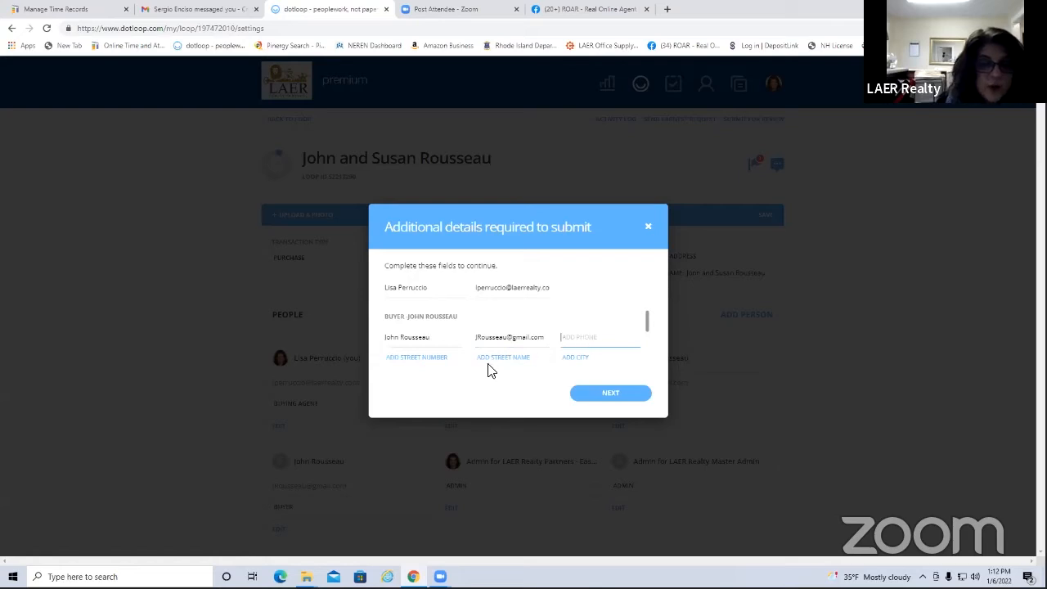
pyautogui.scroll(-1, 524, 365)
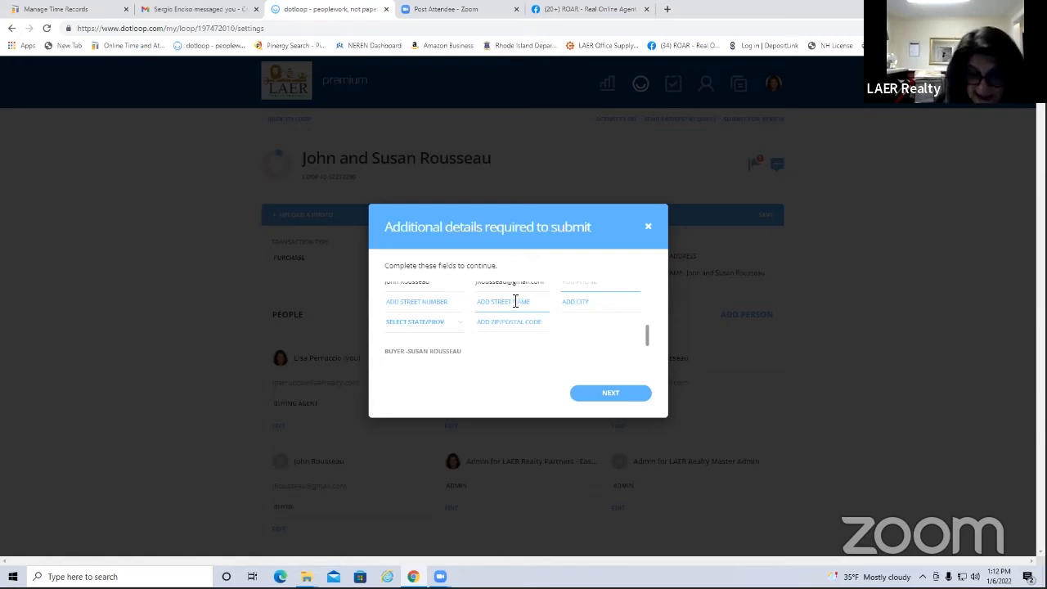
pyautogui.click(649, 227)
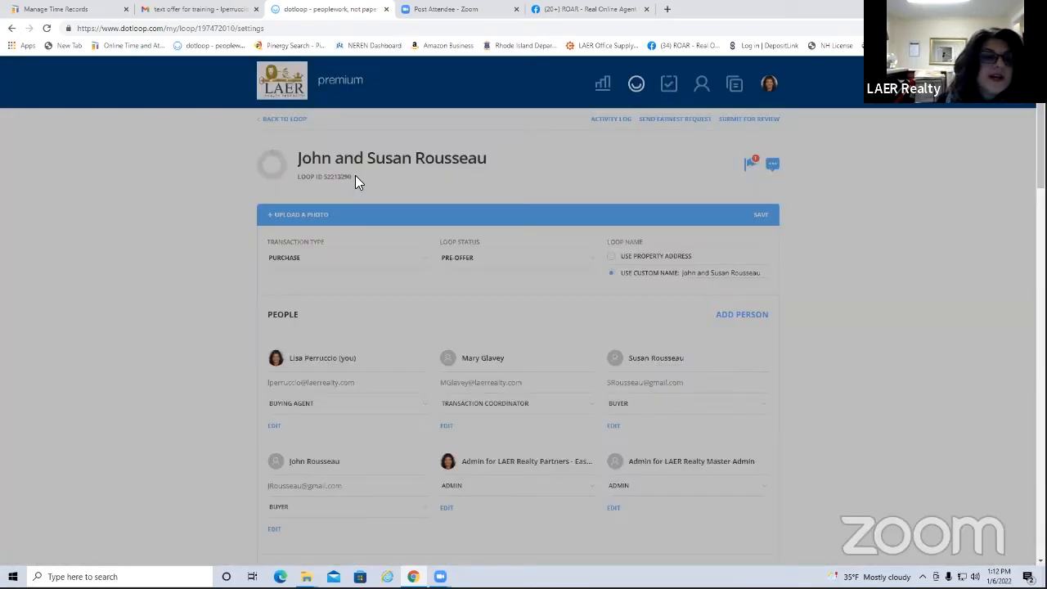
pyautogui.scroll(-2, 742, 369)
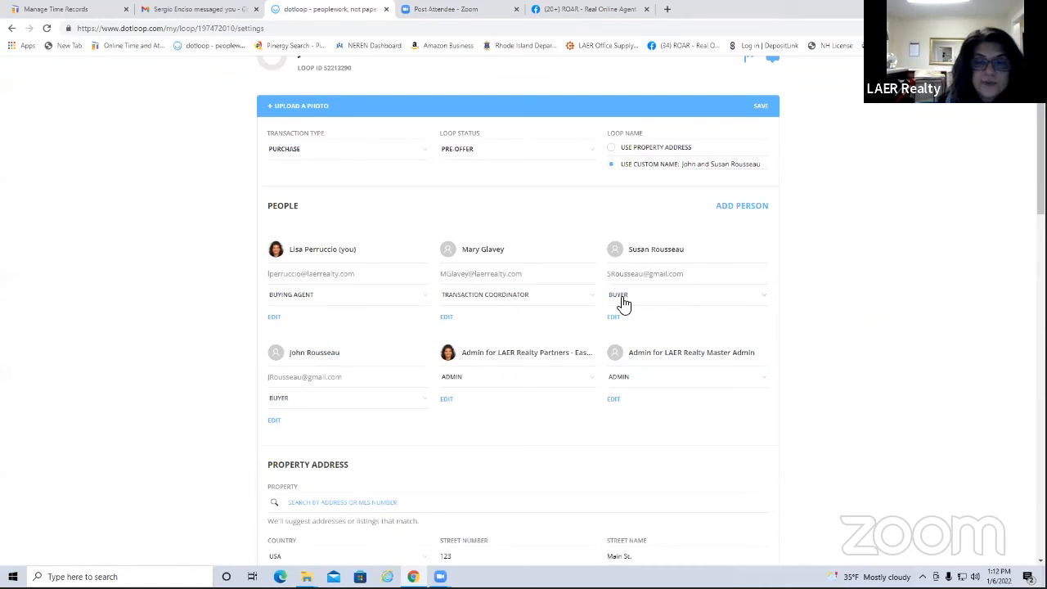
# Edit the top-right buyer's contact and enter their phone number
pyautogui.click(614, 318)
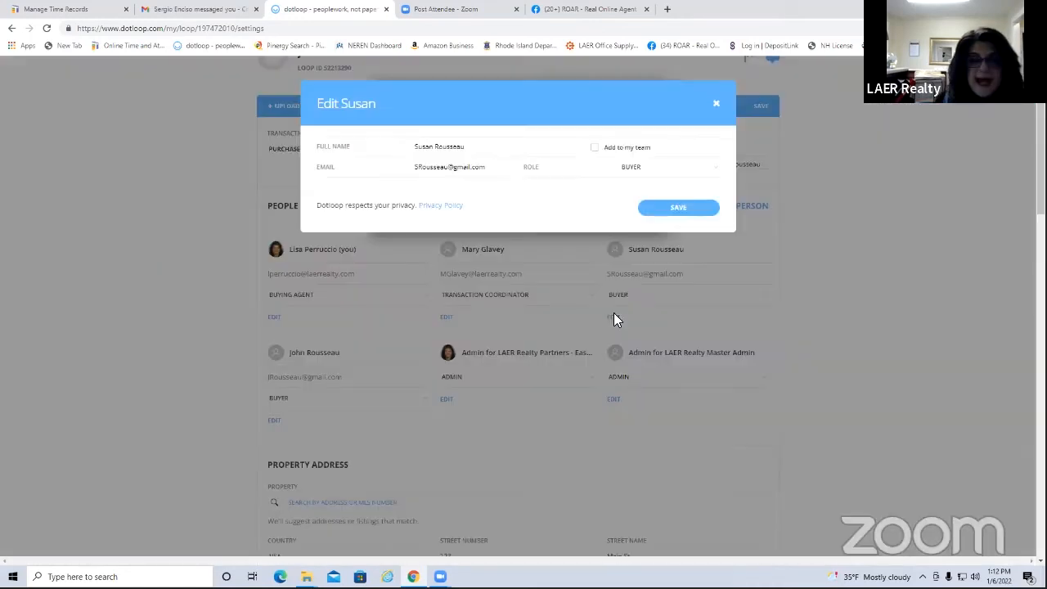
pyautogui.click(433, 344)
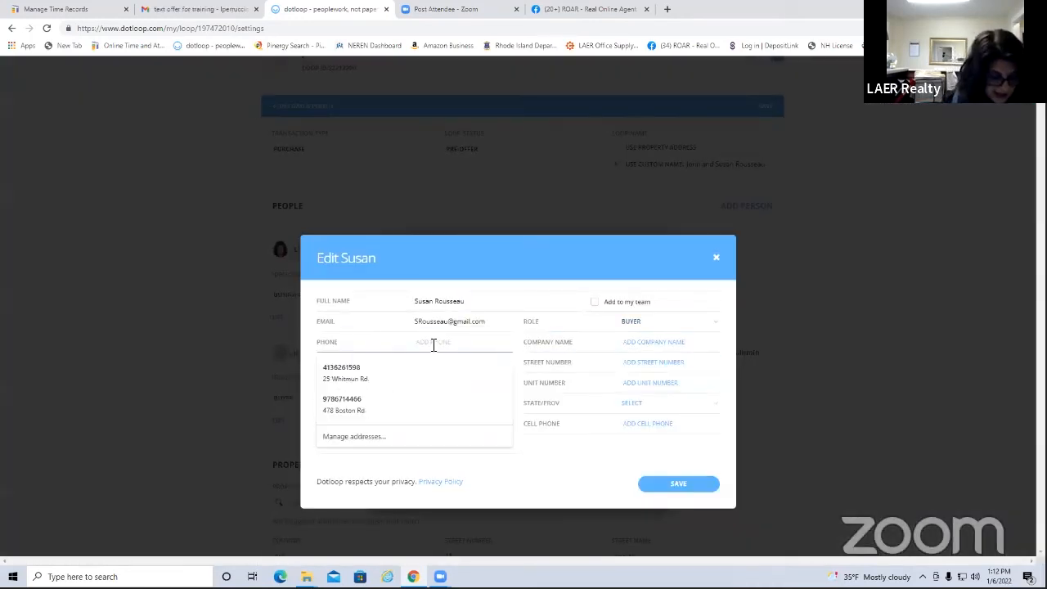
pyautogui.write('5')
pyautogui.press('BackSpace')
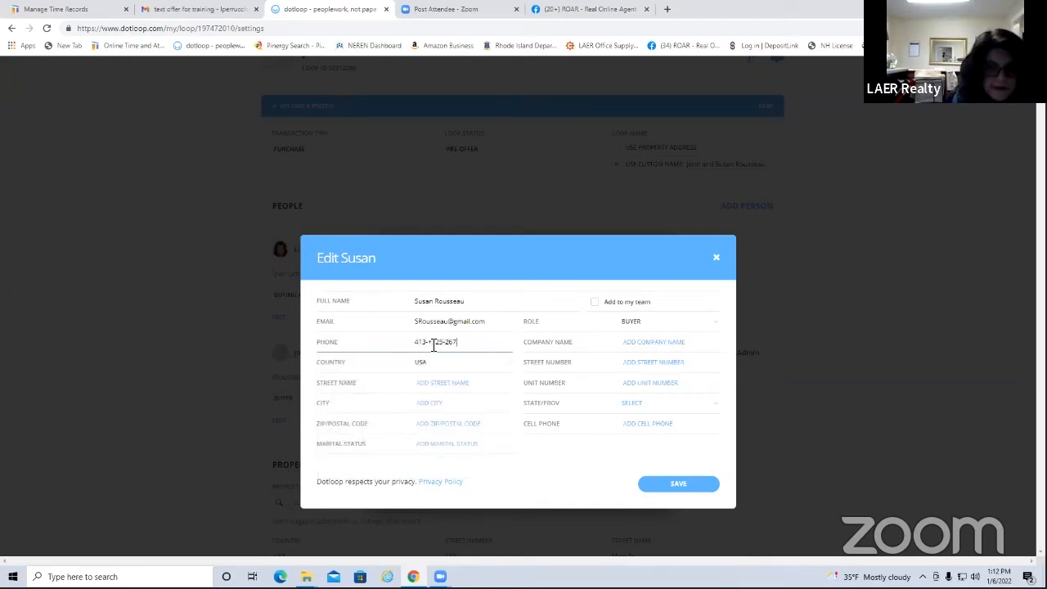
# Add the buyer's home street address, city, state and ZIP, and save the contact
pyautogui.click(646, 365)
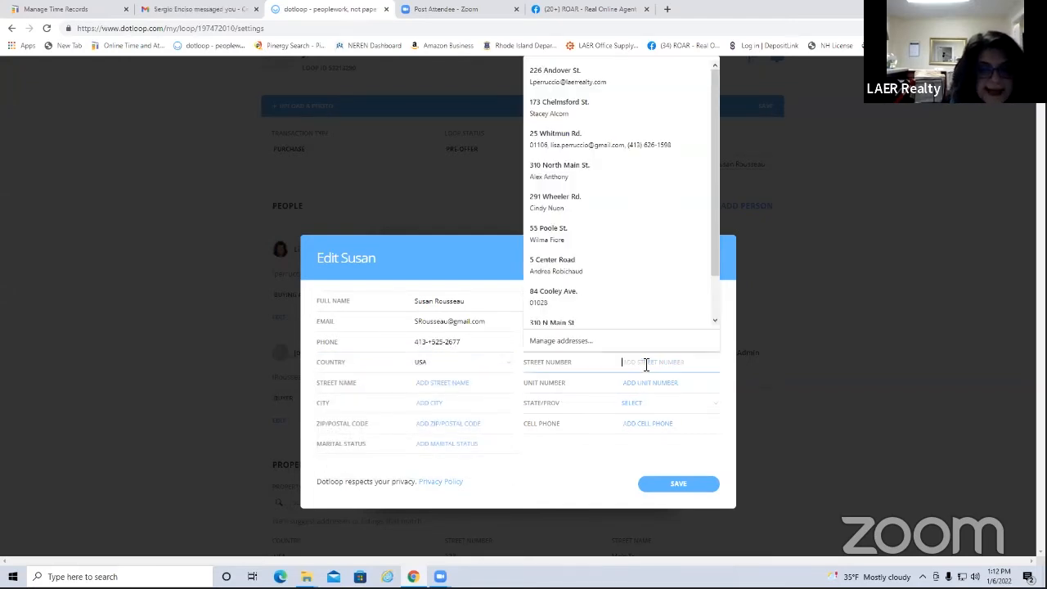
pyautogui.press('Tab')
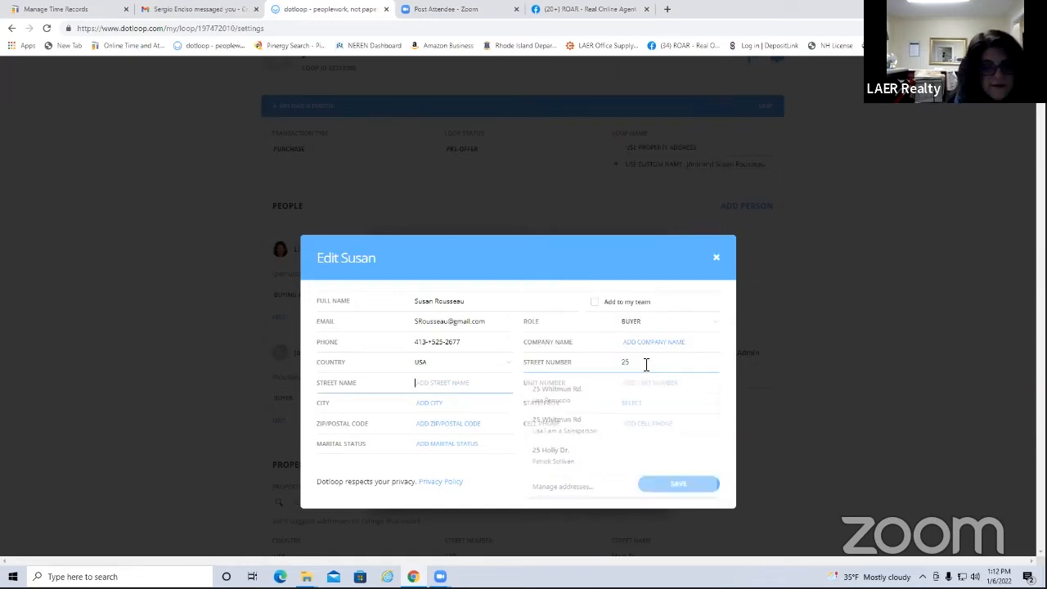
pyautogui.press('Tab')
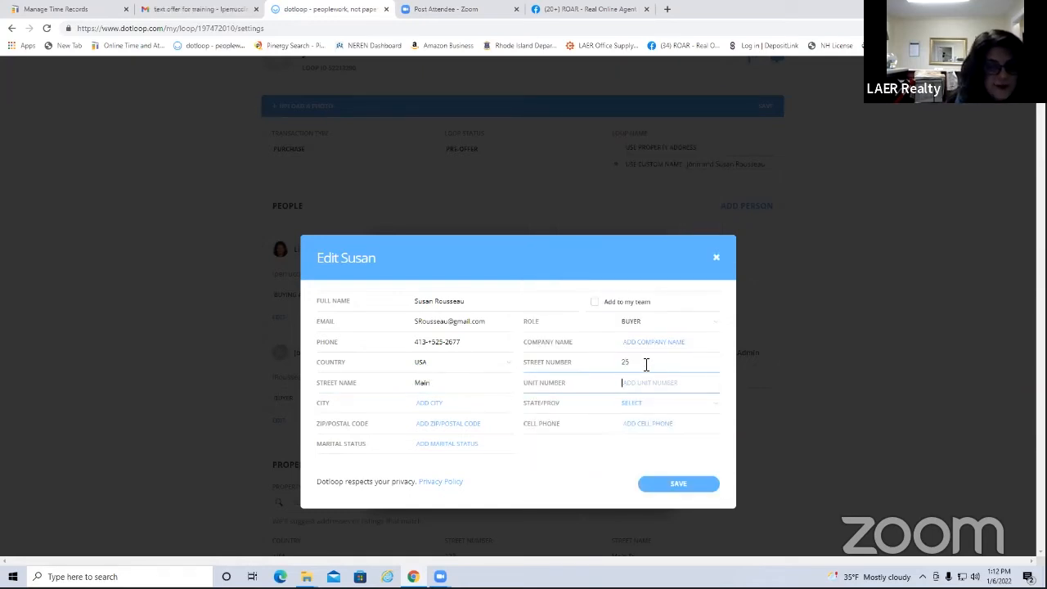
pyautogui.press('Tab')
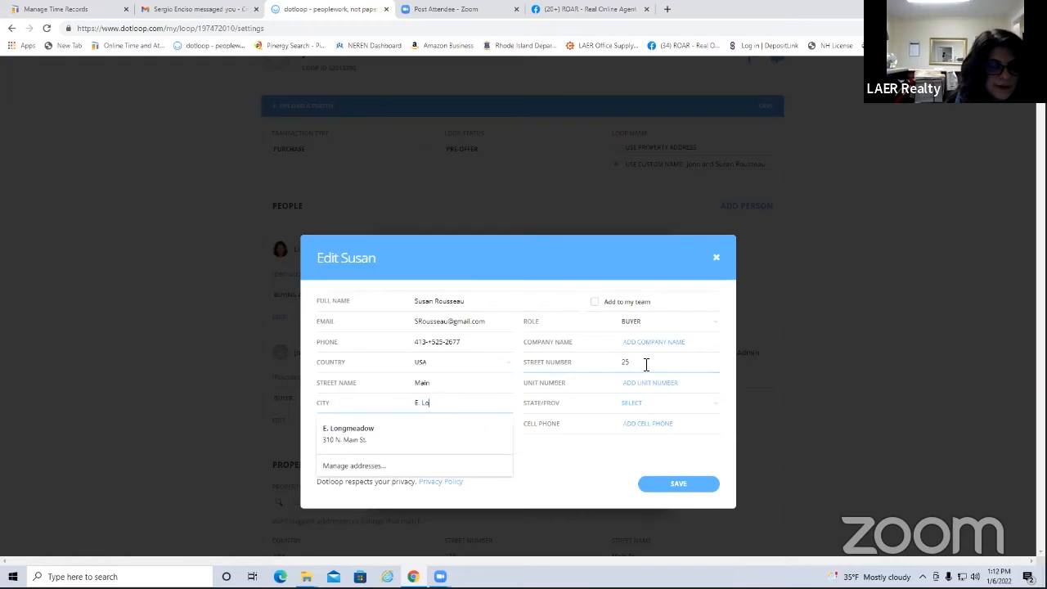
pyautogui.press('Tab')
pyautogui.press('Tab')
pyautogui.press('Tab')
pyautogui.click(682, 485)
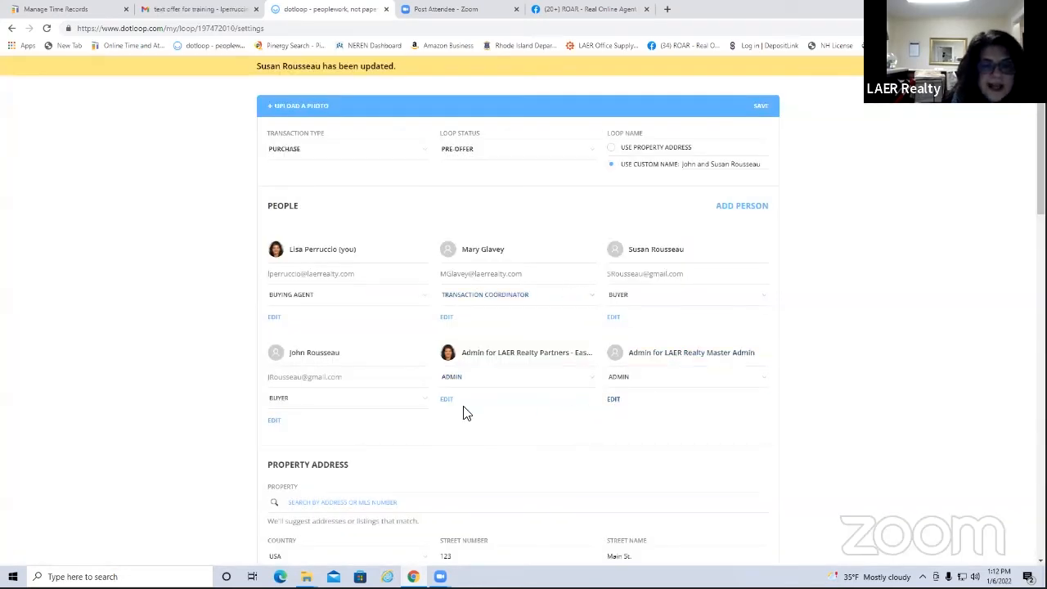
# Enter the second buyer's phone number and home street address, city, state and ZIP
pyautogui.click(274, 421)
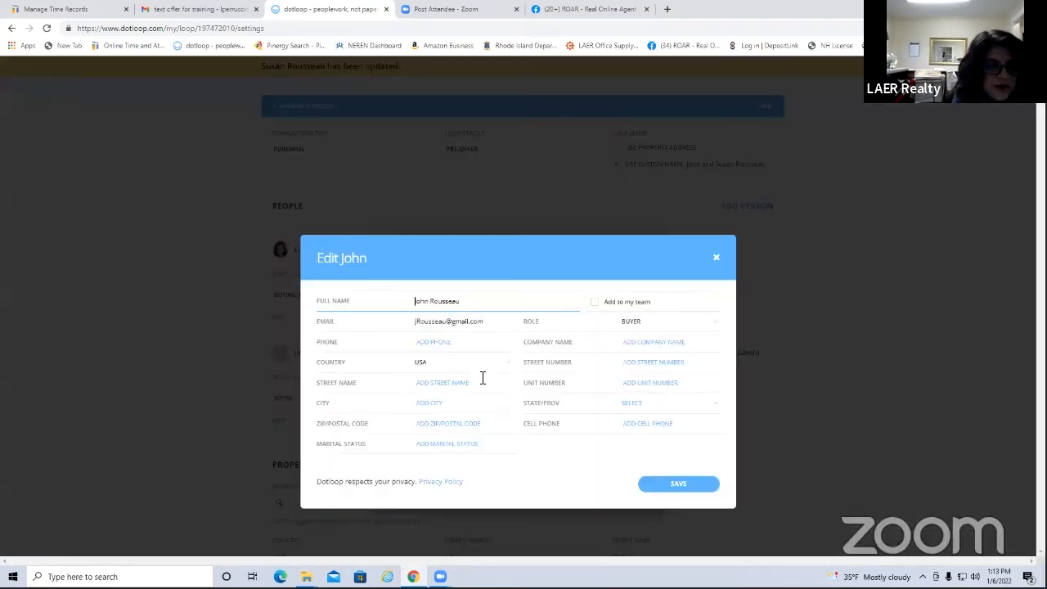
pyautogui.click(443, 341)
pyautogui.write('413-525-16')
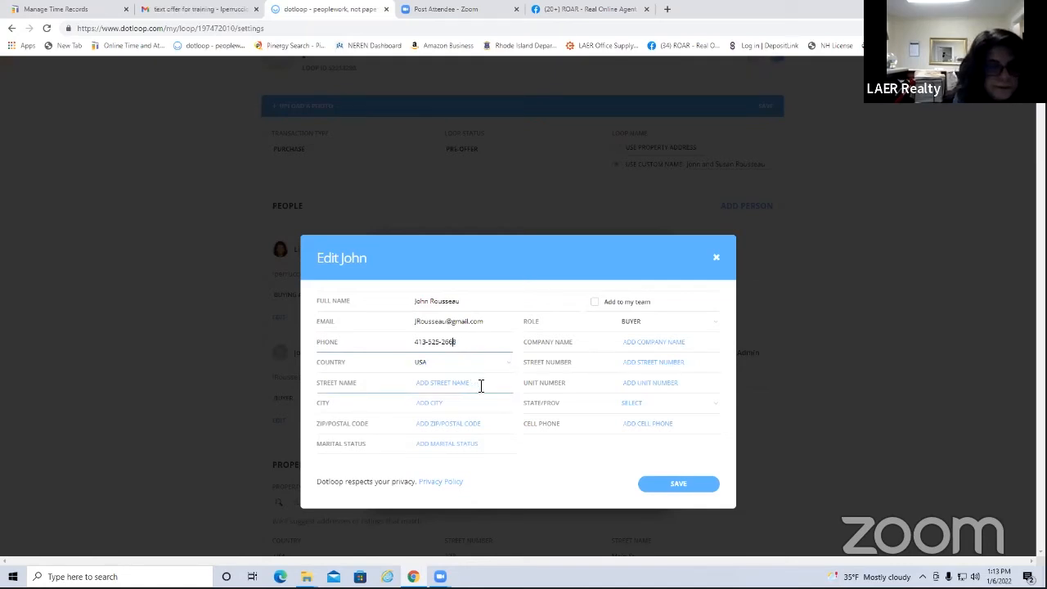
pyautogui.click(653, 364)
pyautogui.press('Tab')
pyautogui.press('Tab')
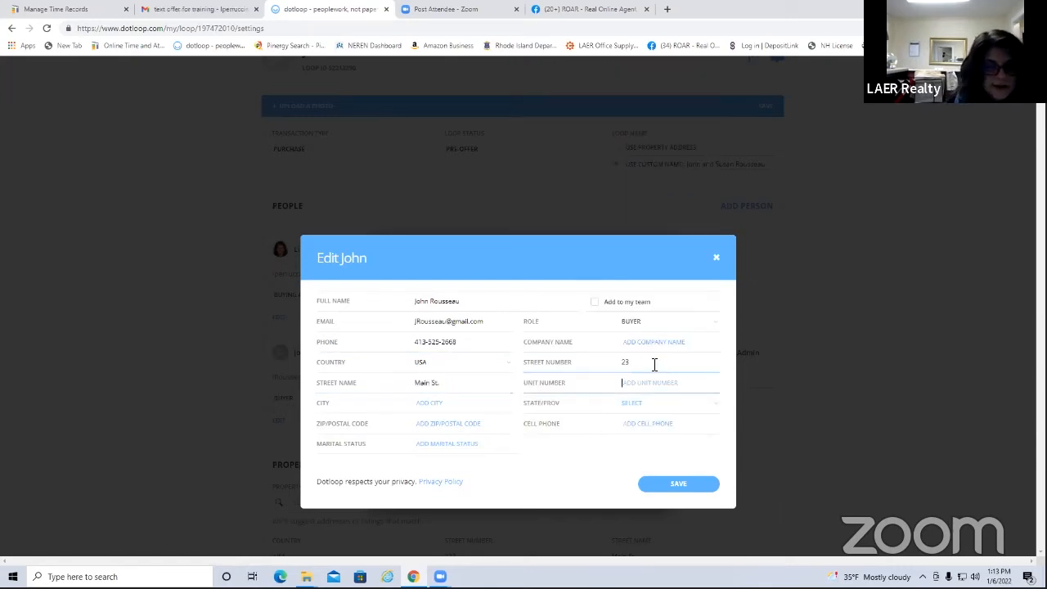
pyautogui.press('Tab')
pyautogui.press('Tab')
pyautogui.press('Tab')
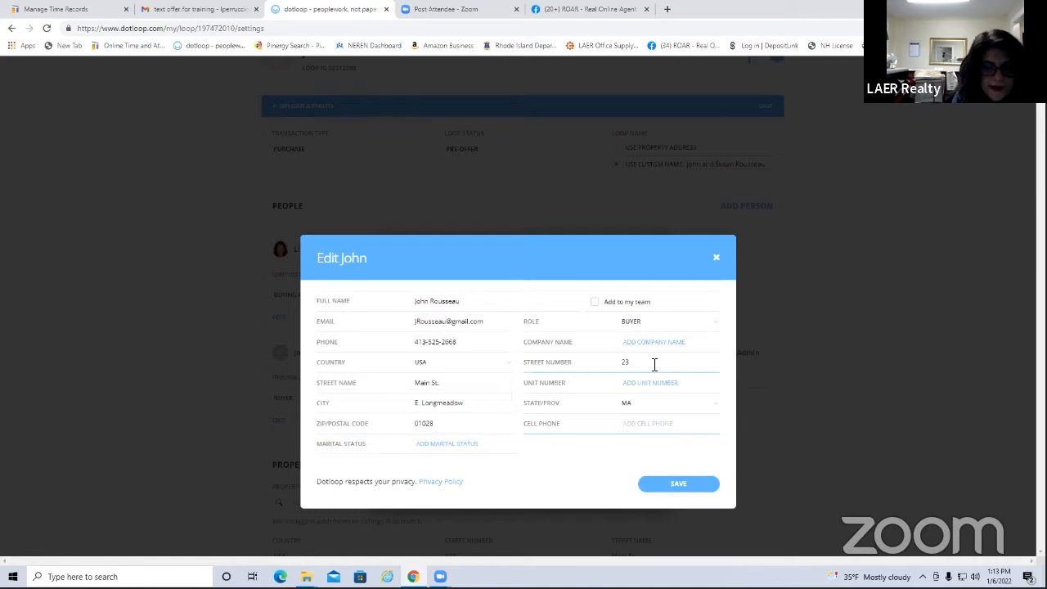
# Save the second buyer's contact details and bring up Submit for Review
pyautogui.click(442, 344)
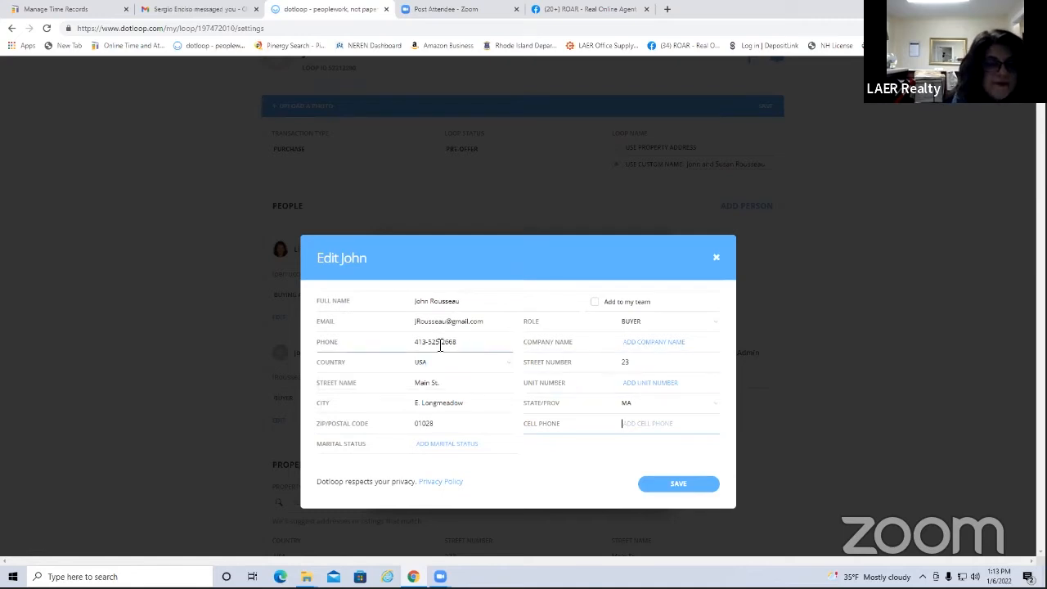
pyautogui.press('Tab')
pyautogui.click(635, 424)
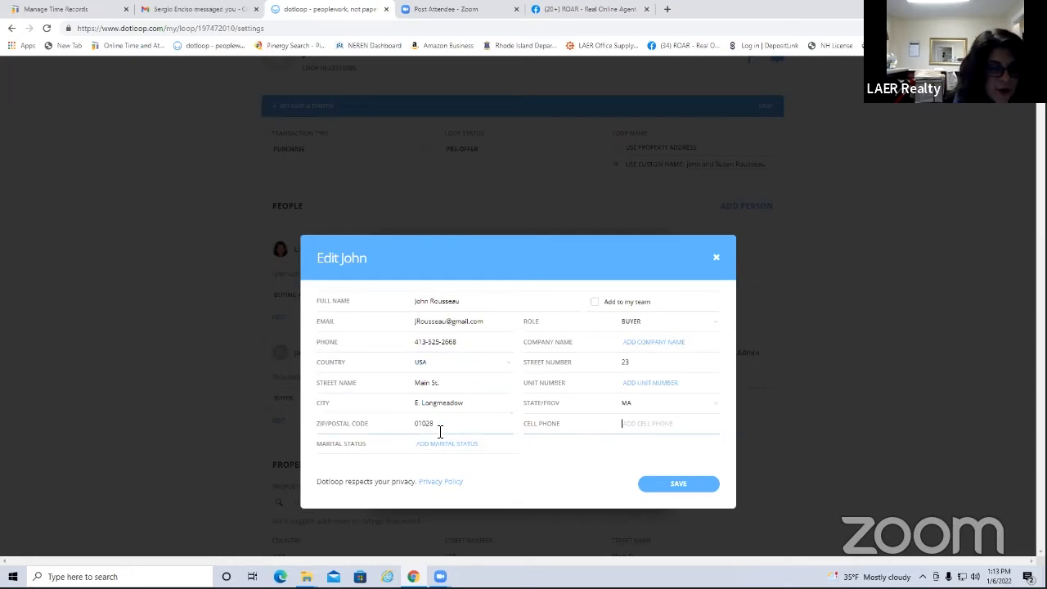
pyautogui.click(677, 486)
pyautogui.scroll(2, 760, 257)
pyautogui.click(752, 121)
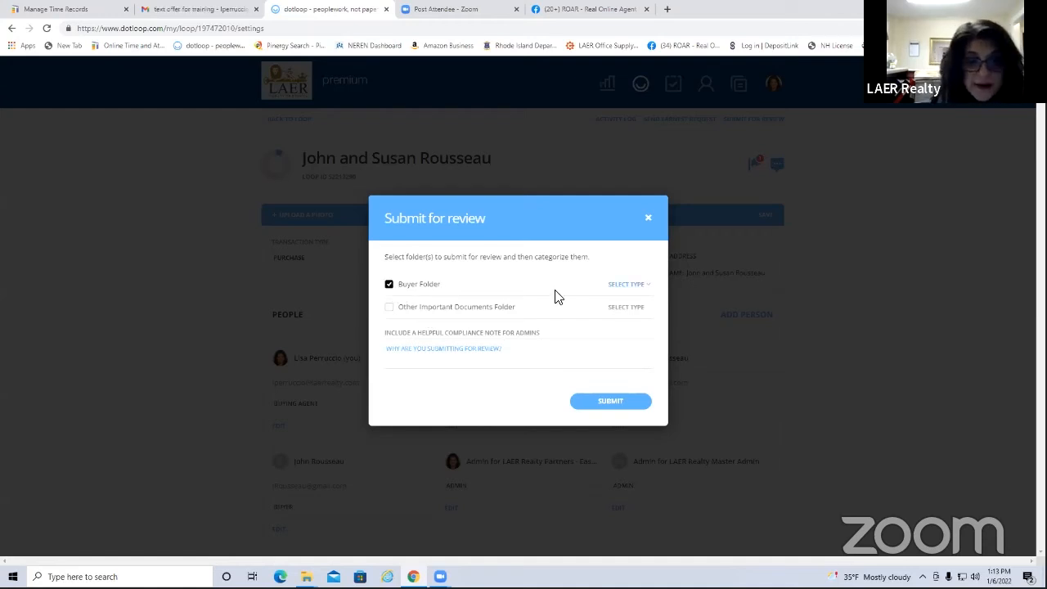
# Submit the Buyer Folder as a Buying Review and dismiss the missing MAR 501 document notice
pyautogui.click(643, 286)
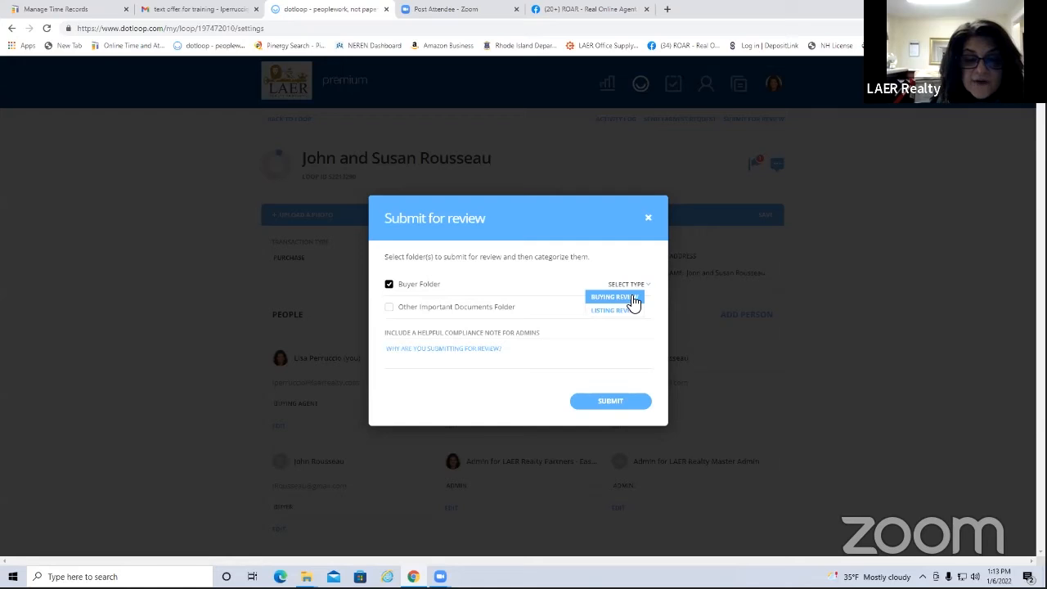
pyautogui.click(629, 297)
pyautogui.click(614, 400)
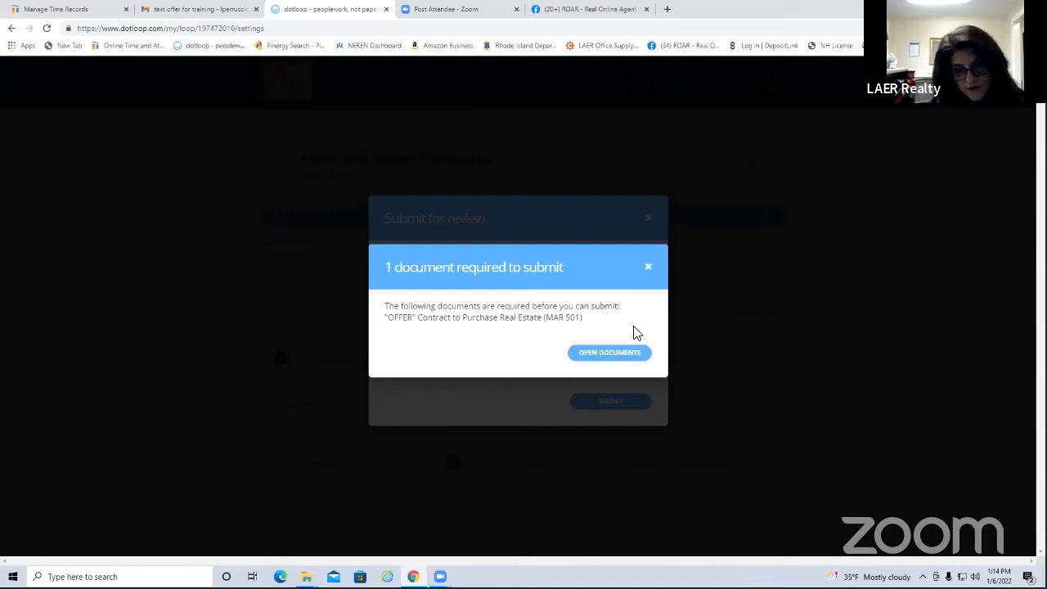
pyautogui.click(648, 267)
pyautogui.click(648, 220)
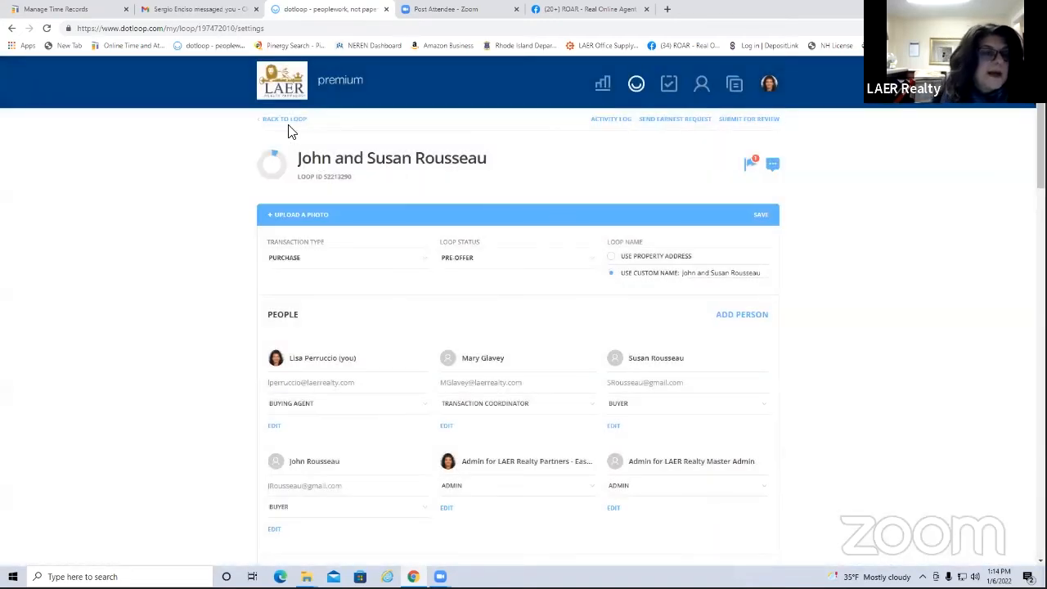
# Drag the Pre approval letter onto the OFFER Contract (MAR 501) placeholder and confirm the replacement
pyautogui.click(284, 122)
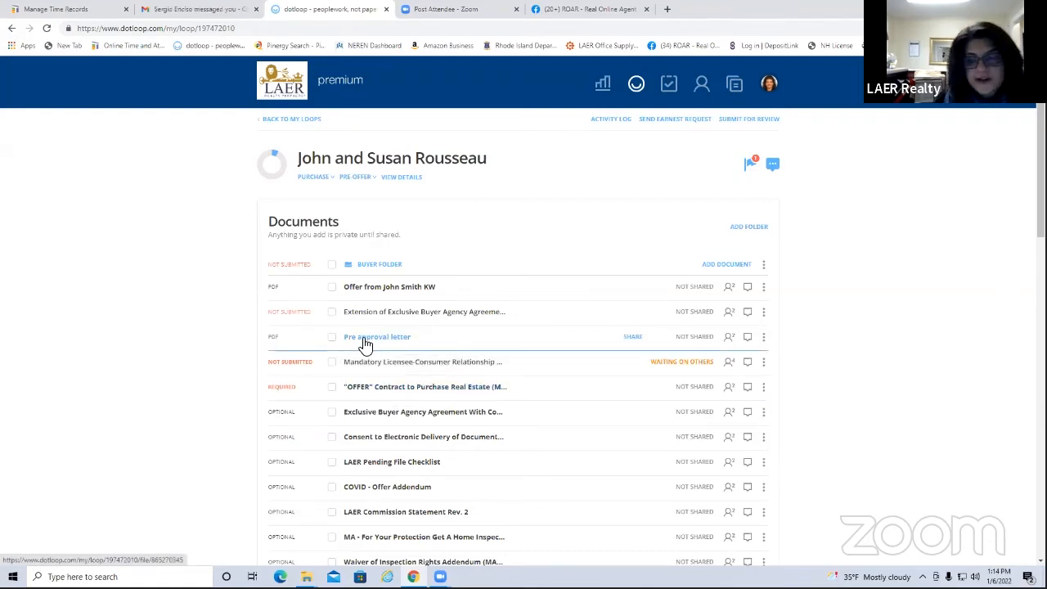
pyautogui.moveTo(366, 344); pyautogui.dragTo(370, 382)
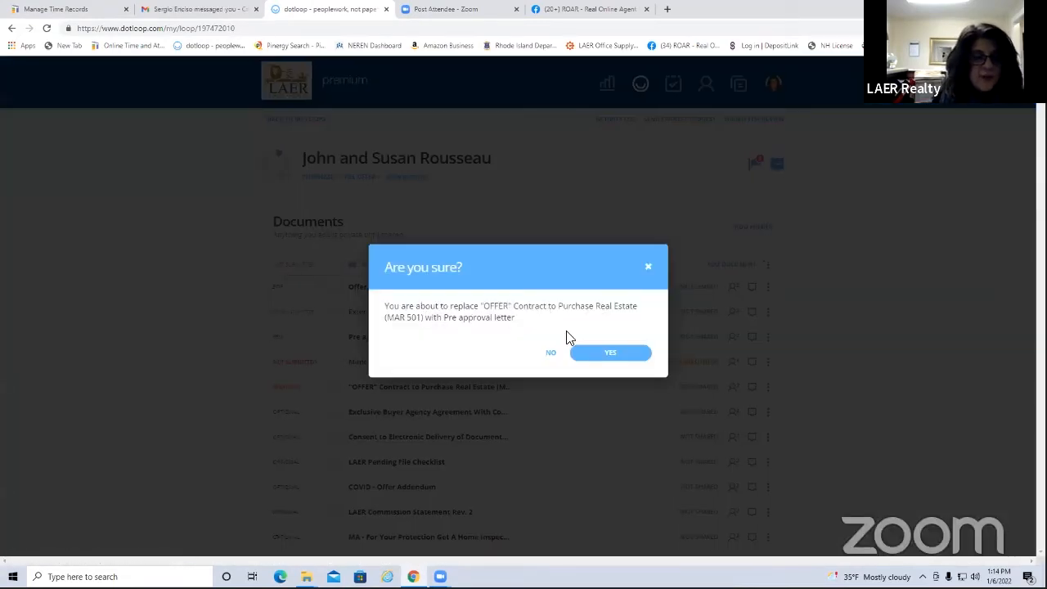
pyautogui.click(603, 356)
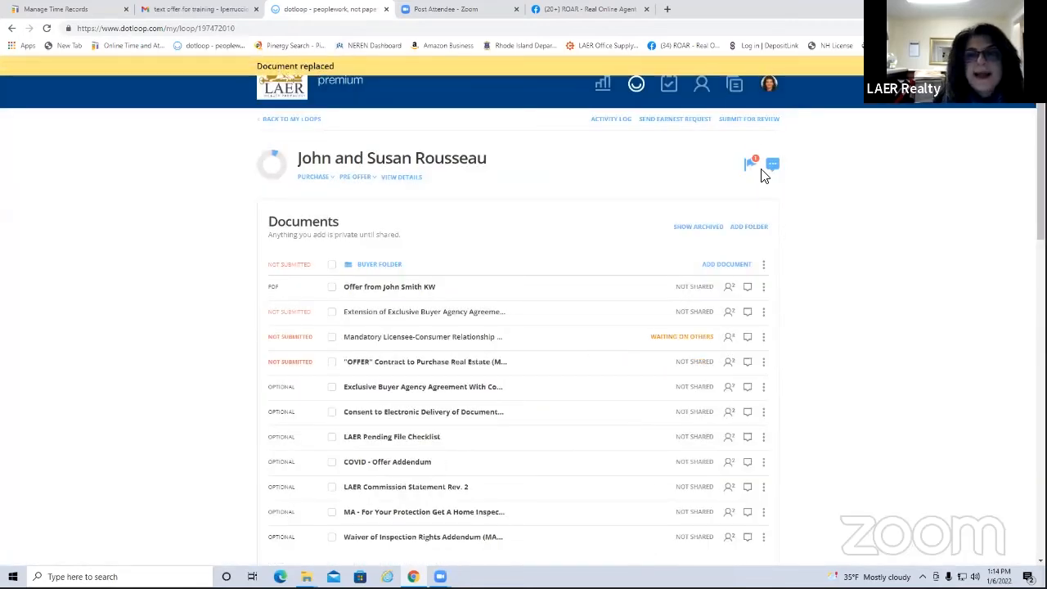
# Submit the Buyer Folder for review with the review type set to Buying Review
pyautogui.click(748, 121)
pyautogui.click(389, 284)
pyautogui.click(614, 401)
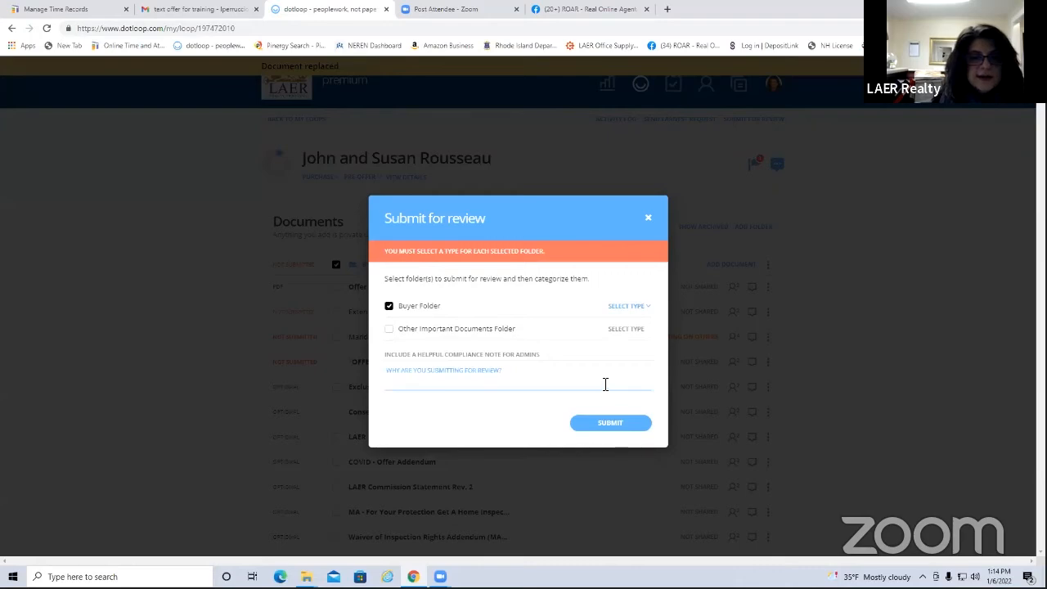
pyautogui.click(638, 309)
pyautogui.click(619, 326)
pyautogui.click(628, 409)
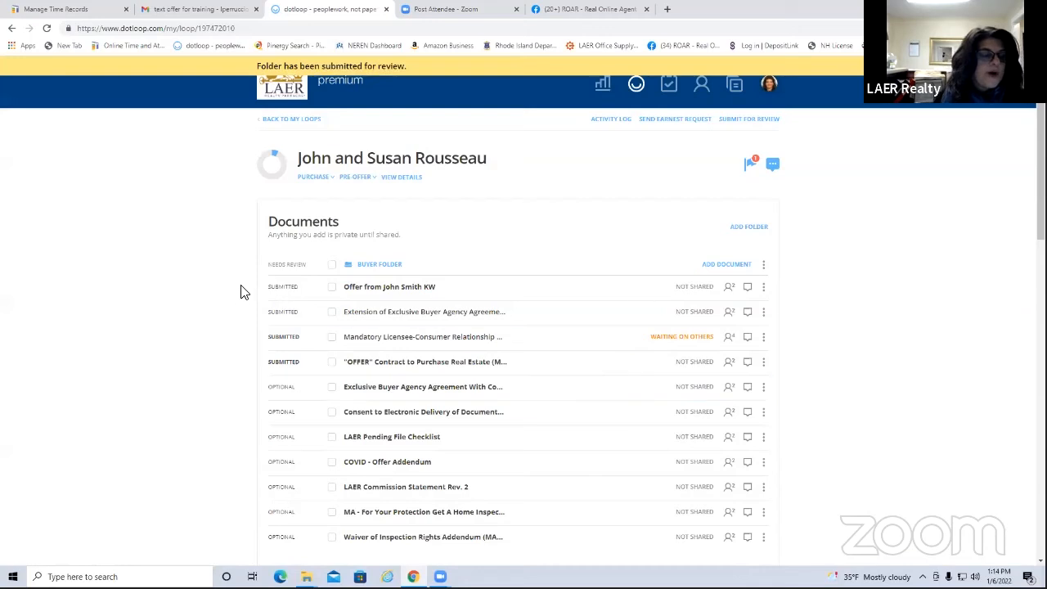
pyautogui.moveTo(292, 292)
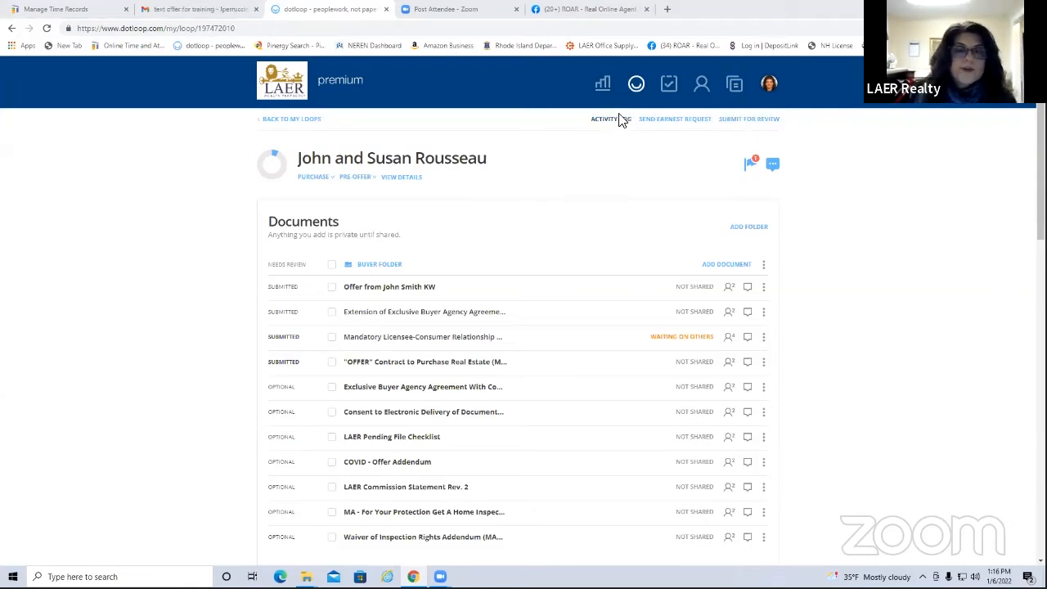
# Go back to My Loops and scroll through all the loop cards, returning to the top
pyautogui.click(277, 122)
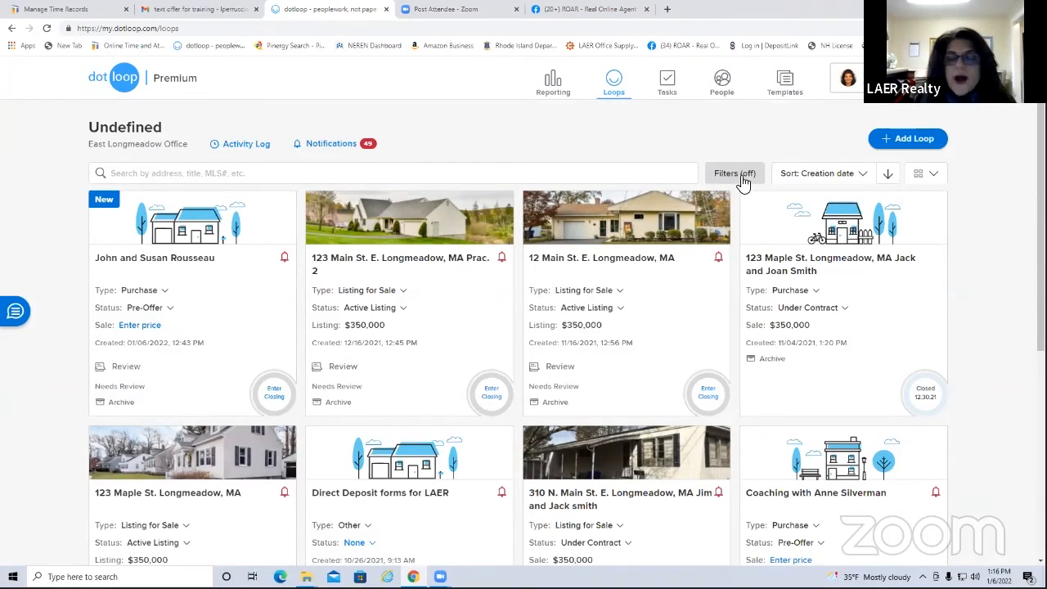
pyautogui.scroll(-5, 748, 270)
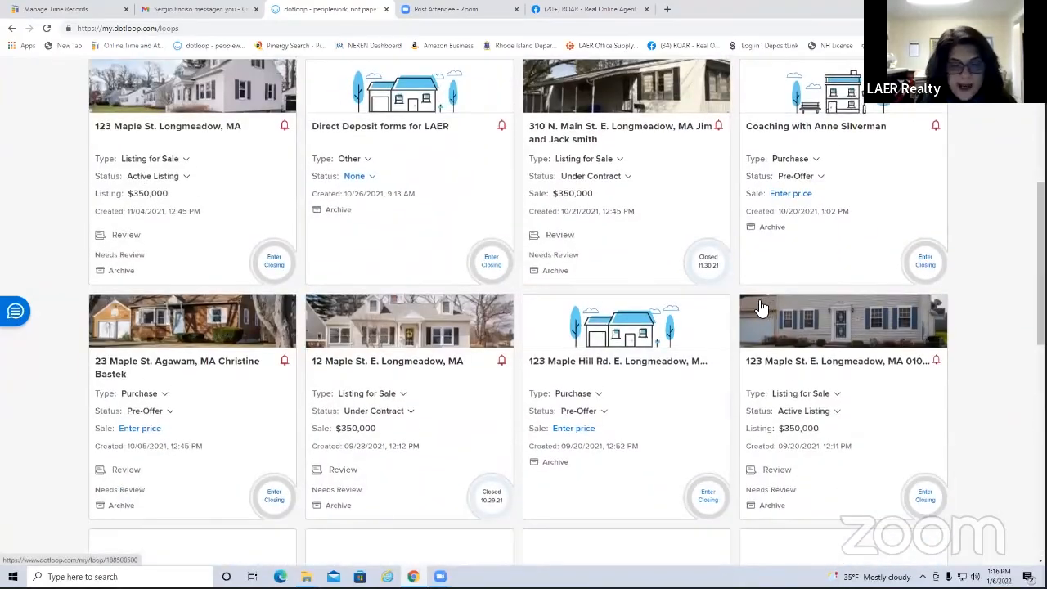
pyautogui.scroll(-4, 762, 301)
pyautogui.scroll(-5, 763, 301)
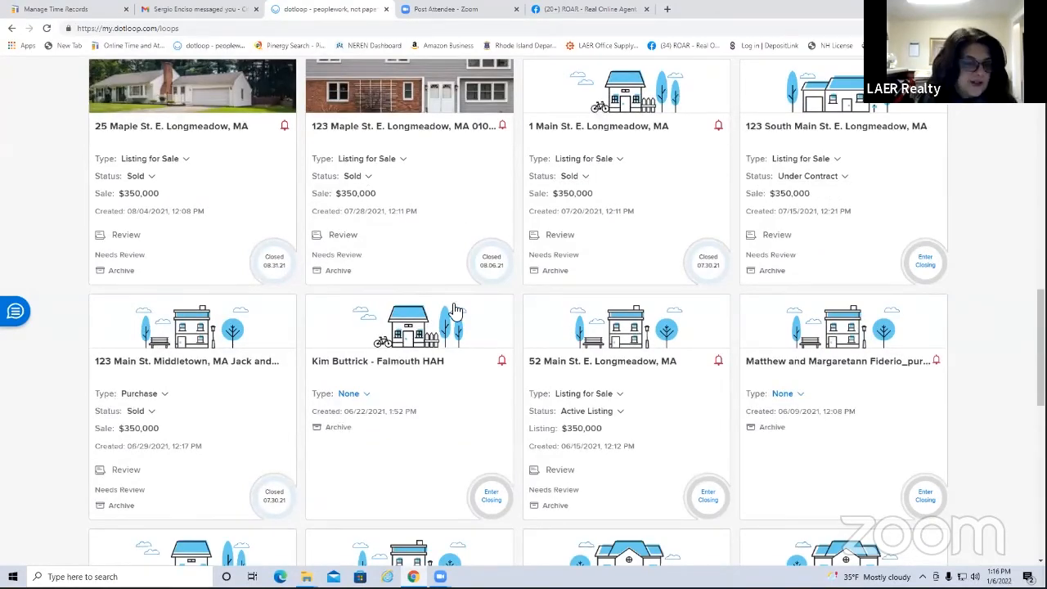
pyautogui.scroll(-1, 455, 315)
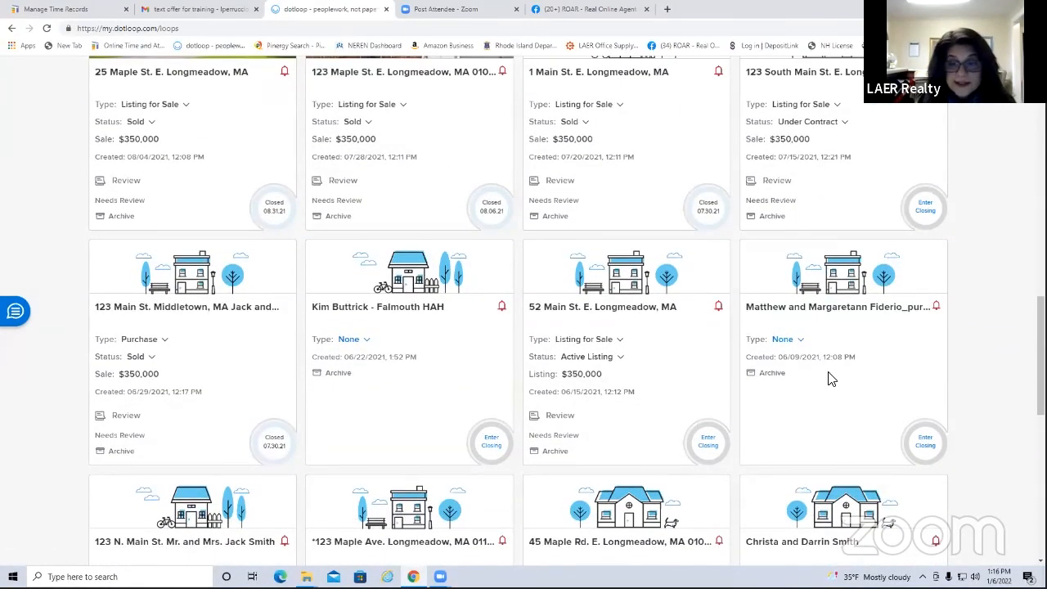
pyautogui.scroll(-3, 829, 374)
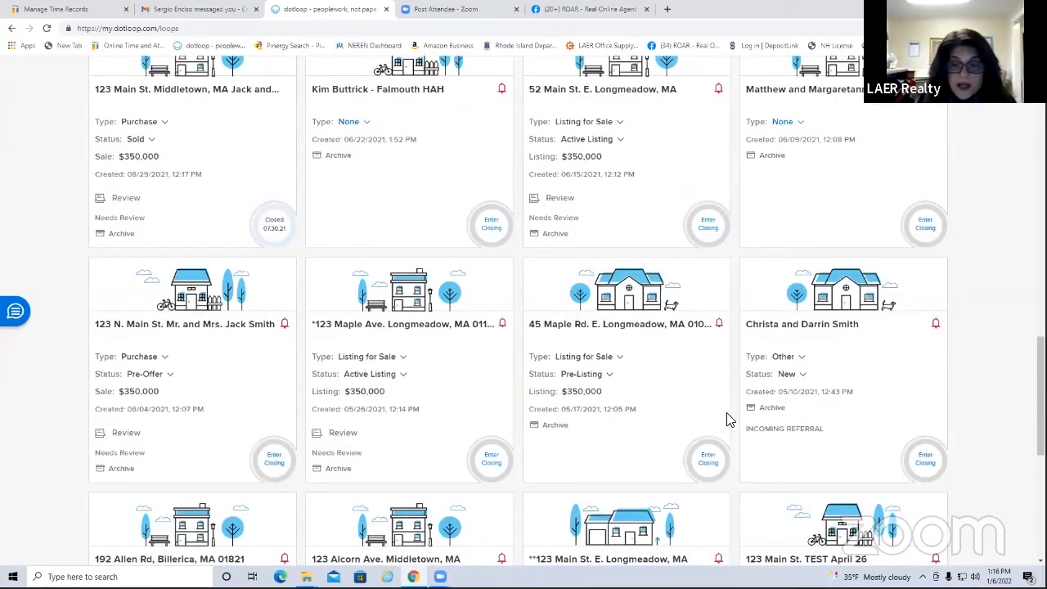
pyautogui.scroll(-5, 564, 335)
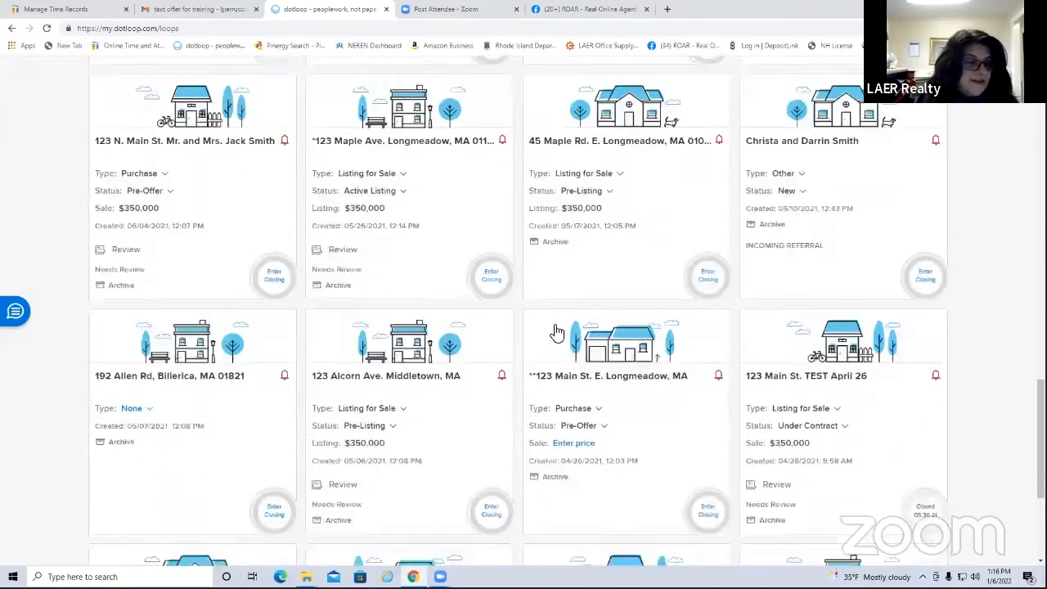
pyautogui.scroll(12, 600, 335)
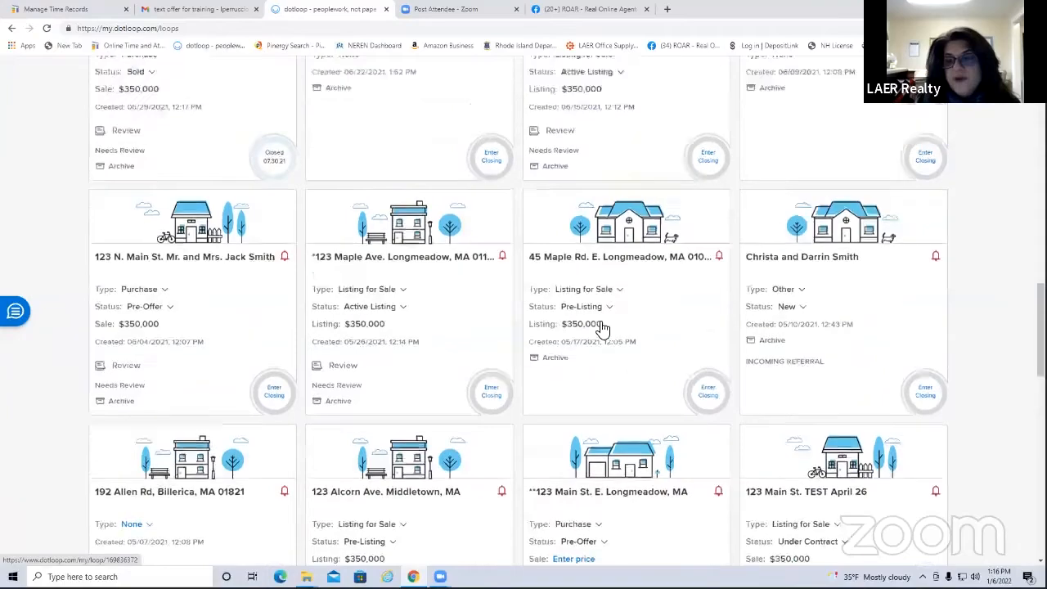
pyautogui.scroll(5, 602, 323)
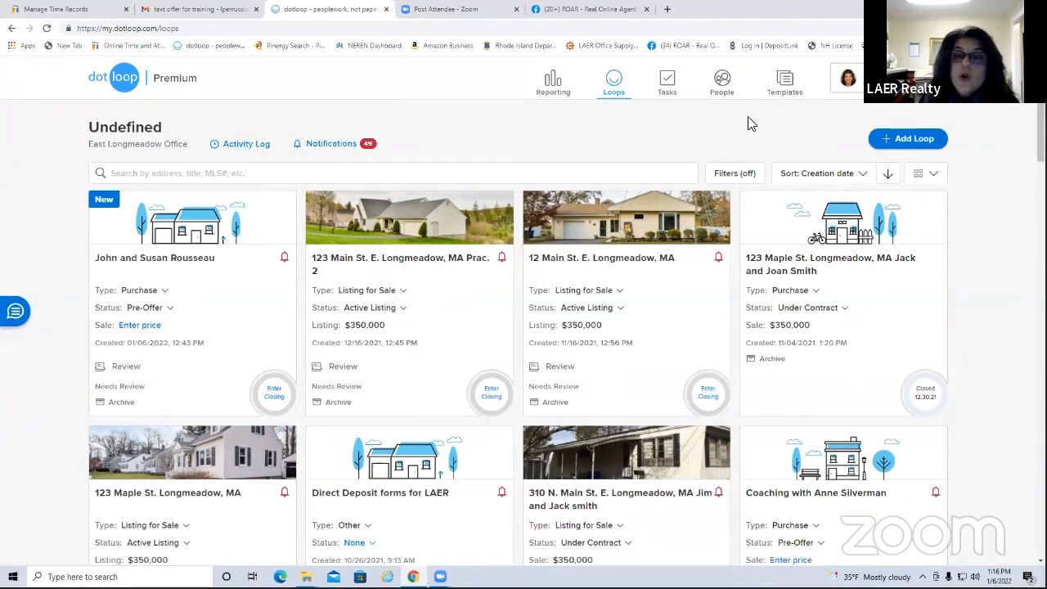
# Filter the loops by Active Listing and Under Contract status and browse the results
pyautogui.click(730, 176)
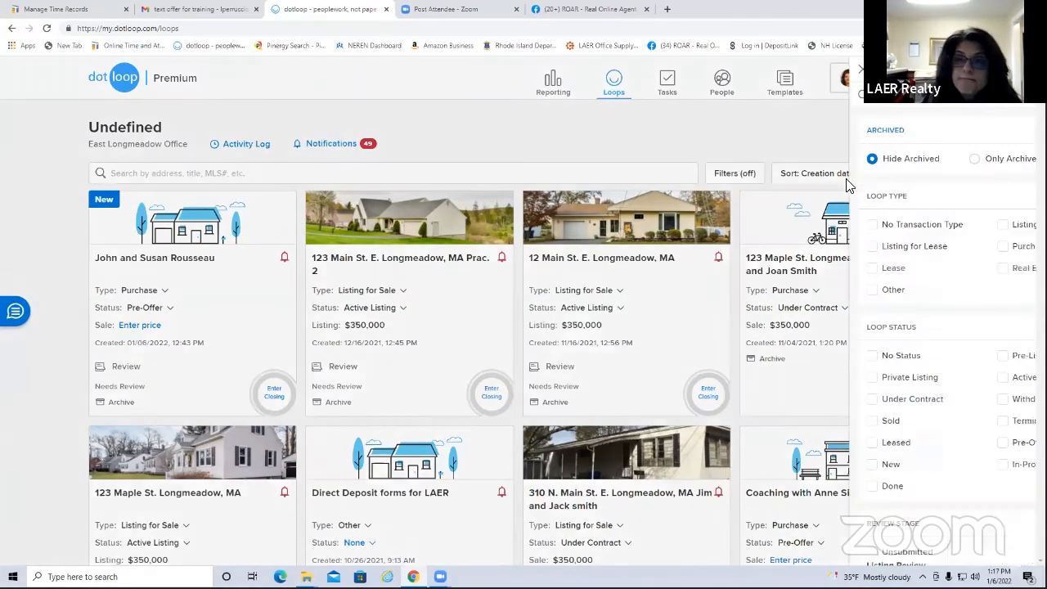
pyautogui.scroll(-2, 835, 282)
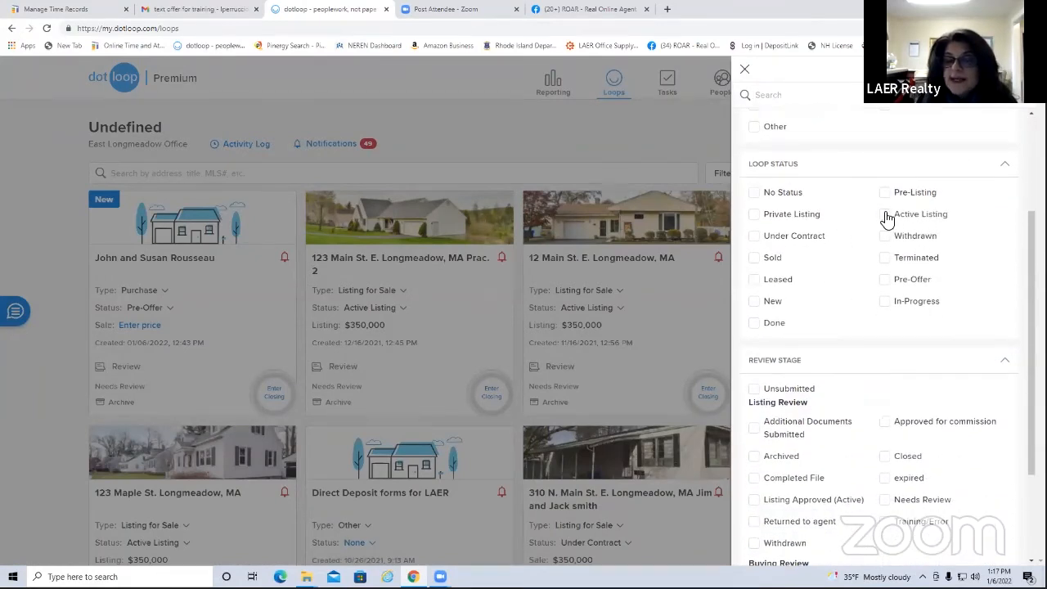
pyautogui.click(885, 215)
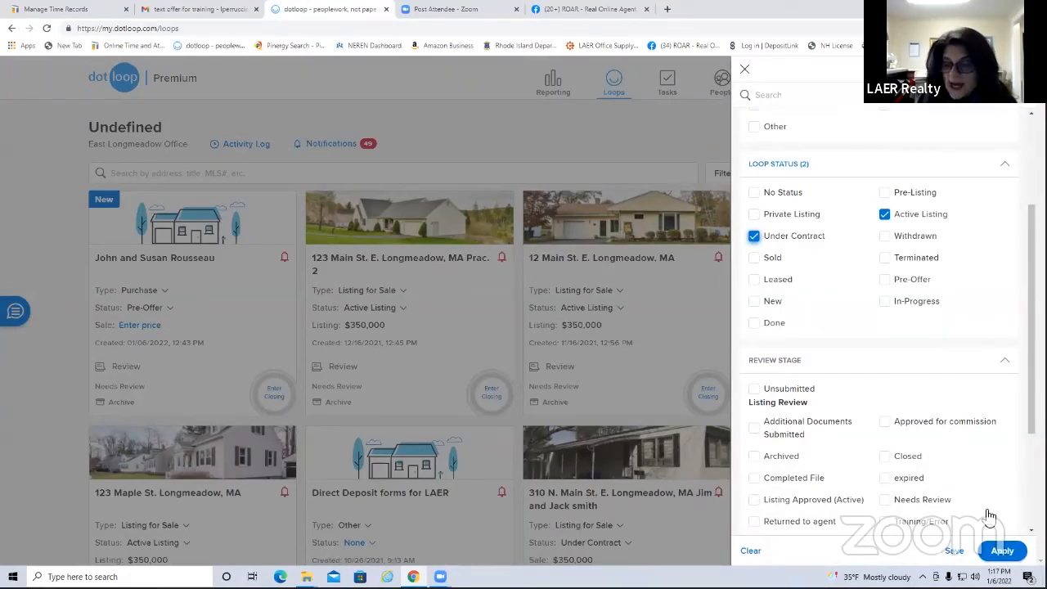
pyautogui.click(1002, 550)
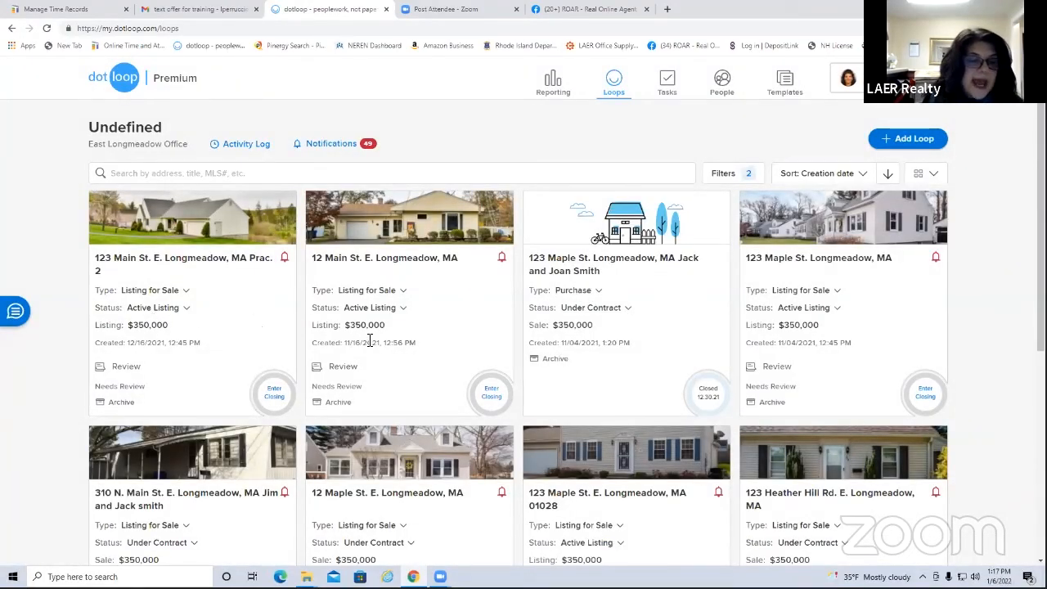
pyautogui.scroll(-2, 807, 319)
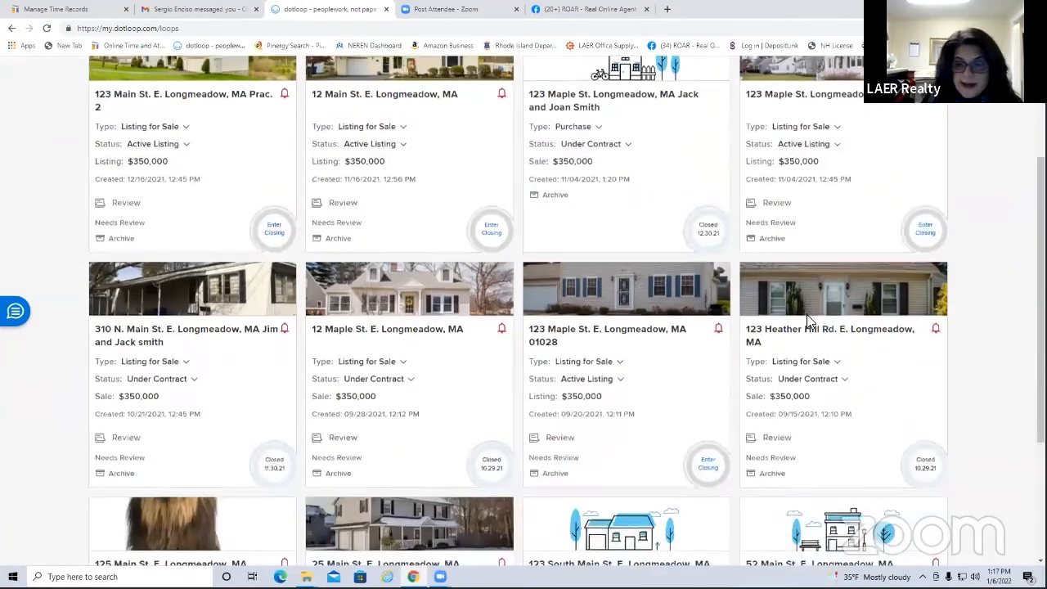
pyautogui.scroll(-6, 806, 319)
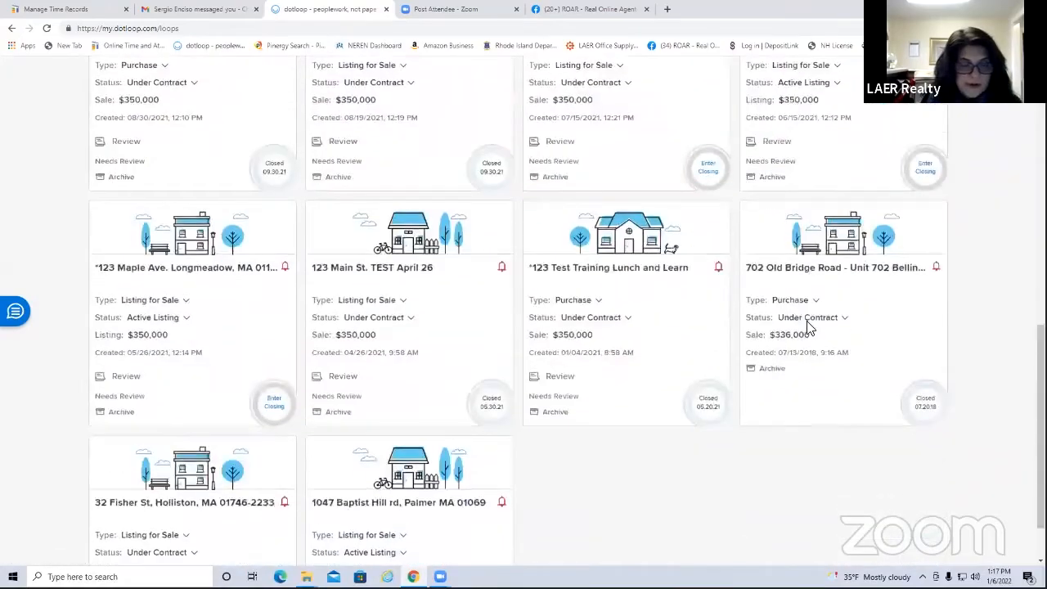
pyautogui.scroll(-2, 807, 328)
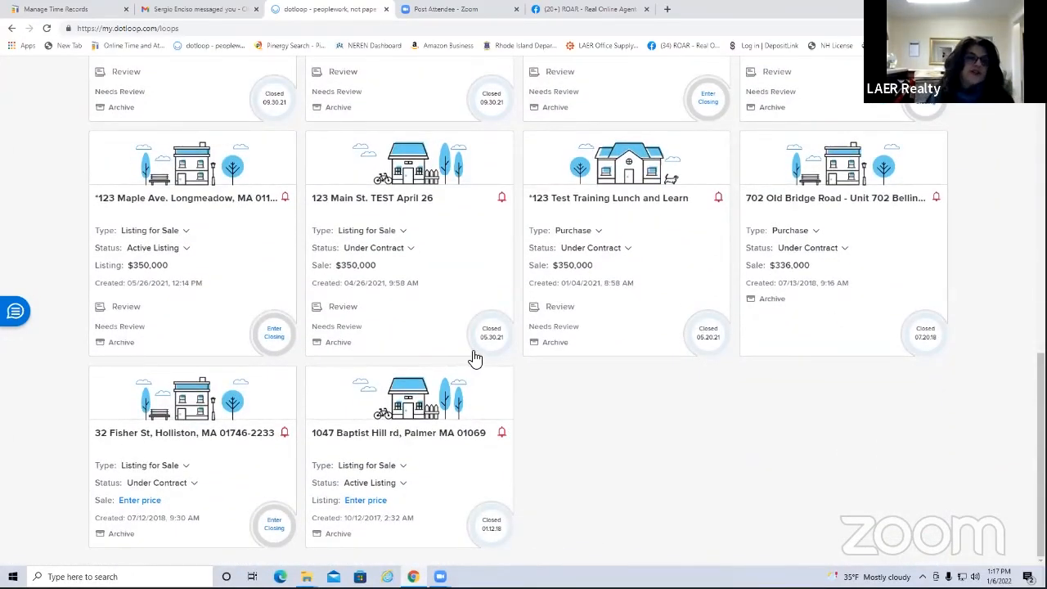
pyautogui.scroll(8, 475, 358)
pyautogui.scroll(-6, 529, 382)
pyautogui.scroll(3, 523, 384)
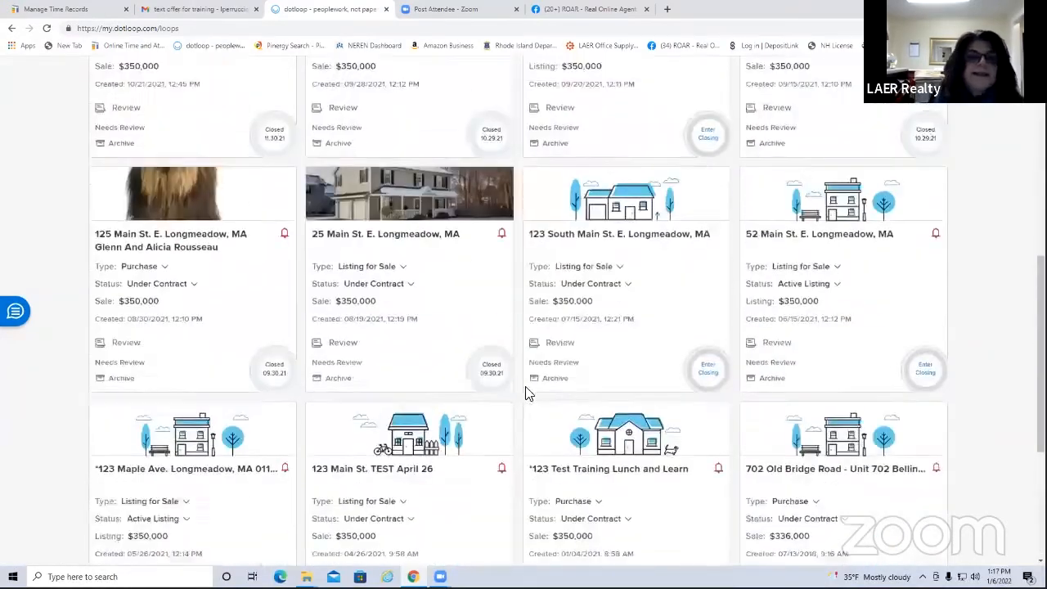
pyautogui.scroll(7, 527, 394)
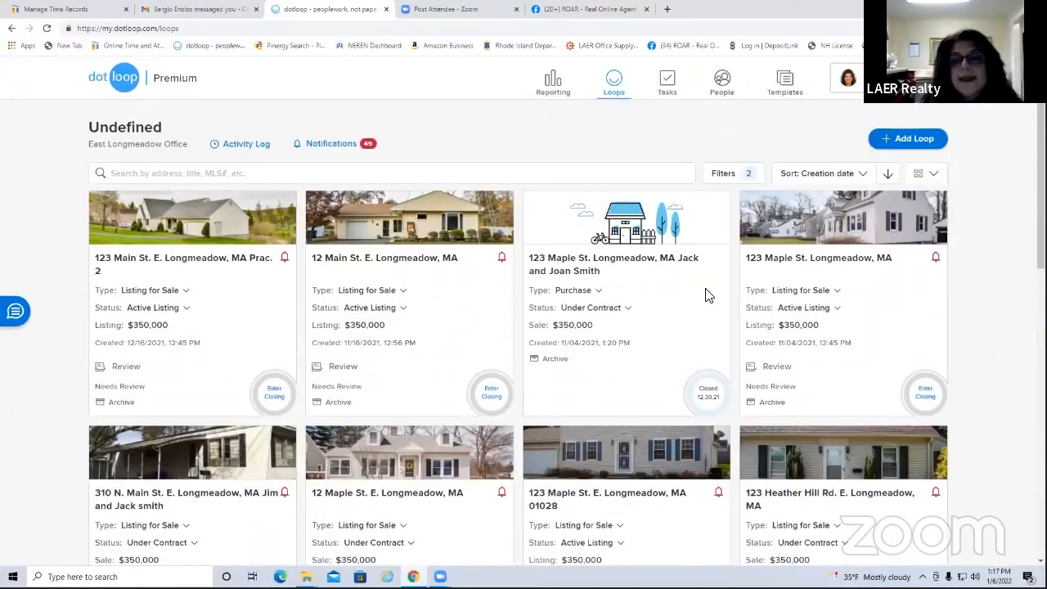
# Switch the loop status filter from Active Listing and Under Contract to Sold only
pyautogui.click(728, 172)
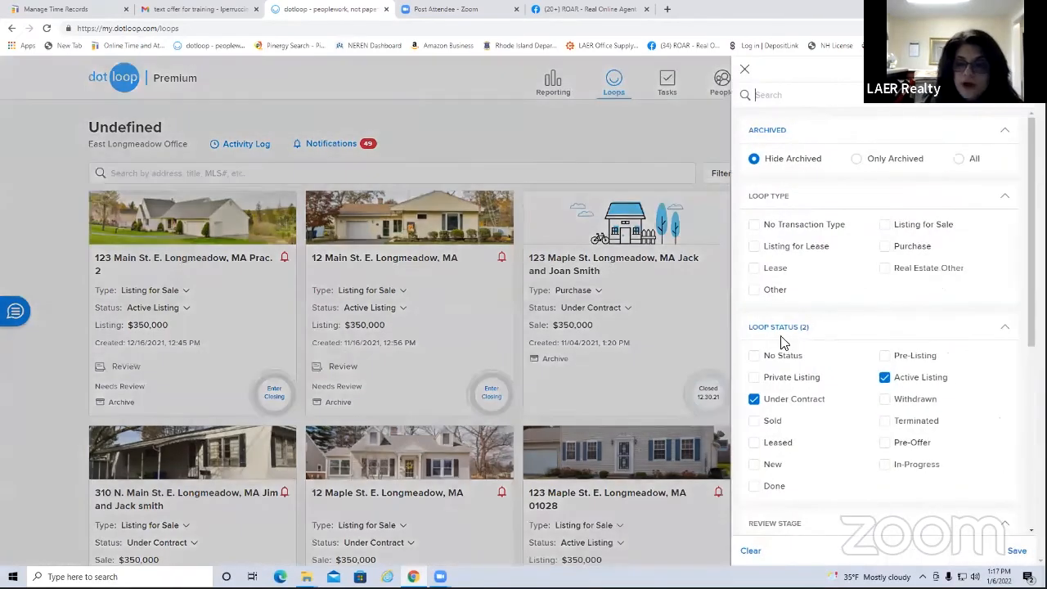
pyautogui.click(885, 378)
pyautogui.click(753, 399)
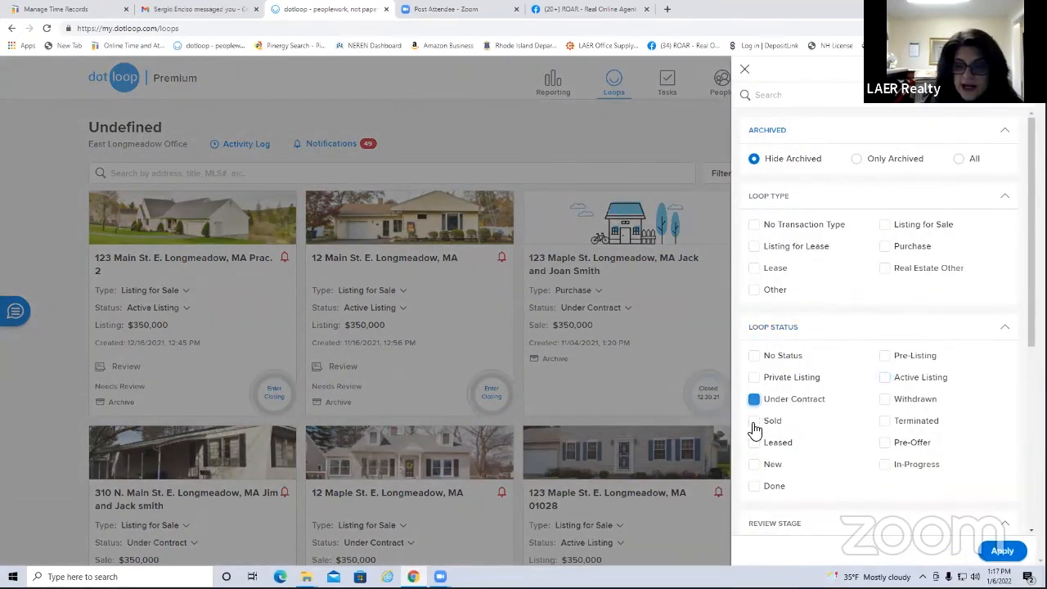
pyautogui.click(753, 421)
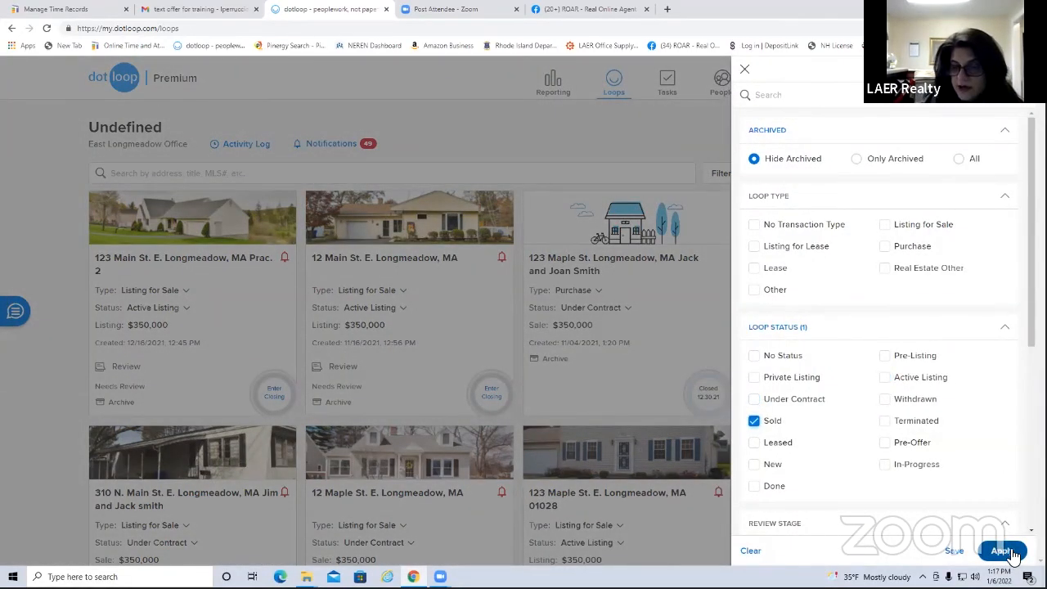
pyautogui.click(1012, 552)
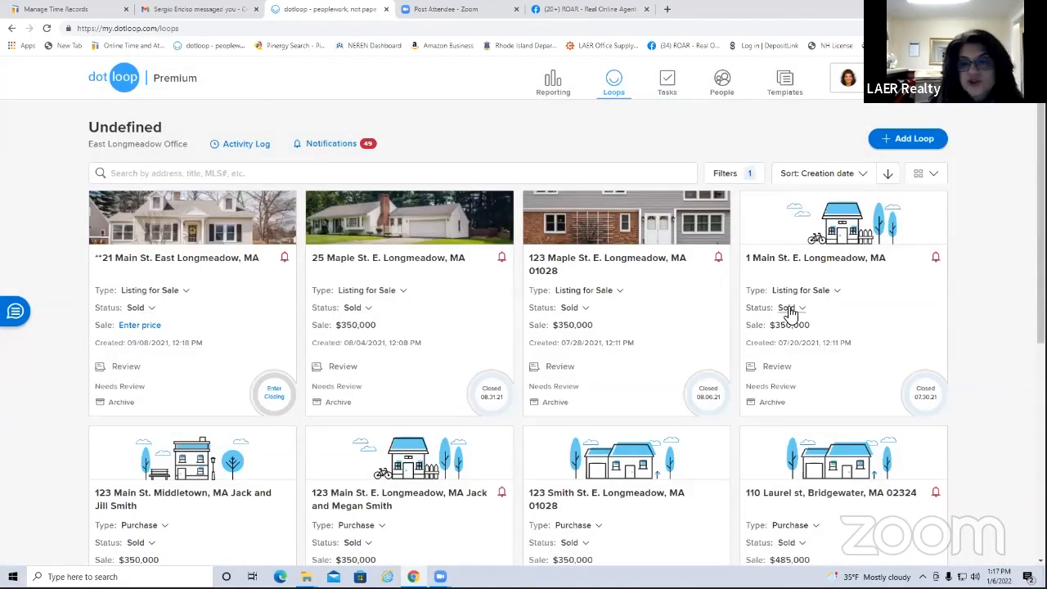
pyautogui.scroll(-1, 823, 397)
pyautogui.scroll(1, 806, 434)
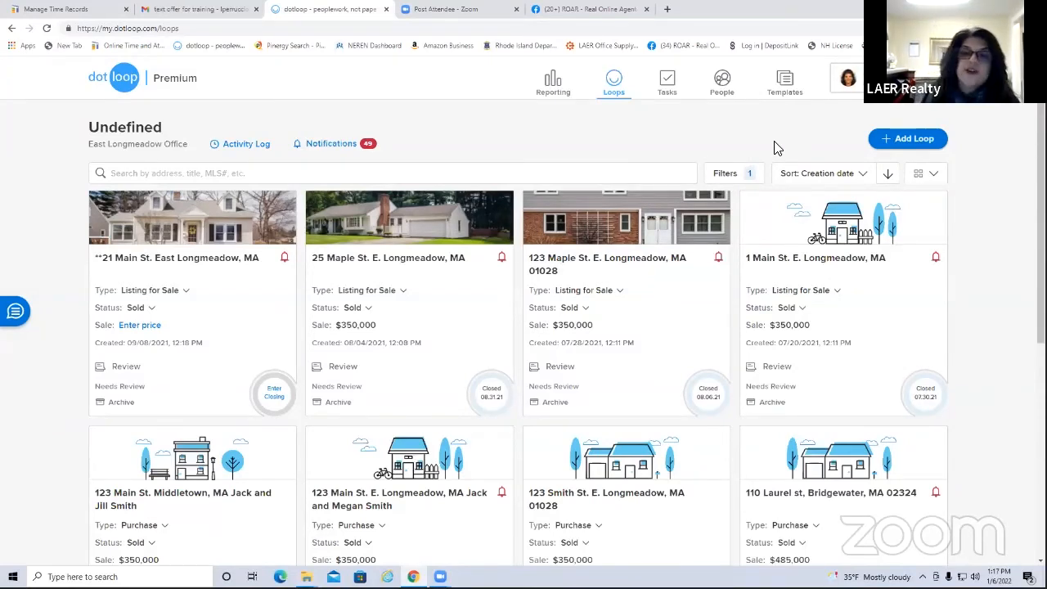
# Replace the Sold filter with Only Archived loops, then reopen the filter panel
pyautogui.click(727, 174)
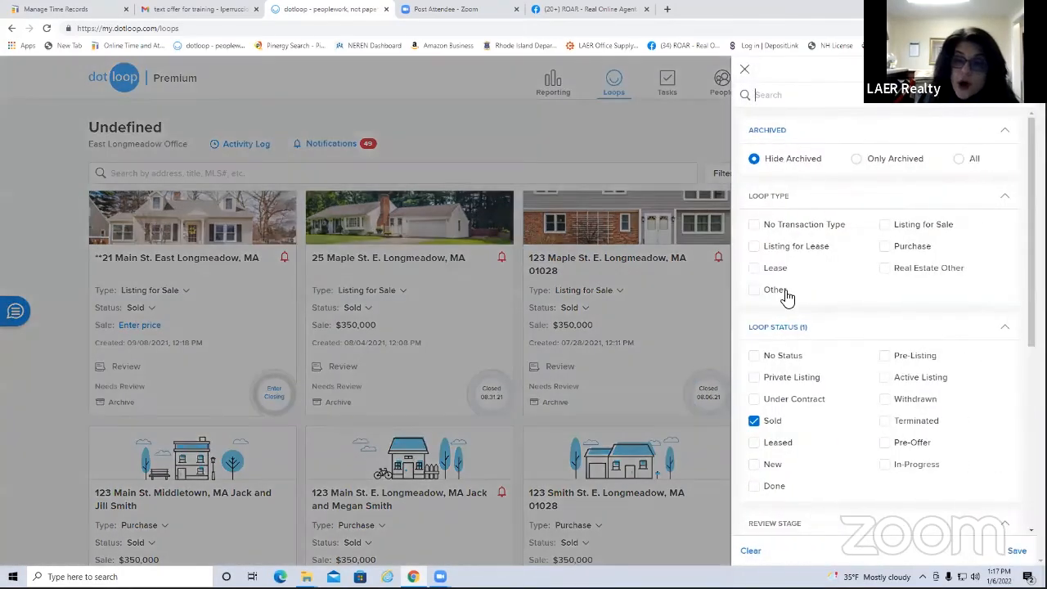
pyautogui.scroll(-1, 817, 368)
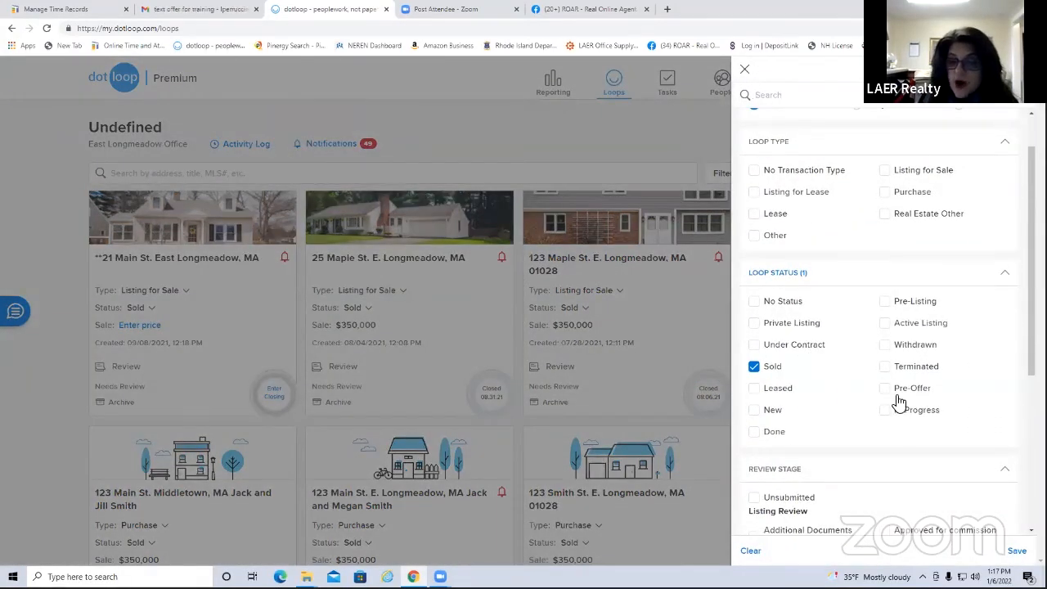
pyautogui.scroll(-2, 892, 286)
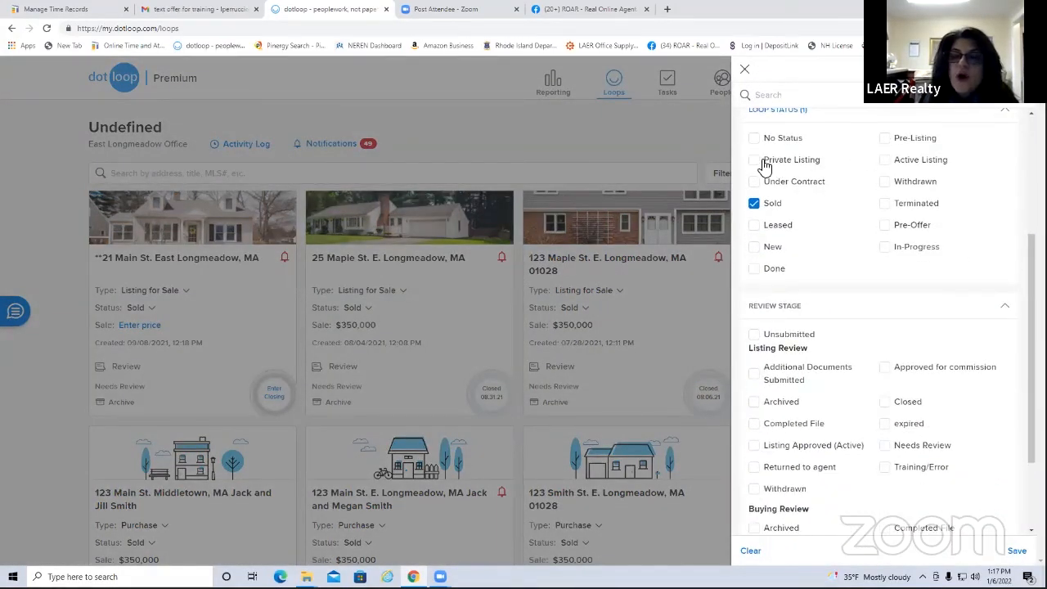
pyautogui.scroll(1, 837, 234)
pyautogui.click(754, 257)
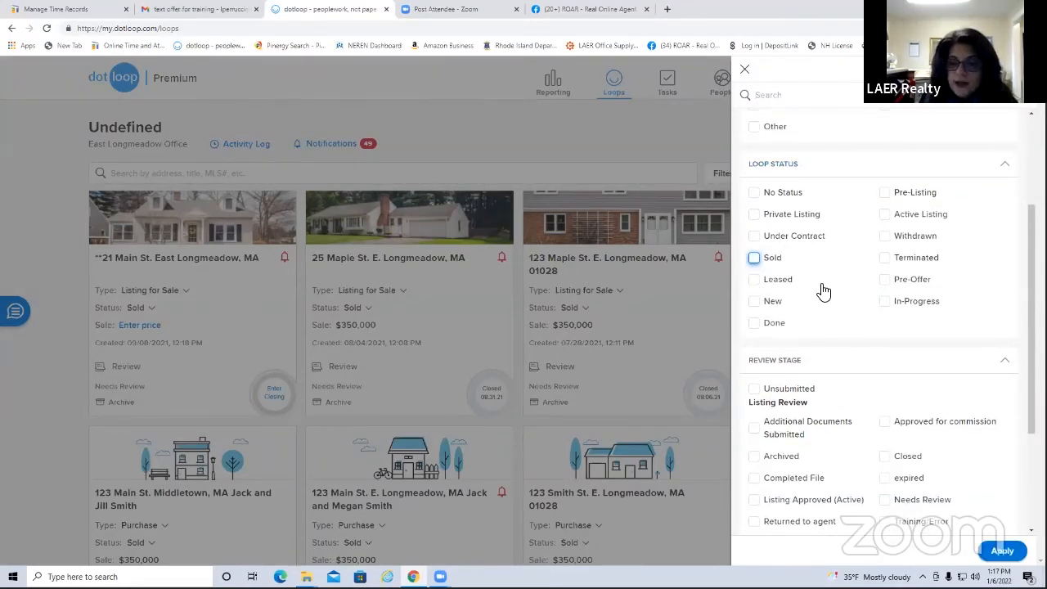
pyautogui.scroll(2, 822, 286)
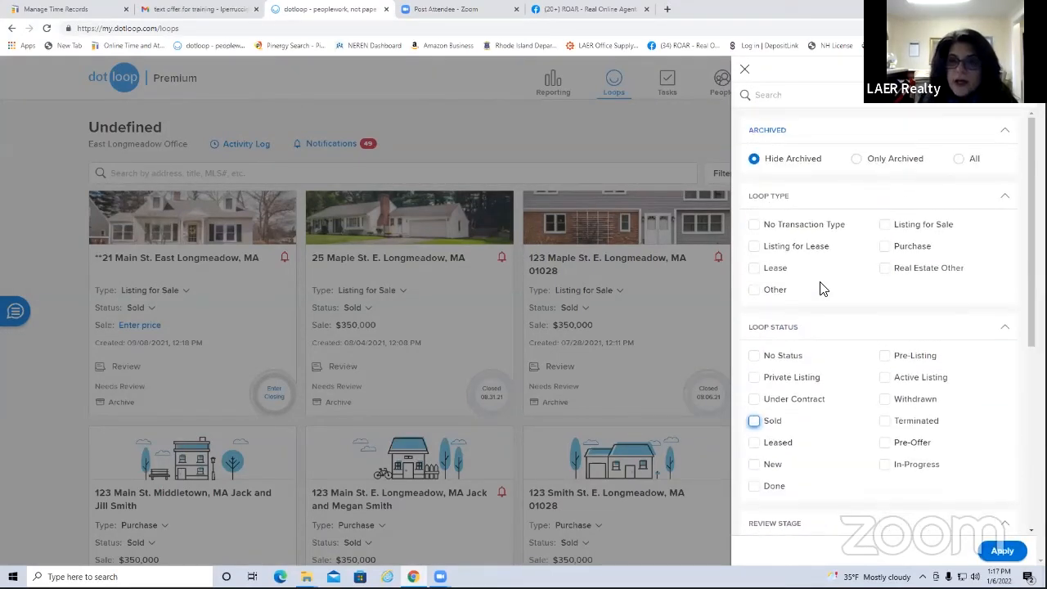
pyautogui.click(855, 160)
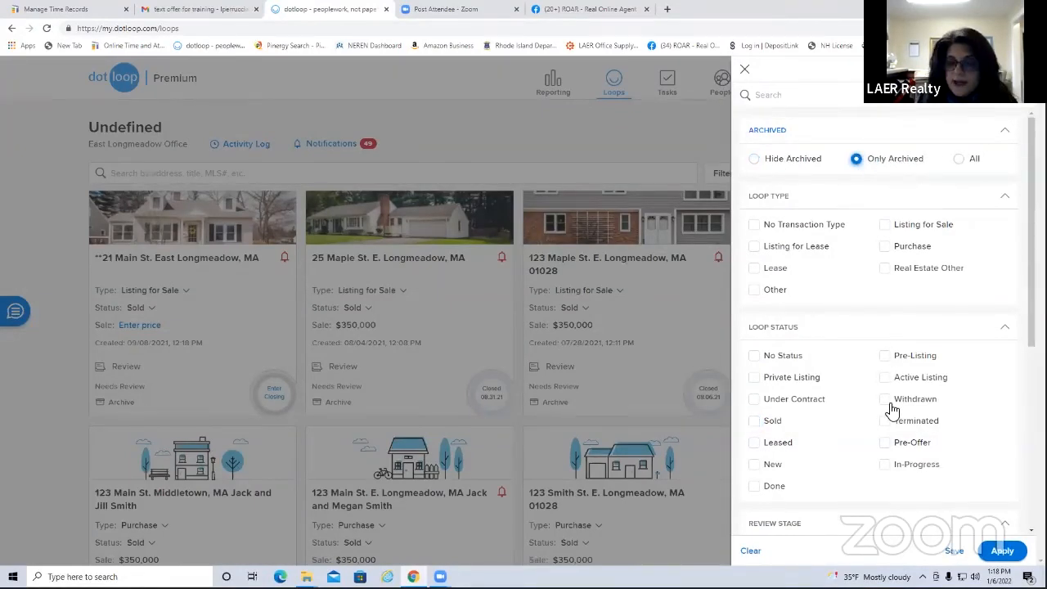
pyautogui.click(1002, 551)
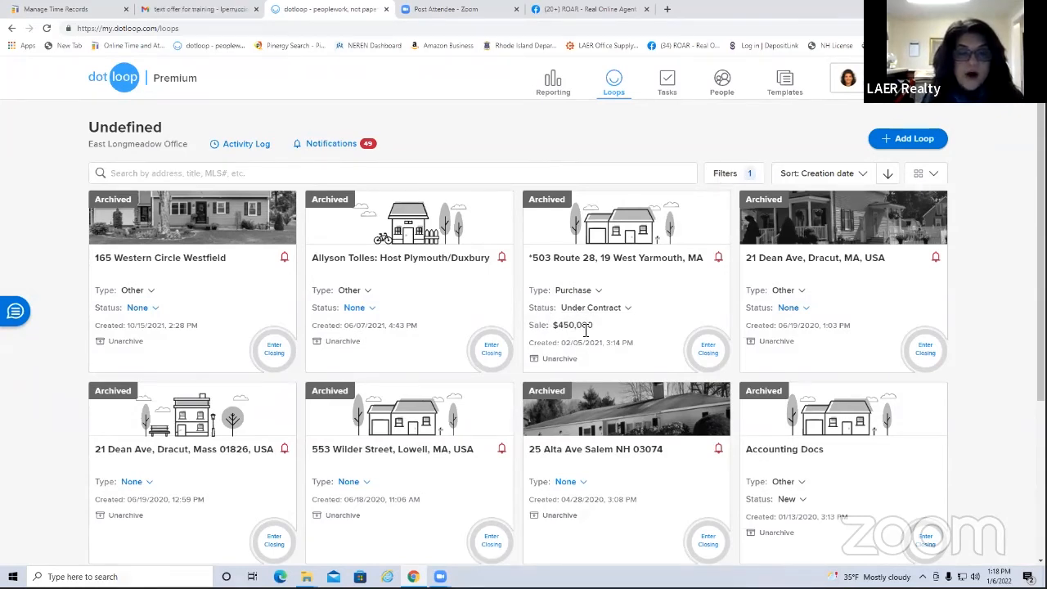
pyautogui.click(726, 175)
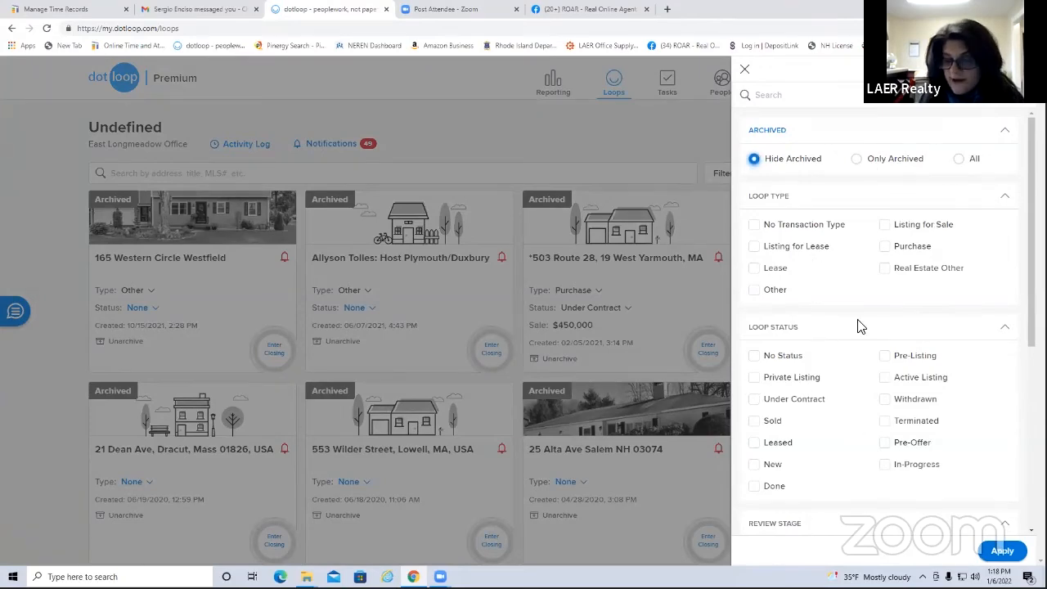
# Set the loops filter to Archived: All and apply it
pyautogui.click(558, 88)
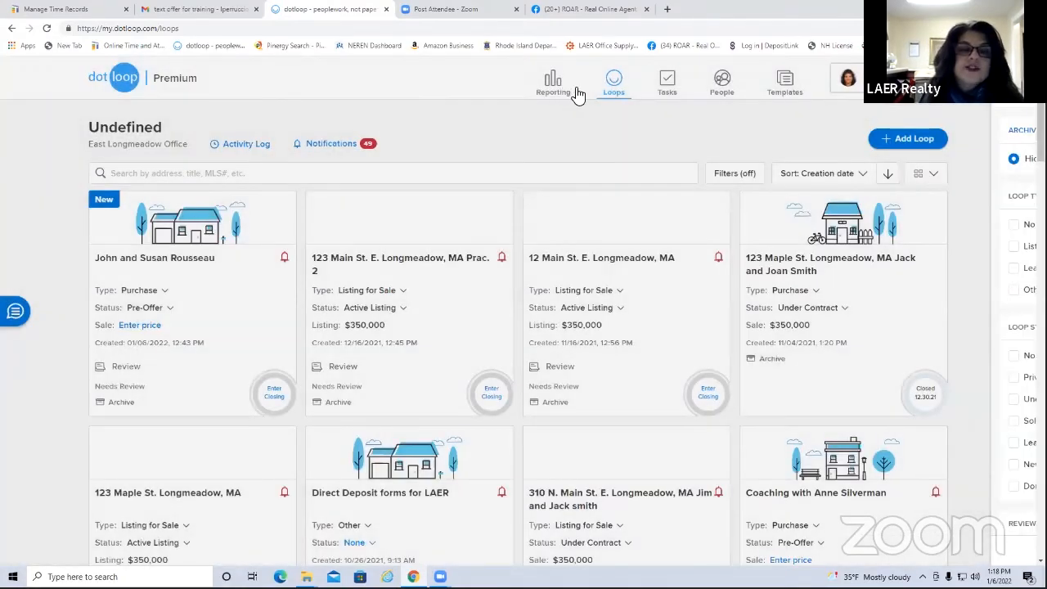
pyautogui.click(562, 93)
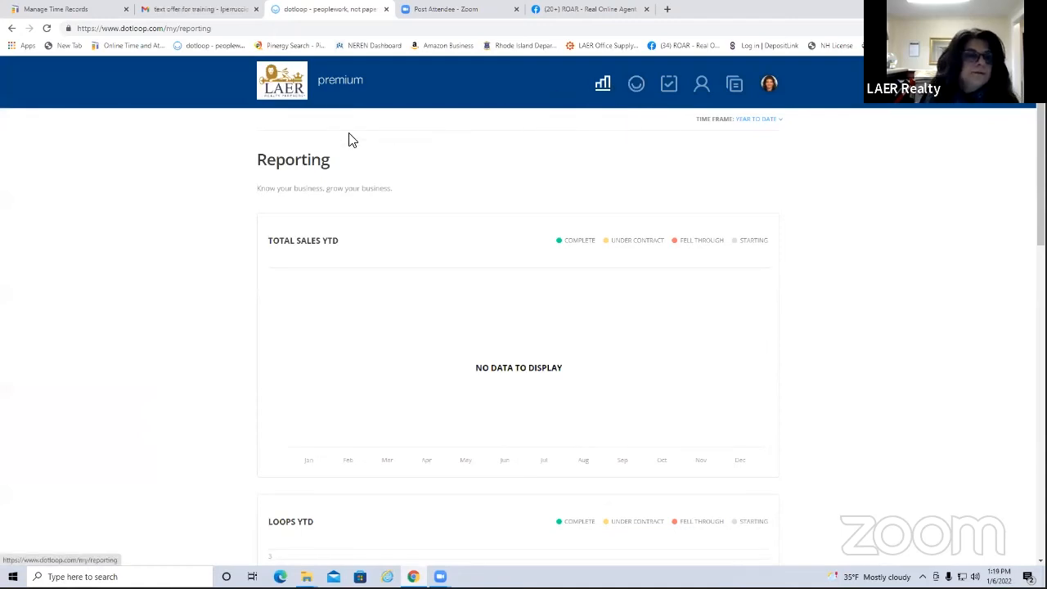
pyautogui.click(636, 87)
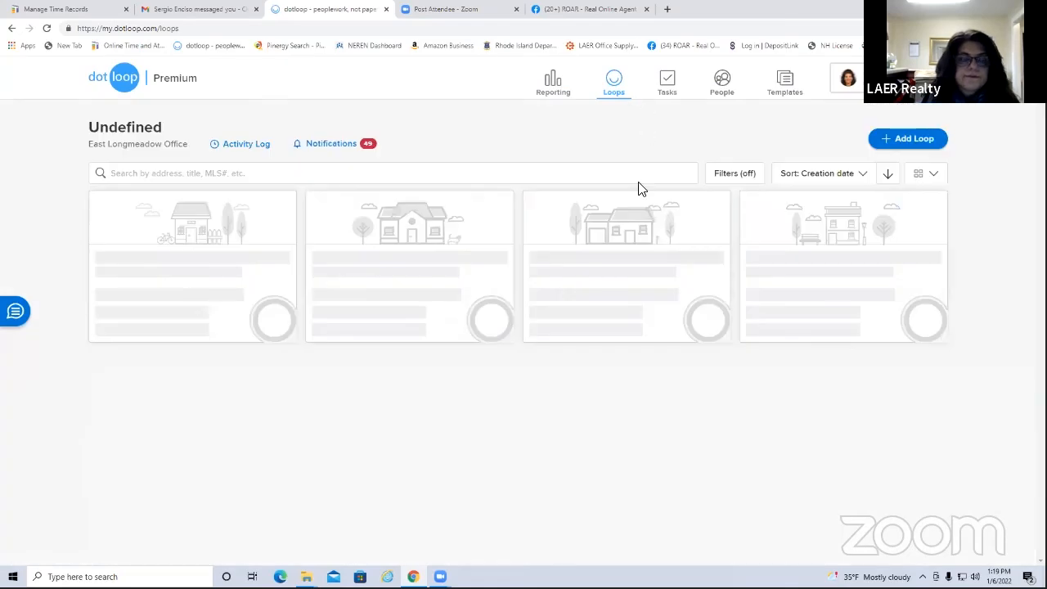
pyautogui.click(735, 172)
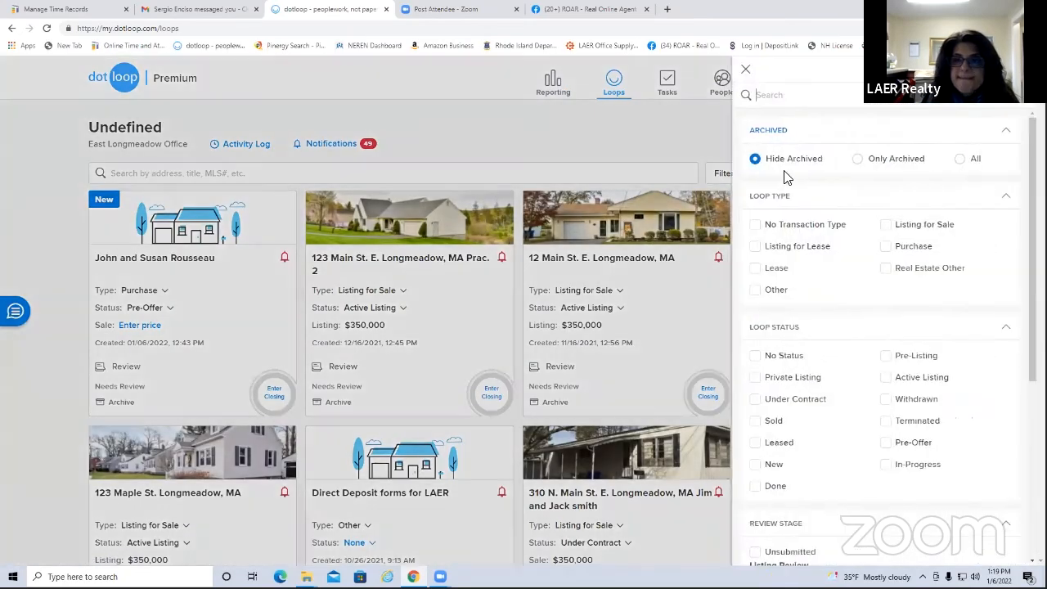
pyautogui.click(962, 163)
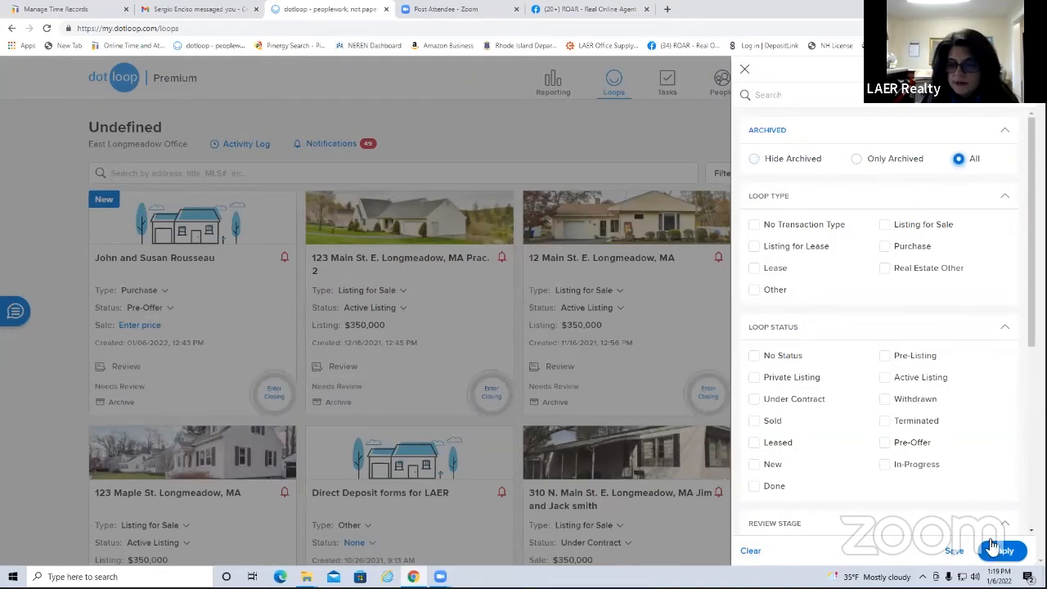
pyautogui.click(1002, 551)
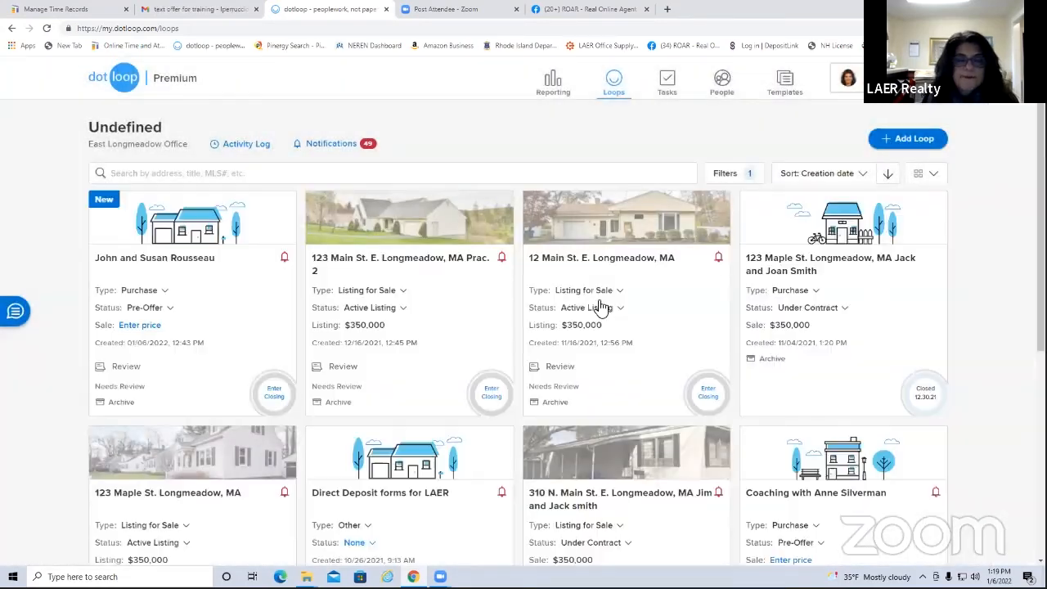
# Check and refresh the Reporting figures, ending back on the loops list
pyautogui.click(555, 85)
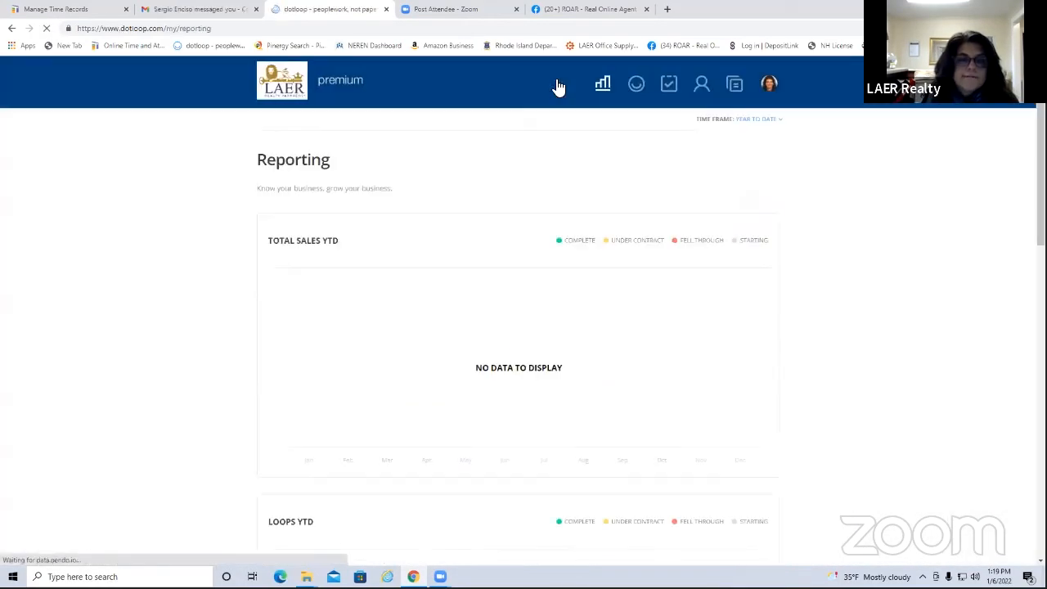
pyautogui.click(636, 87)
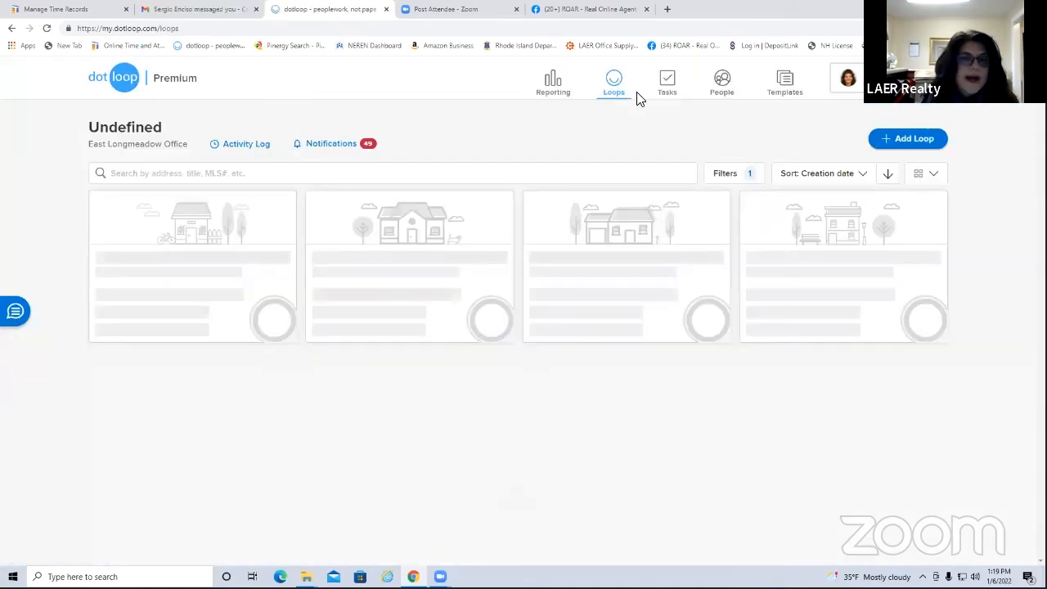
pyautogui.click(610, 84)
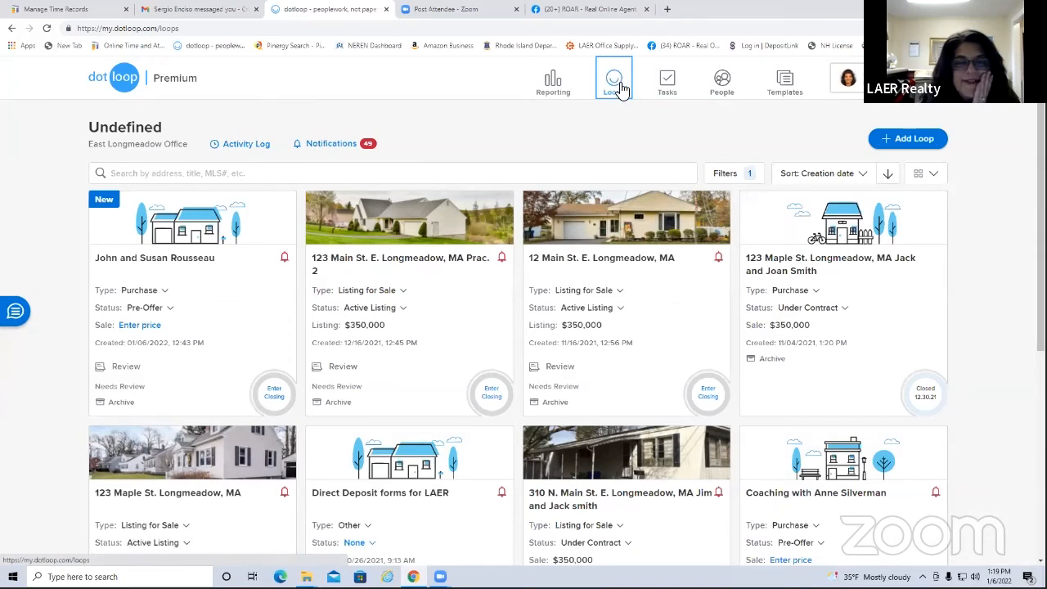
pyautogui.click(558, 87)
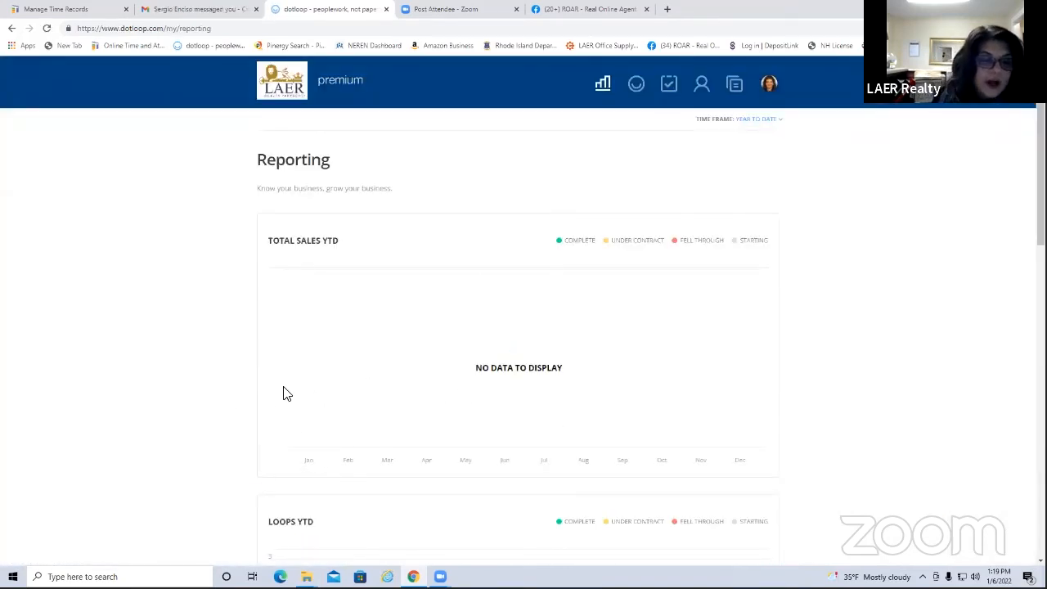
pyautogui.click(606, 88)
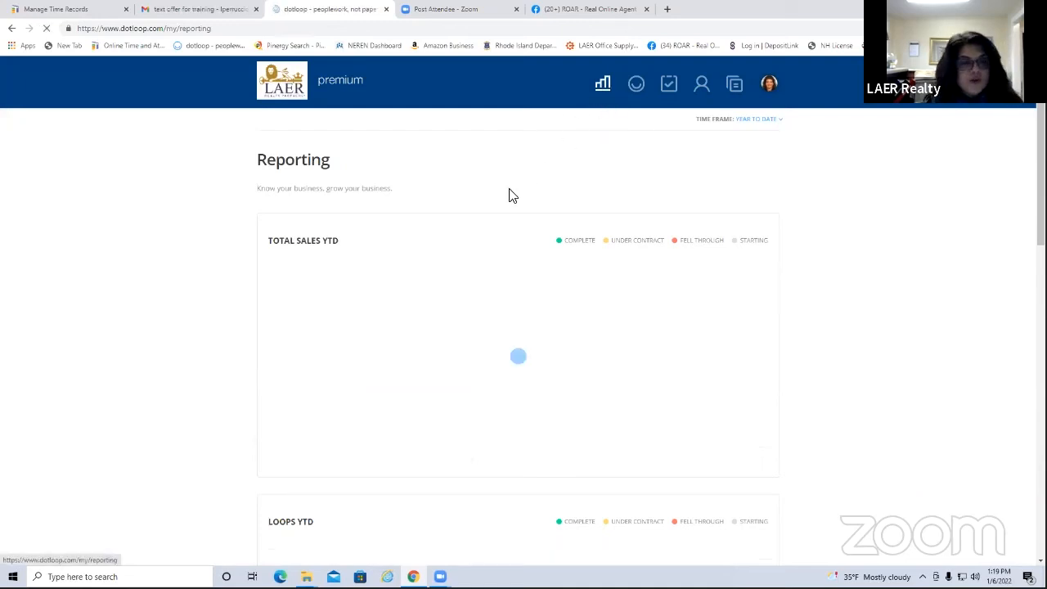
pyautogui.click(637, 86)
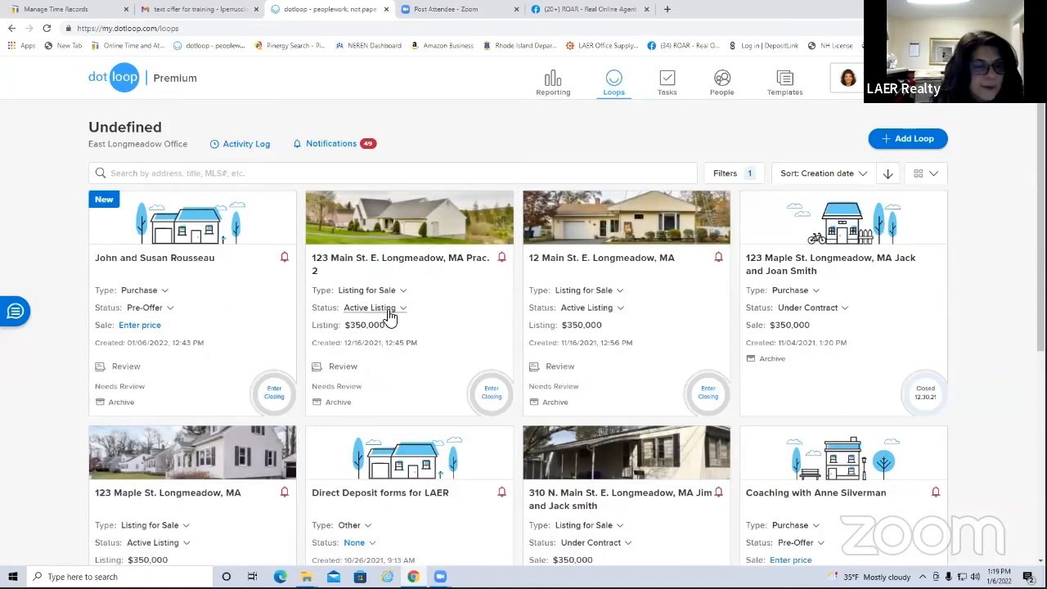
# Mark the 123 Main St. Prac. 2 loop Sold at $375,000 and check Reporting
pyautogui.click(403, 310)
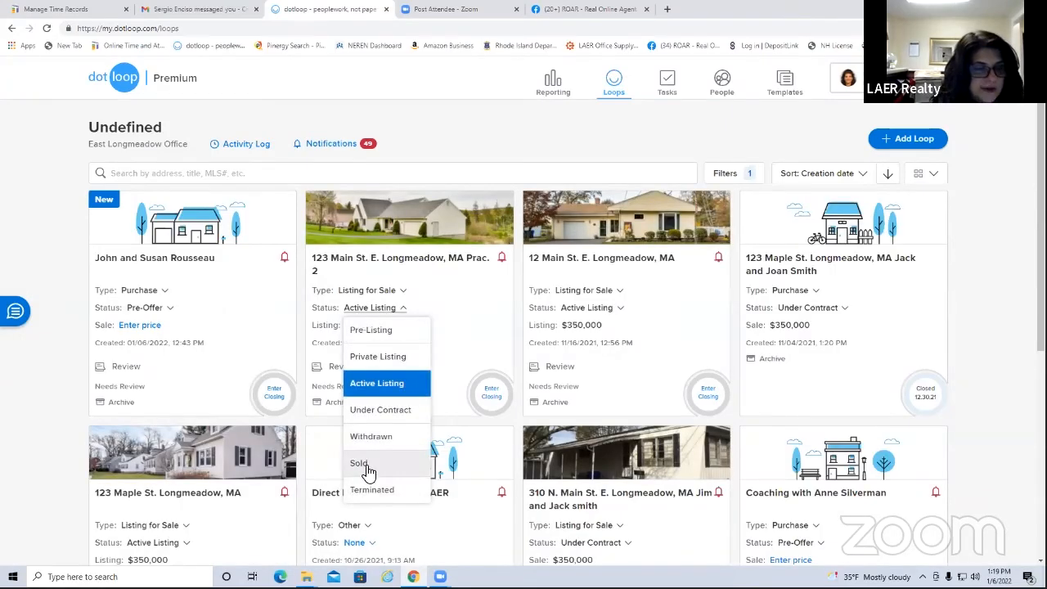
pyautogui.click(367, 466)
pyautogui.click(363, 326)
pyautogui.write('375,000')
pyautogui.press('Return')
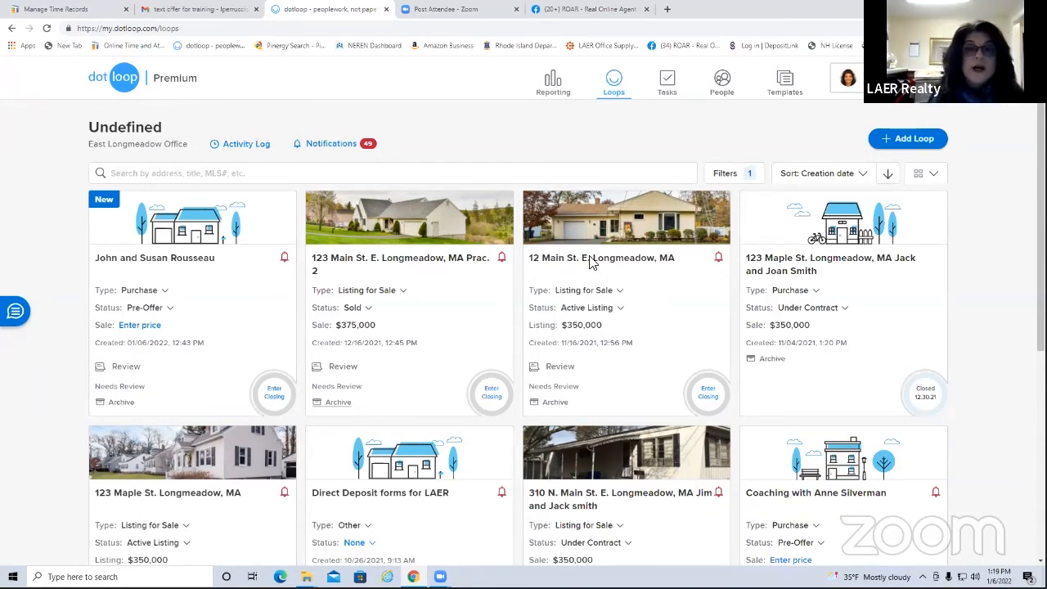
pyautogui.click(556, 89)
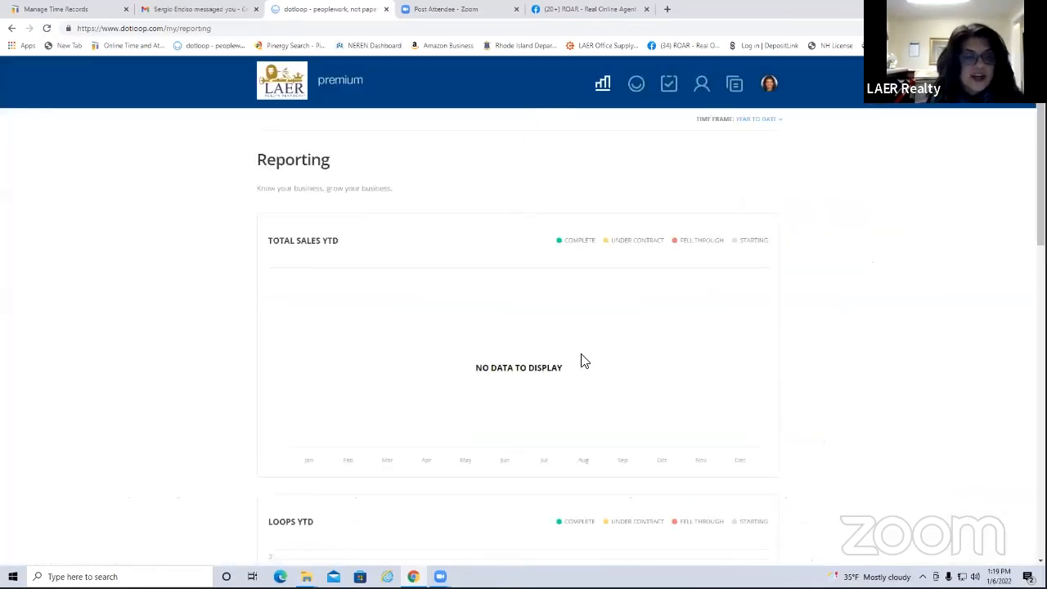
pyautogui.click(634, 89)
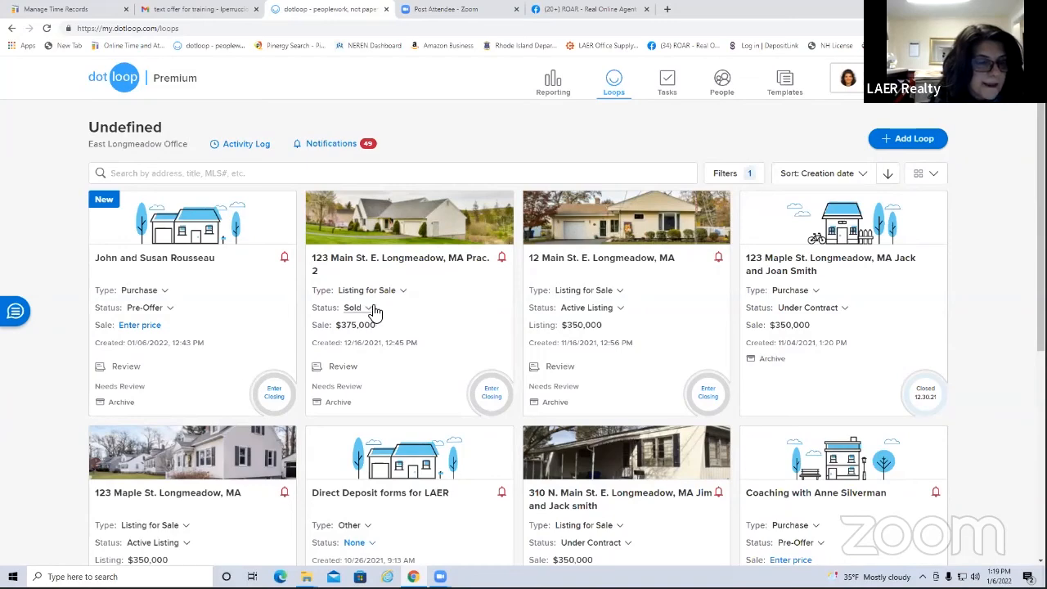
# Give the Prac. 2 loop a January 4, 2022 closing date, then return to the loops list
pyautogui.click(400, 267)
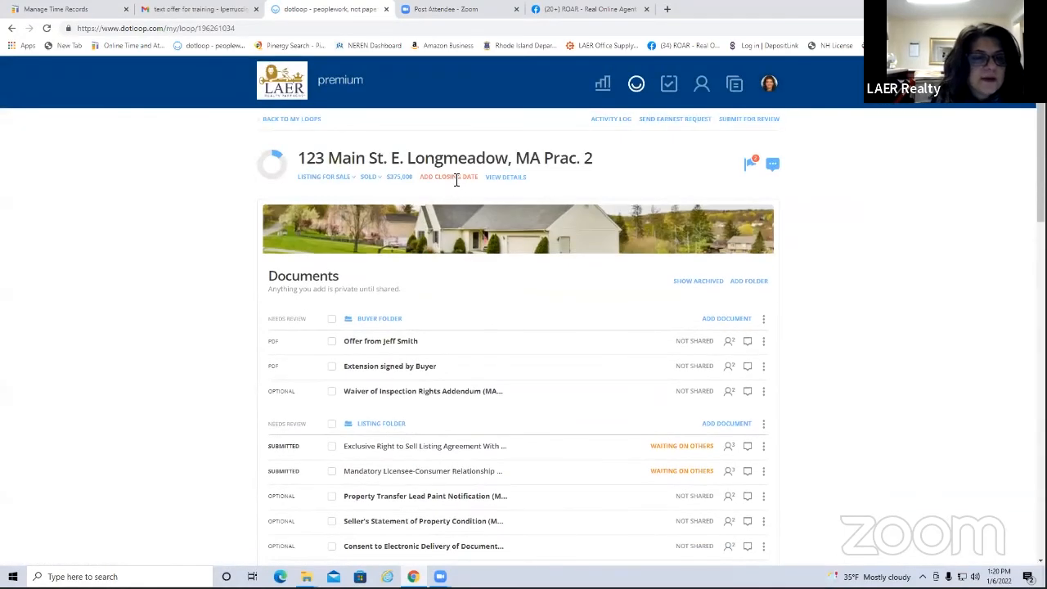
pyautogui.click(457, 177)
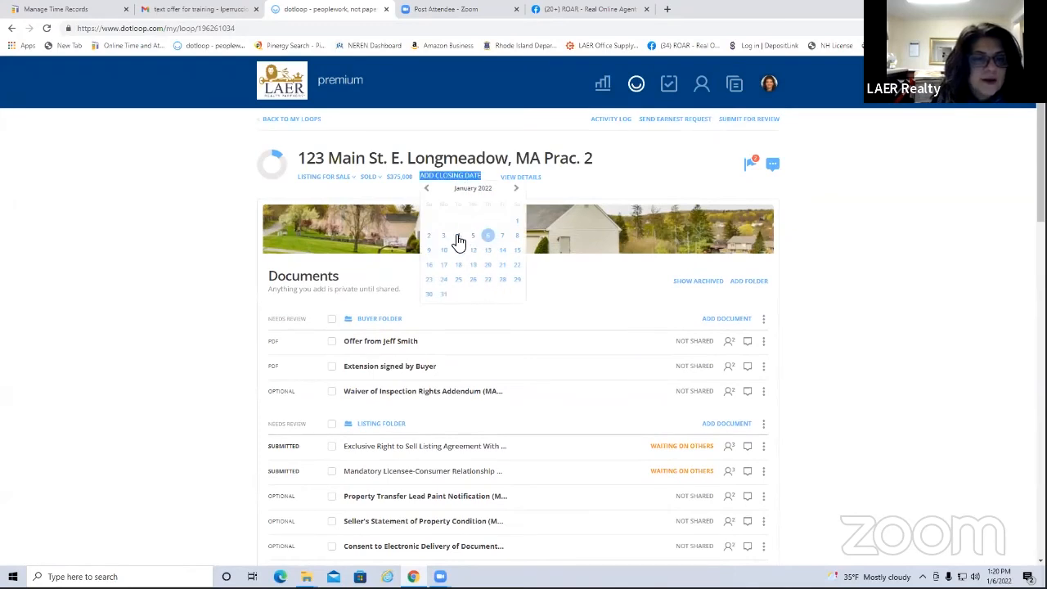
pyautogui.click(457, 235)
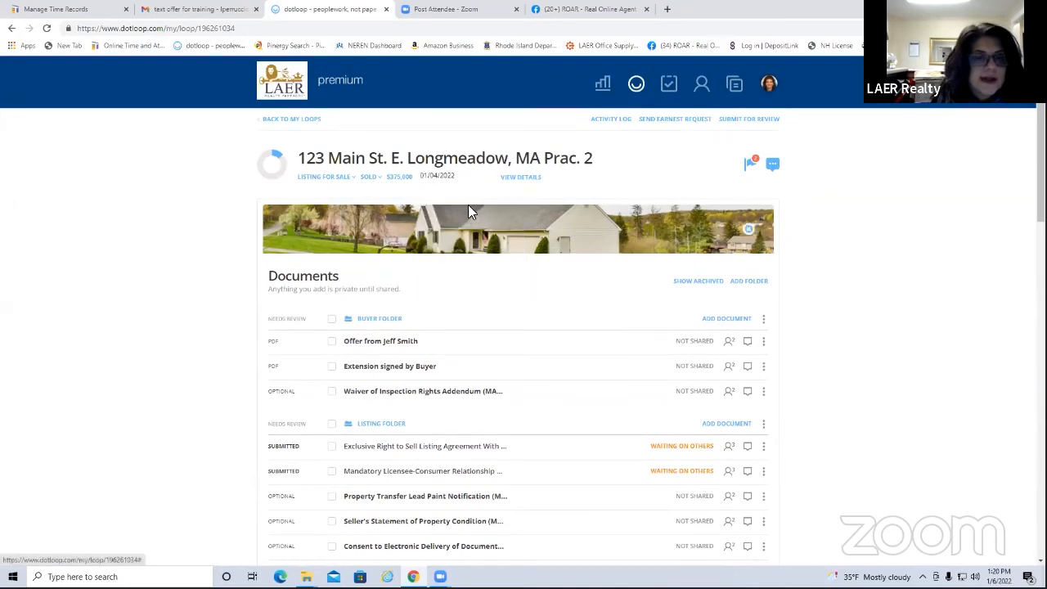
pyautogui.click(636, 85)
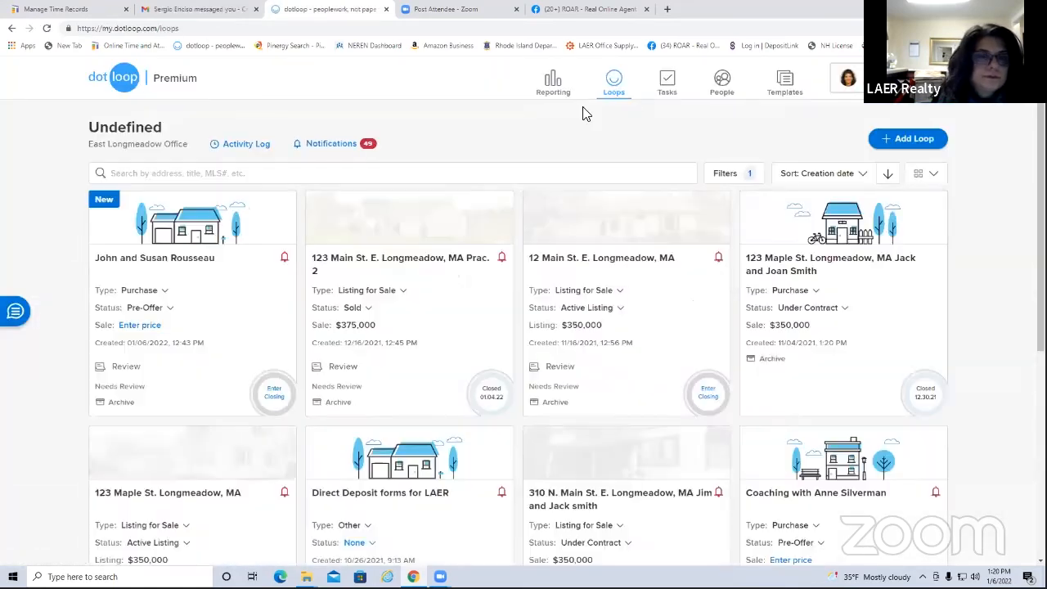
pyautogui.click(553, 84)
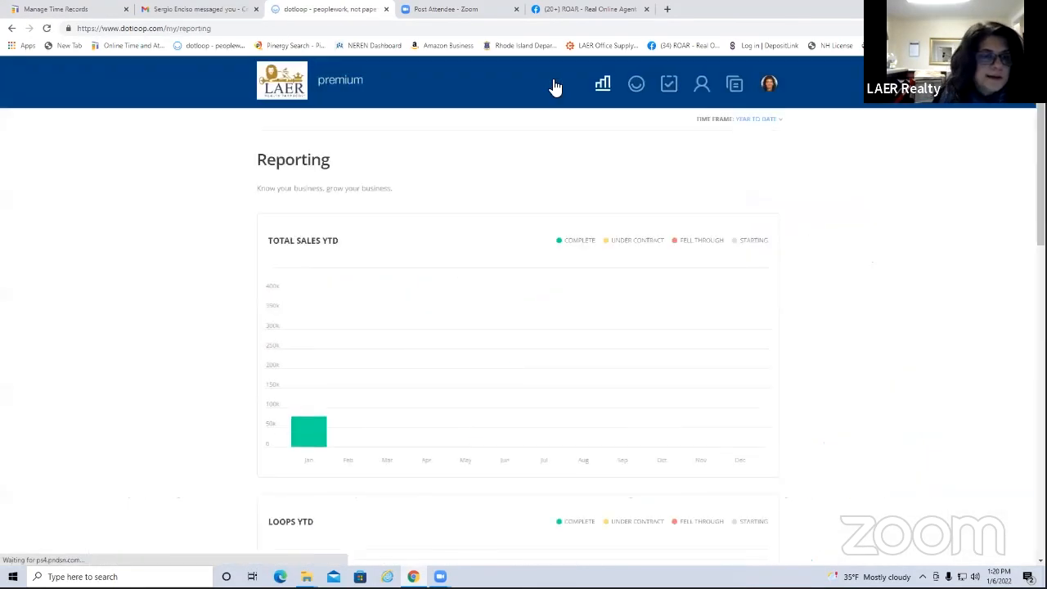
# Check the January bar on the Reporting sales chart, then reopen the Prac. 2 loop
pyautogui.moveTo(326, 317)
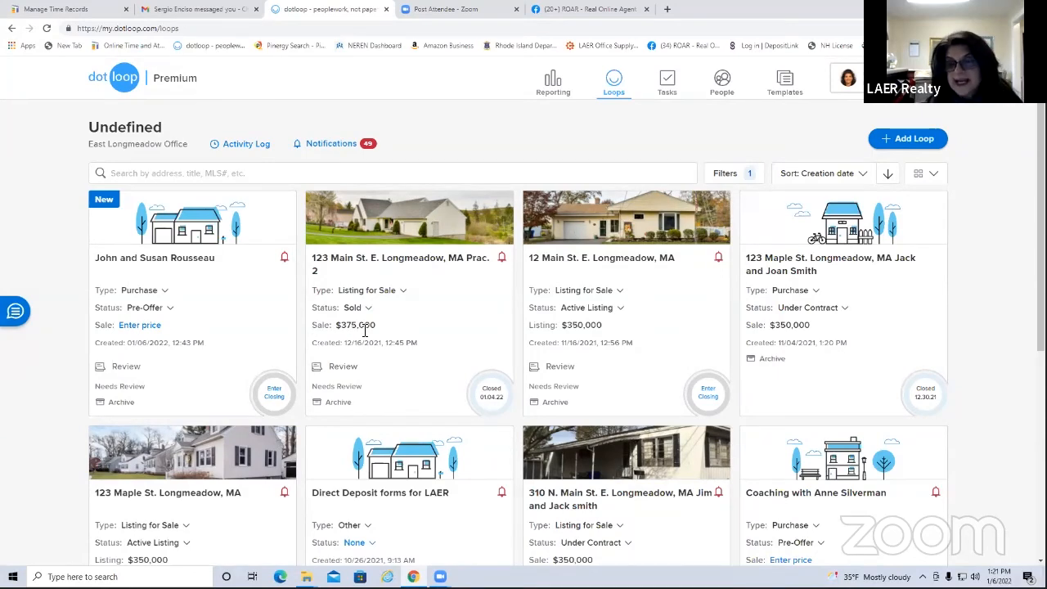
pyautogui.click(402, 263)
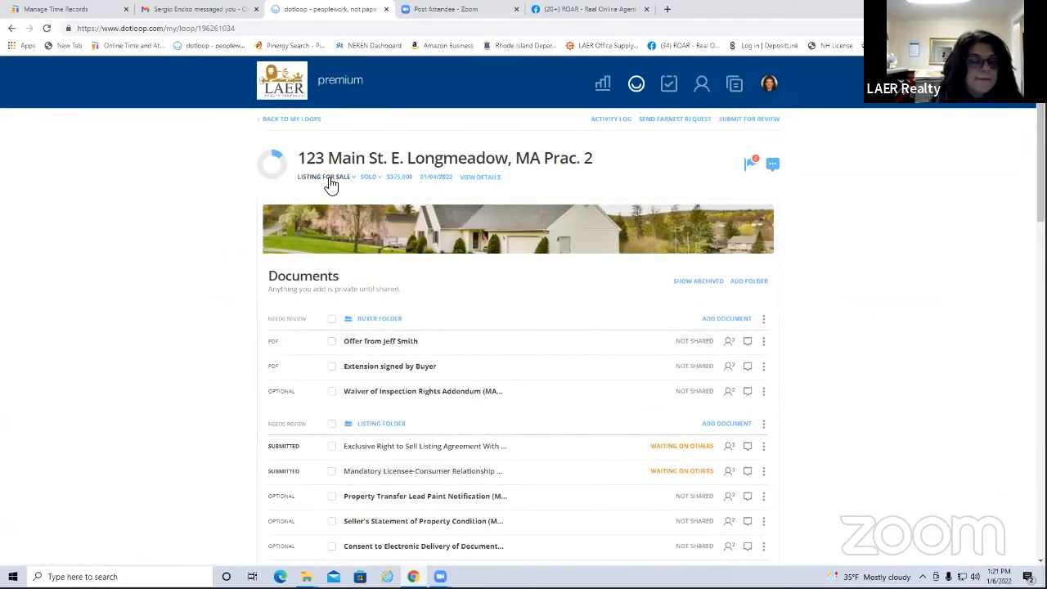
# Change the Prac. 2 loop's status from Sold to Under Contract and go back to My Loops
pyautogui.click(375, 182)
pyautogui.click(383, 221)
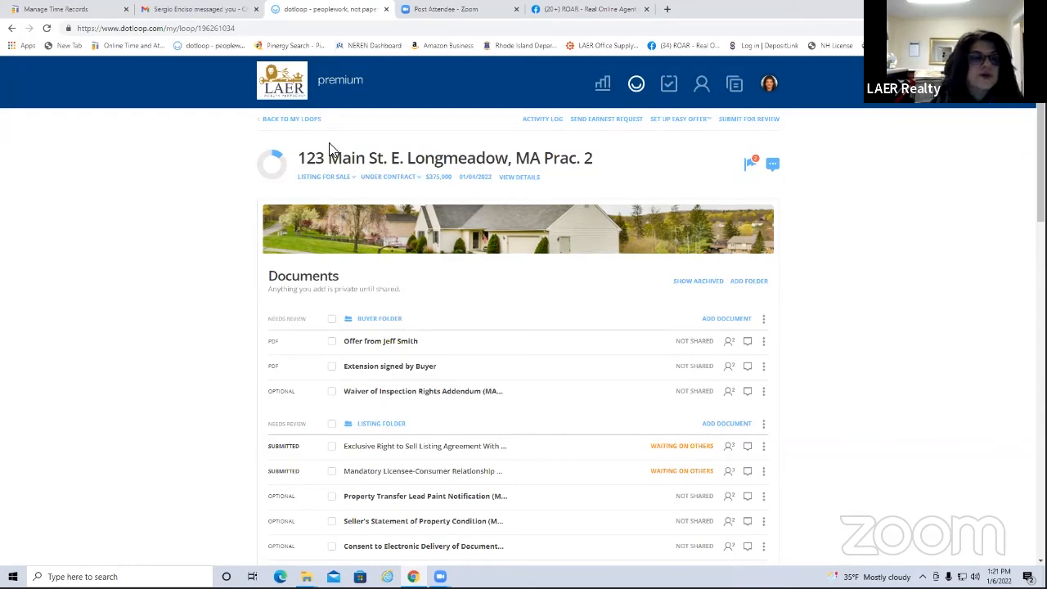
pyautogui.click(294, 123)
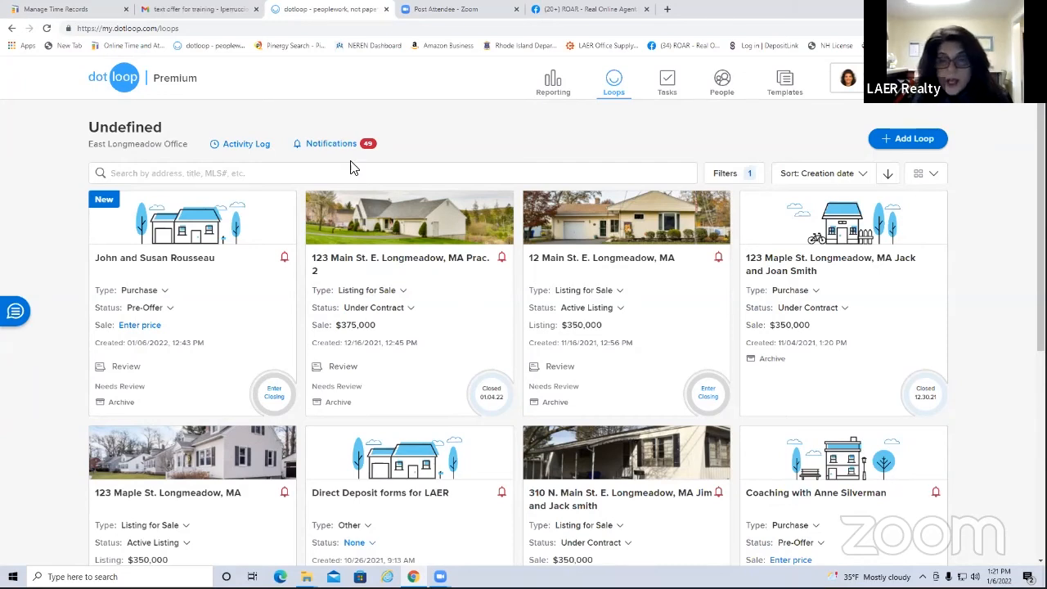
# Sort the loops by Last updated, then back to Creation date, and show layout options
pyautogui.scroll(-1, 253, 251)
pyautogui.scroll(-1, 253, 252)
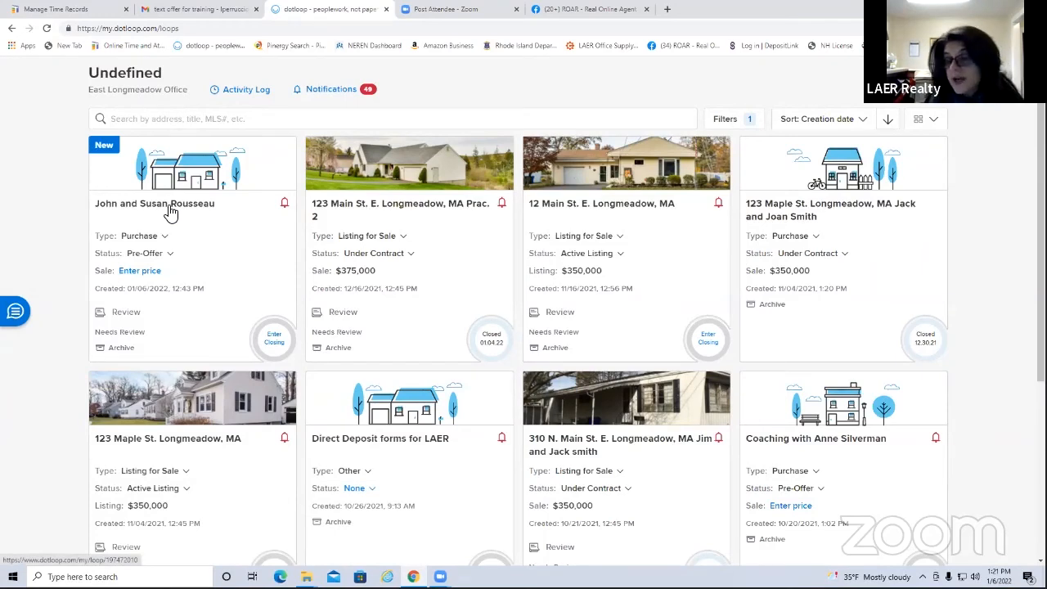
pyautogui.click(864, 121)
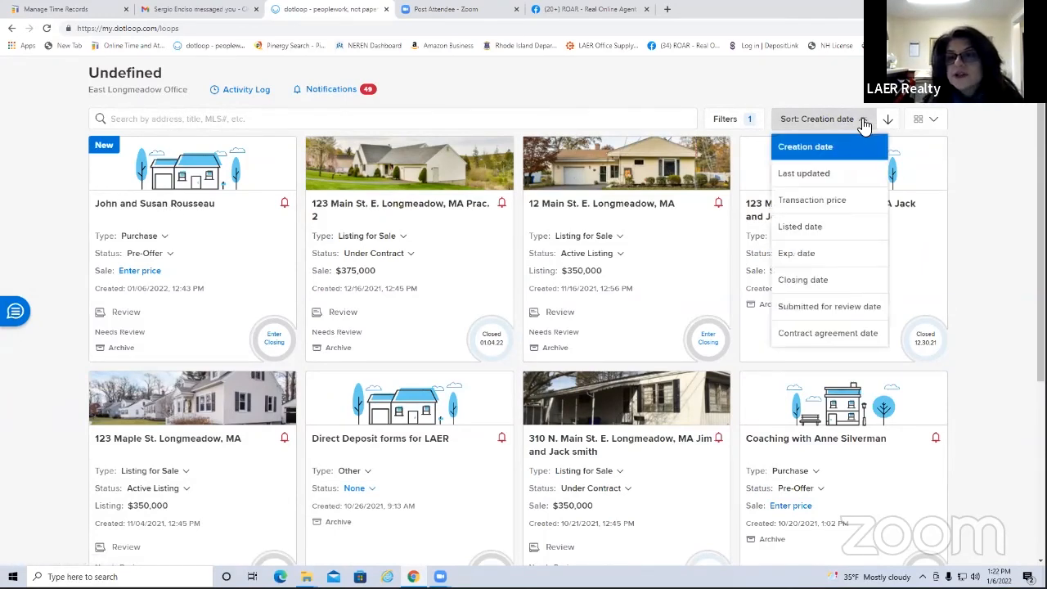
pyautogui.click(804, 175)
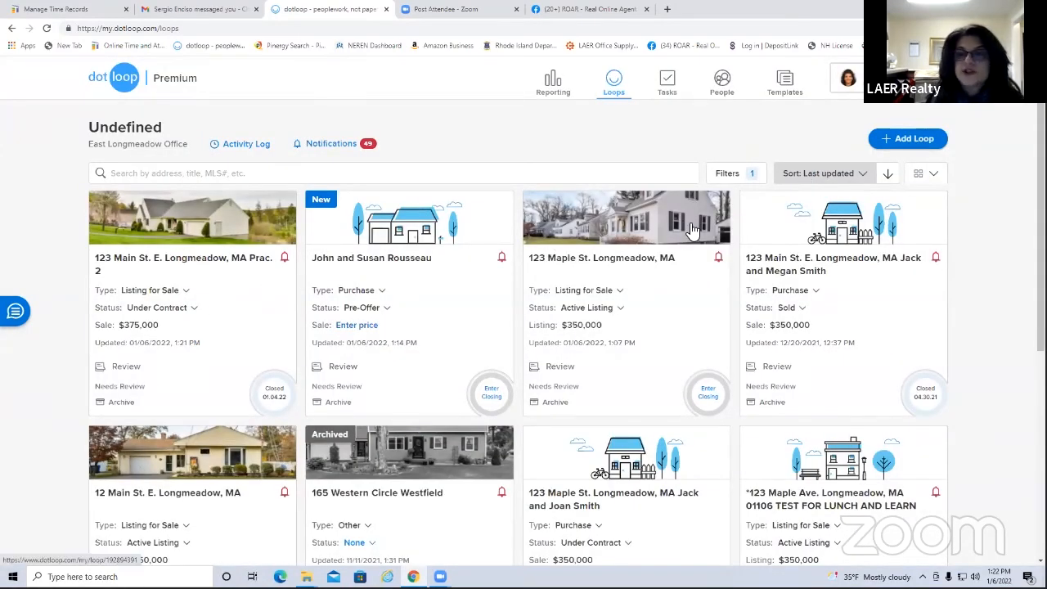
pyautogui.click(858, 173)
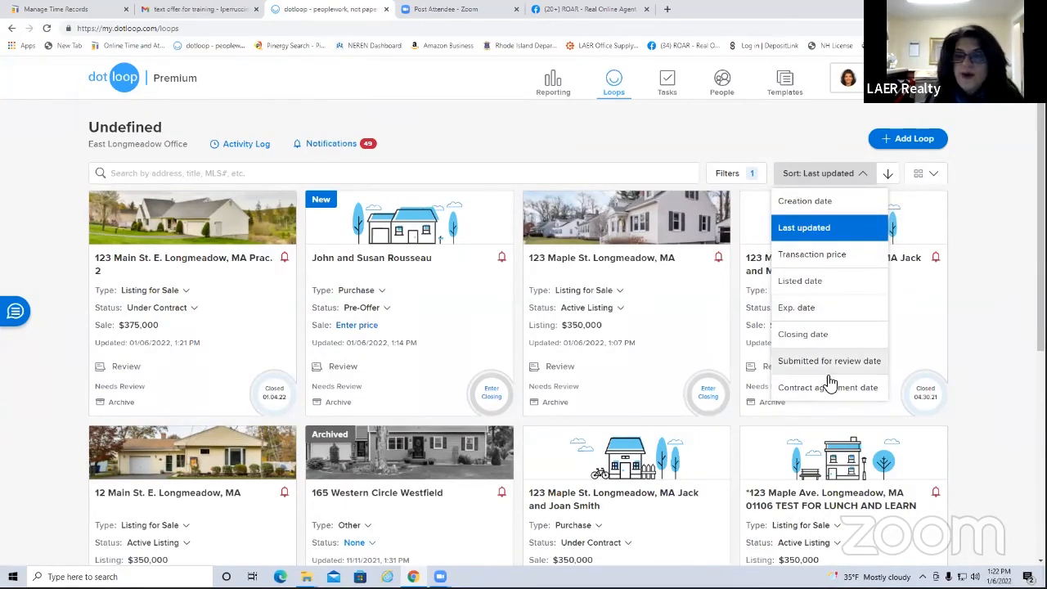
pyautogui.click(824, 204)
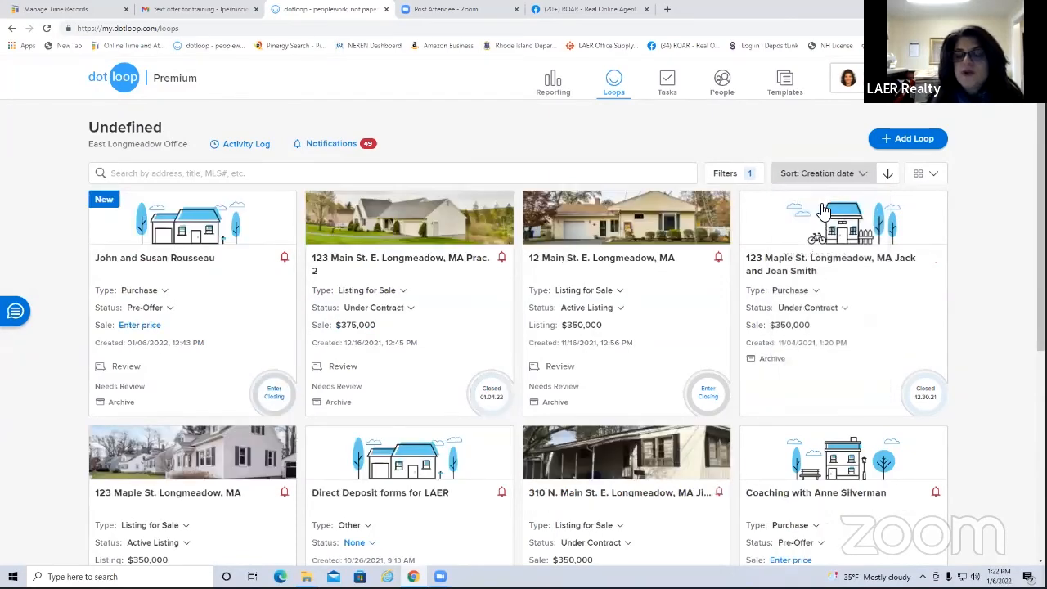
pyautogui.click(934, 179)
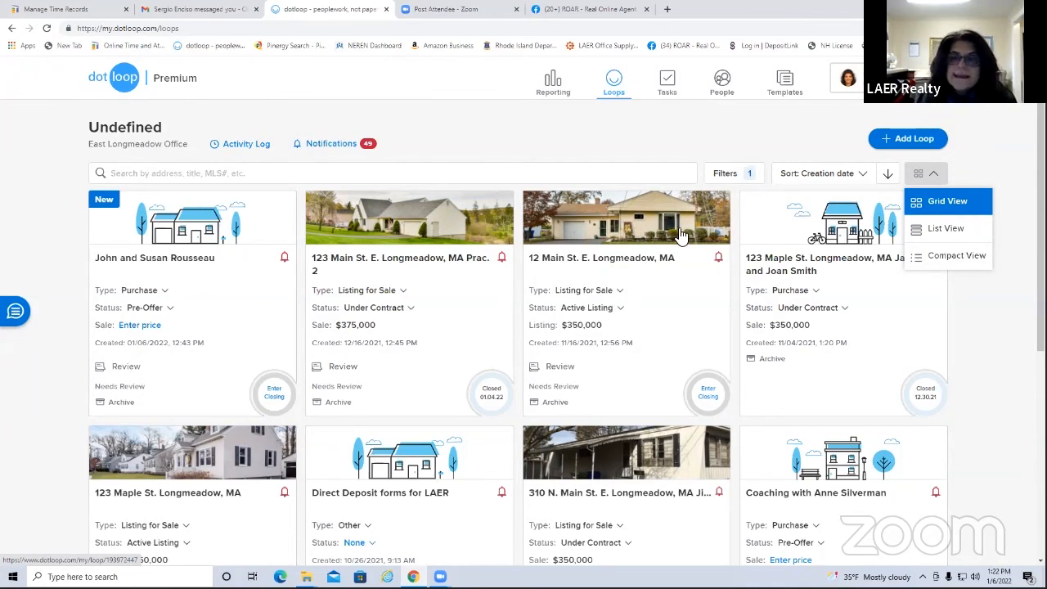
pyautogui.click(937, 230)
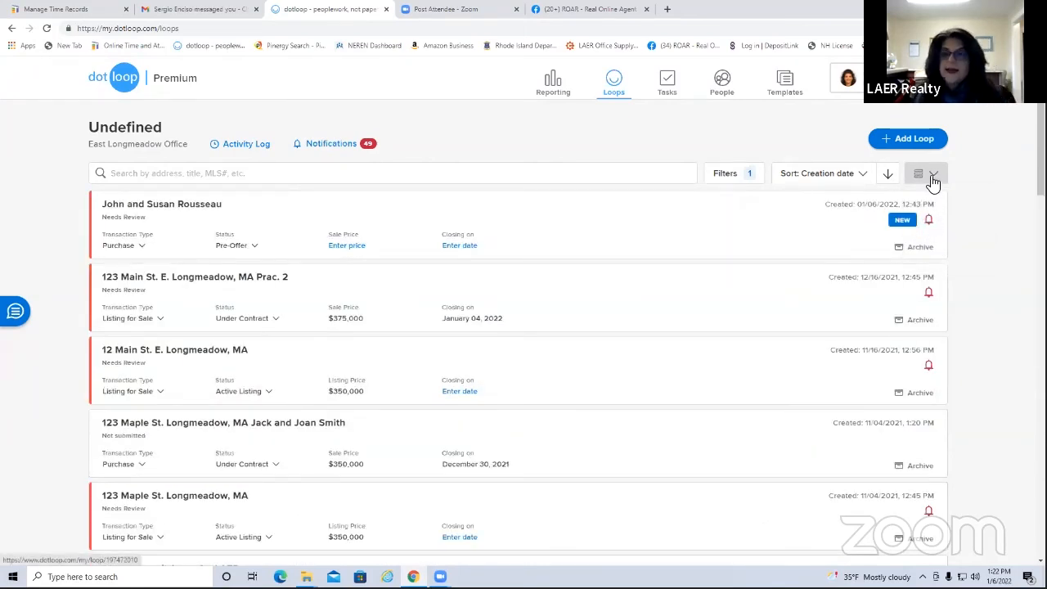
pyautogui.click(930, 173)
pyautogui.click(947, 258)
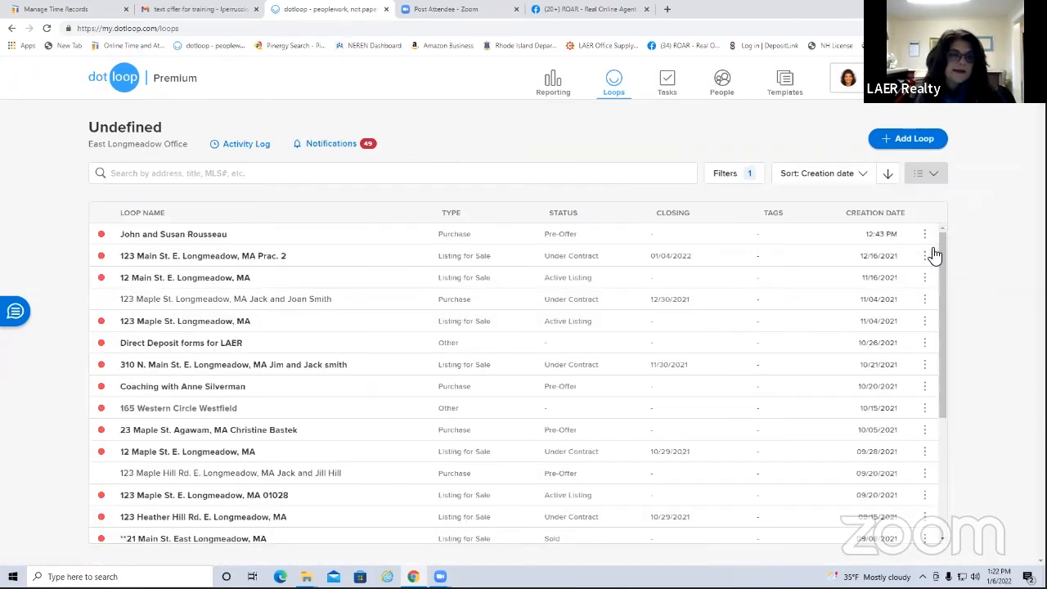
pyautogui.click(935, 177)
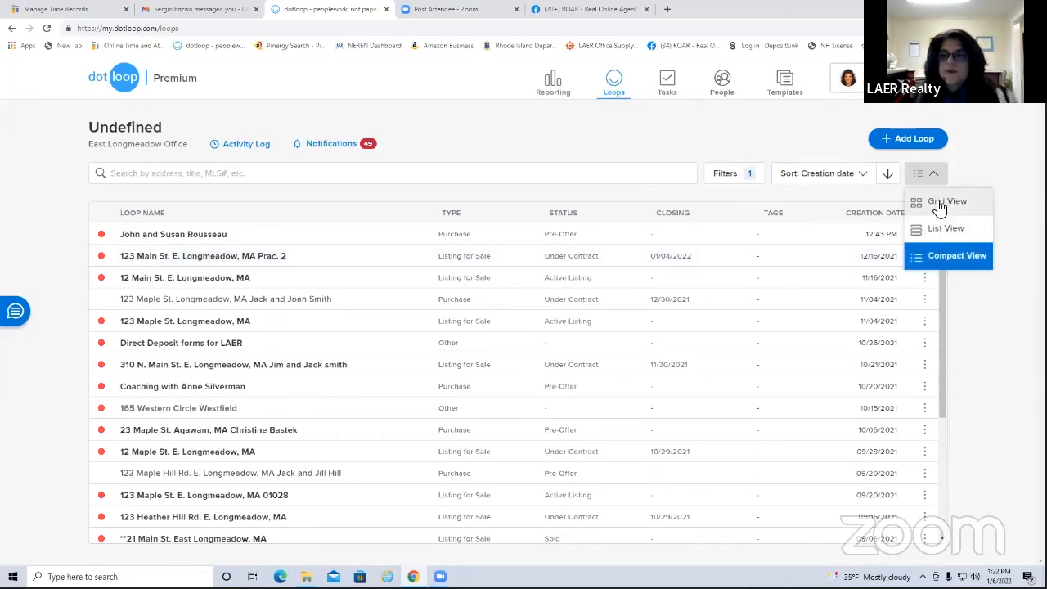
pyautogui.click(940, 204)
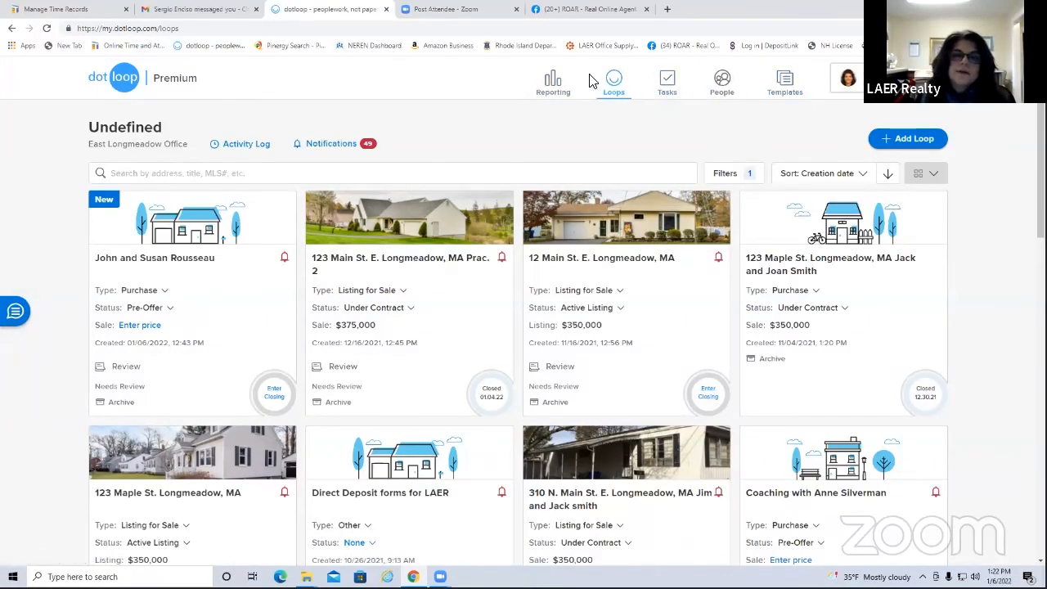
pyautogui.click(556, 84)
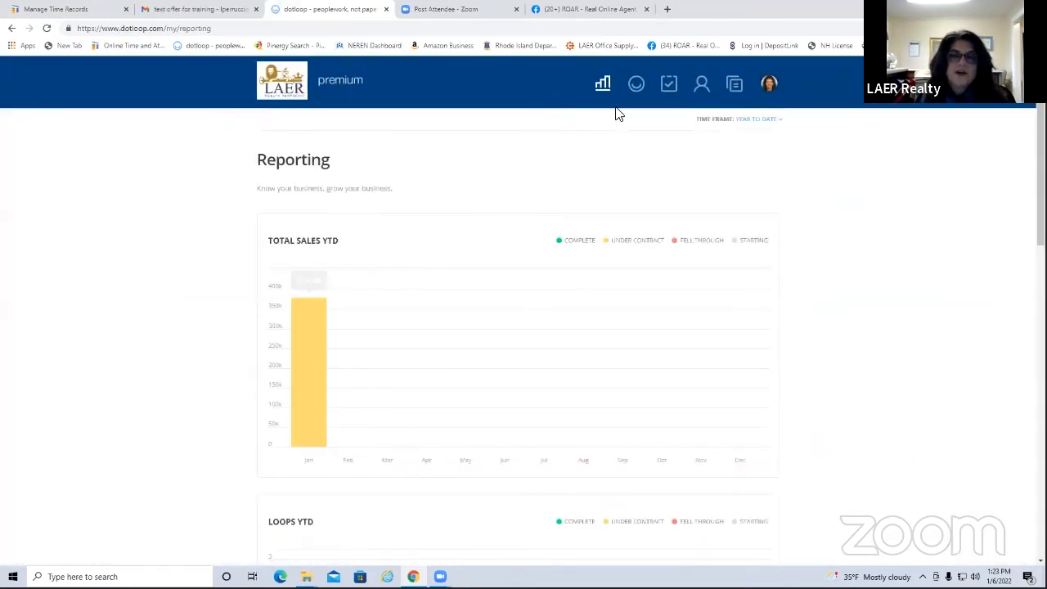
pyautogui.click(637, 88)
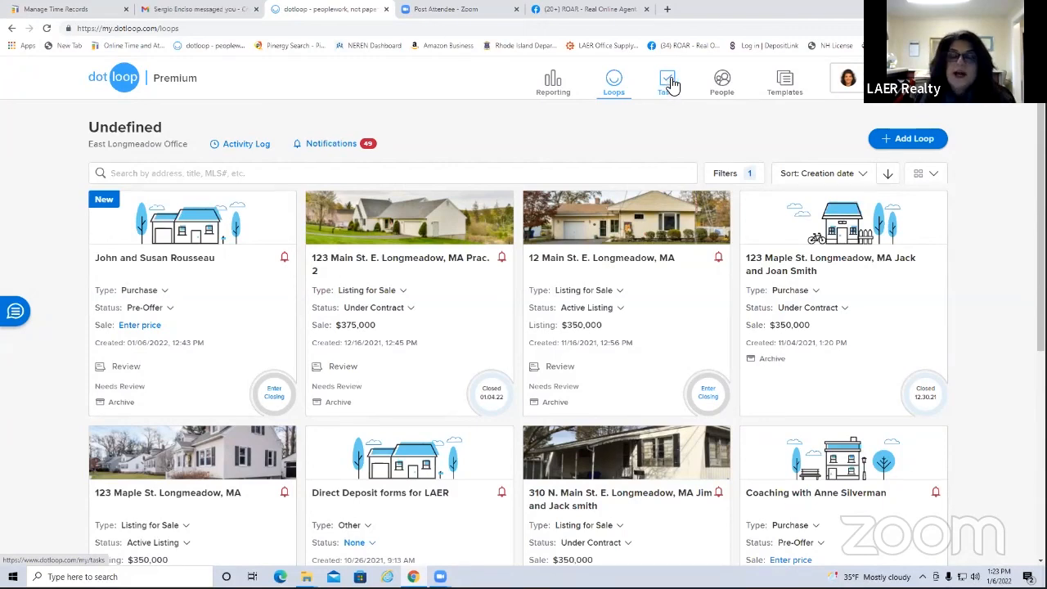
# View the People contacts list and cancel out of the Add Person form
pyautogui.click(721, 81)
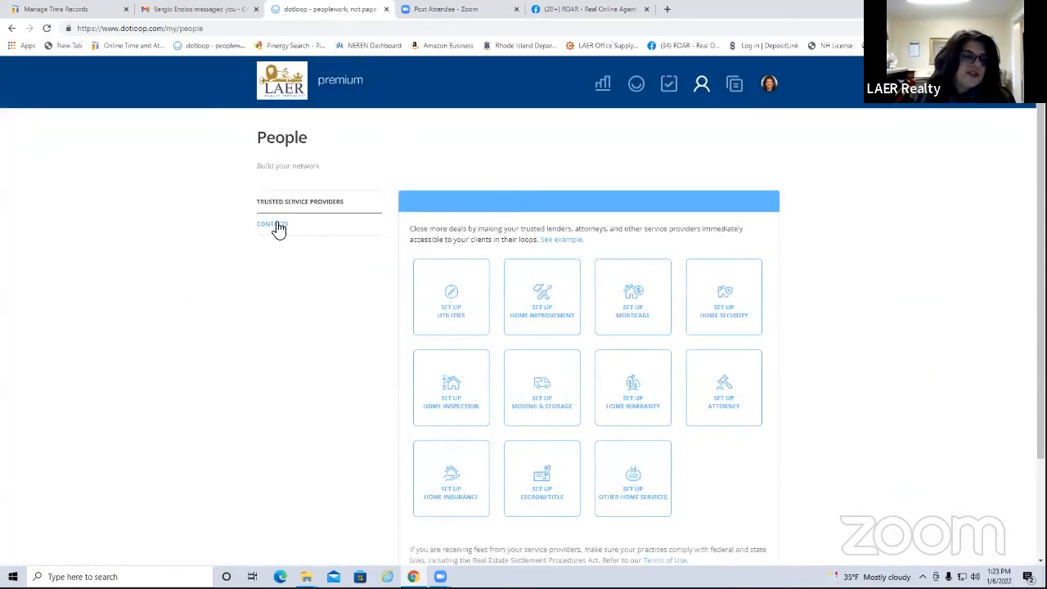
pyautogui.click(278, 229)
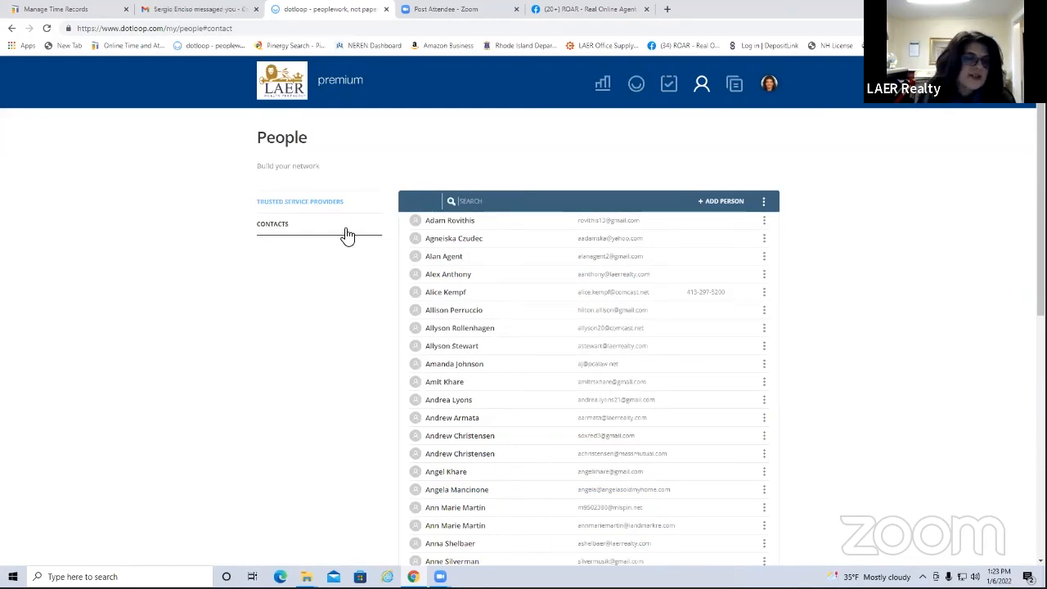
pyautogui.click(718, 205)
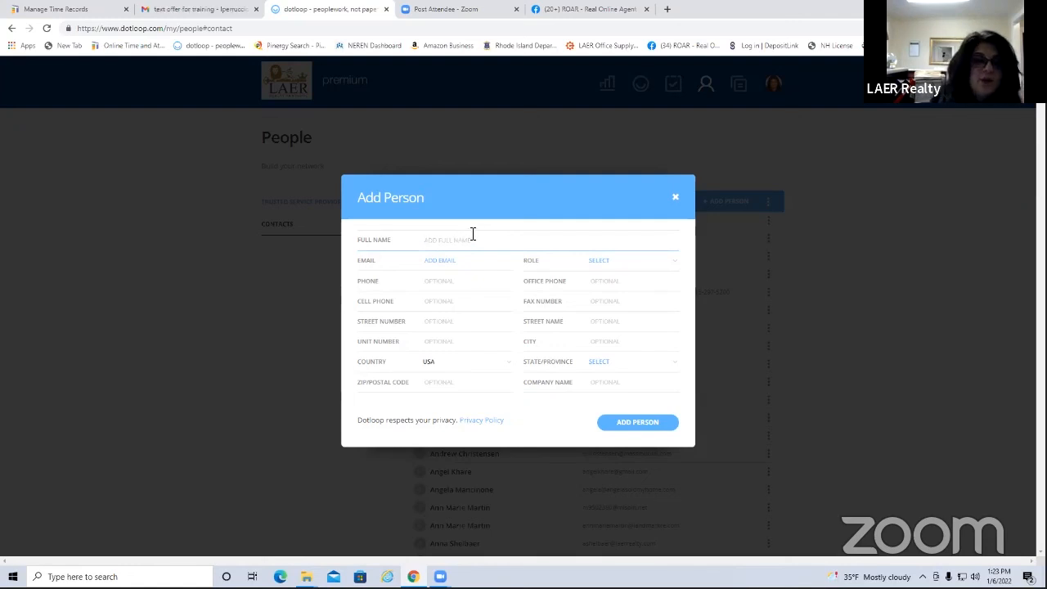
pyautogui.click(676, 198)
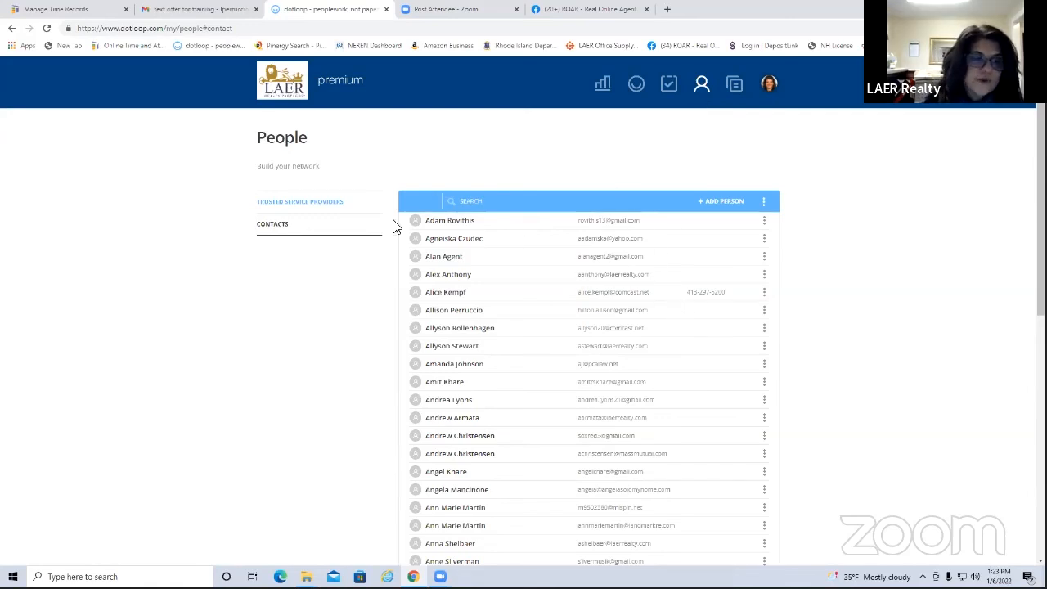
# Look over the Trusted Service Providers categories, opening and closing Home Inspection
pyautogui.click(334, 202)
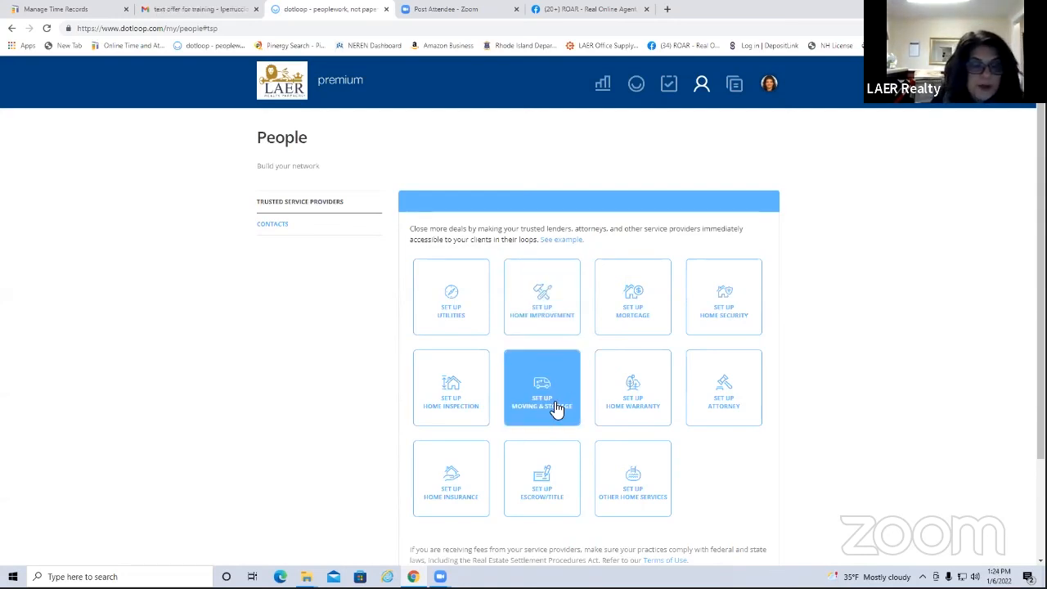
pyautogui.click(463, 399)
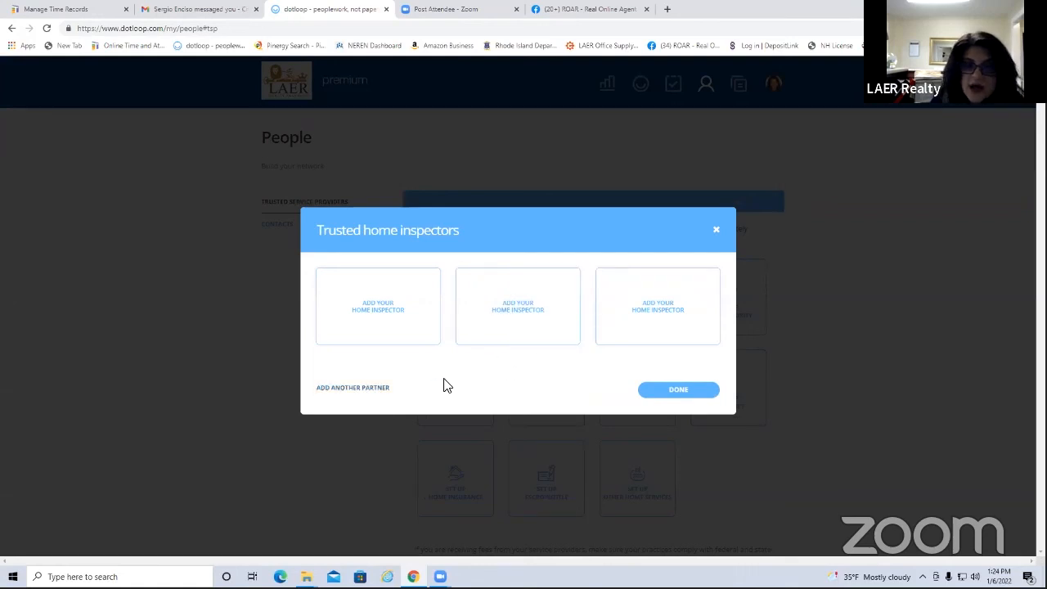
pyautogui.click(716, 231)
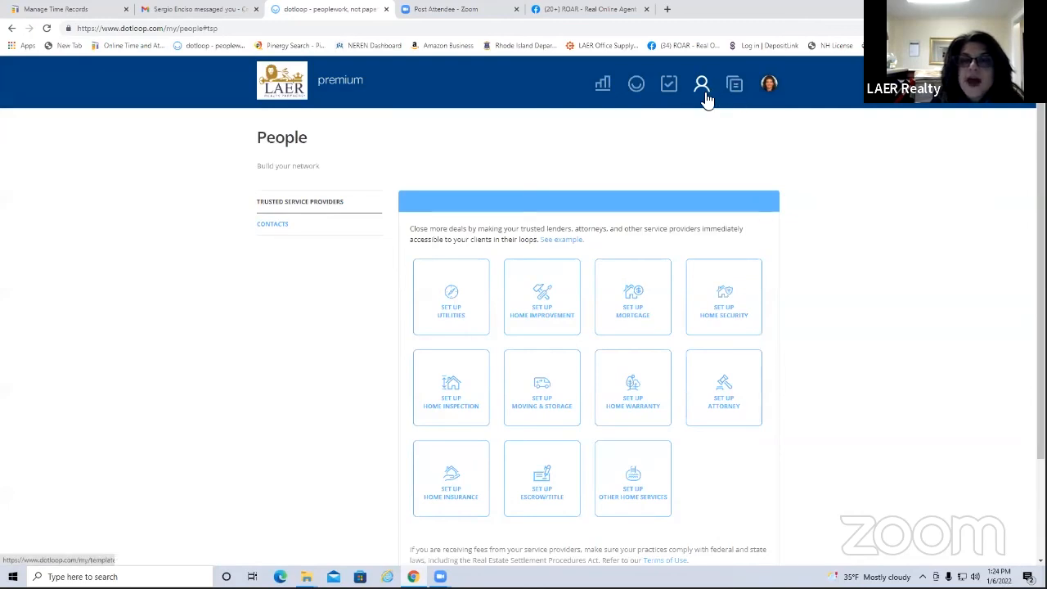
# Open the MA - LAER MASTER FILE templates folder and search it for 705
pyautogui.click(735, 86)
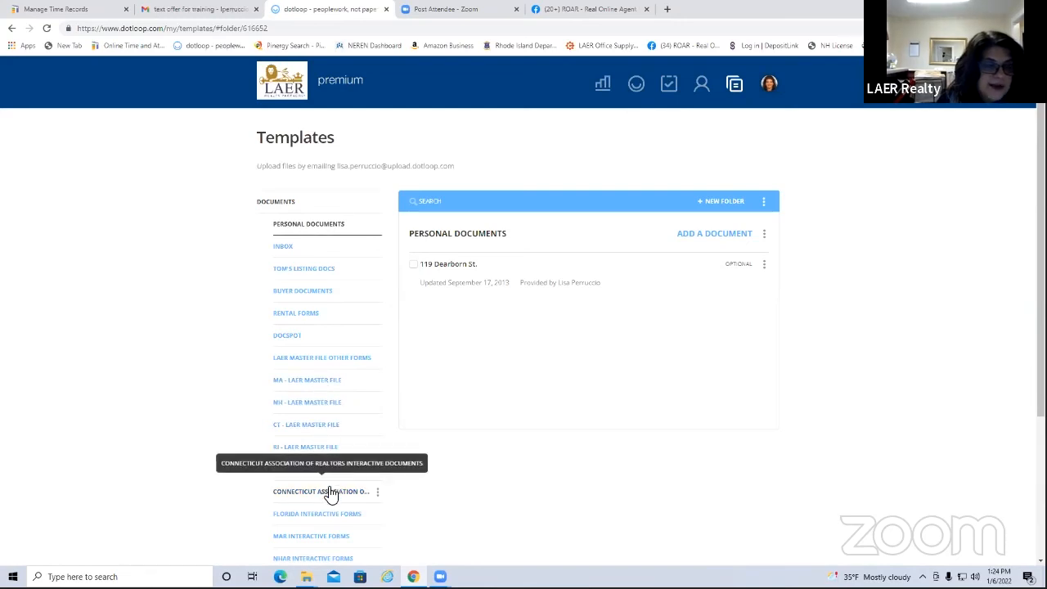
pyautogui.click(310, 381)
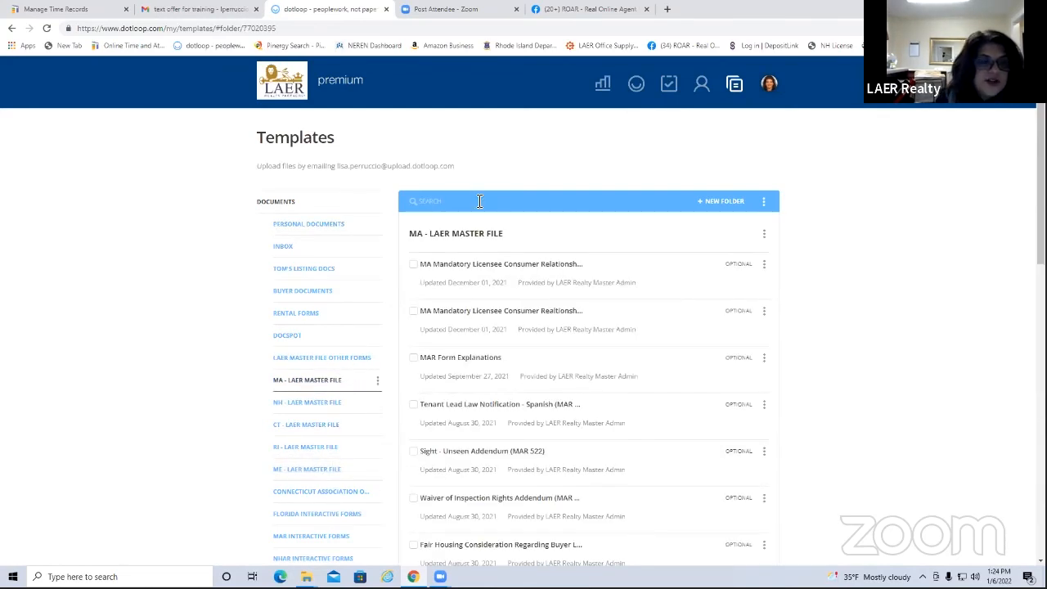
pyautogui.click(460, 203)
pyautogui.write('705')
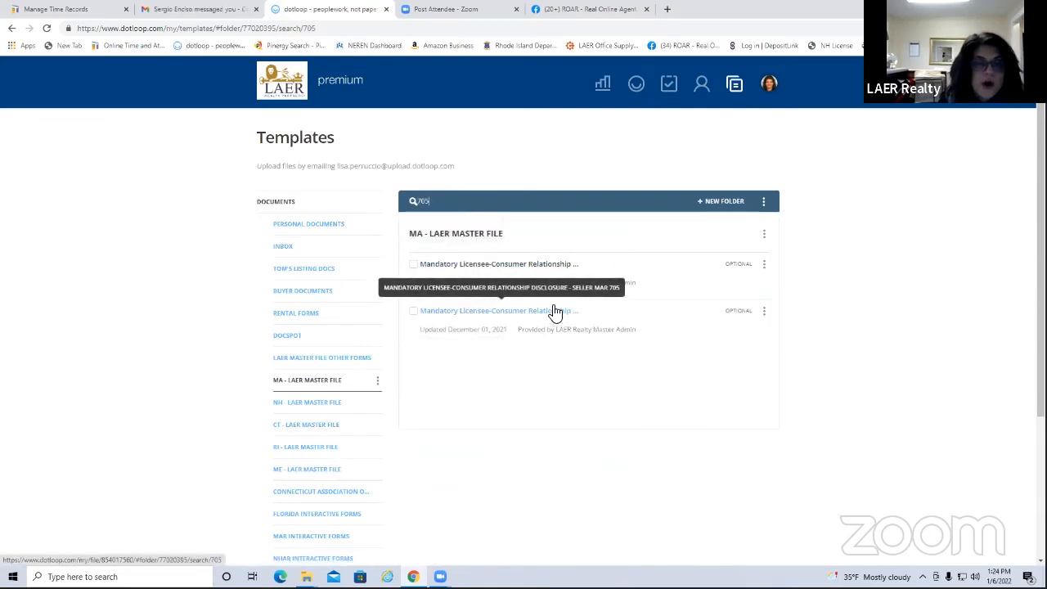
# Replace the search term with 'release' to find the release documents
pyautogui.moveTo(456, 200); pyautogui.dragTo(411, 200)
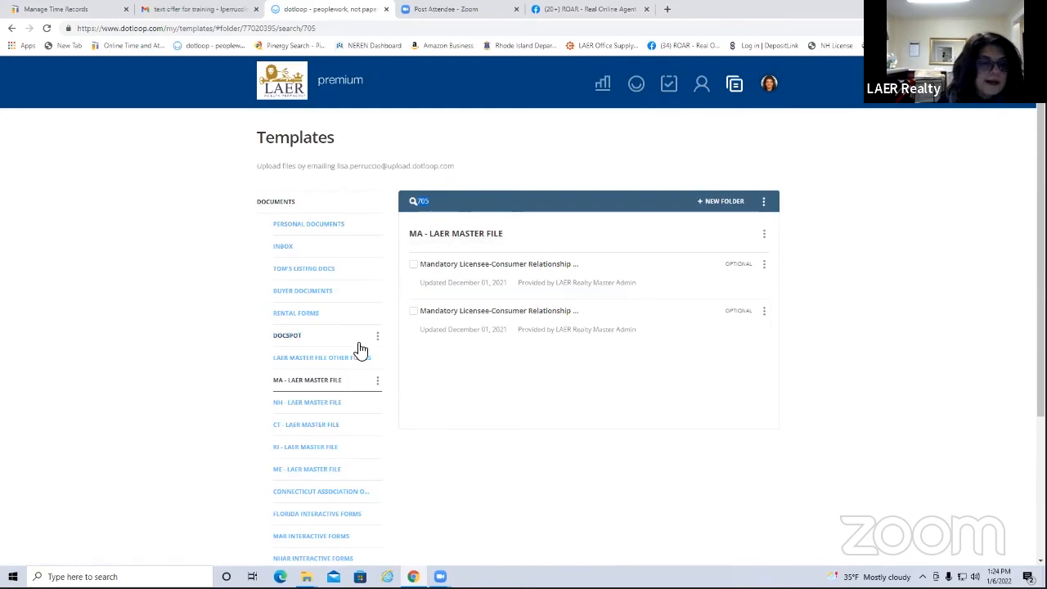
pyautogui.write('ma')
pyautogui.press('BackSpace')
pyautogui.press('BackSpace')
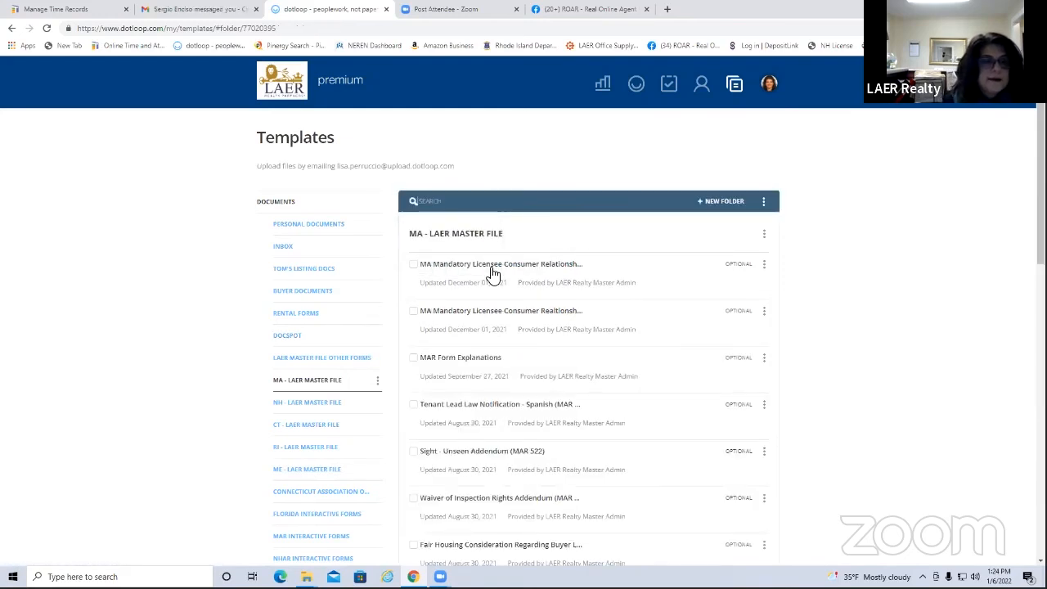
pyautogui.write('release')
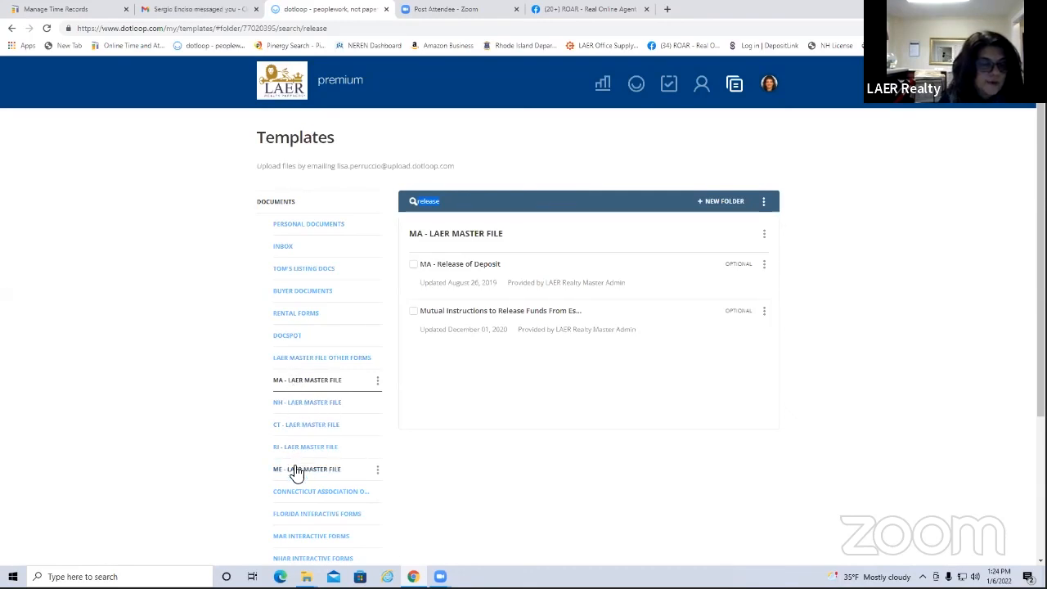
pyautogui.click(769, 85)
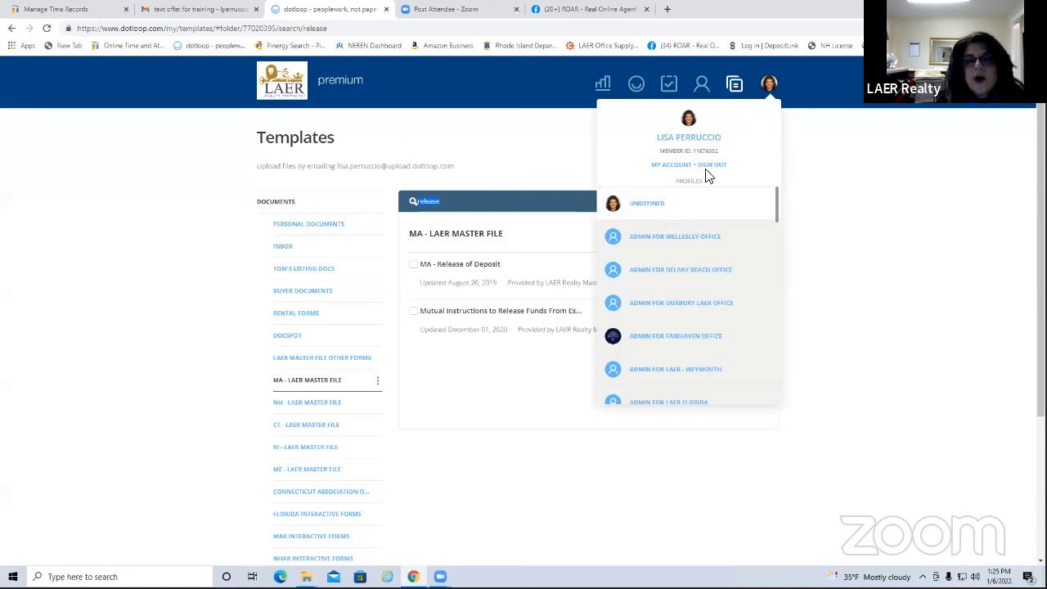
# Open My Account and view the profile details, including the Agent License Number field
pyautogui.click(668, 167)
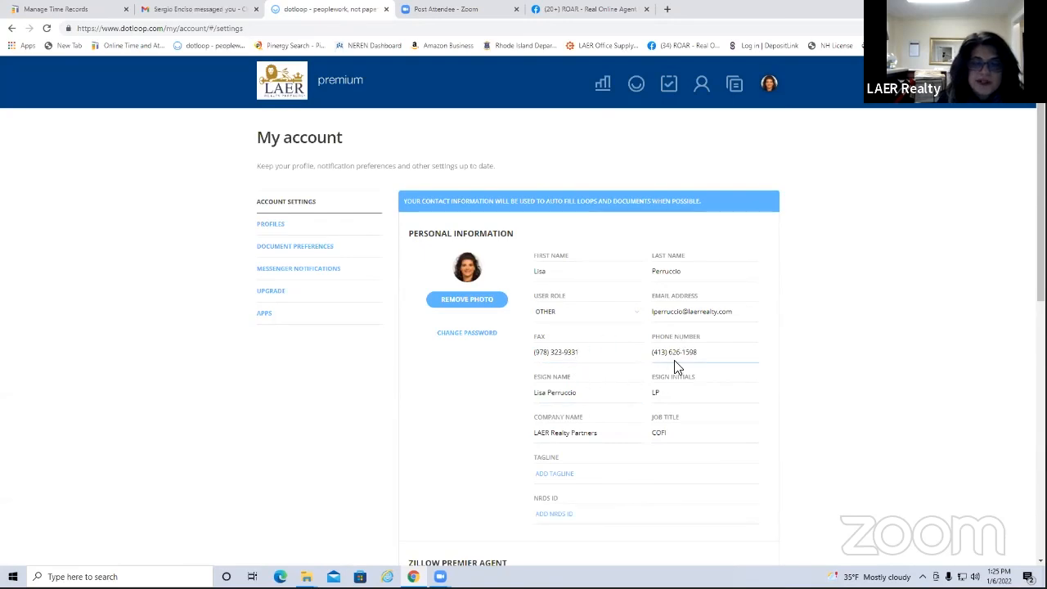
pyautogui.scroll(-2, 691, 385)
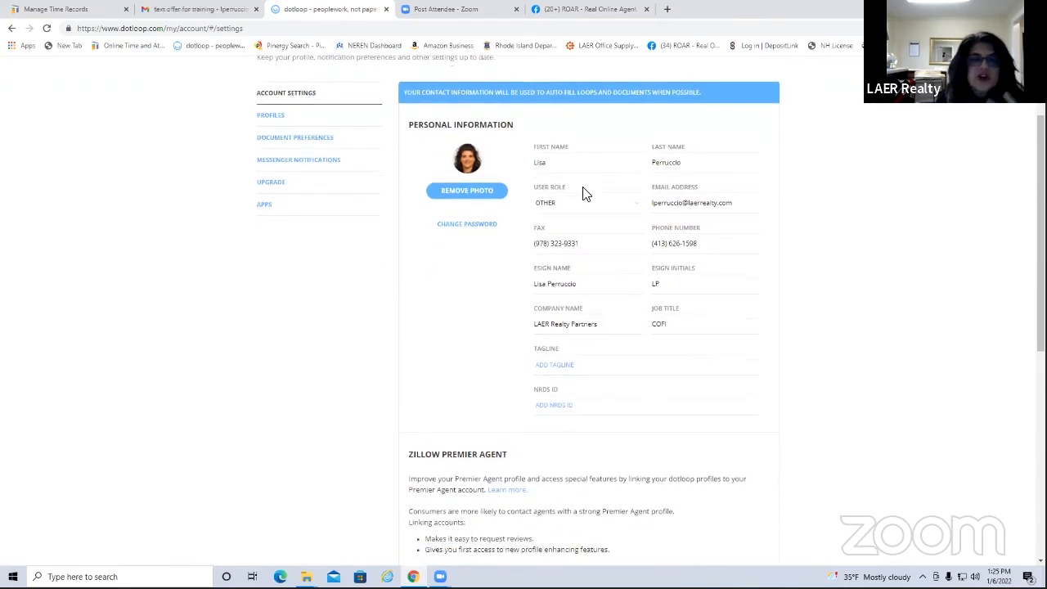
pyautogui.click(272, 115)
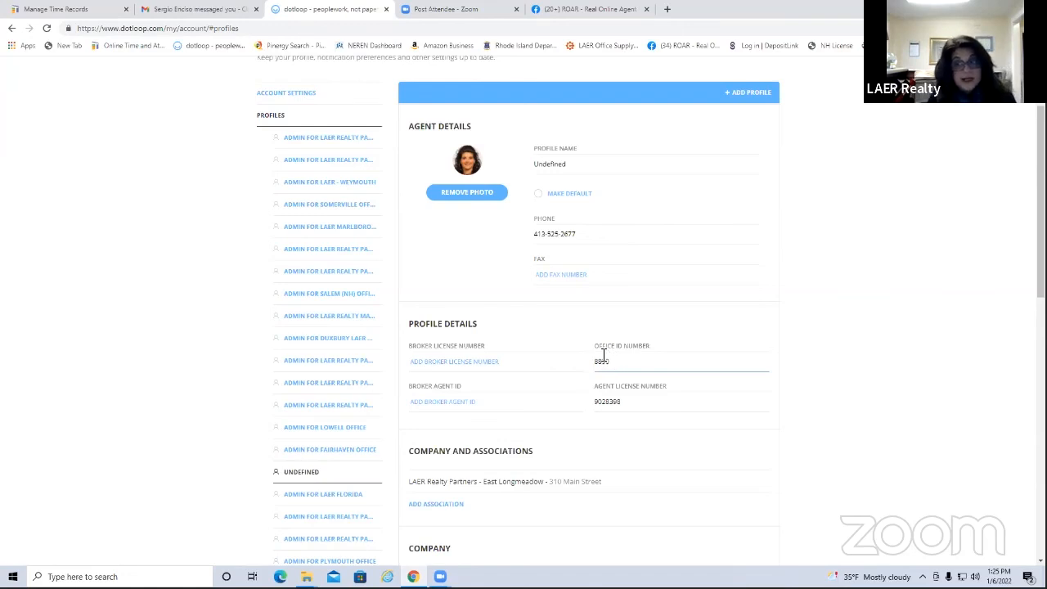
pyautogui.click(618, 404)
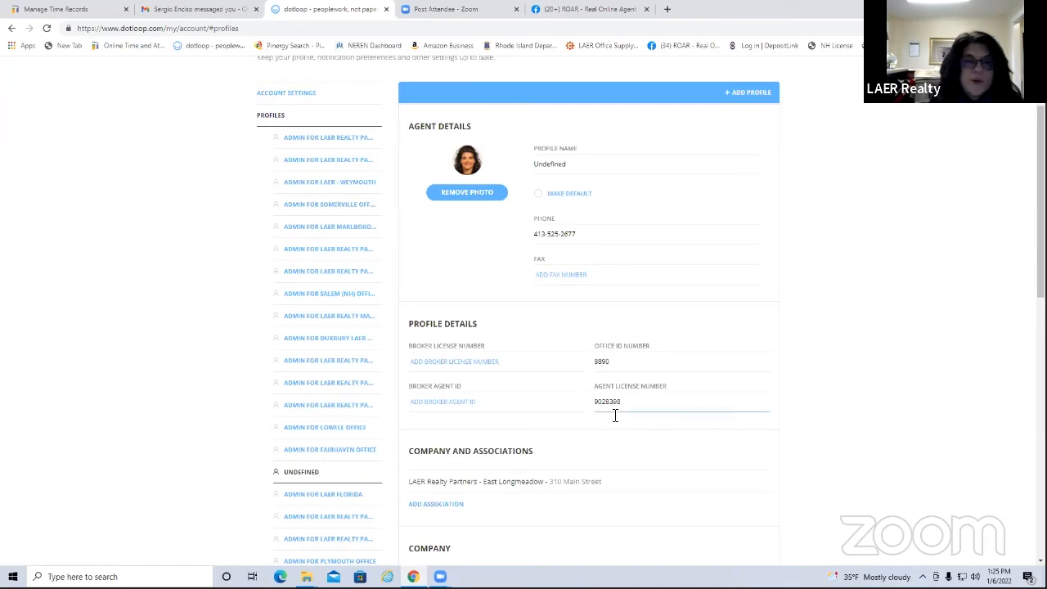
pyautogui.scroll(2, 638, 278)
pyautogui.click(769, 86)
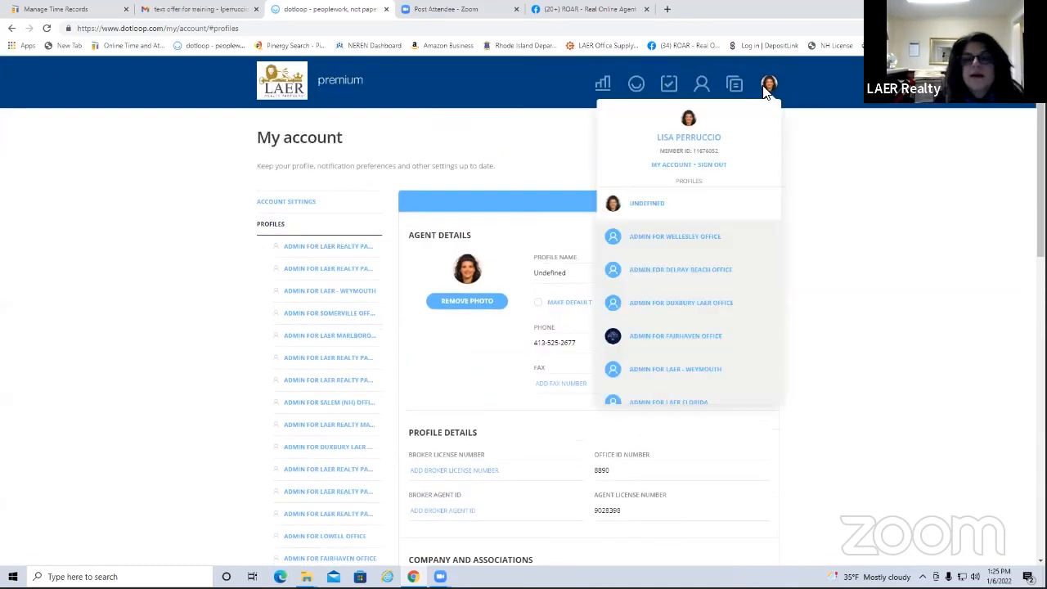